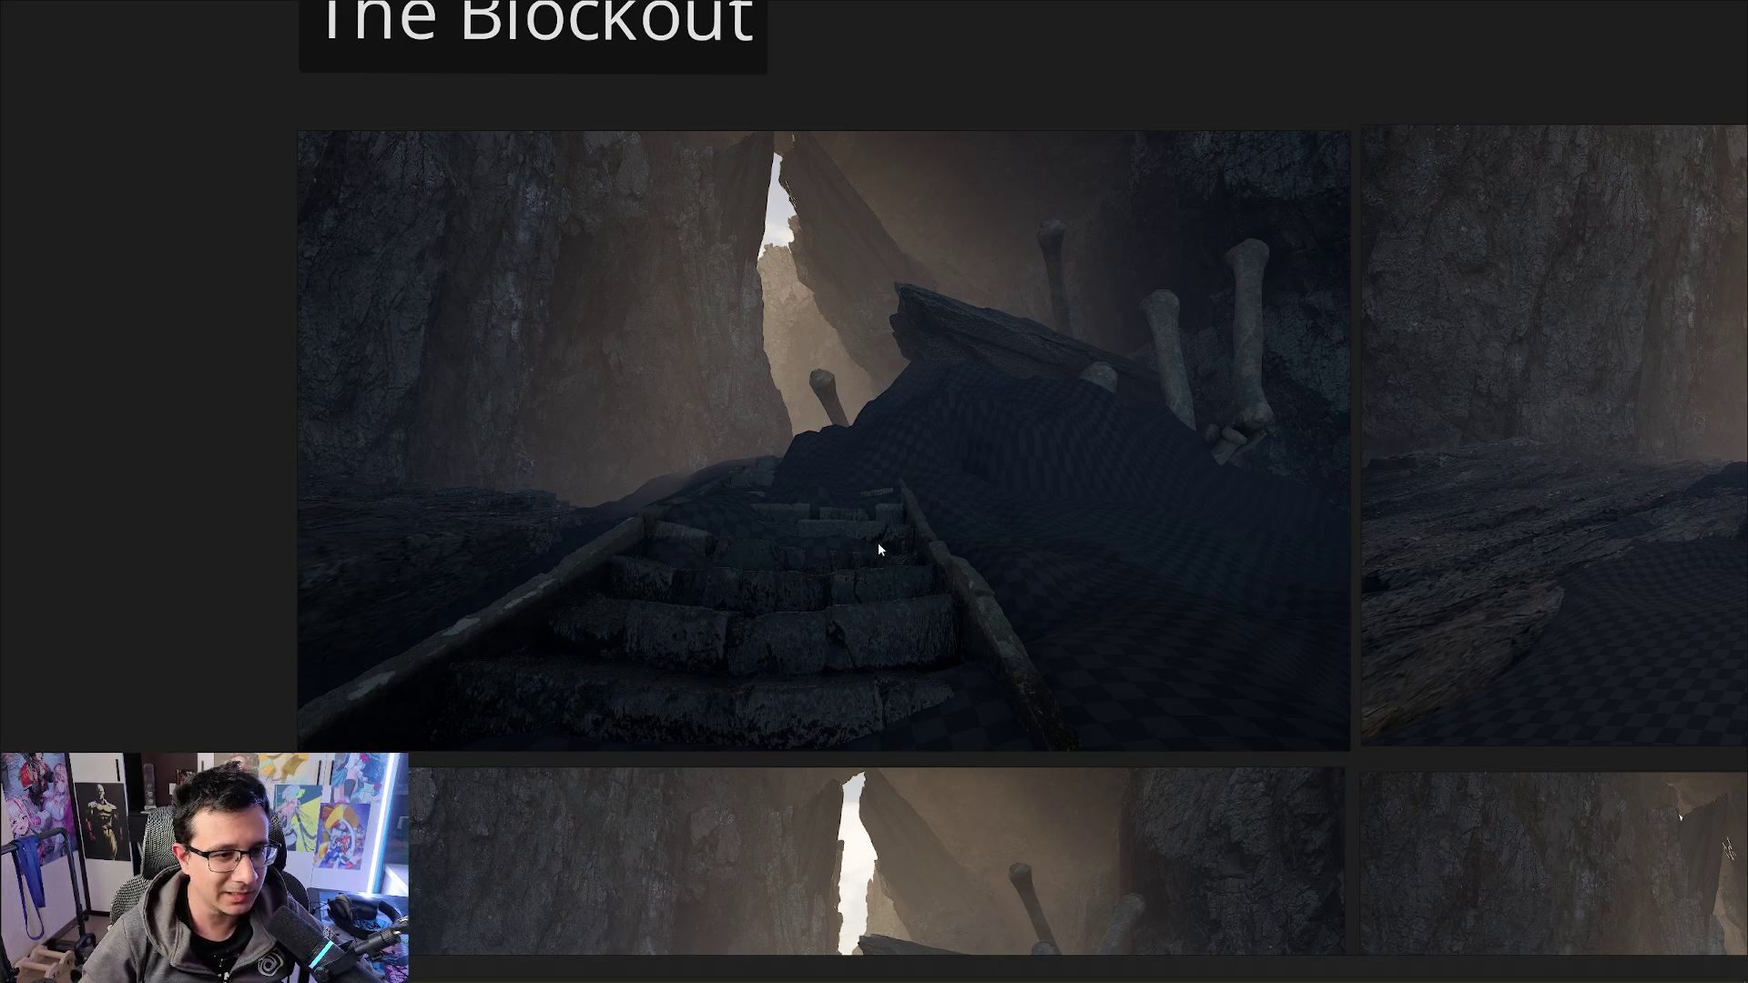
# Examine the first blockout image up close, and compare it with the second and the full set under The Blockout
pyautogui.scroll(1, 878, 506)
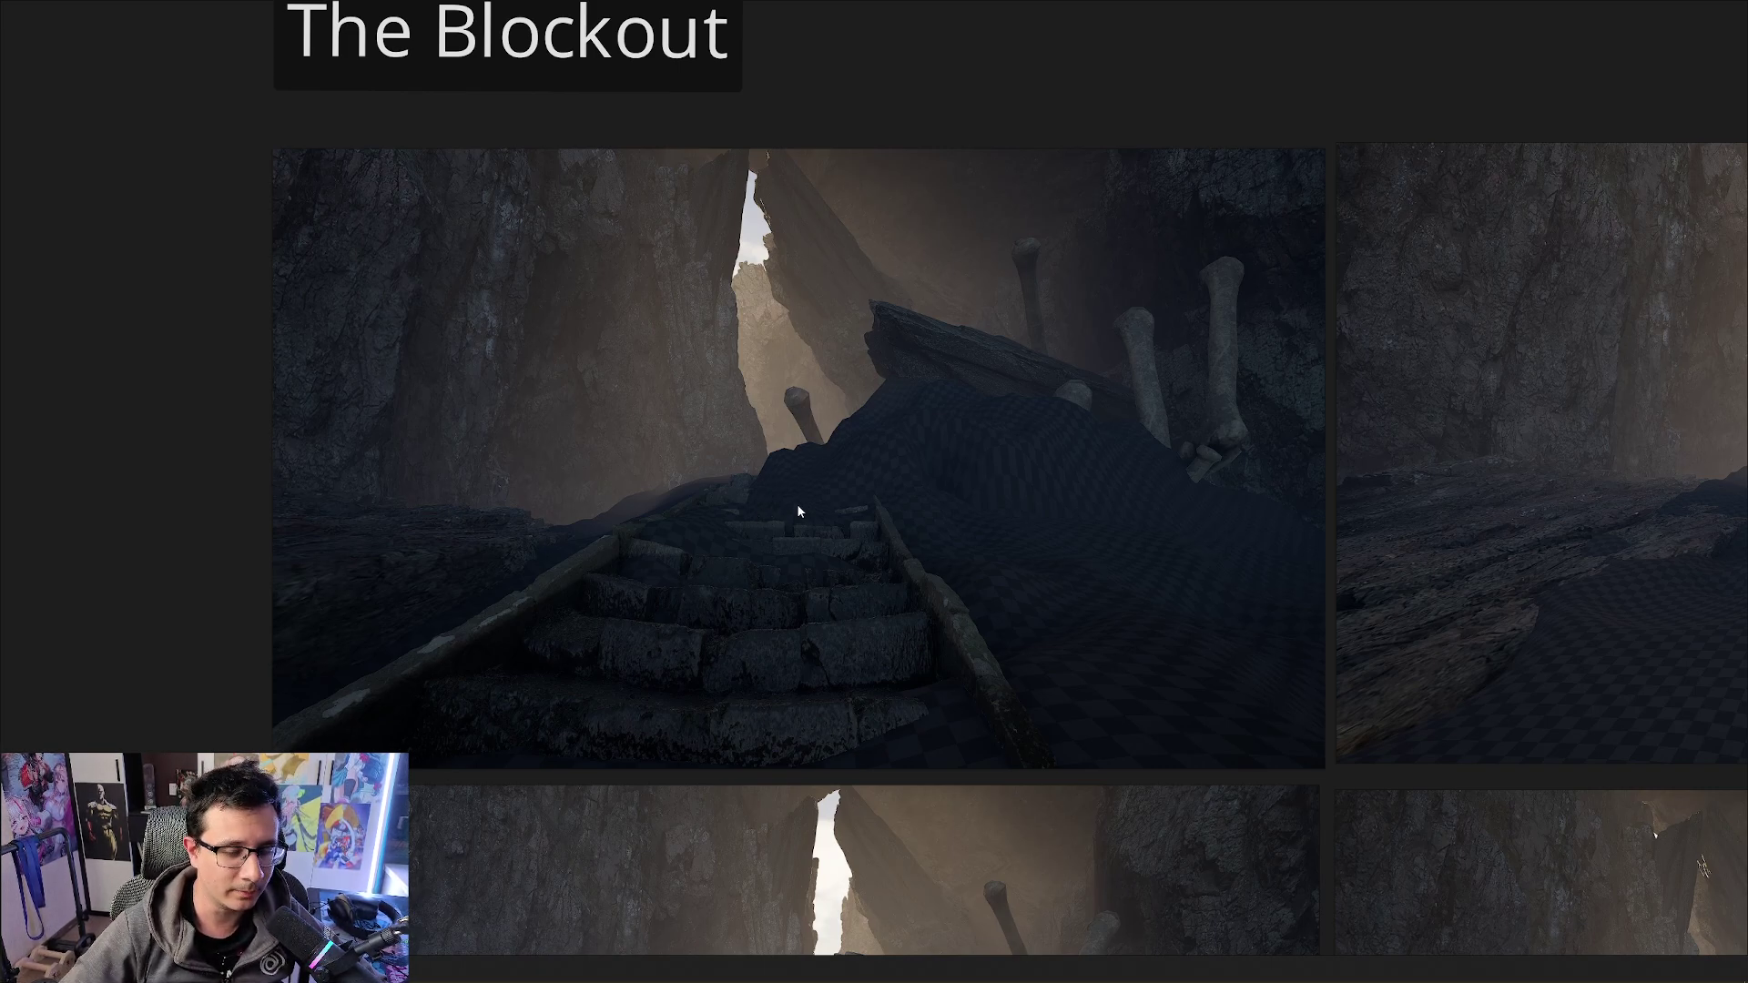
pyautogui.click(811, 463)
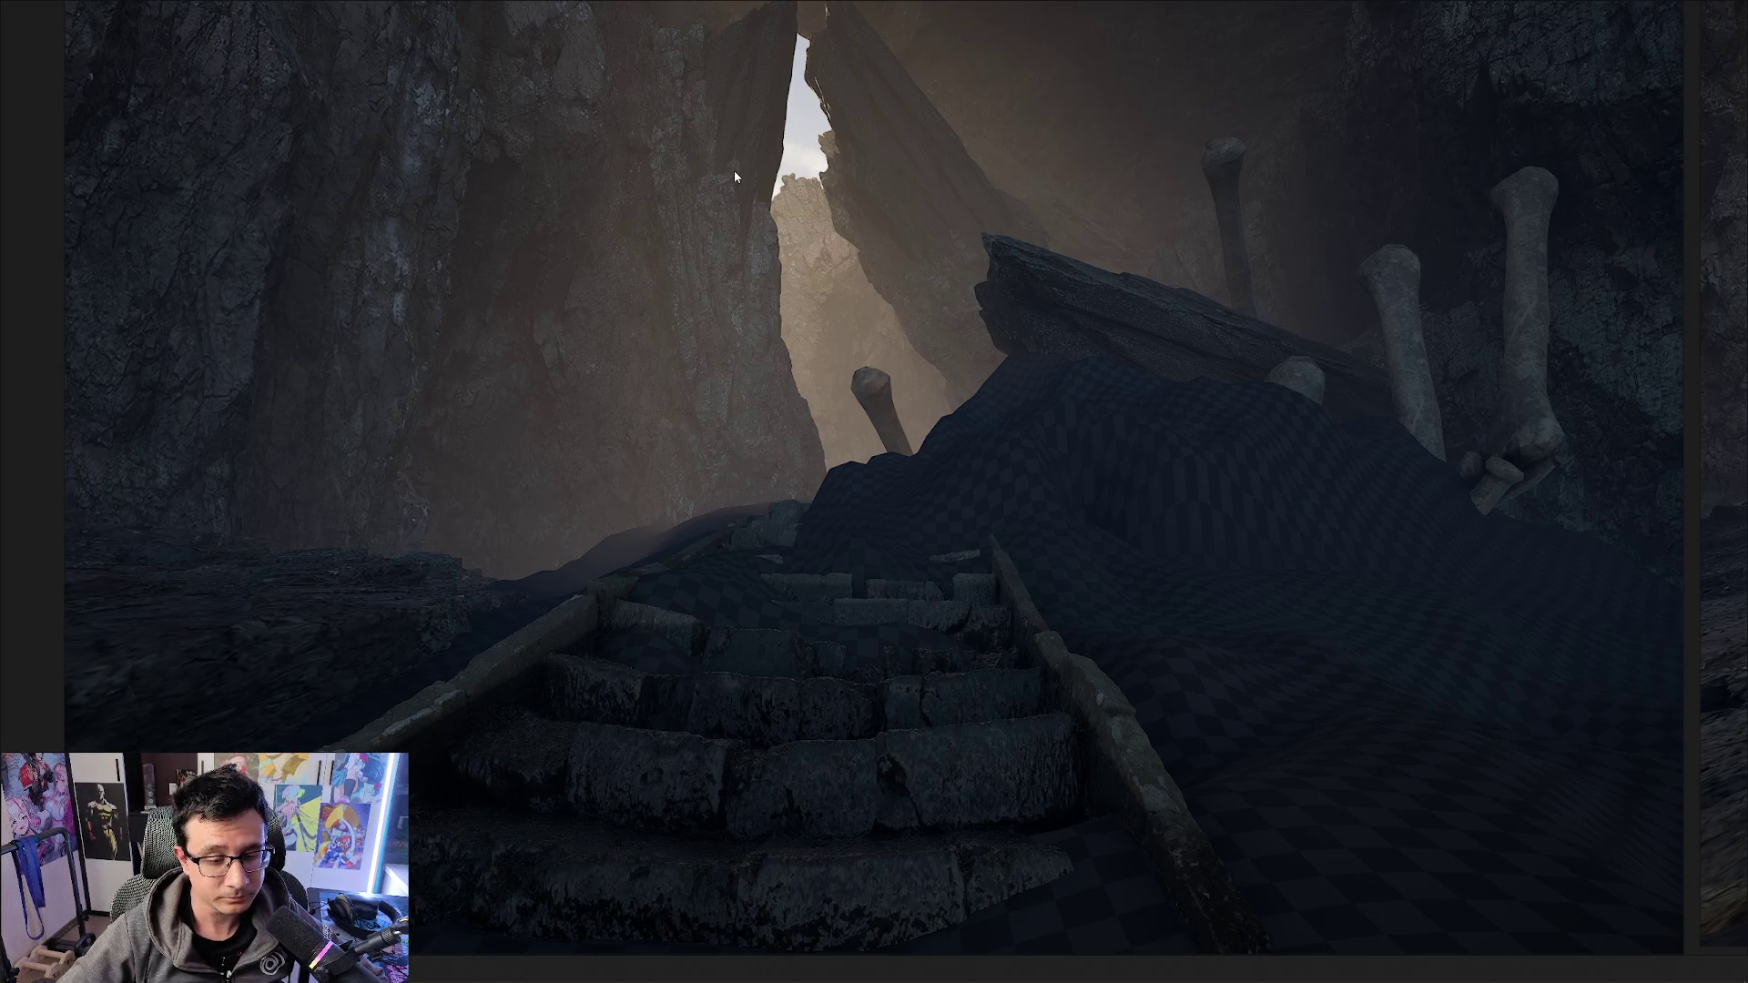
pyautogui.scroll(-2, 817, 278)
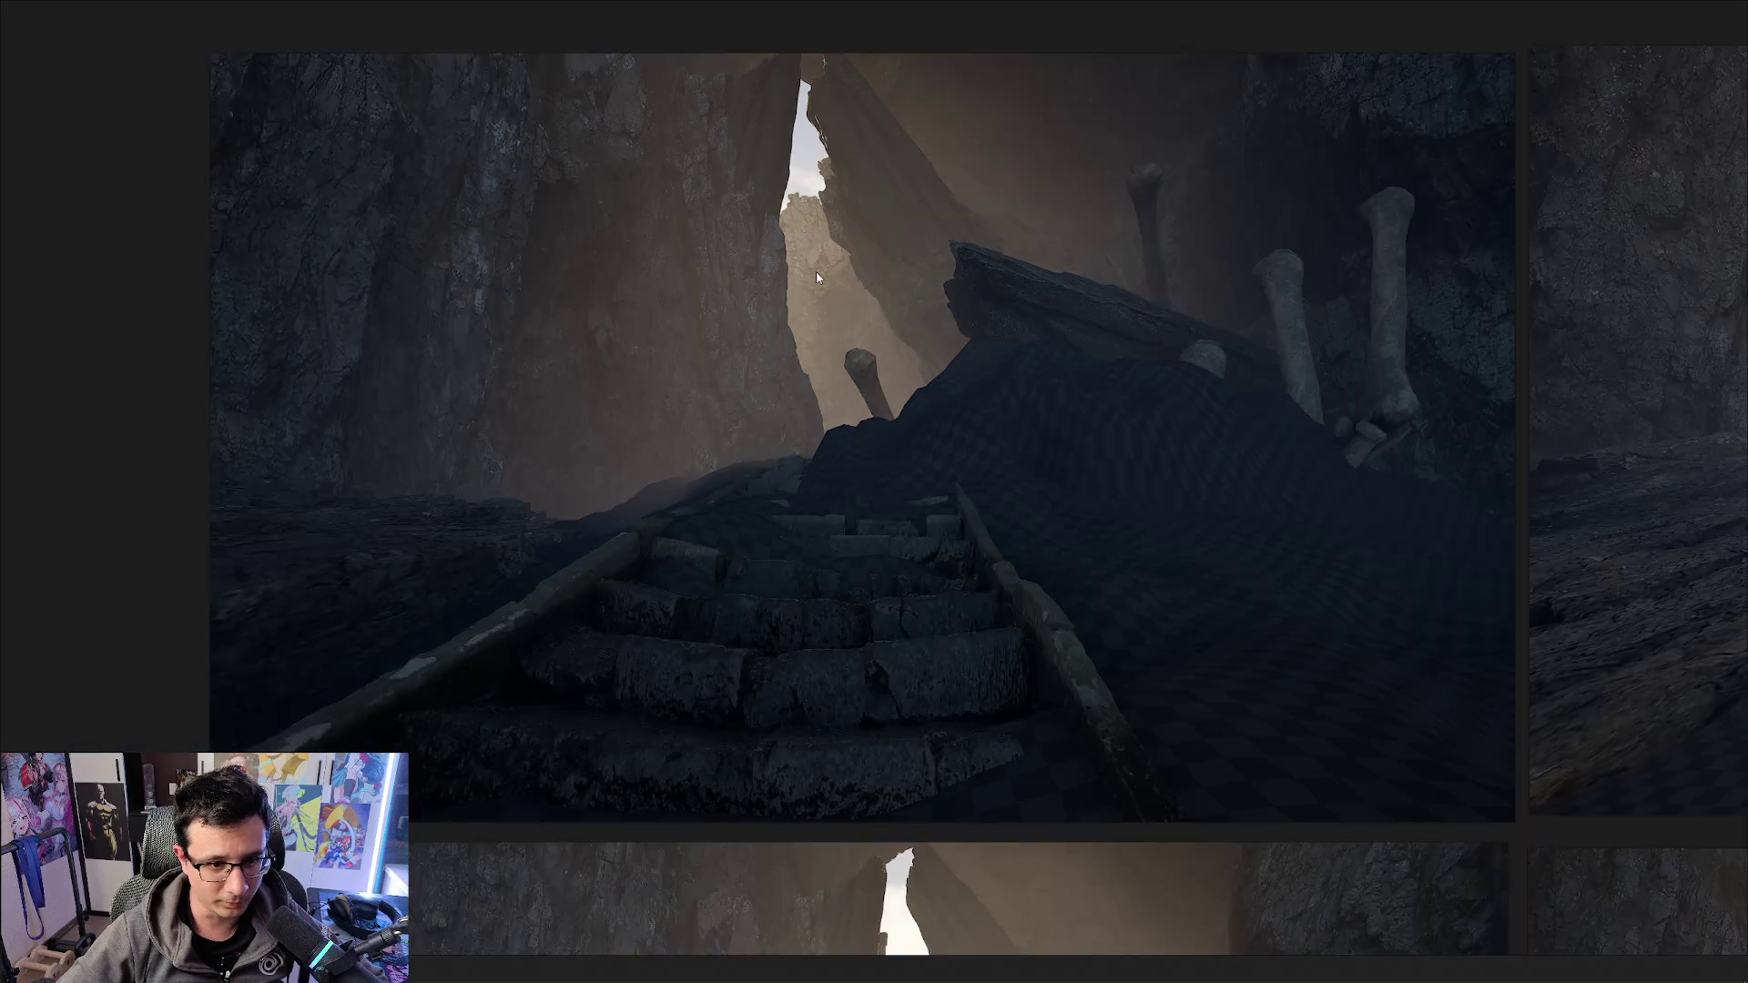
pyautogui.scroll(1, 929, 330)
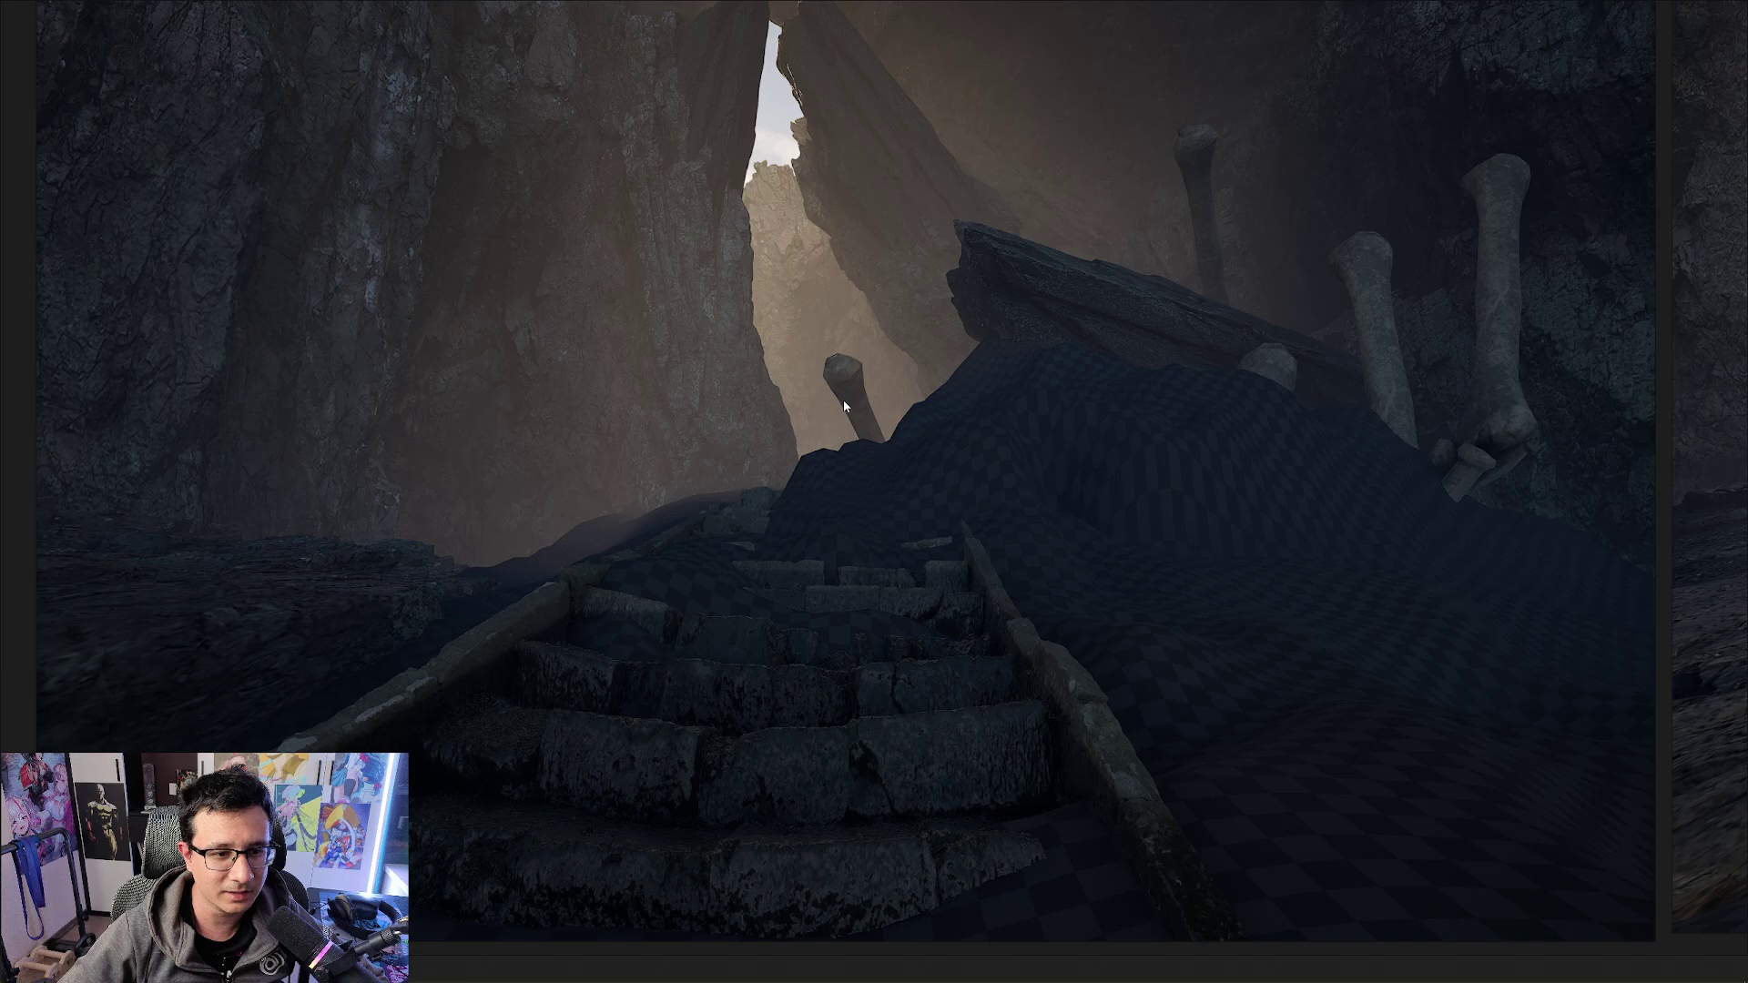
pyautogui.scroll(-2, 849, 403)
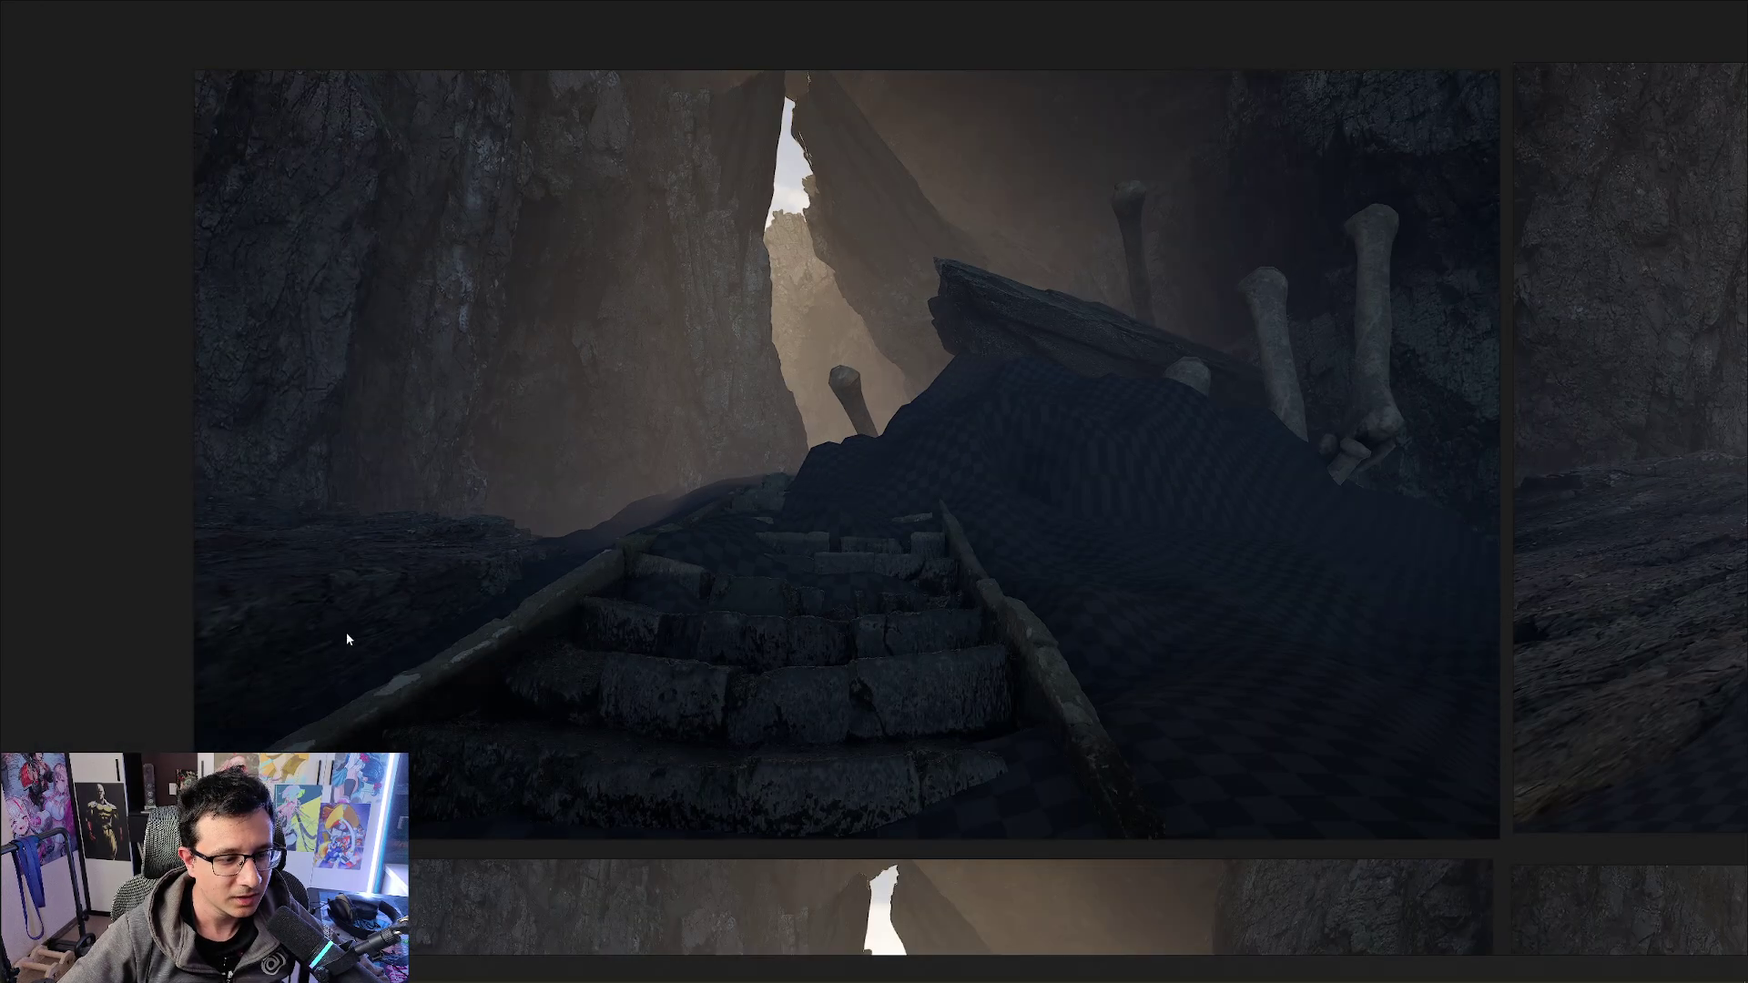
pyautogui.click(631, 469)
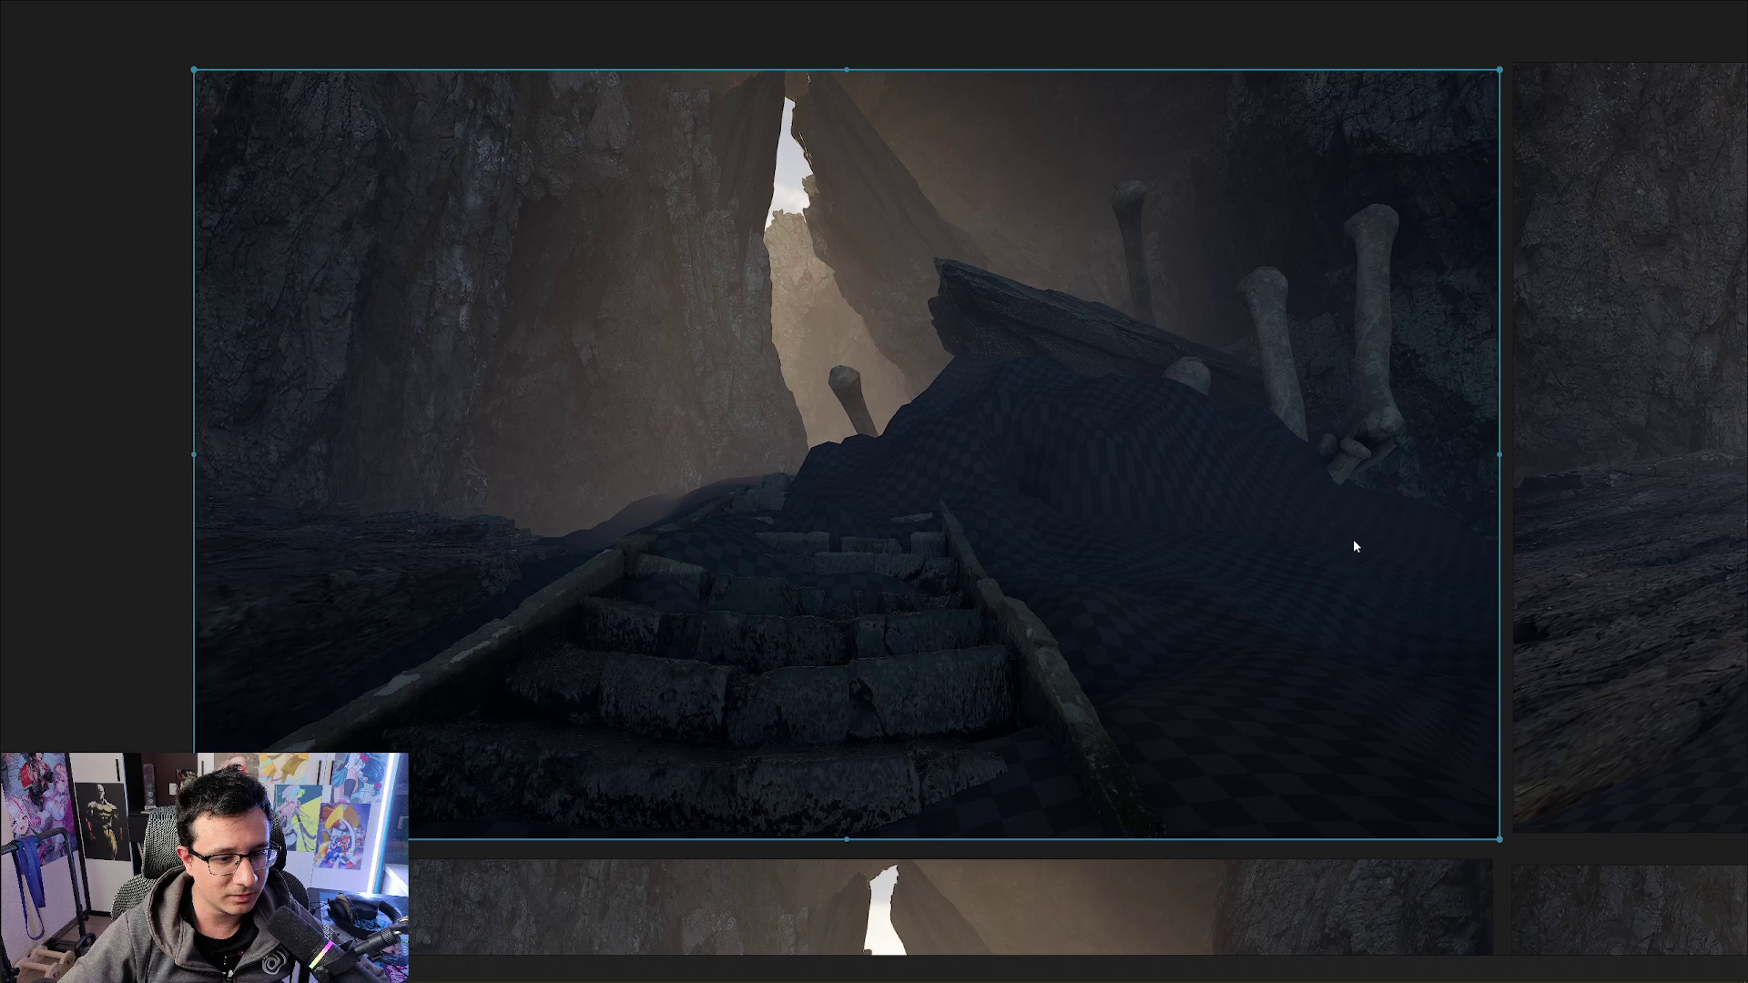
pyautogui.moveTo(1353, 539); pyautogui.dragTo(703, 456, button='middle')
pyautogui.scroll(-2, 710, 460)
pyautogui.moveTo(1082, 496); pyautogui.dragTo(1035, 414, button='middle')
pyautogui.click(763, 483)
pyautogui.scroll(-3, 974, 343)
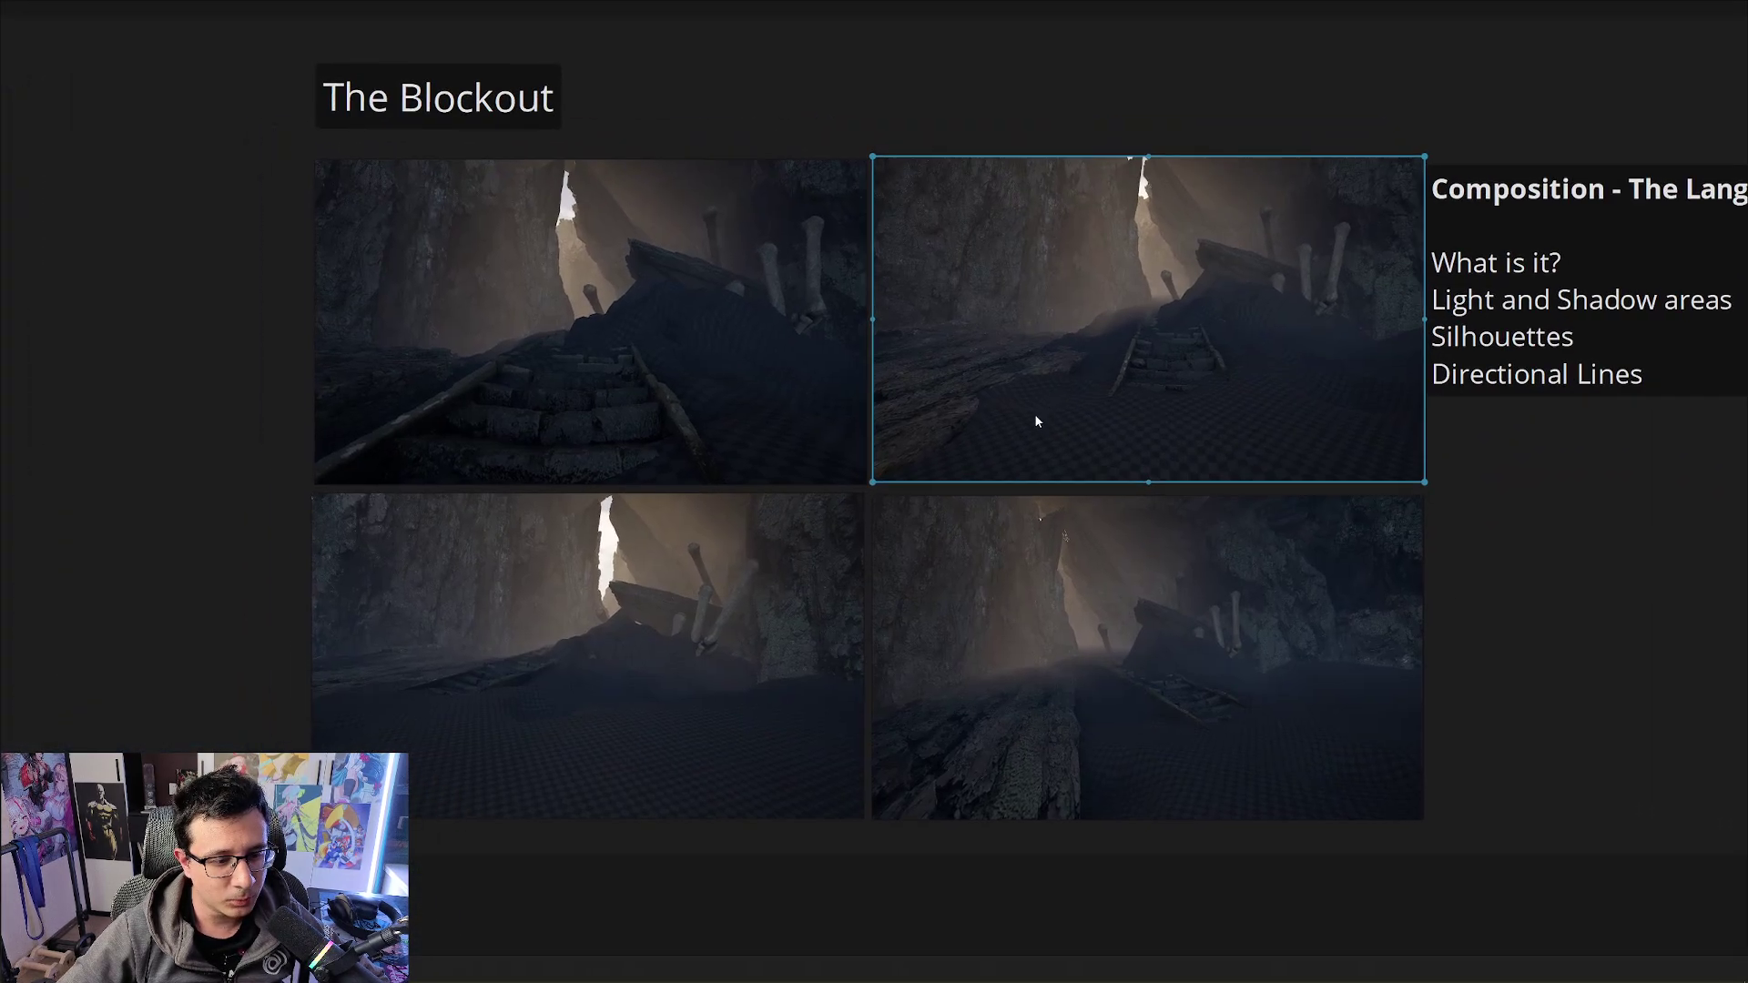
pyautogui.scroll(1, 1037, 426)
pyautogui.scroll(-1, 1036, 434)
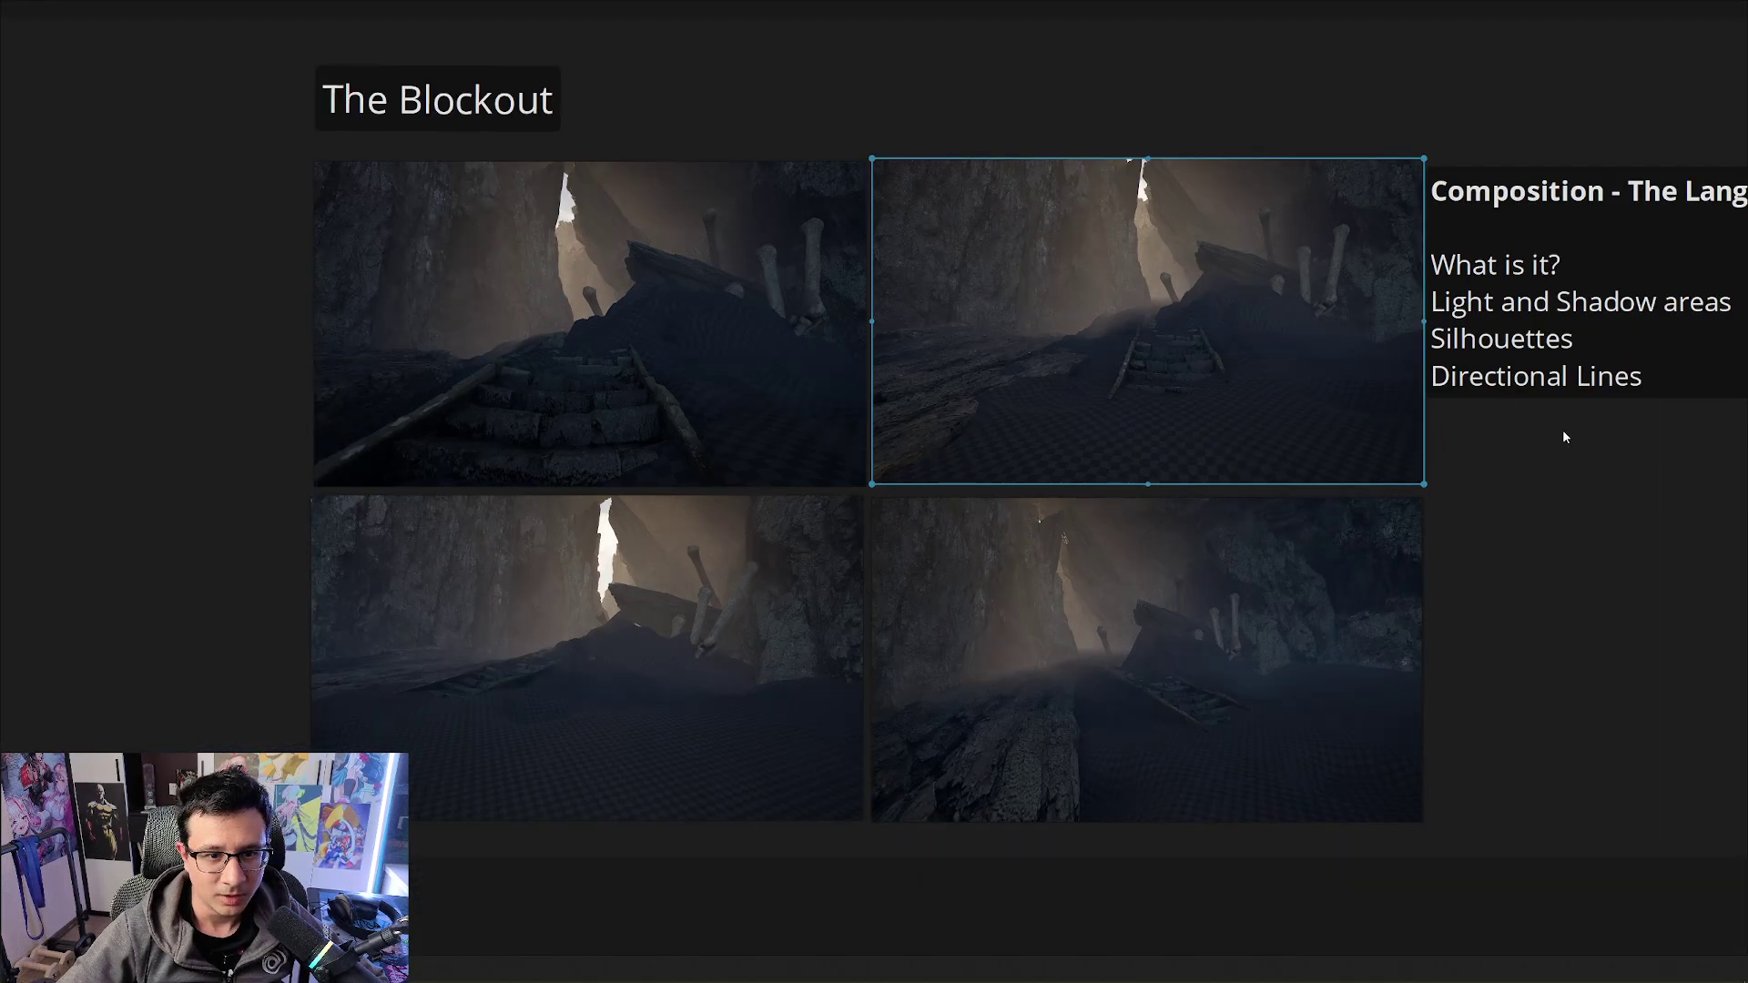
# Review the "Composition - The Language of Artist!" notes together with the blockout image beside them
pyautogui.moveTo(1562, 429); pyautogui.dragTo(980, 434, button='middle')
pyautogui.scroll(2, 980, 433)
pyautogui.click(941, 636)
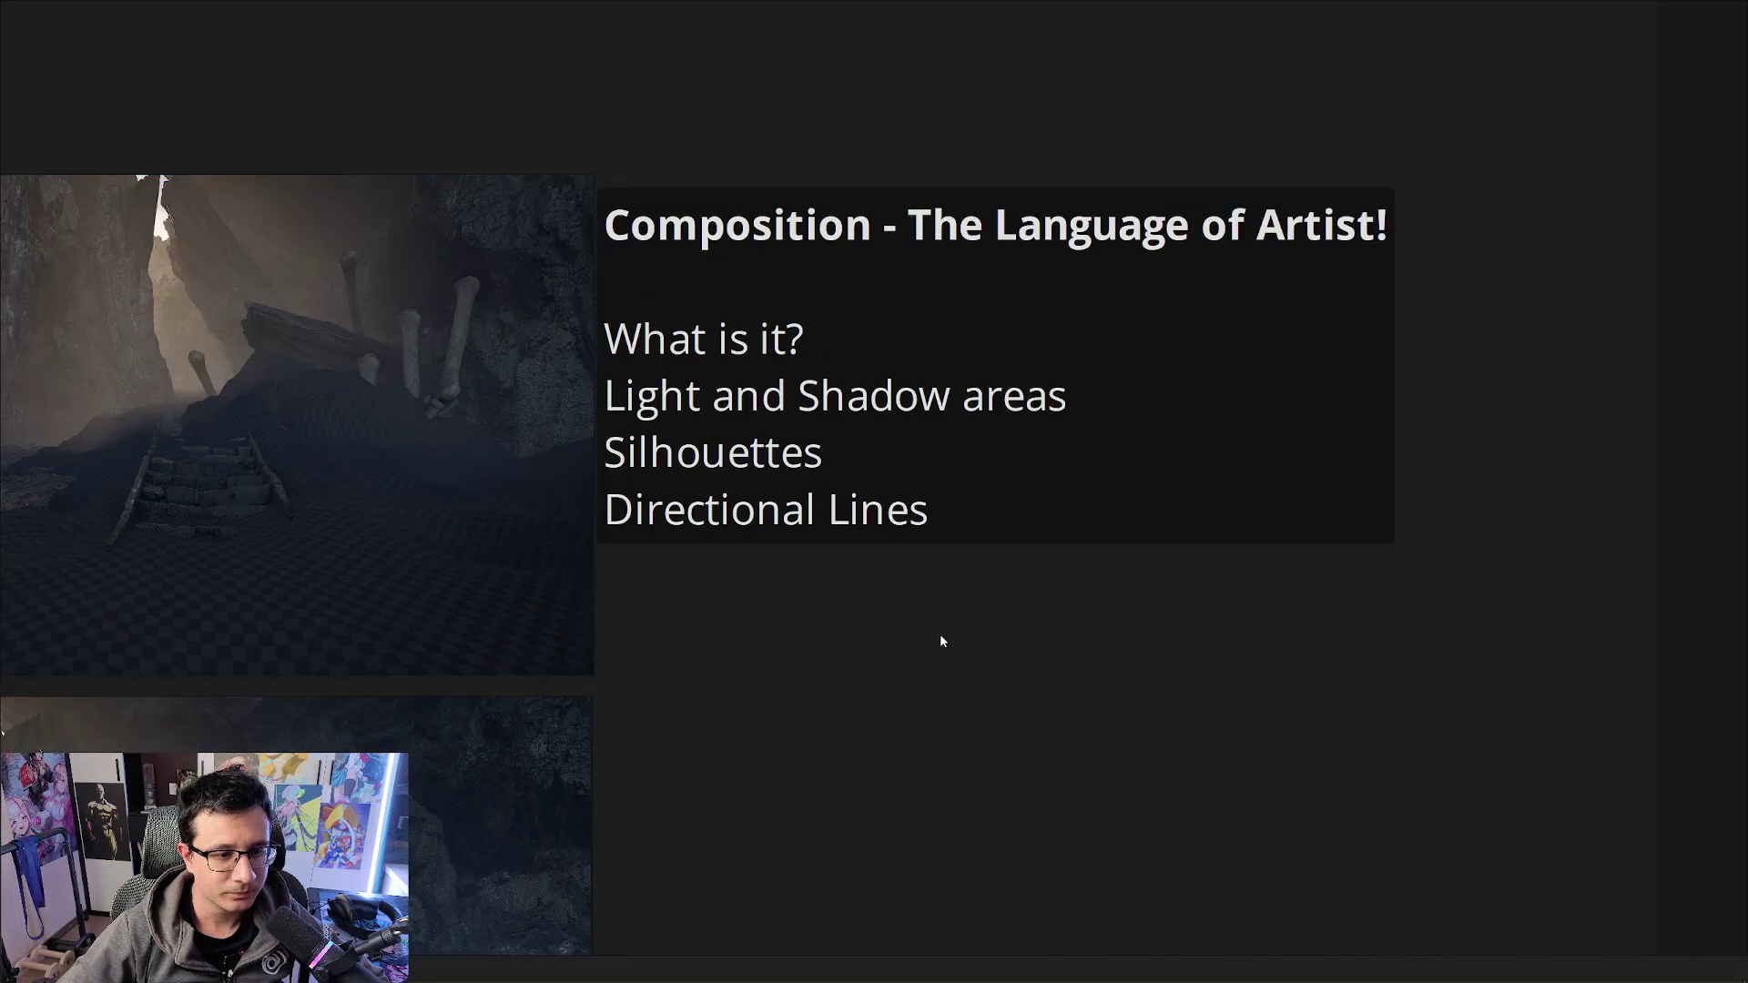
pyautogui.click(930, 517)
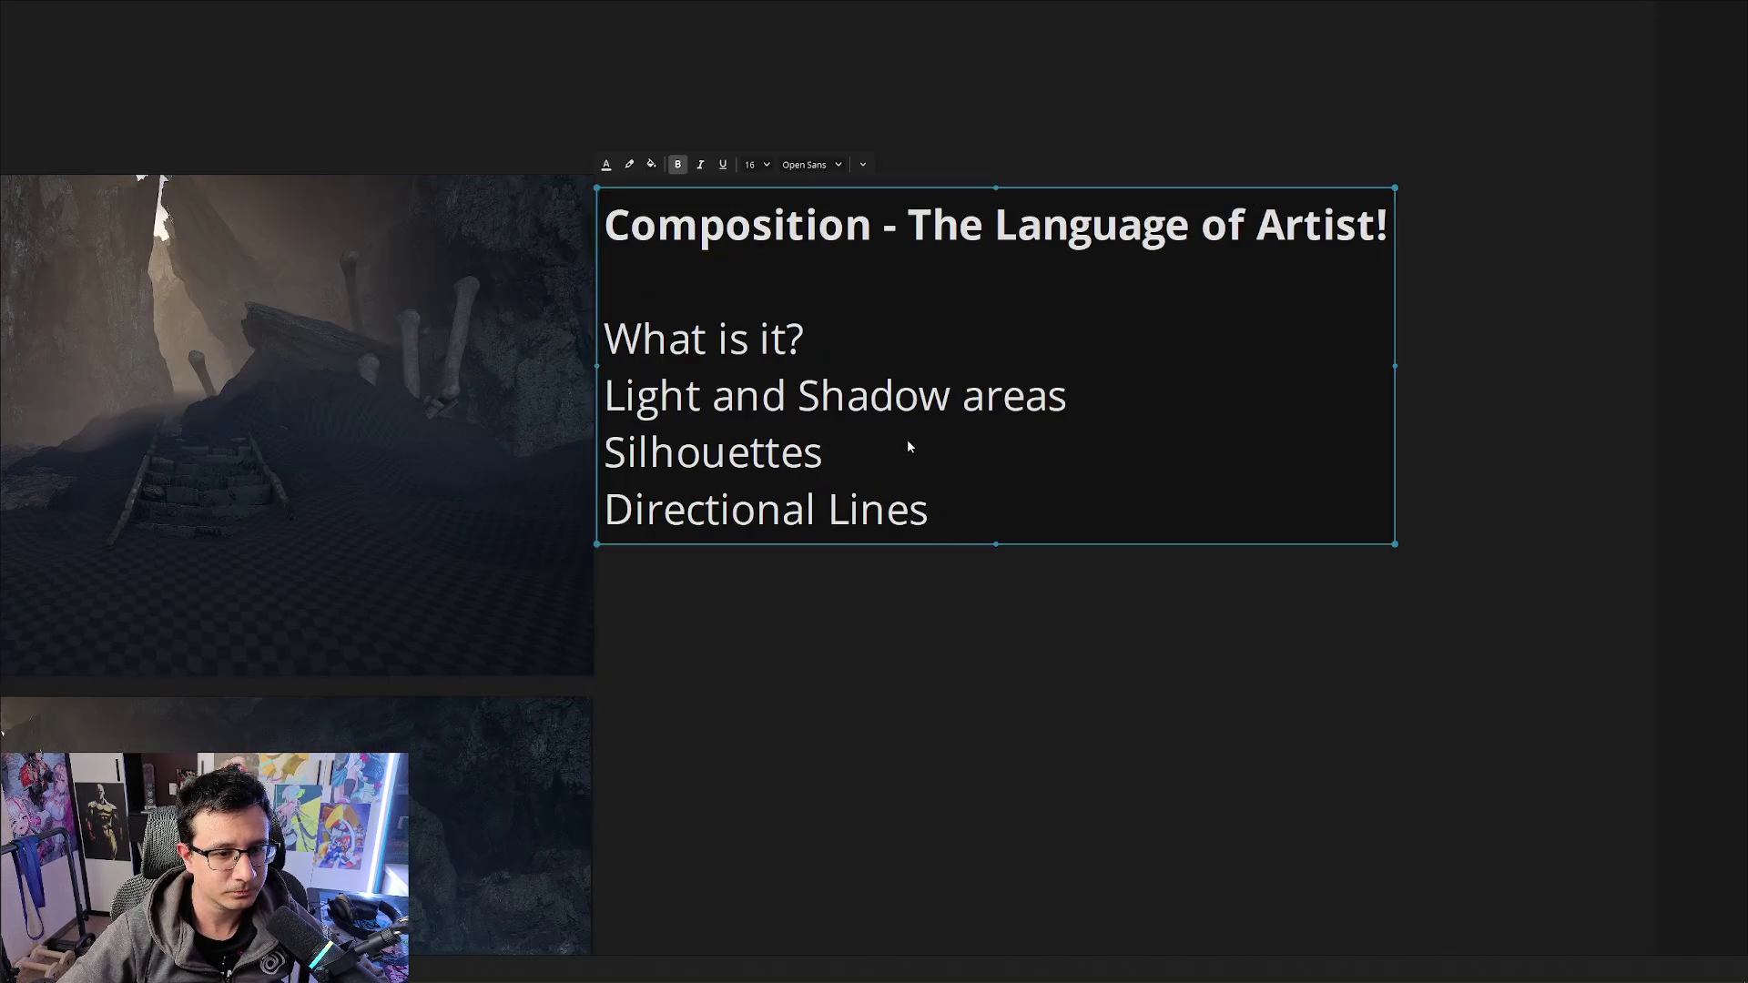
pyautogui.scroll(1, 907, 446)
pyautogui.scroll(-1, 1078, 612)
pyautogui.moveTo(1081, 640); pyautogui.dragTo(1125, 608, button='middle')
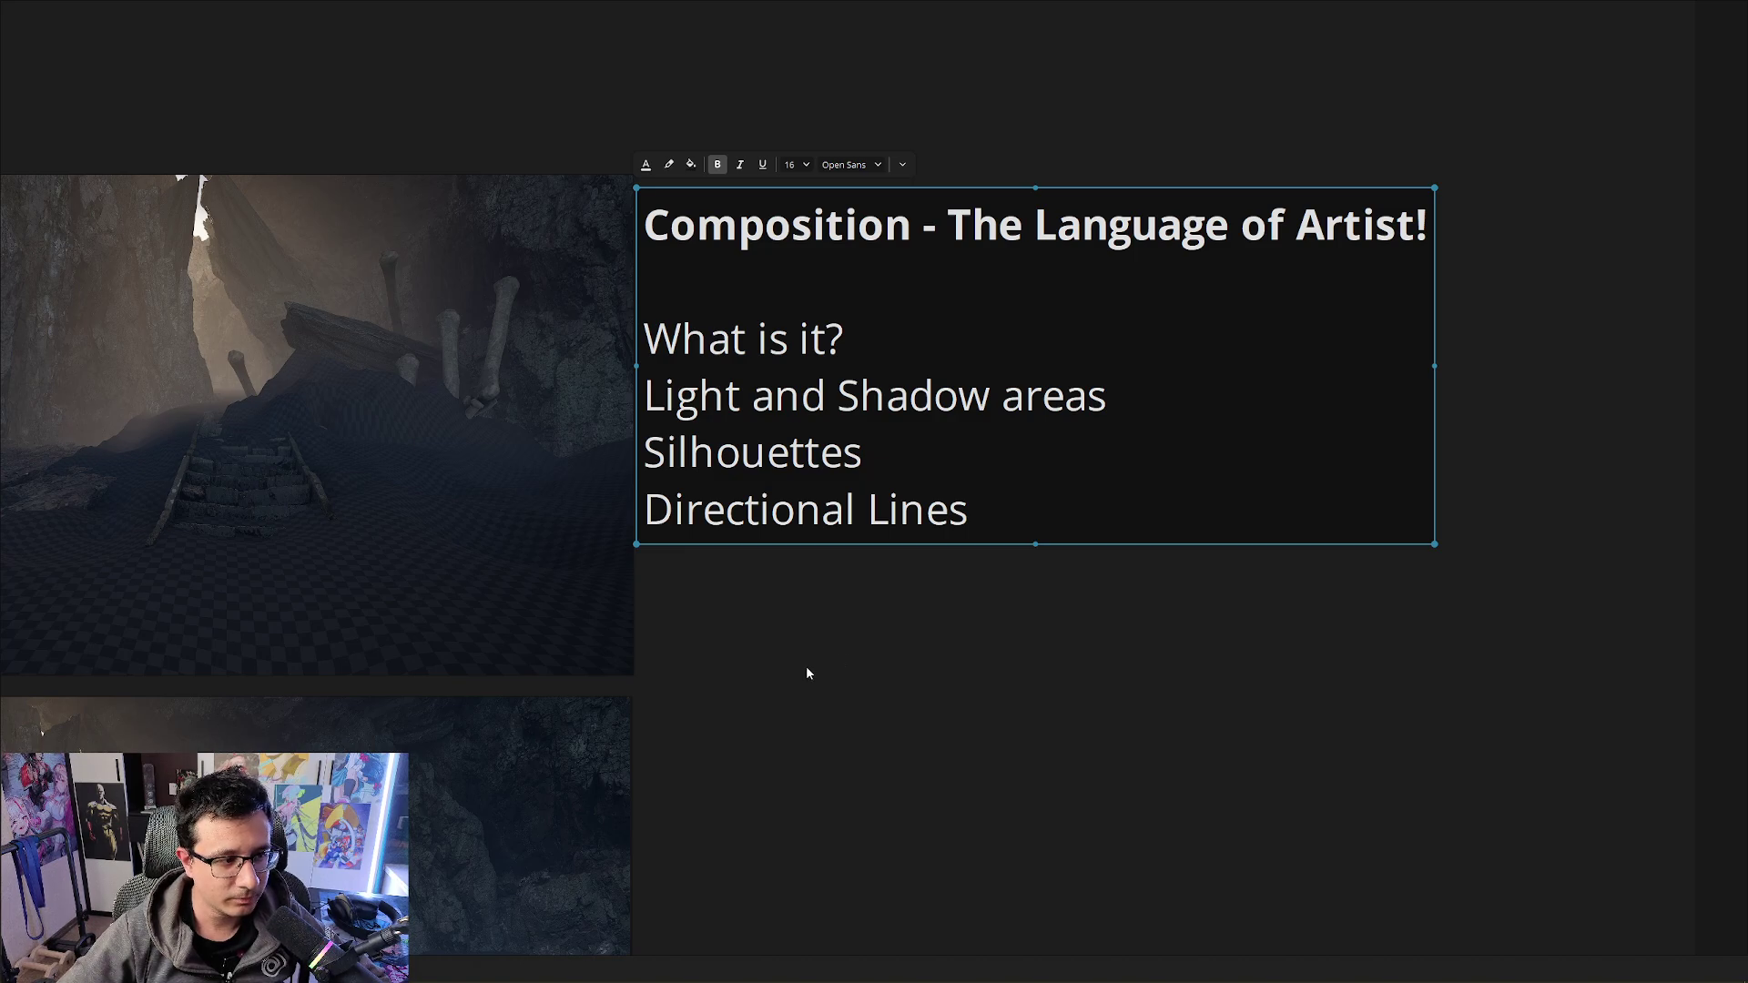
pyautogui.moveTo(806, 674); pyautogui.dragTo(919, 665, button='middle')
pyautogui.scroll(2, 920, 665)
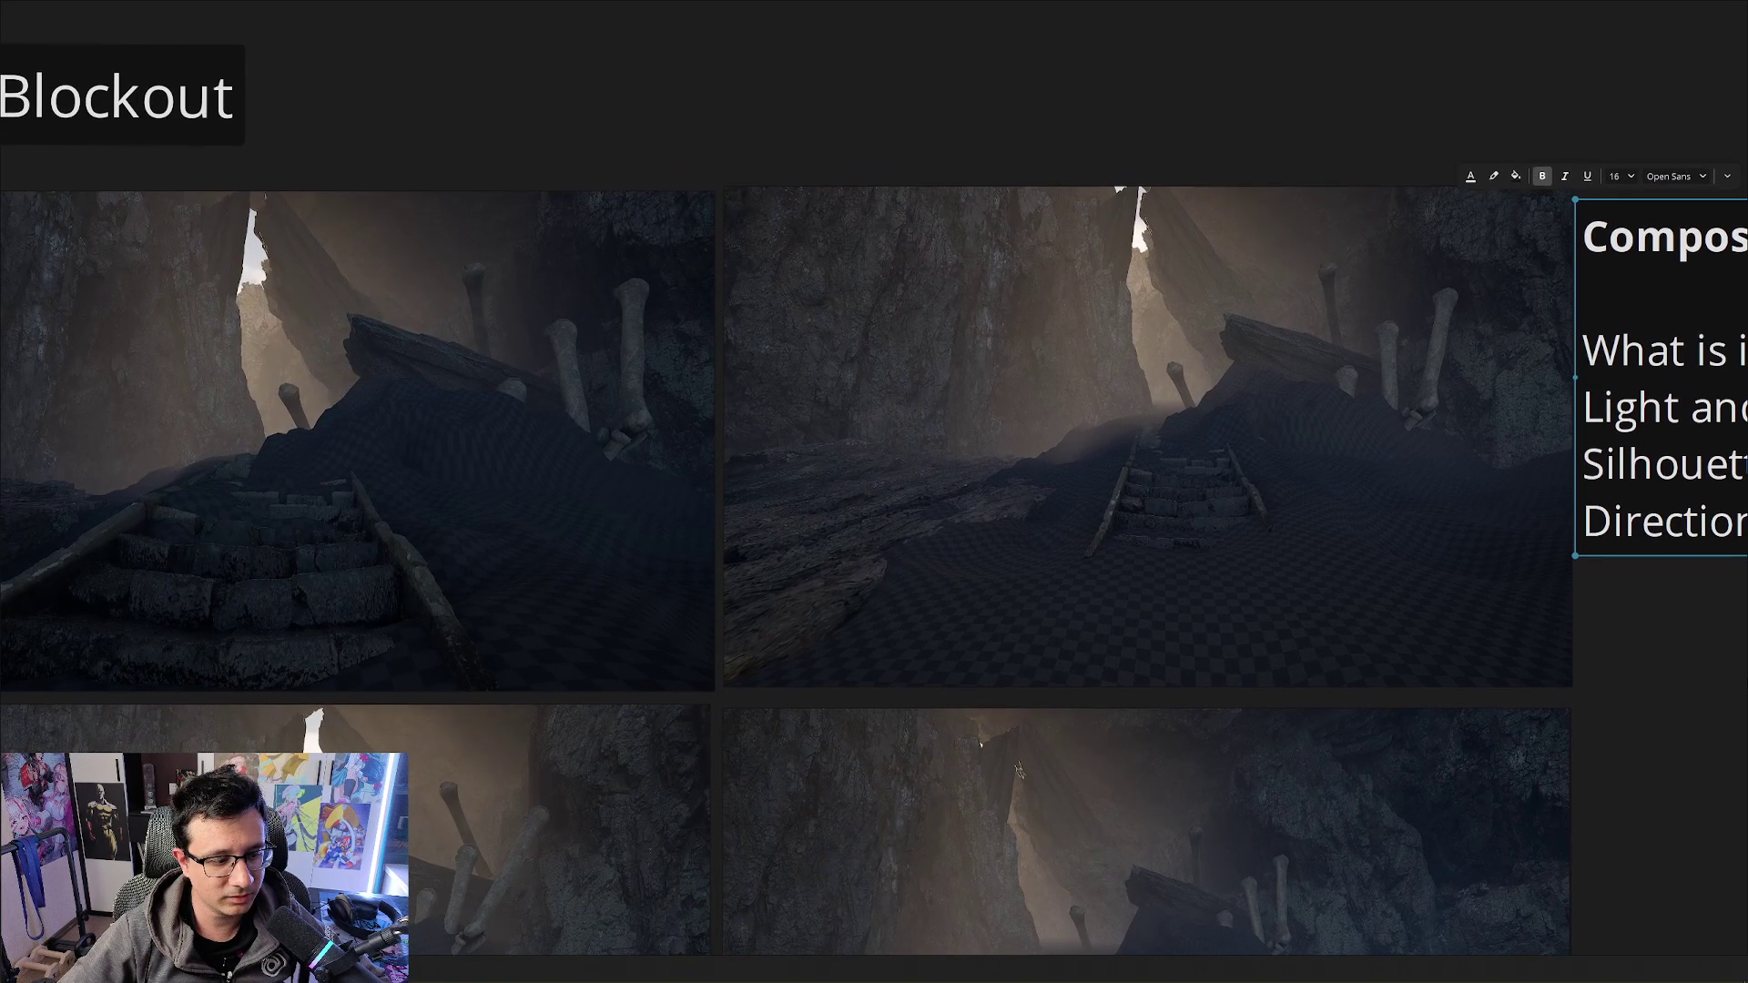
pyautogui.moveTo(1003, 623); pyautogui.dragTo(519, 652, button='middle')
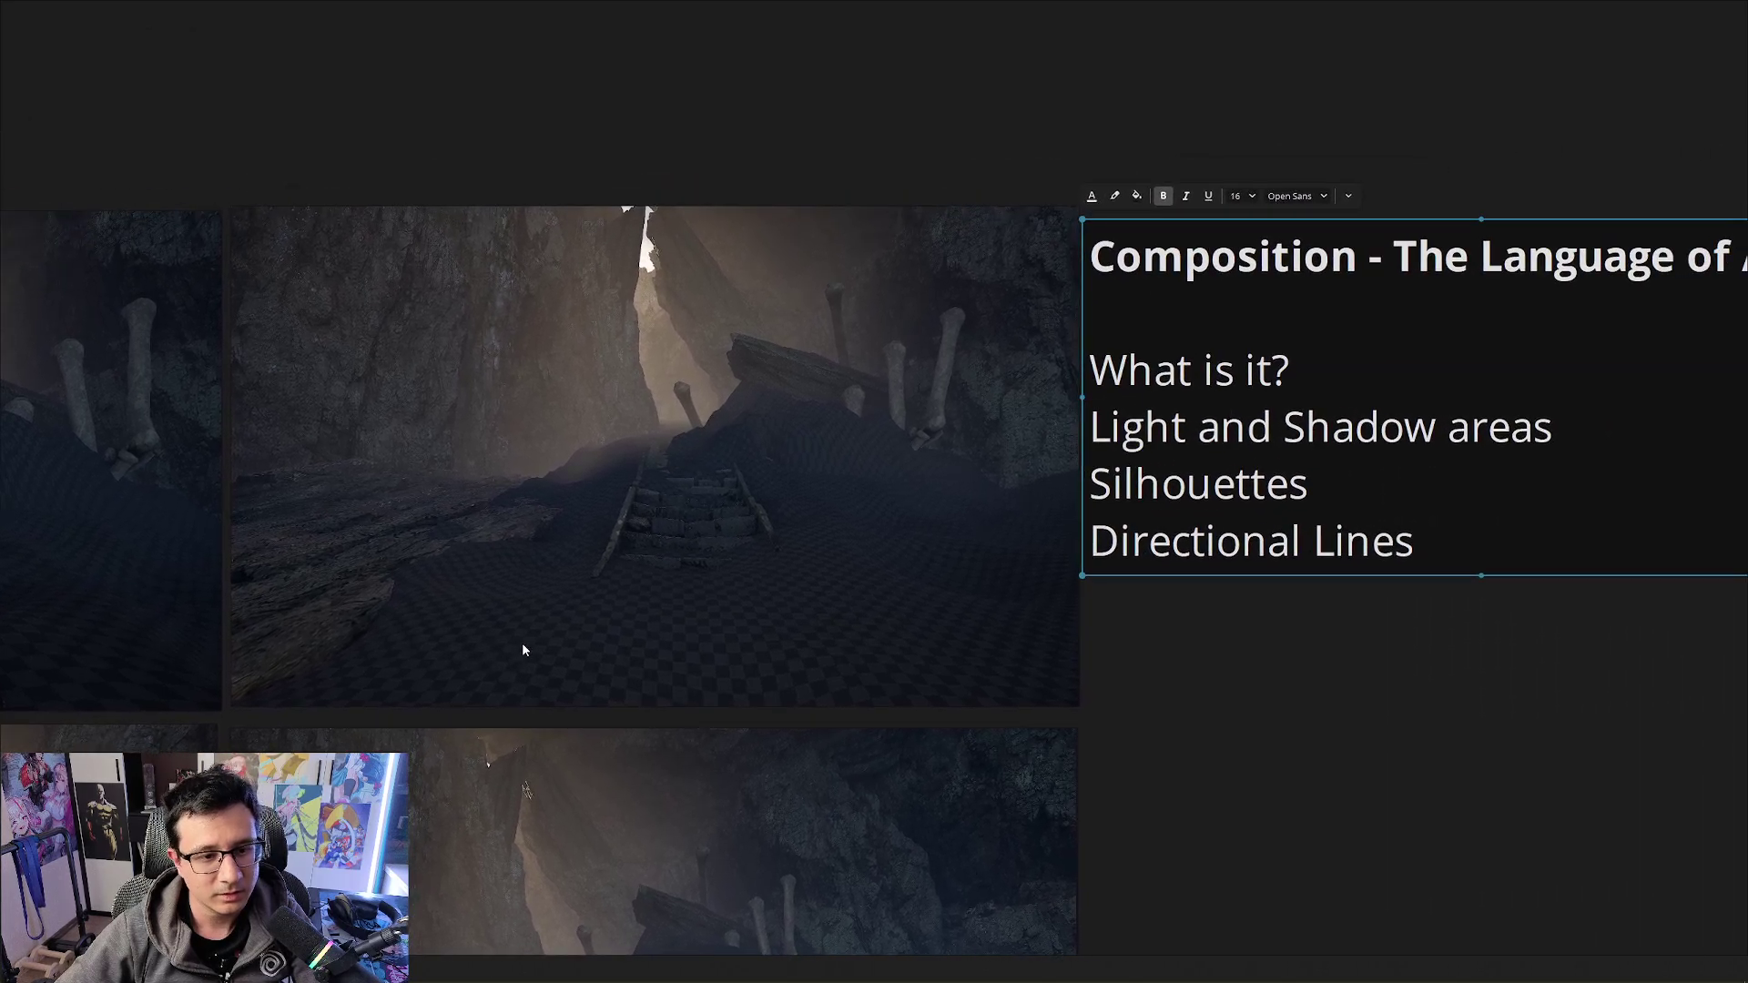
# Capture the blockout image beside the notes as a screenshot and outline its bright cave opening in red with the pen
pyautogui.scroll(2, 519, 651)
pyautogui.press('Print')
pyautogui.moveTo(148, 75); pyautogui.dragTo(1204, 716)
pyautogui.click(1217, 591)
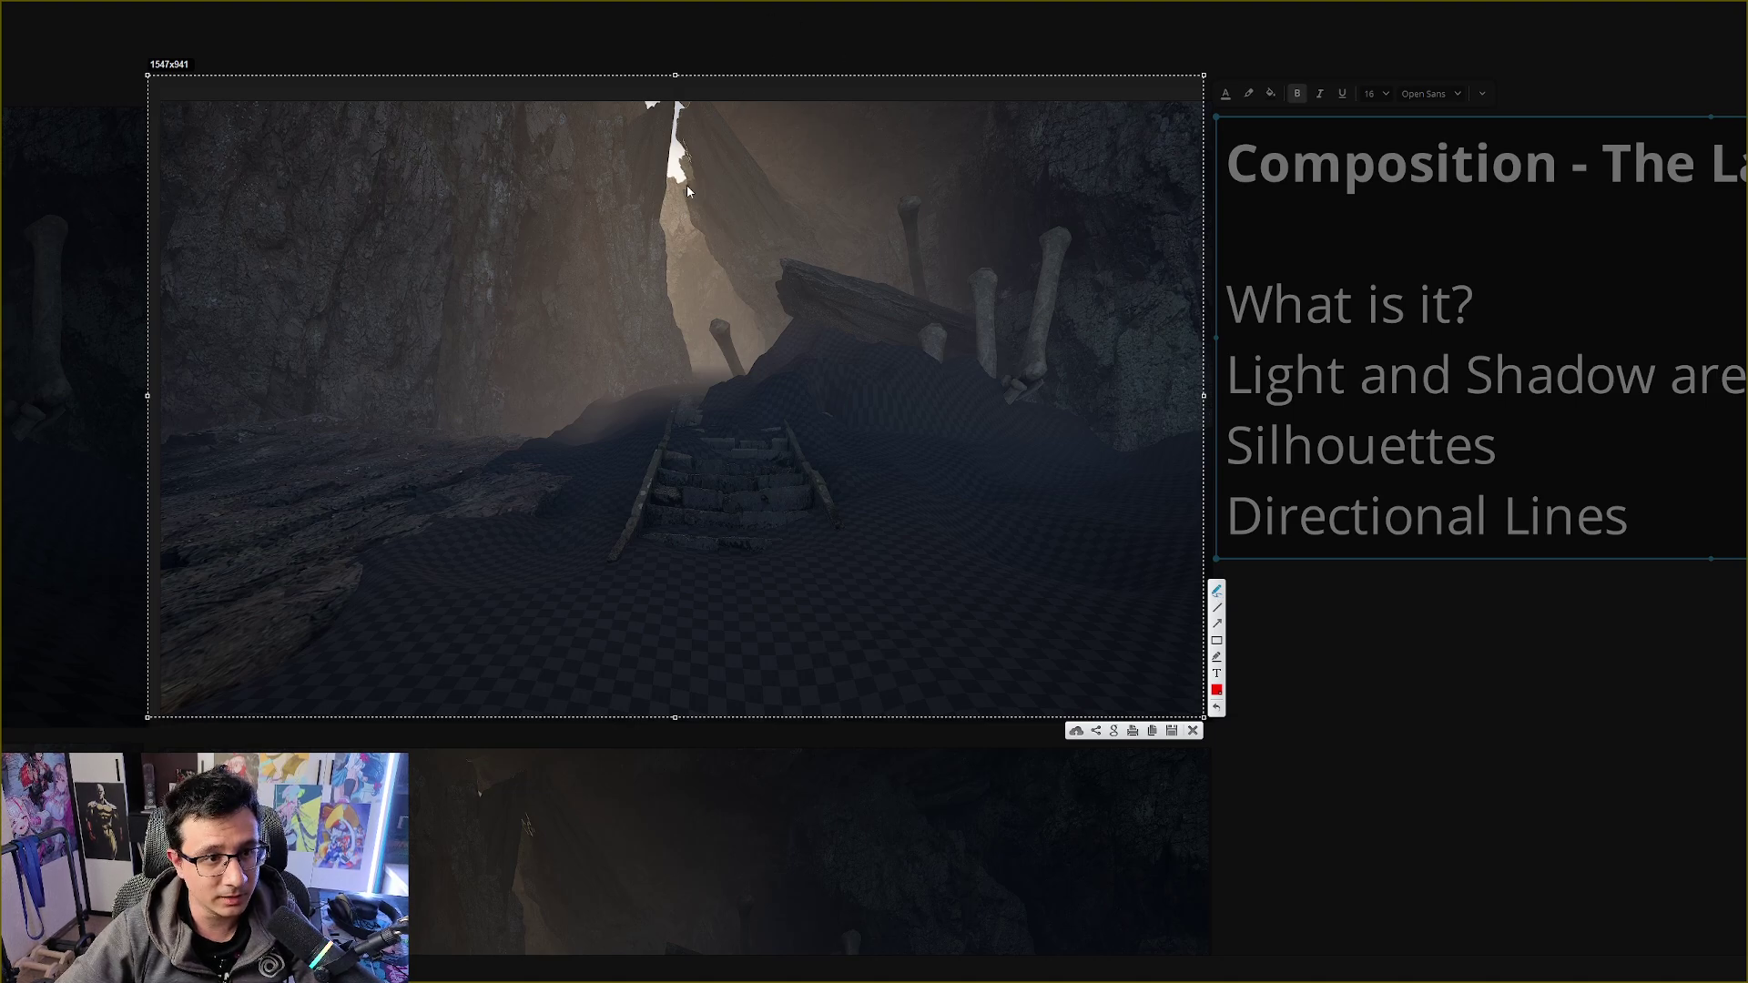
pyautogui.moveTo(686, 184)
pyautogui.mouseDown()
pyautogui.moveTo(690, 127)
pyautogui.moveTo(659, 114)
pyautogui.moveTo(681, 372)
pyautogui.moveTo(754, 373)
pyautogui.moveTo(781, 342)
pyautogui.moveTo(720, 244)
pyautogui.moveTo(697, 162)
pyautogui.mouseUp()
# Draw a red line along the light-shadow boundary, mark the dark foreground with further strokes, and discard the capture
pyautogui.moveTo(235, 499); pyautogui.dragTo(959, 388)
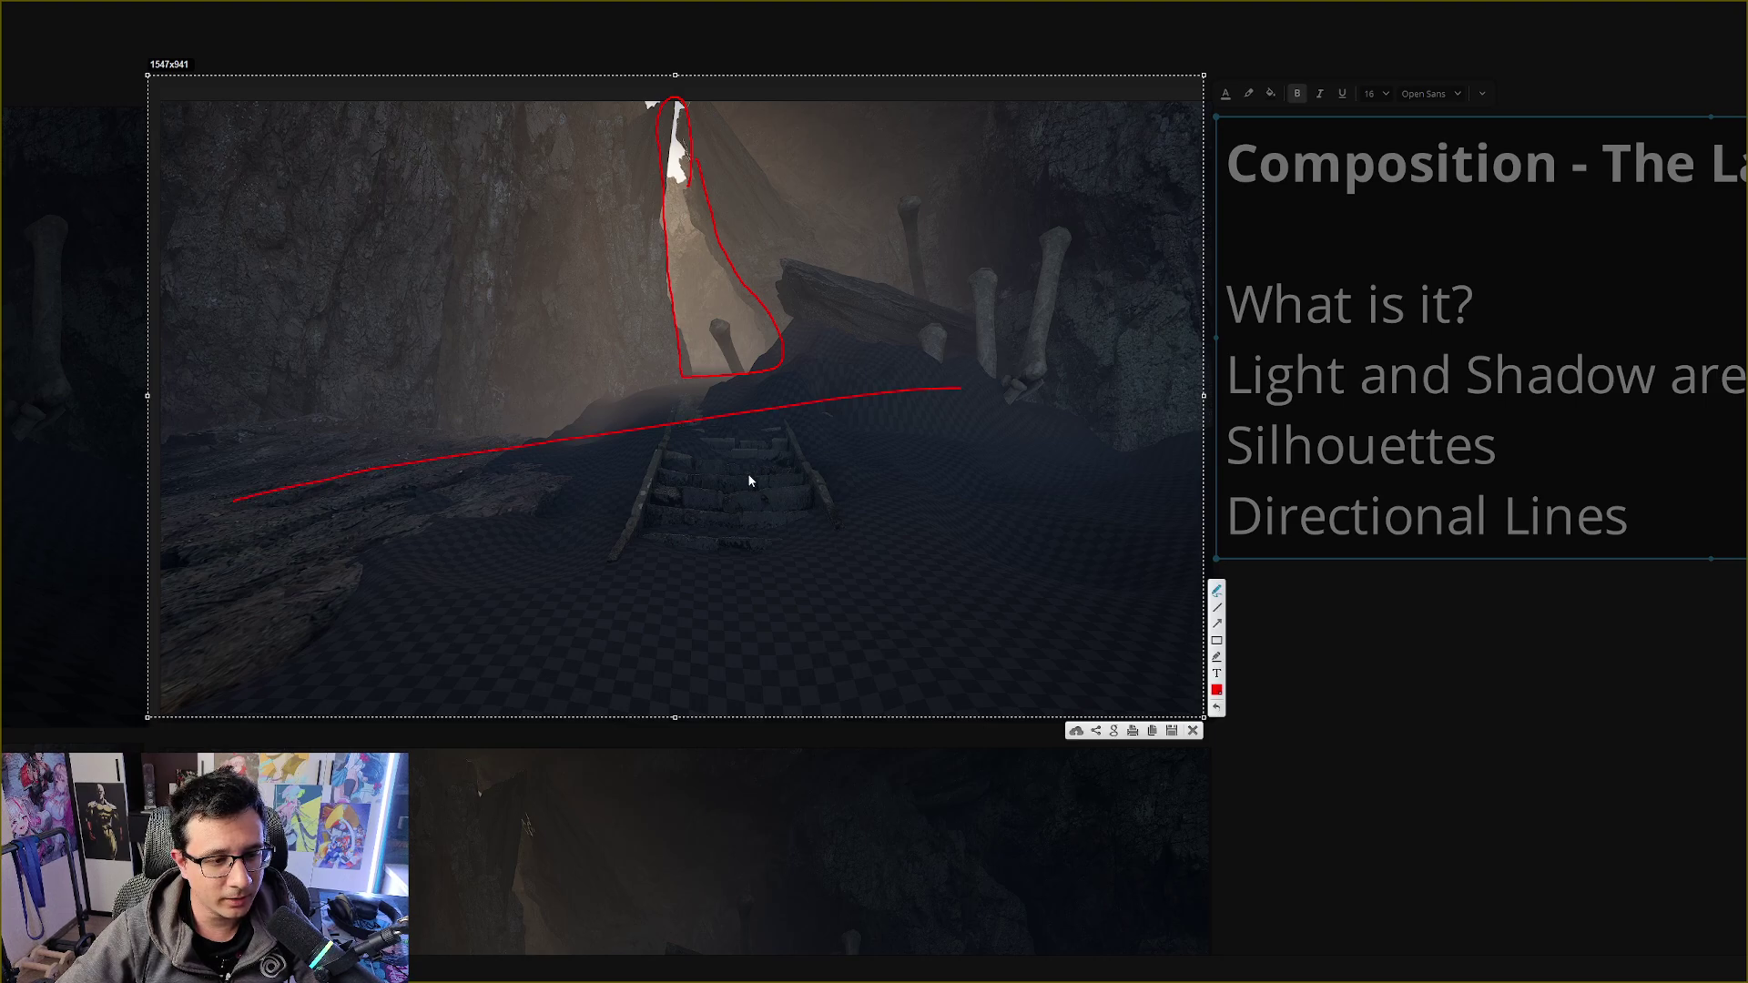
pyautogui.moveTo(949, 510); pyautogui.dragTo(274, 568)
pyautogui.moveTo(310, 674); pyautogui.dragTo(1038, 621)
pyautogui.click(1193, 730)
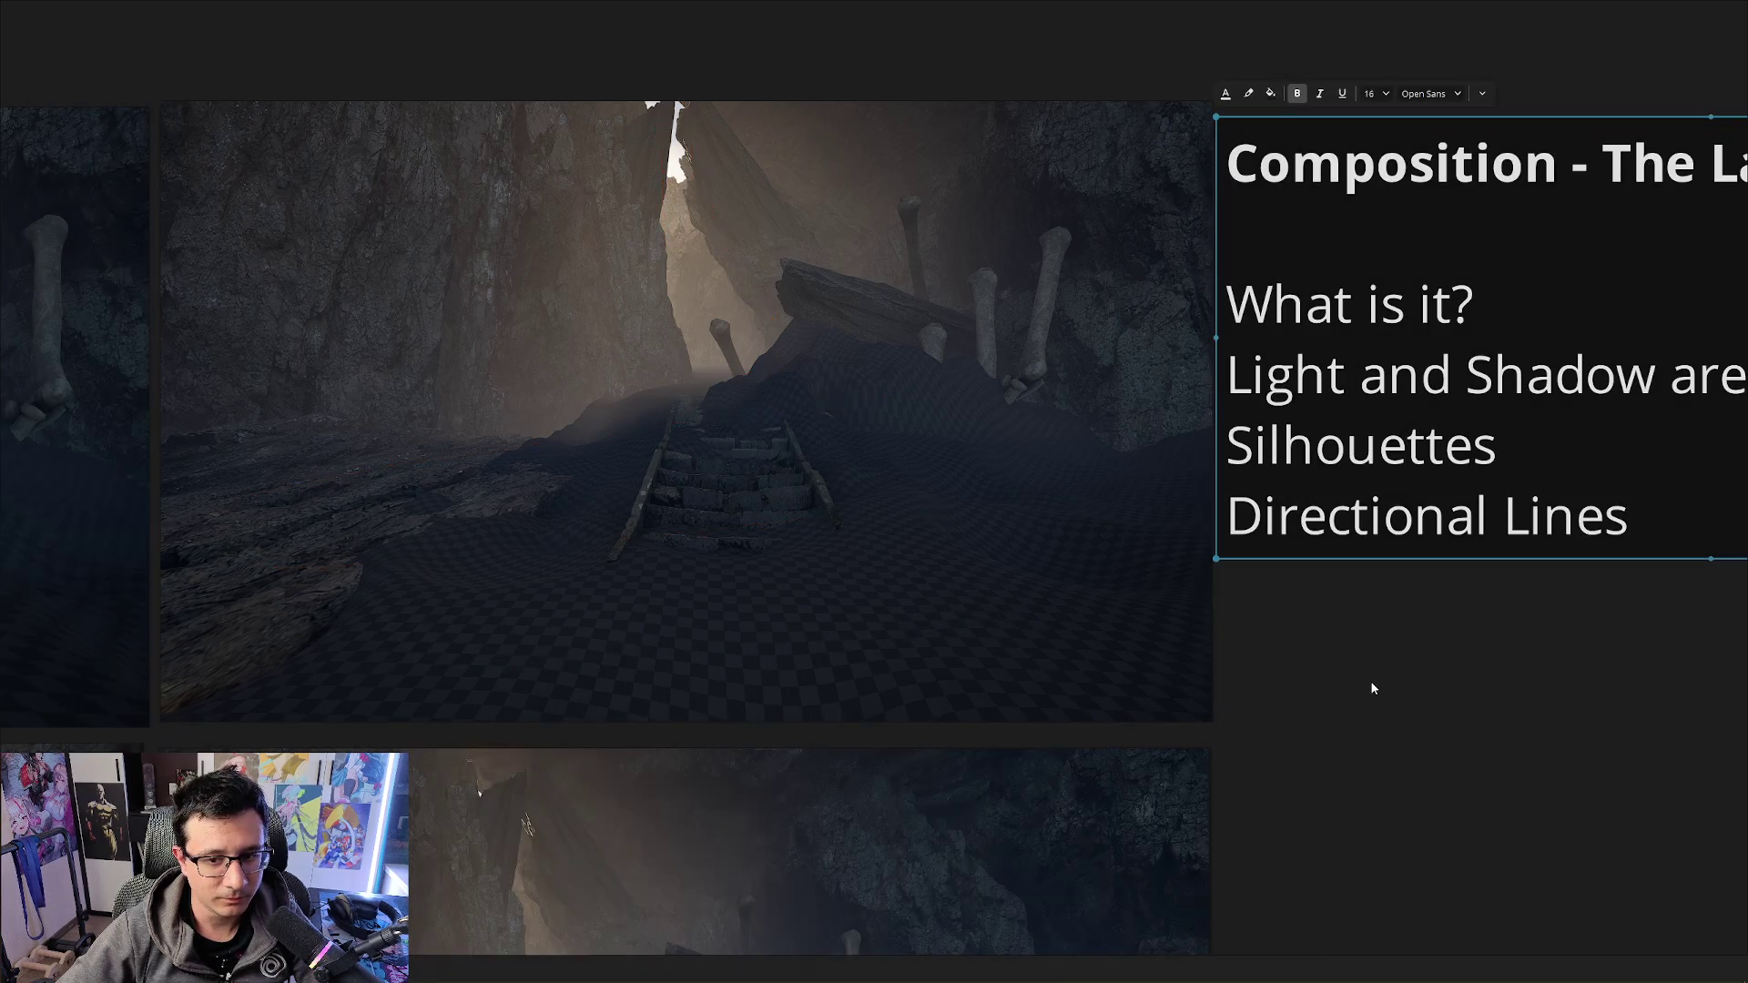
# Examine the light and shadow areas of the blockout image beside the composition notes
pyautogui.moveTo(1370, 687); pyautogui.dragTo(1108, 713, button='middle')
pyautogui.scroll(-3, 1108, 713)
pyautogui.scroll(5, 714, 471)
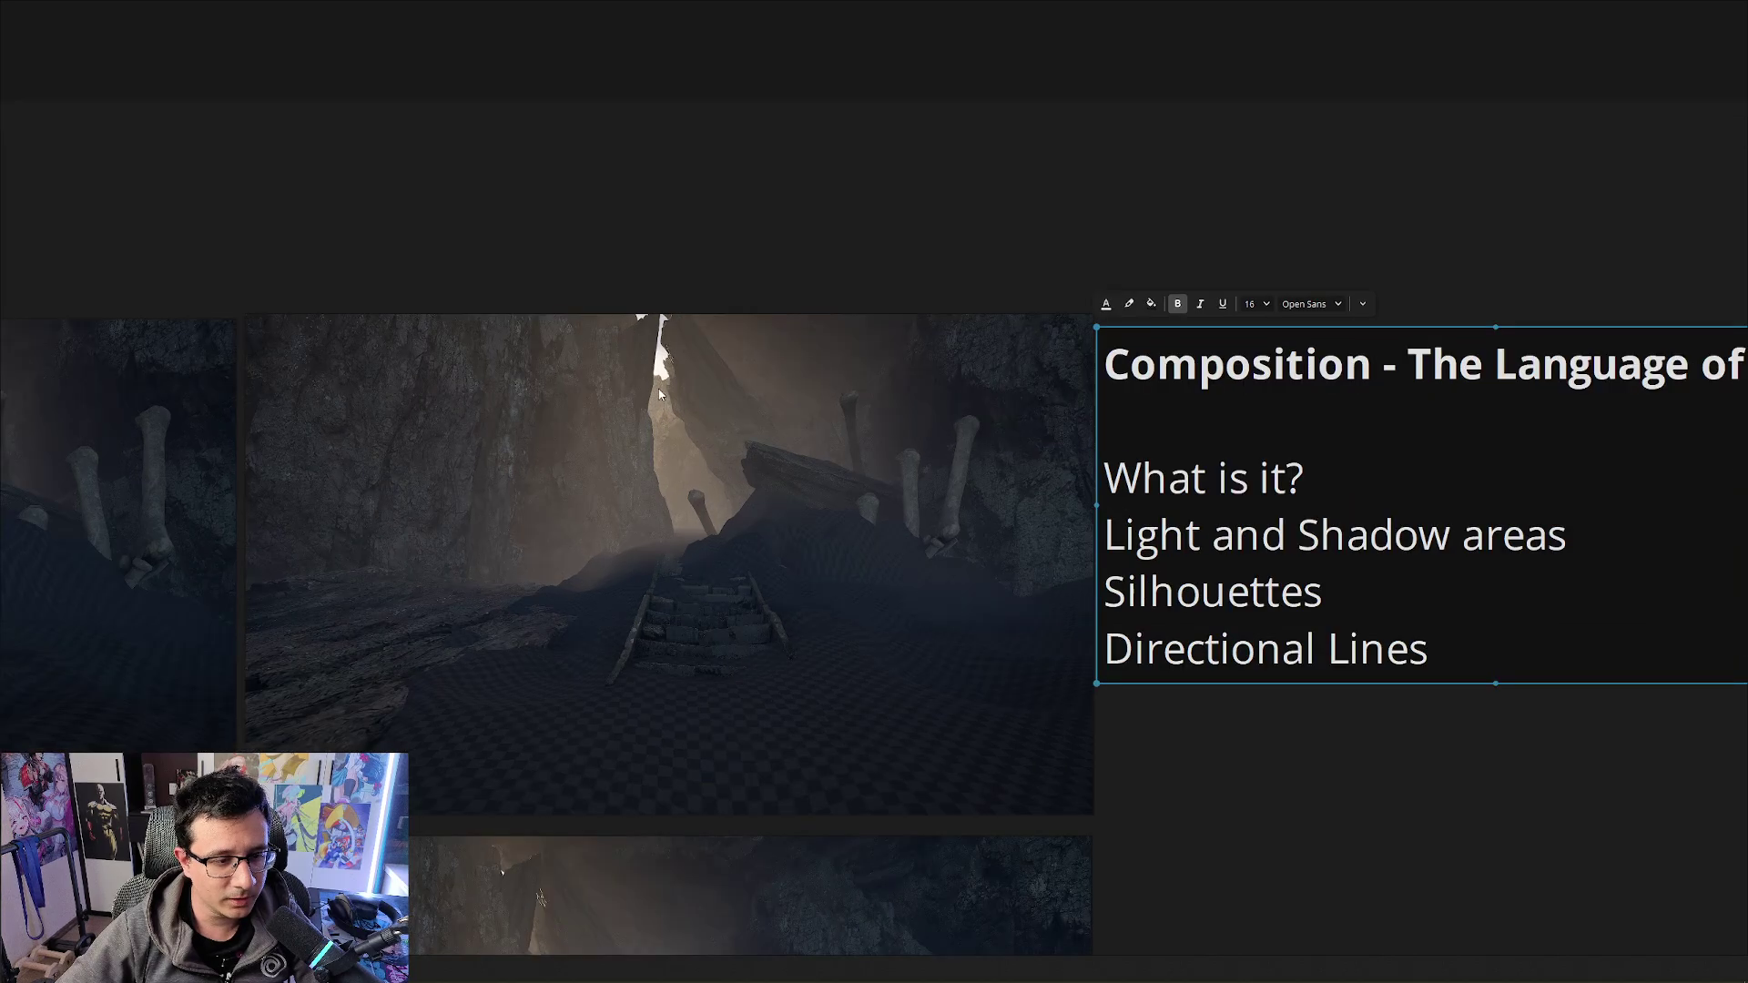
pyautogui.scroll(-2, 714, 472)
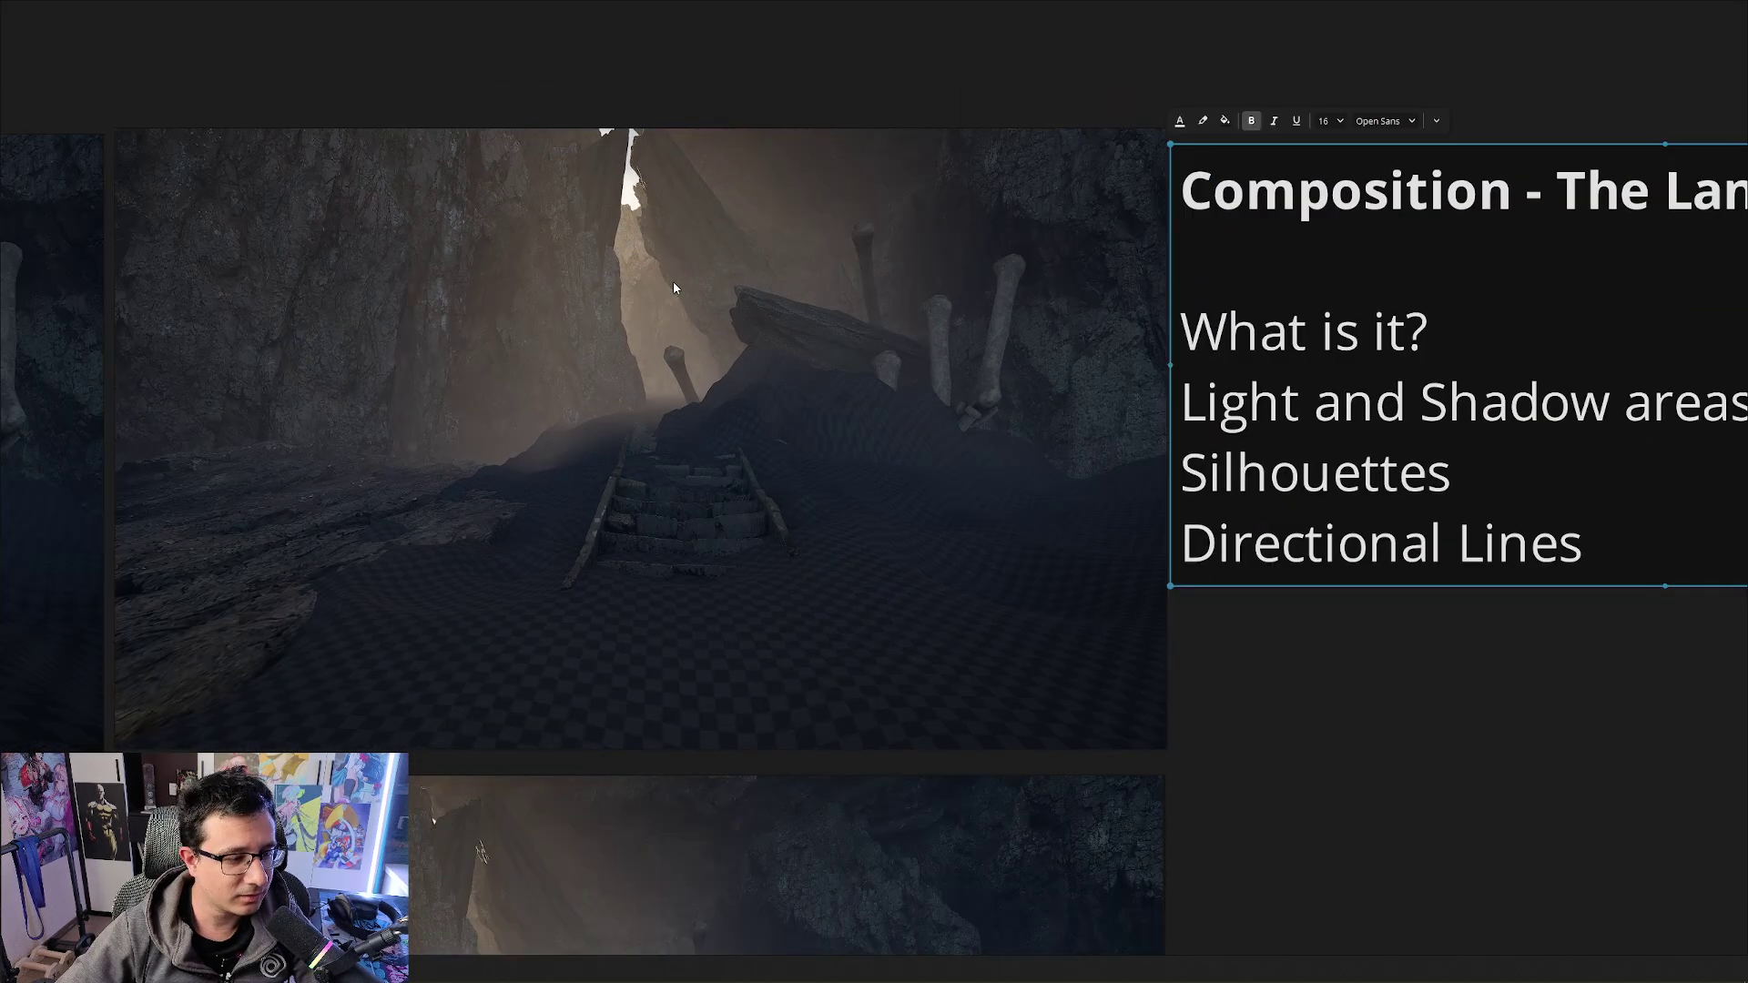
pyautogui.moveTo(696, 365); pyautogui.dragTo(722, 377, button='middle')
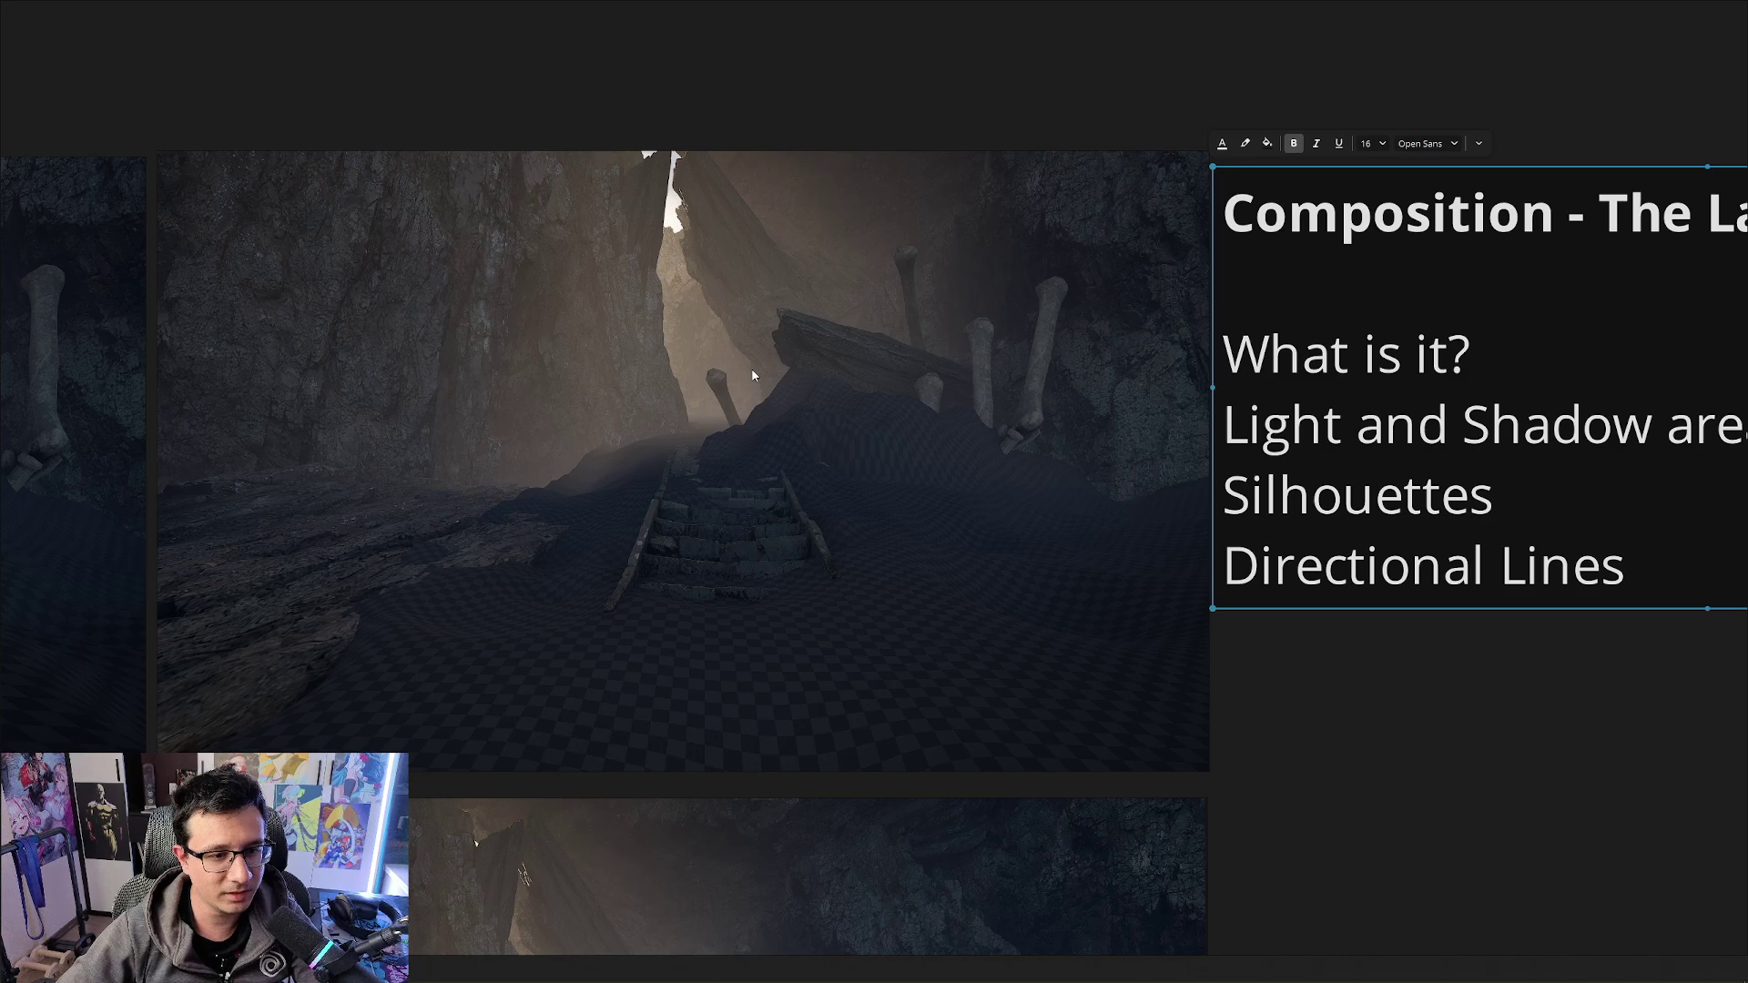
pyautogui.scroll(3, 870, 438)
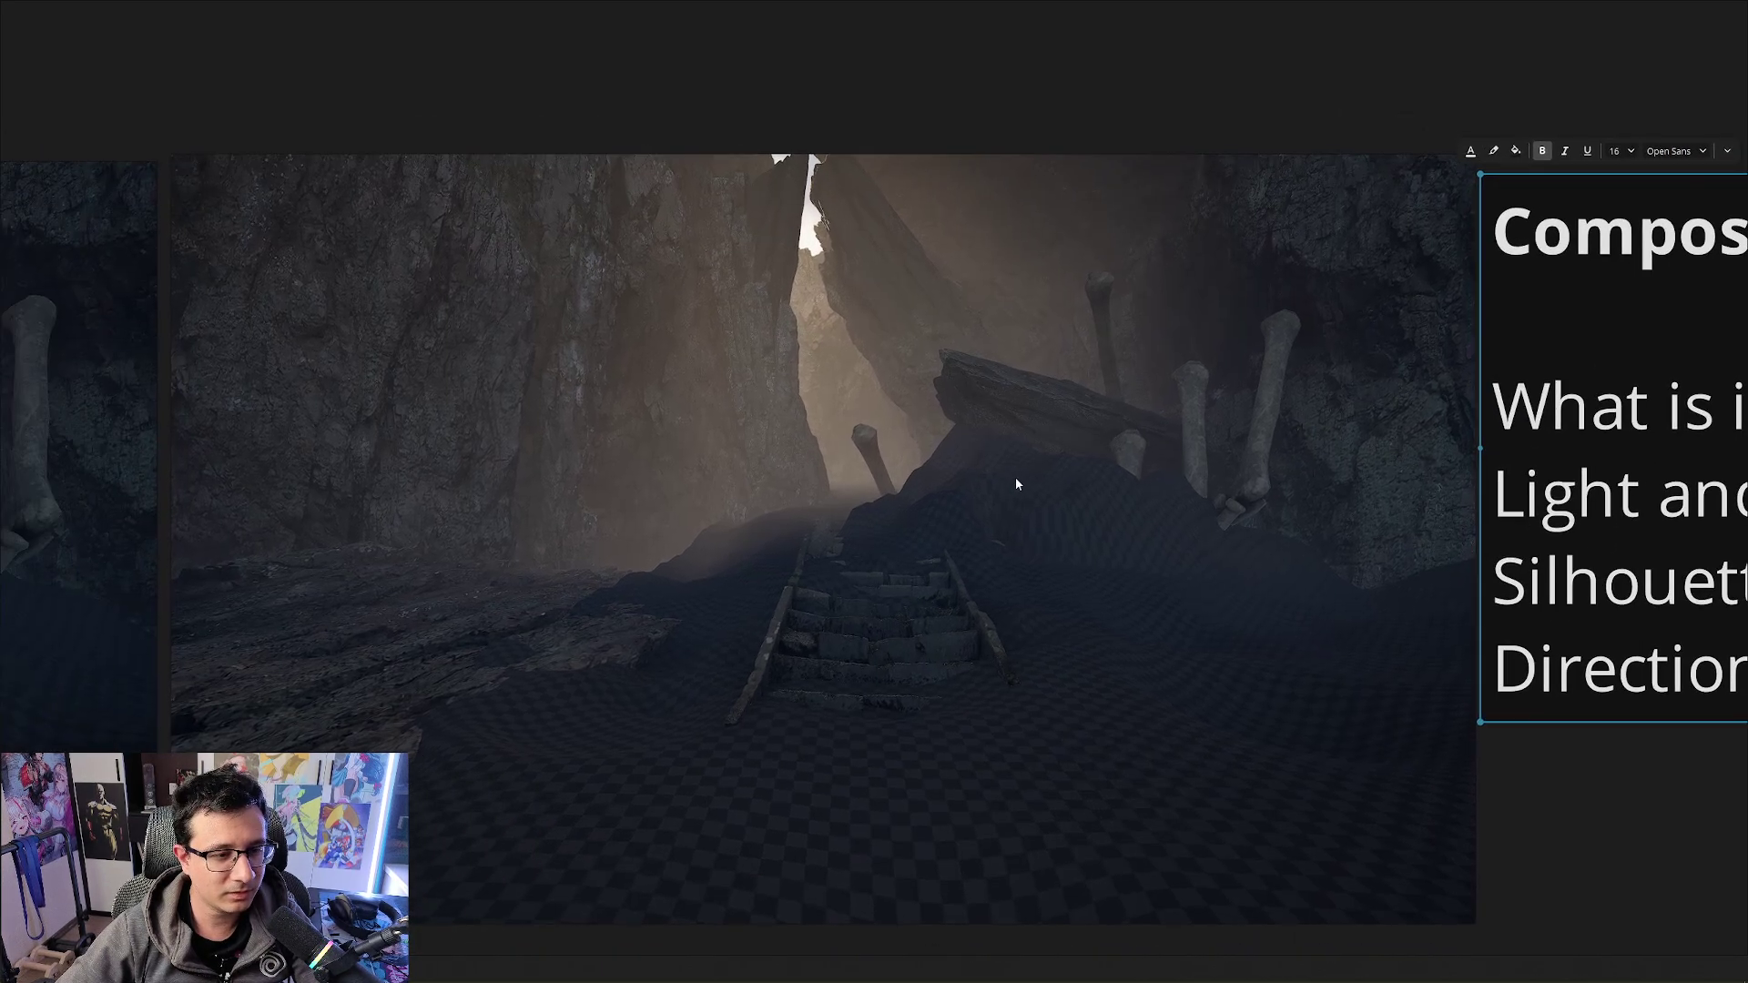
pyautogui.press('Print')
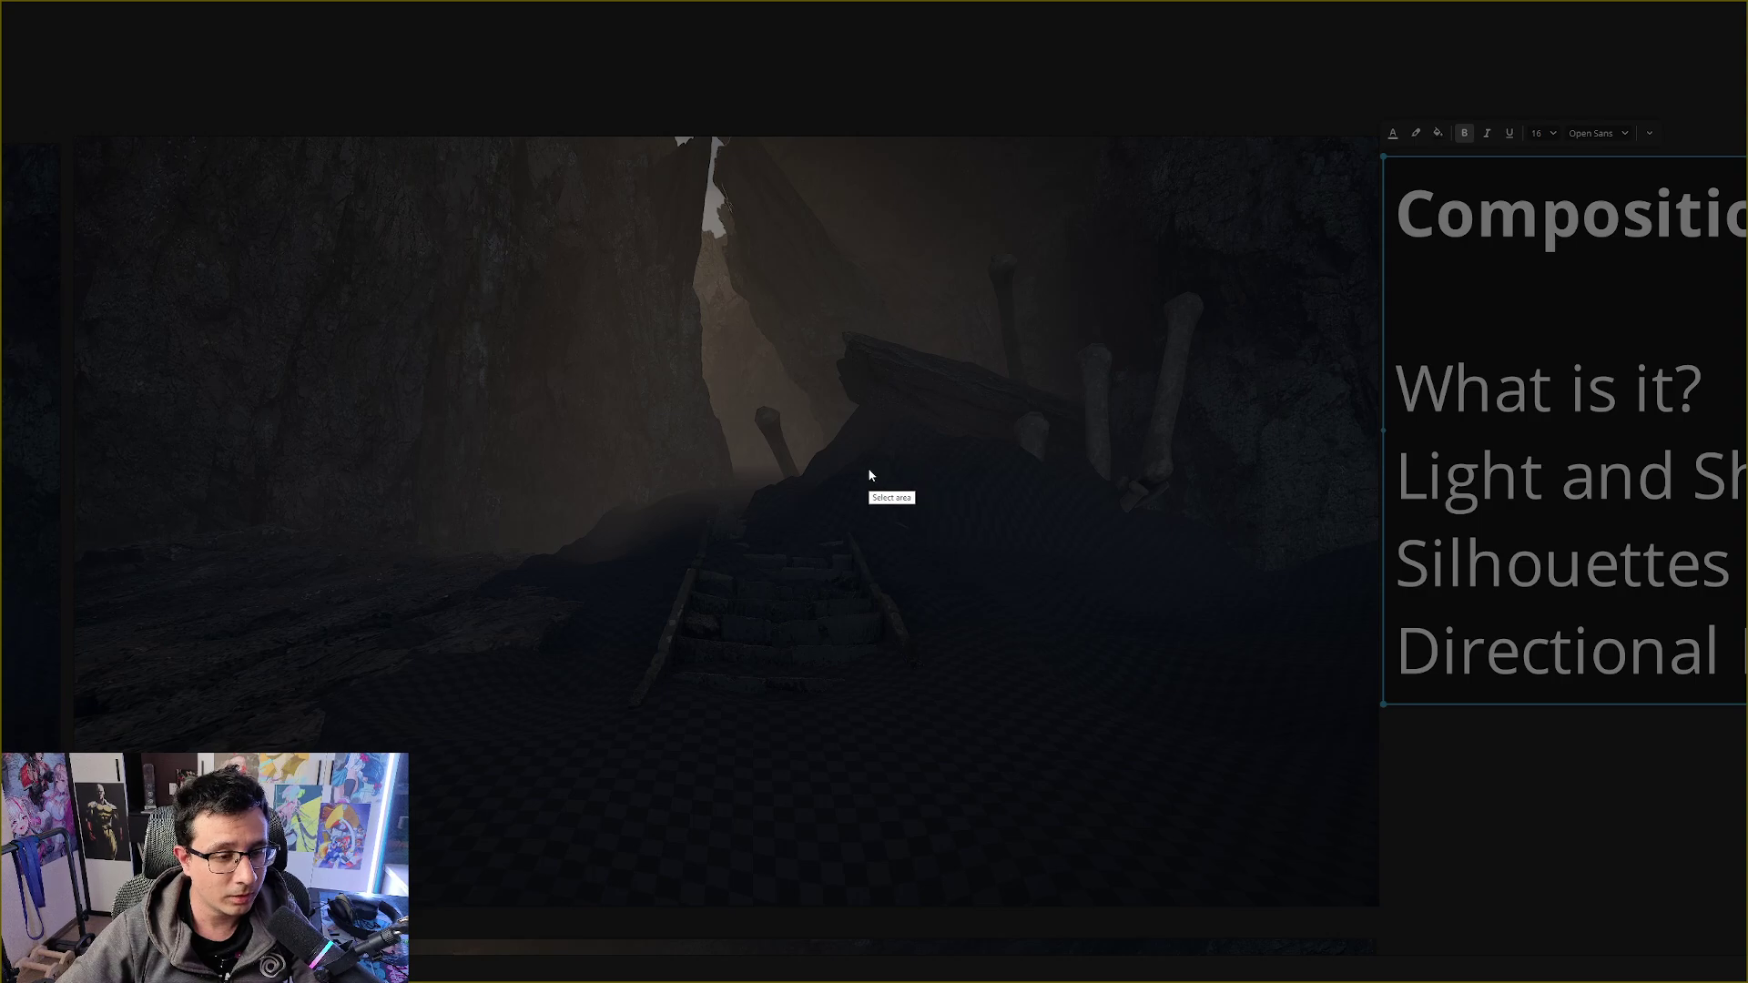
pyautogui.moveTo(808, 478); pyautogui.dragTo(742, 392)
pyautogui.click(796, 491)
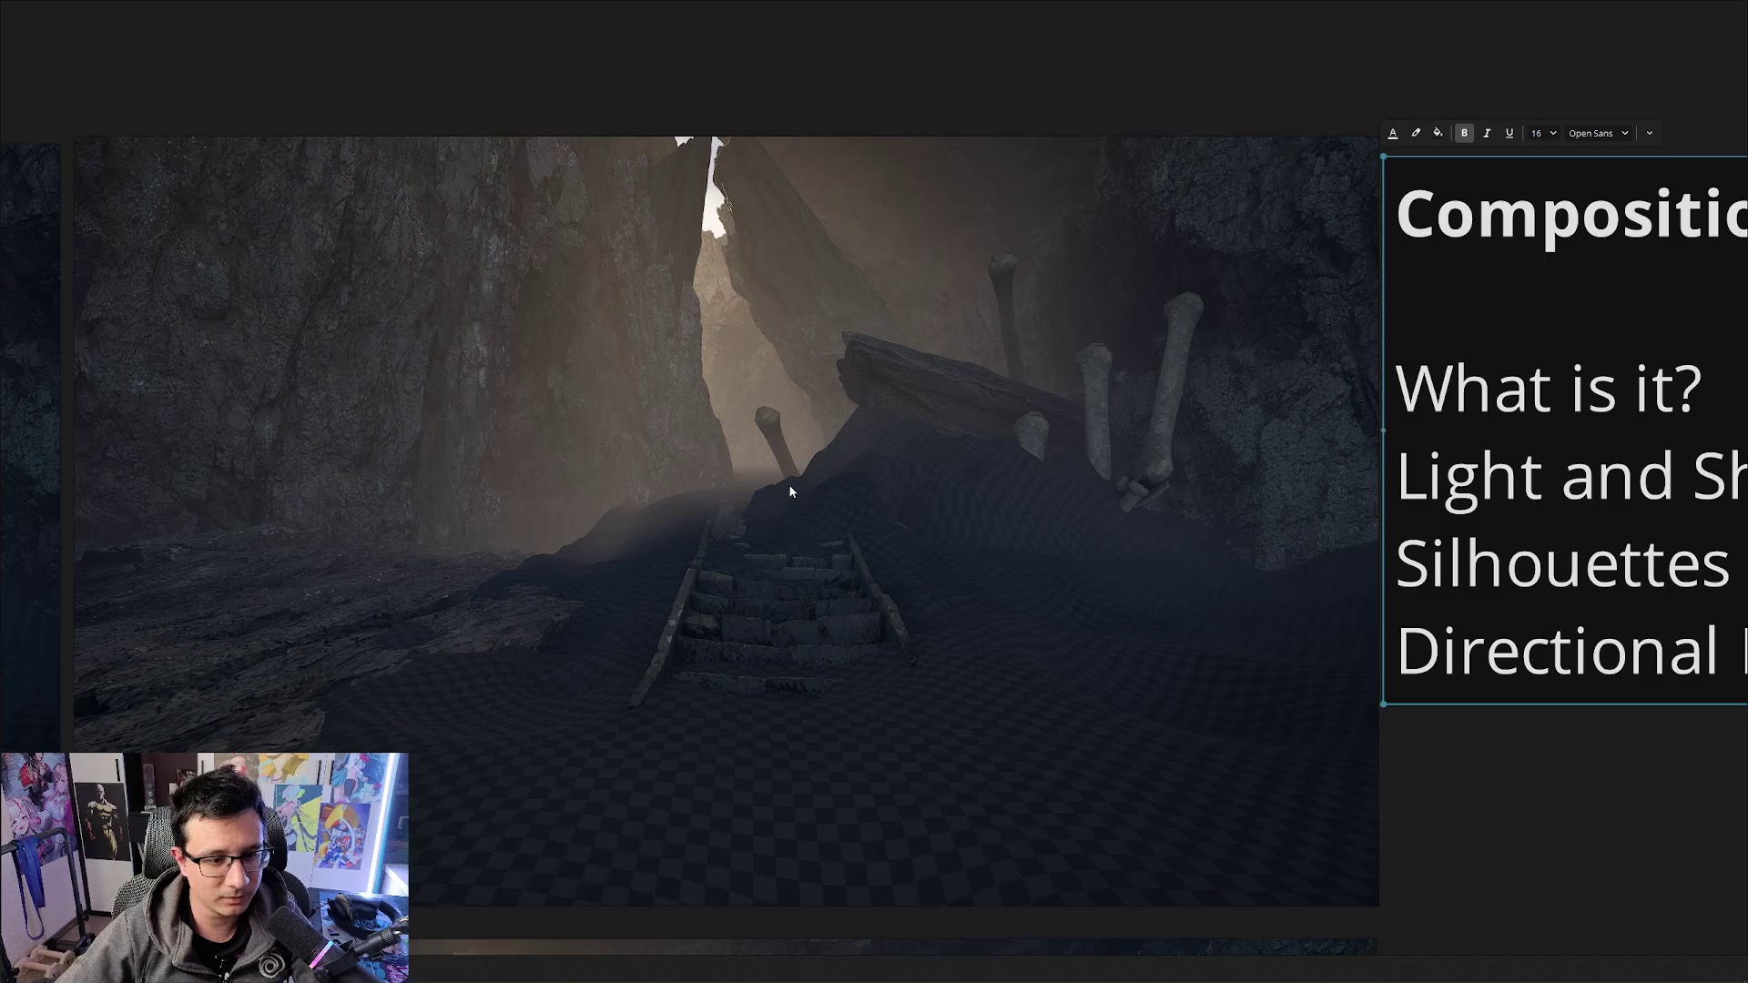
# Capture the enlarged blockout image as a screenshot and outline the small bone below the cave opening in red
pyautogui.press('Print')
pyautogui.moveTo(269, 63); pyautogui.dragTo(1307, 902)
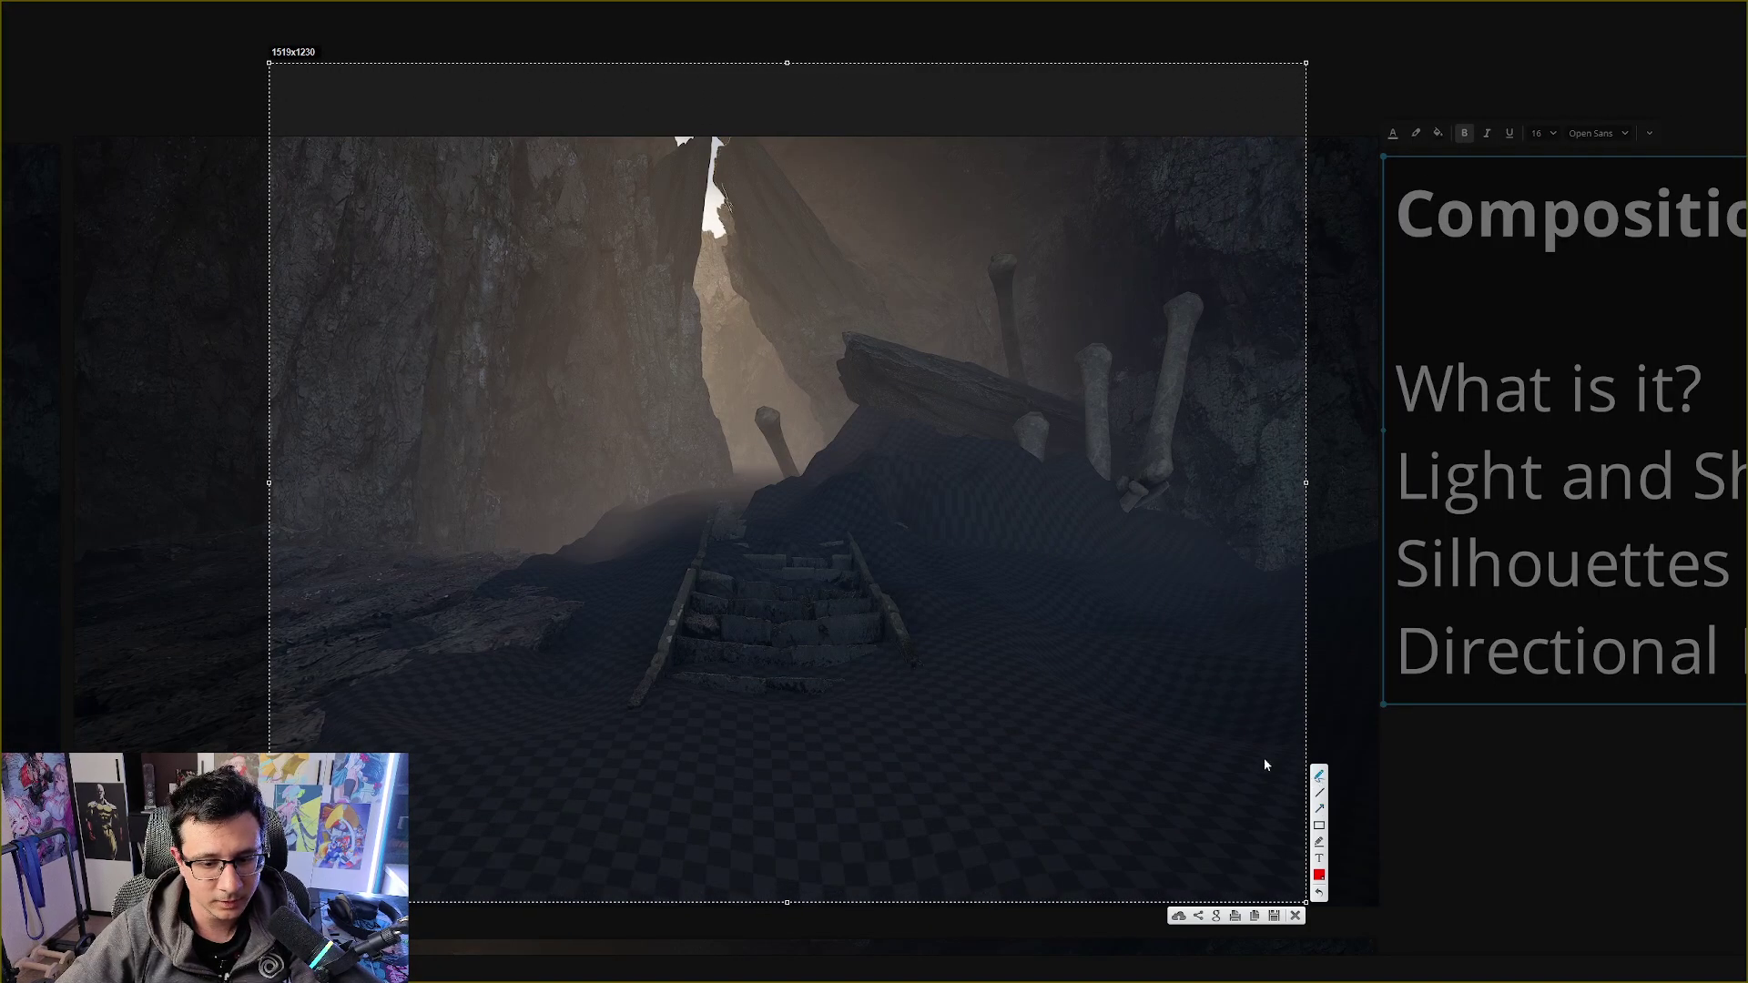
pyautogui.moveTo(807, 474)
pyautogui.mouseDown()
pyautogui.moveTo(777, 407)
pyautogui.moveTo(756, 412)
pyautogui.moveTo(781, 483)
pyautogui.mouseUp()
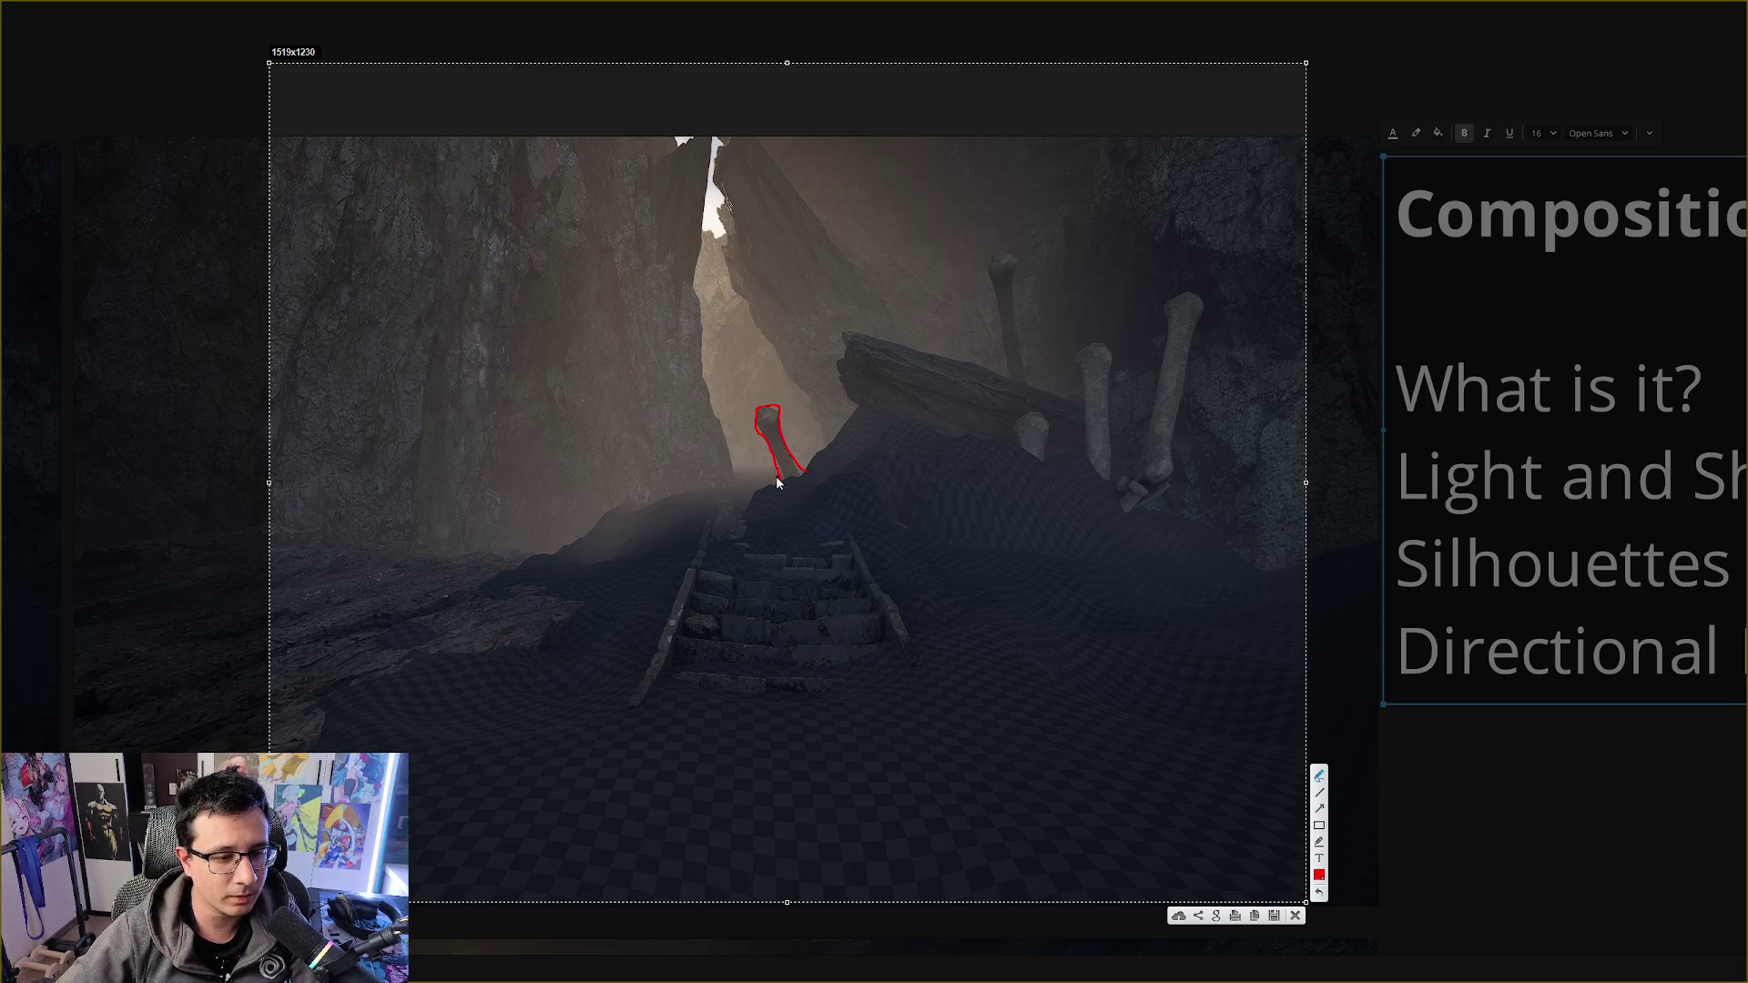
pyautogui.moveTo(779, 483); pyautogui.dragTo(810, 479)
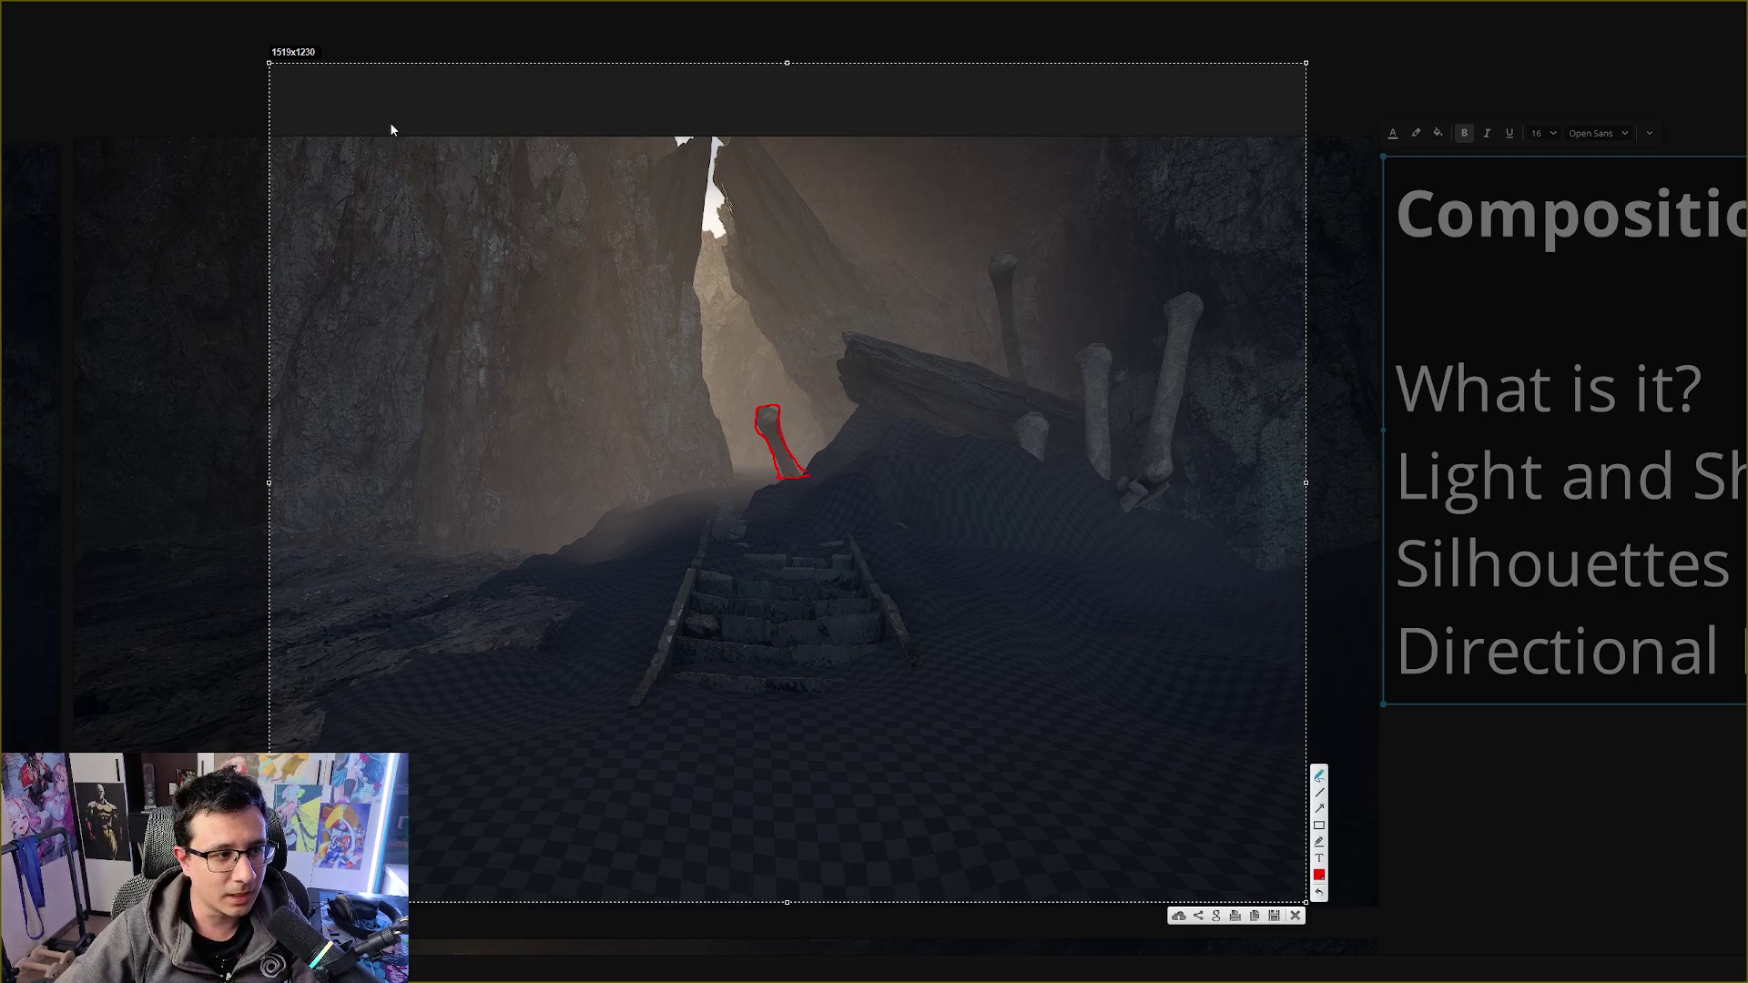
# Outline the large cliff wall on the image's left in red and hatch it with four diagonal strokes
pyautogui.moveTo(264, 140)
pyautogui.mouseDown()
pyautogui.moveTo(695, 139)
pyautogui.moveTo(732, 467)
pyautogui.moveTo(661, 528)
pyautogui.moveTo(494, 573)
pyautogui.moveTo(251, 553)
pyautogui.mouseUp()
pyautogui.moveTo(402, 160); pyautogui.dragTo(318, 447)
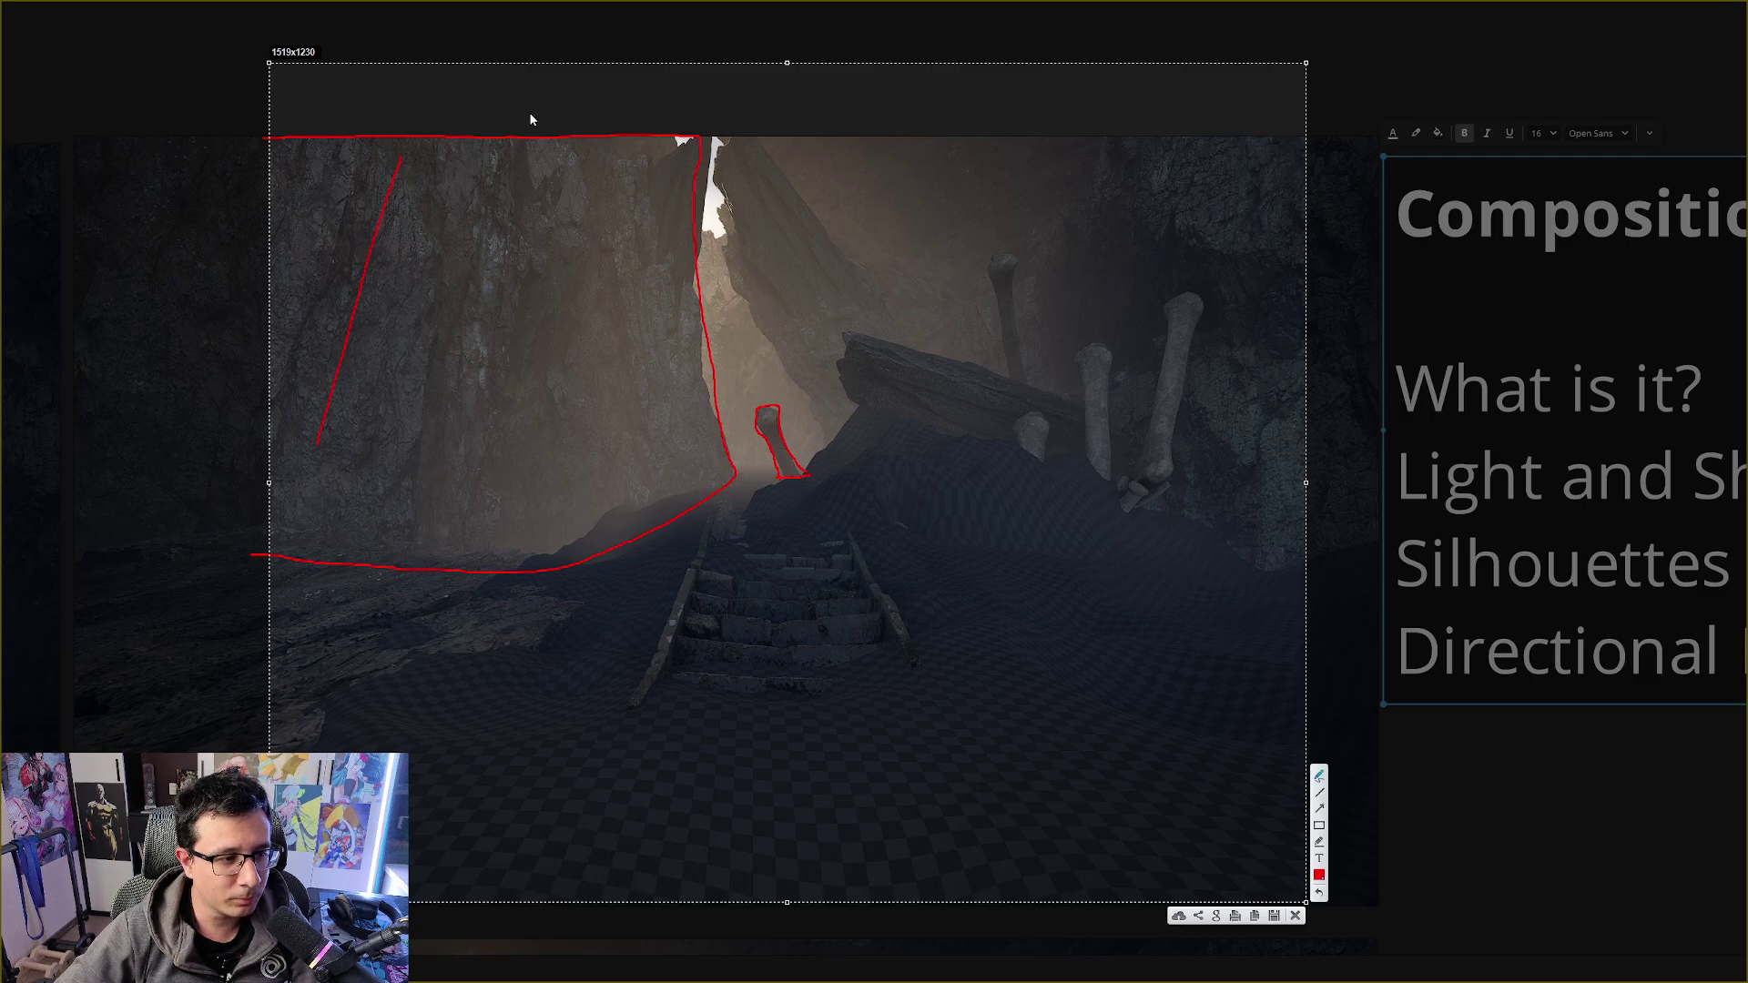
pyautogui.moveTo(493, 187); pyautogui.dragTo(360, 492)
pyautogui.moveTo(576, 207); pyautogui.dragTo(489, 523)
pyautogui.moveTo(645, 218); pyautogui.dragTo(584, 487)
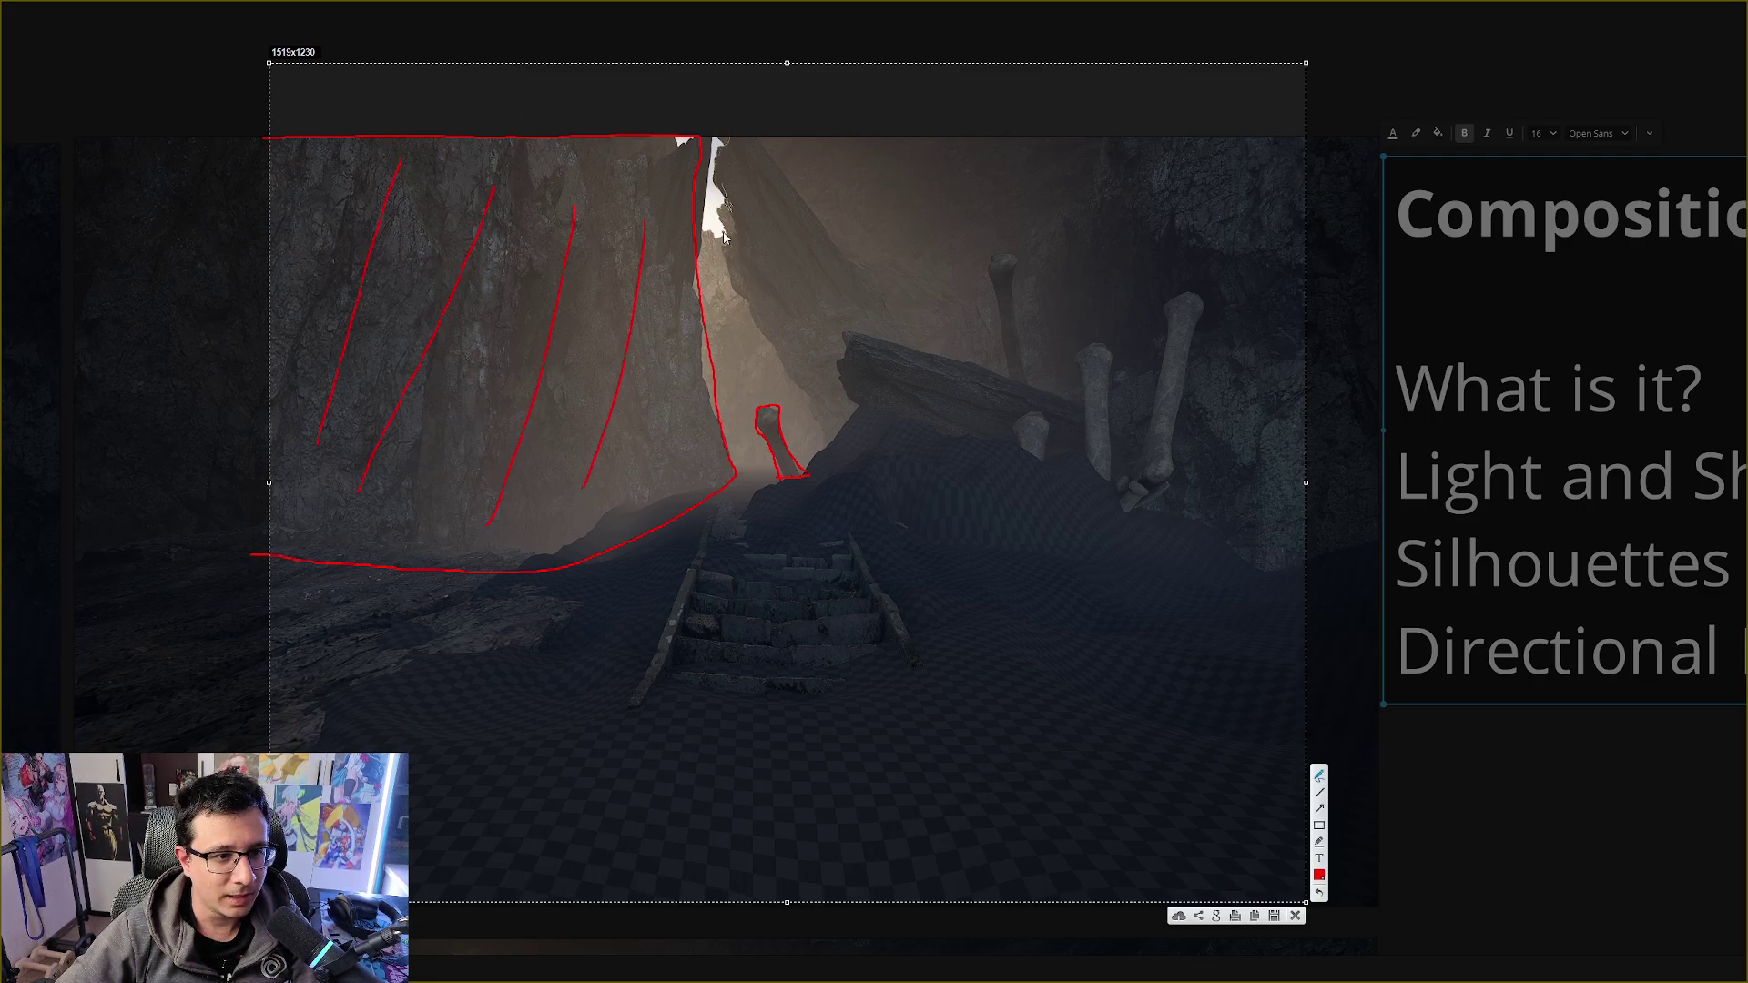
# Trace the silhouettes of the cave opening, the rocks beside it and the standing bones in red, and discard the capture
pyautogui.moveTo(728, 248)
pyautogui.mouseDown()
pyautogui.moveTo(723, 149)
pyautogui.moveTo(695, 258)
pyautogui.moveTo(701, 374)
pyautogui.moveTo(728, 464)
pyautogui.moveTo(775, 471)
pyautogui.moveTo(760, 392)
pyautogui.moveTo(810, 471)
pyautogui.moveTo(813, 418)
pyautogui.moveTo(769, 363)
pyautogui.moveTo(729, 217)
pyautogui.mouseUp()
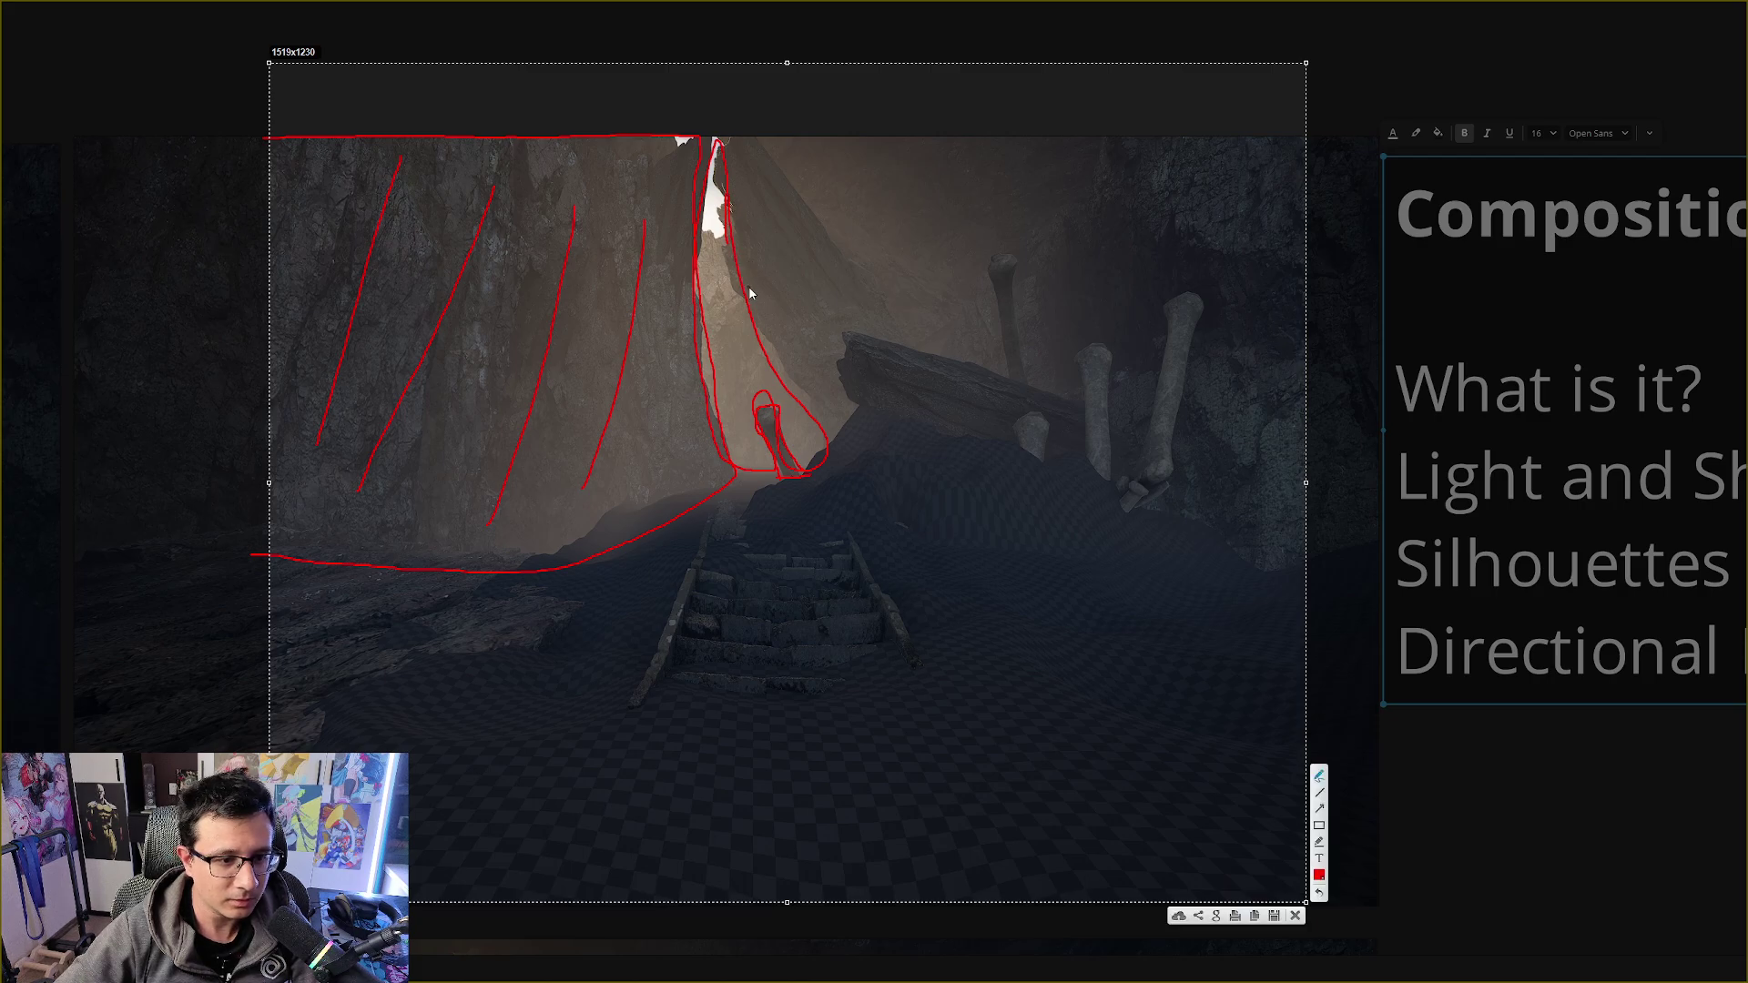
pyautogui.moveTo(747, 332)
pyautogui.mouseDown()
pyautogui.moveTo(732, 132)
pyautogui.moveTo(848, 208)
pyautogui.moveTo(909, 330)
pyautogui.moveTo(841, 339)
pyautogui.moveTo(863, 410)
pyautogui.mouseUp()
pyautogui.moveTo(838, 348); pyautogui.dragTo(971, 375)
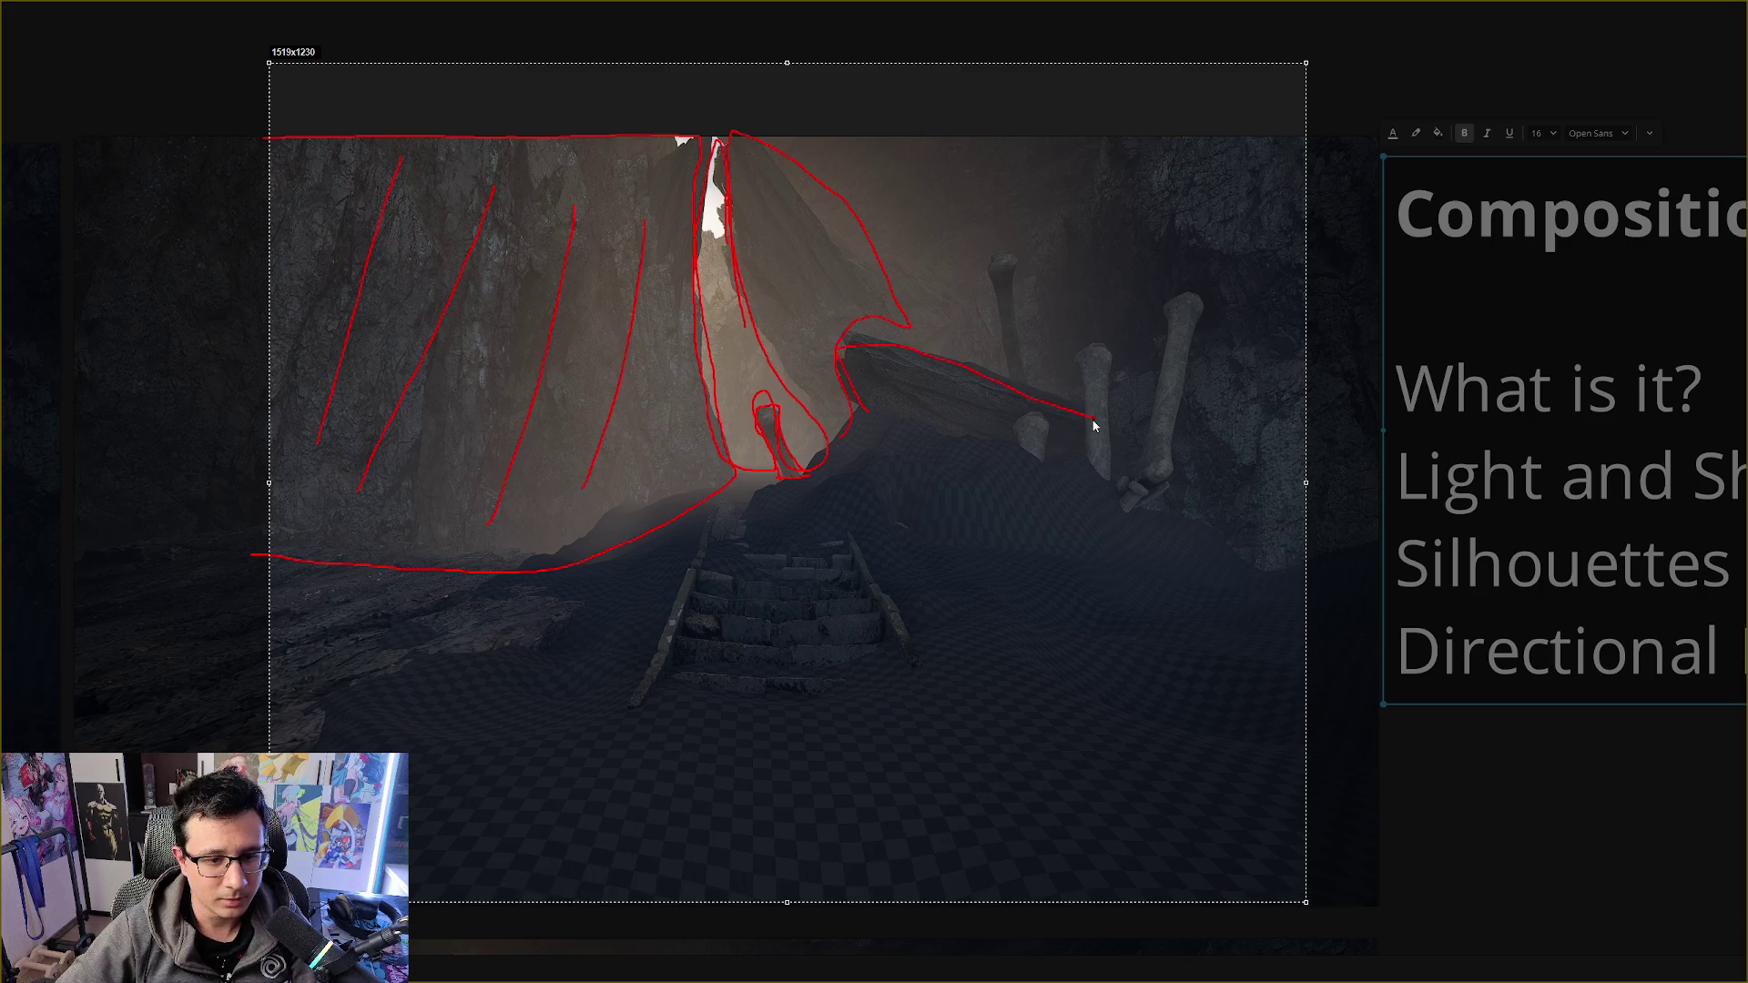
pyautogui.moveTo(860, 412); pyautogui.dragTo(1056, 455)
pyautogui.moveTo(1011, 387)
pyautogui.mouseDown()
pyautogui.moveTo(988, 269)
pyautogui.moveTo(1005, 258)
pyautogui.moveTo(1049, 395)
pyautogui.moveTo(1091, 349)
pyautogui.moveTo(1153, 386)
pyautogui.moveTo(1171, 328)
pyautogui.mouseUp()
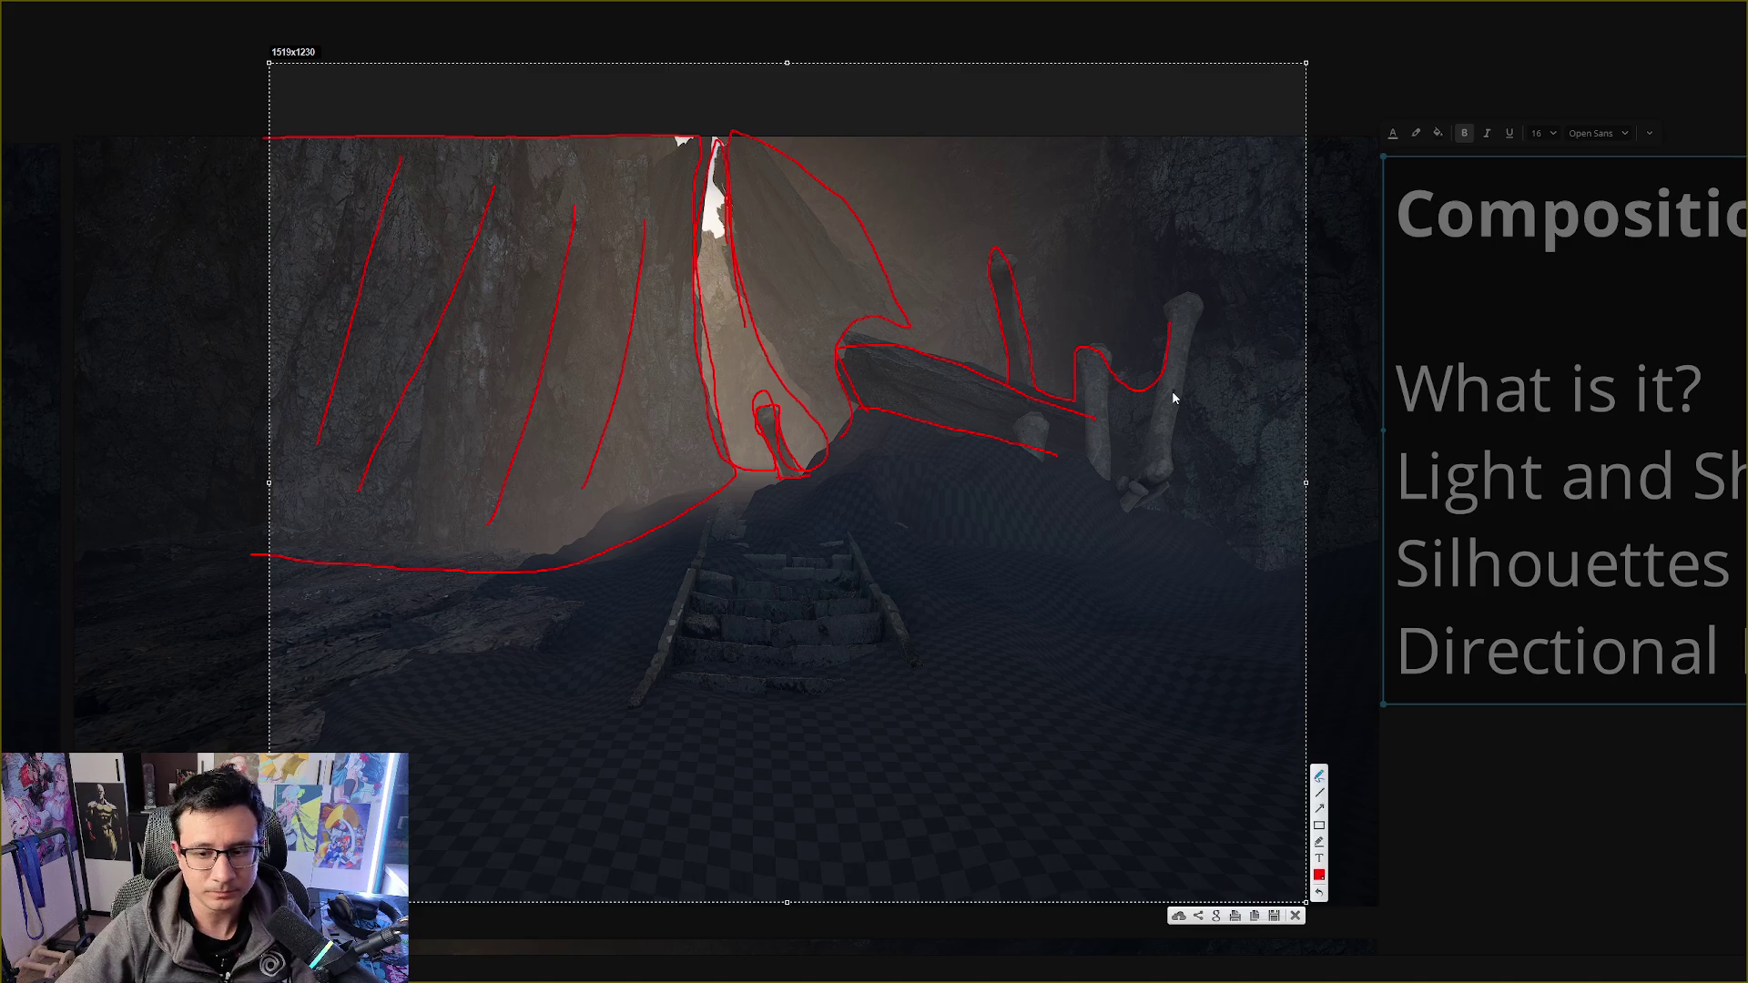
pyautogui.click(1294, 915)
# Review the Silhouettes and Directional Lines notes alongside the blockout image
pyautogui.hscroll(3, 1085, 558)
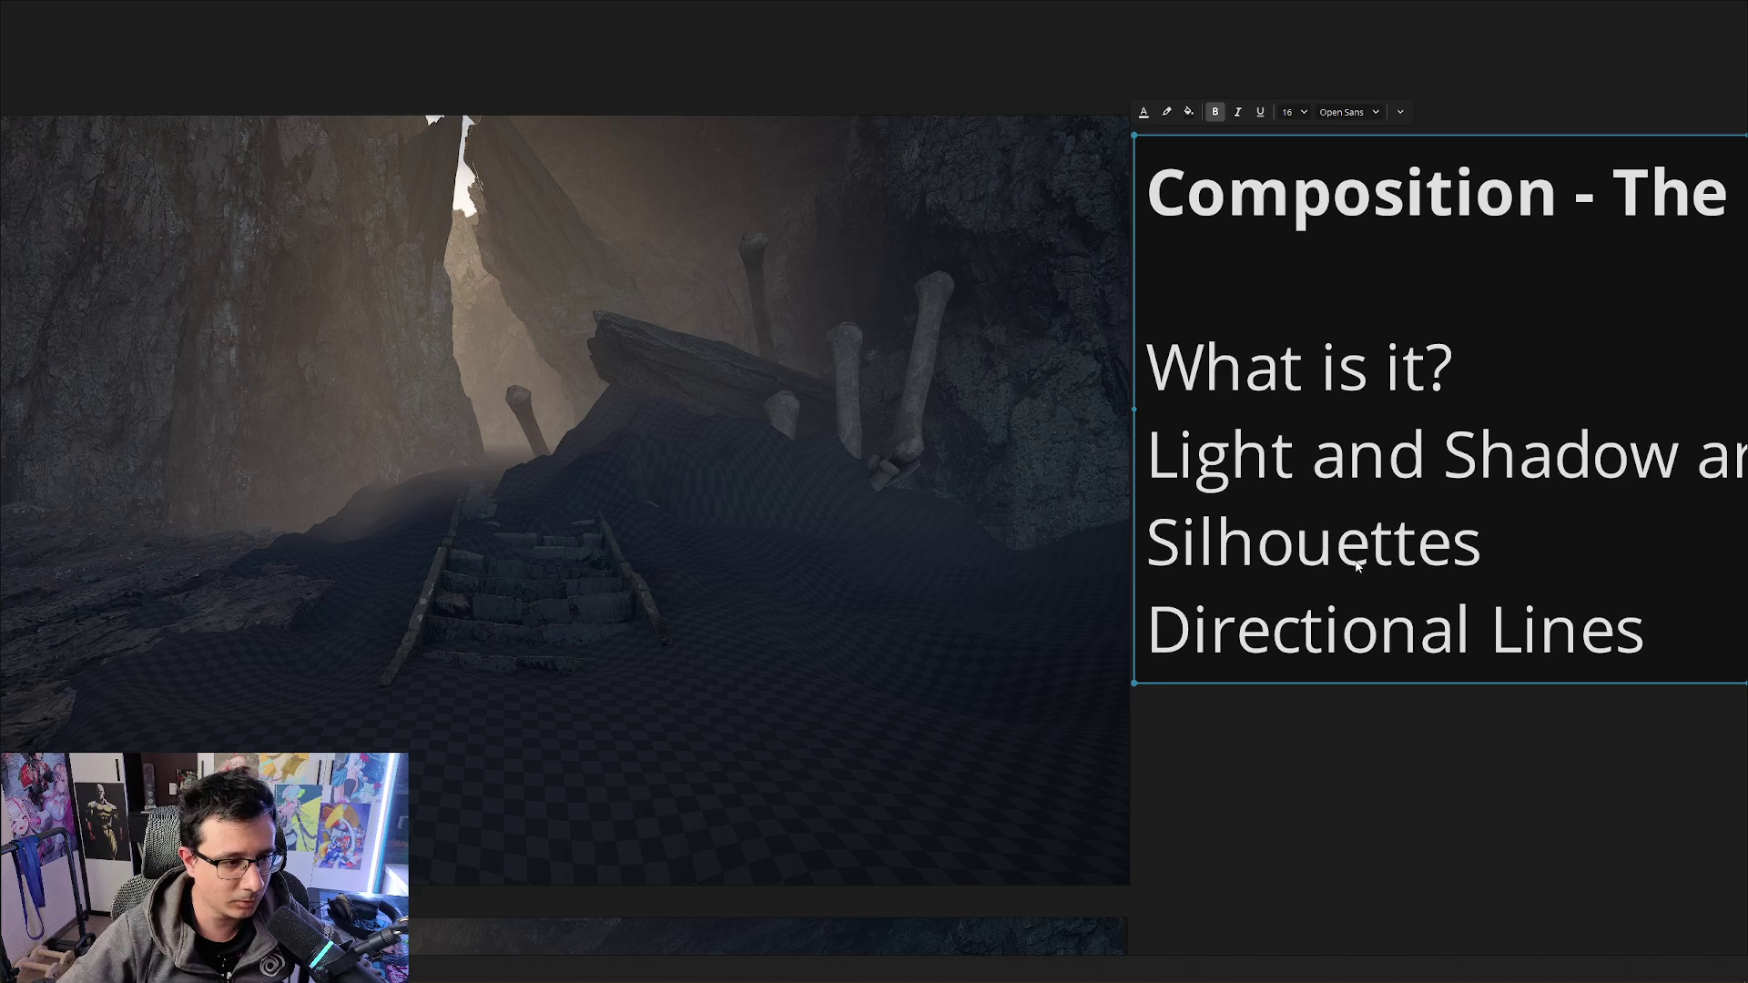
pyautogui.scroll(-2, 1412, 577)
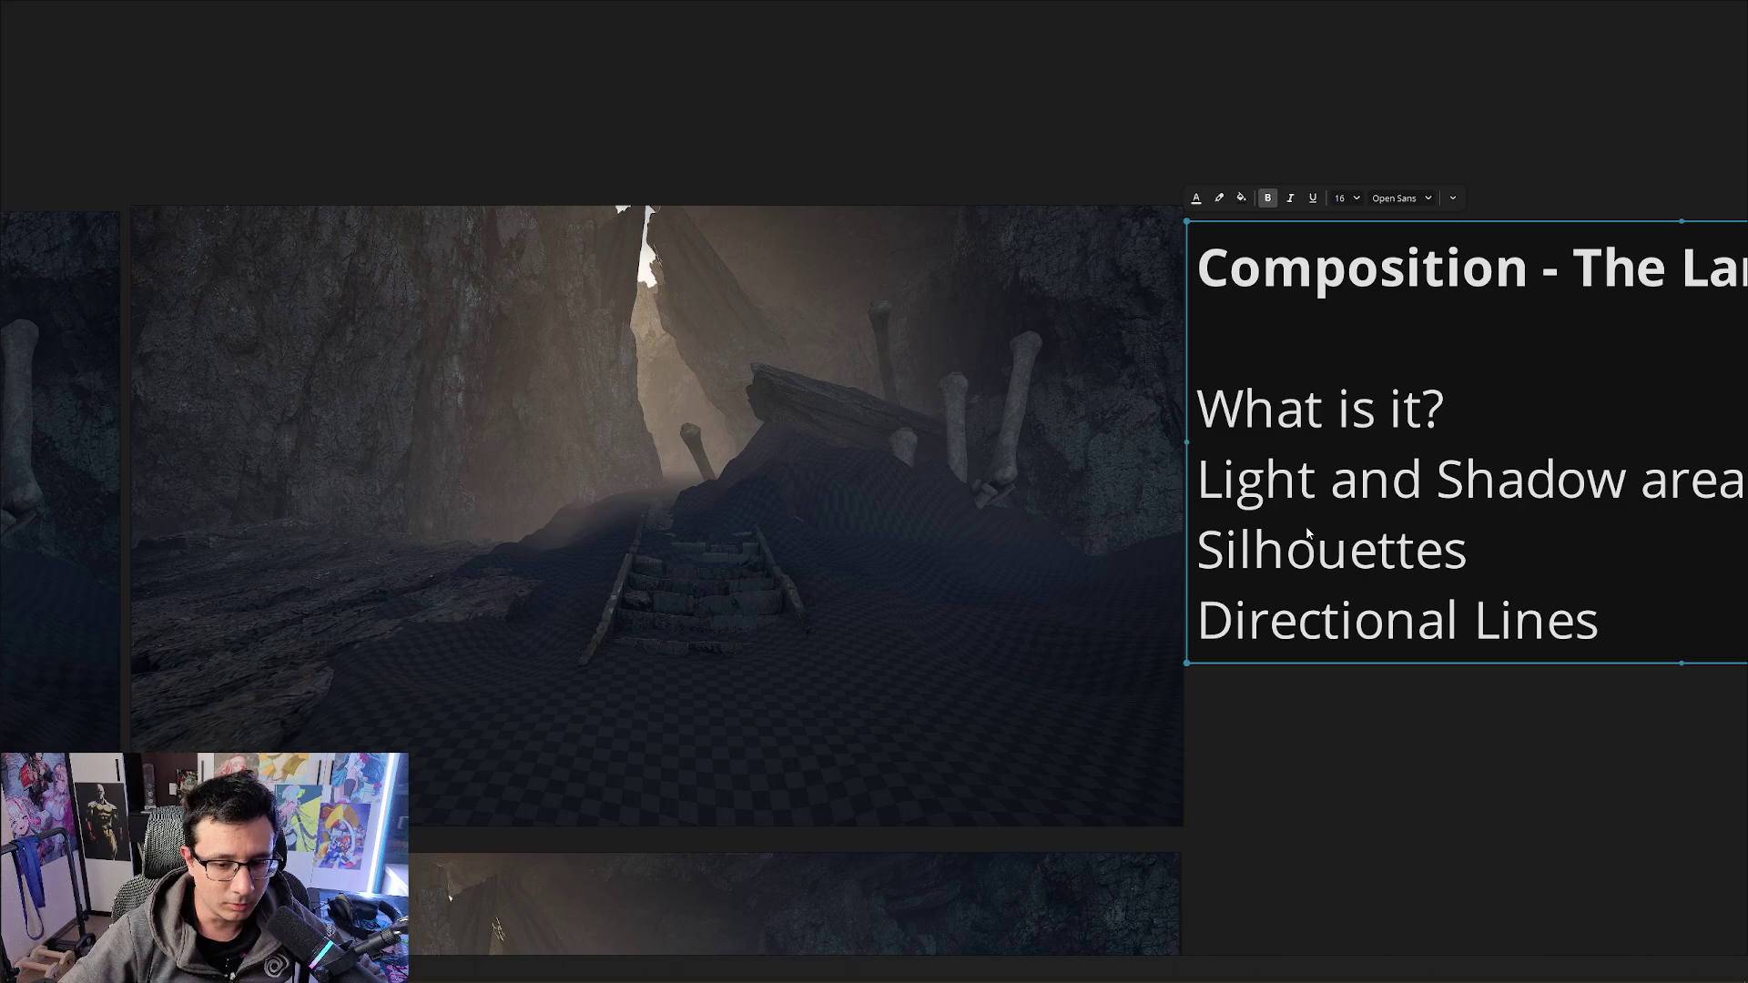
pyautogui.scroll(2, 1340, 546)
pyautogui.moveTo(1335, 583); pyautogui.dragTo(1419, 610, button='middle')
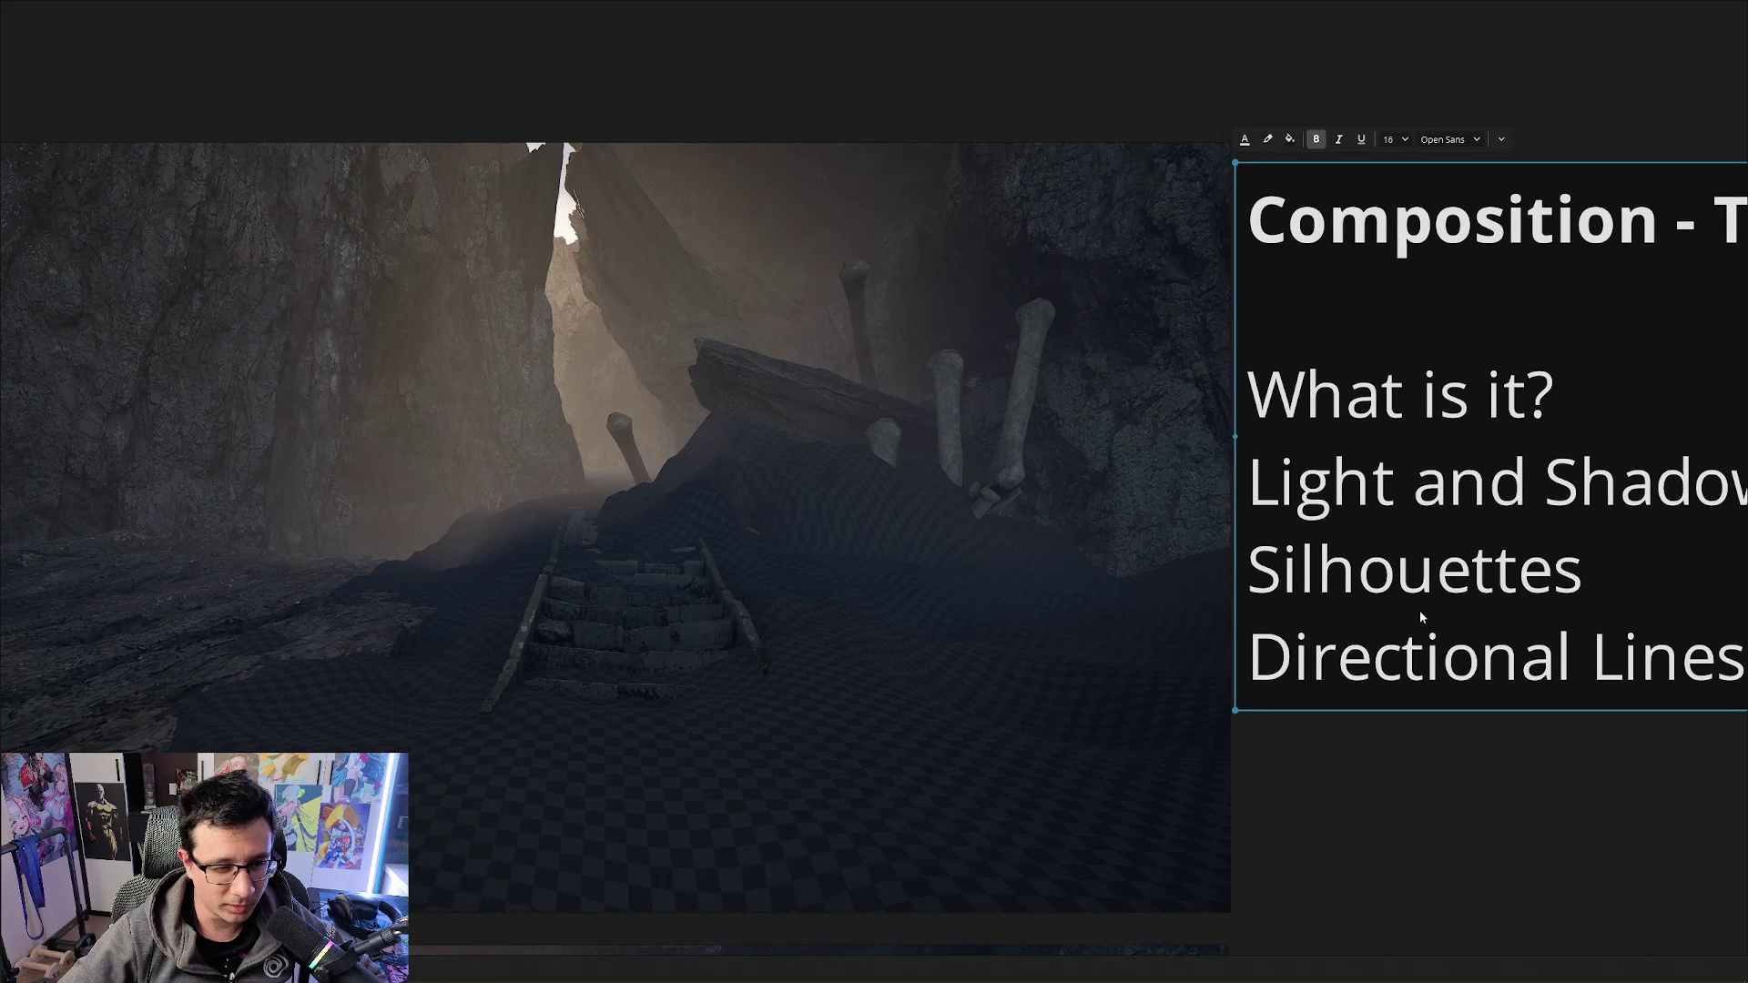
pyautogui.scroll(-2, 1419, 610)
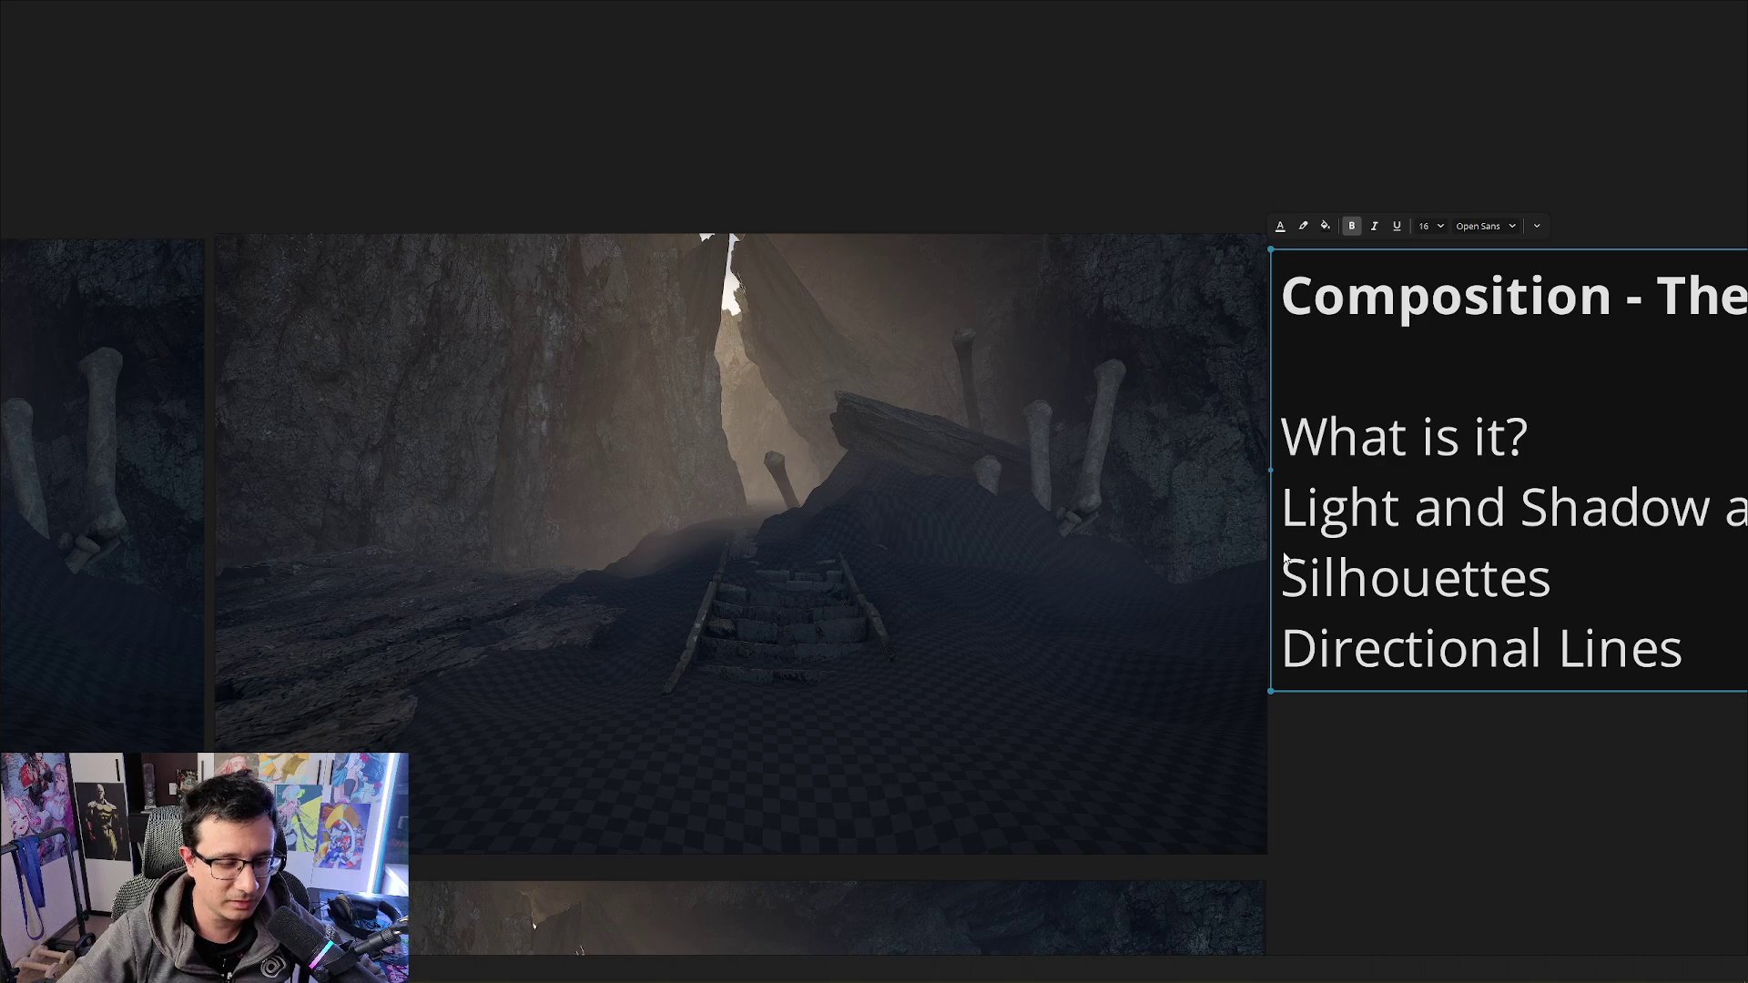
pyautogui.moveTo(1342, 643); pyautogui.dragTo(1258, 630, button='middle')
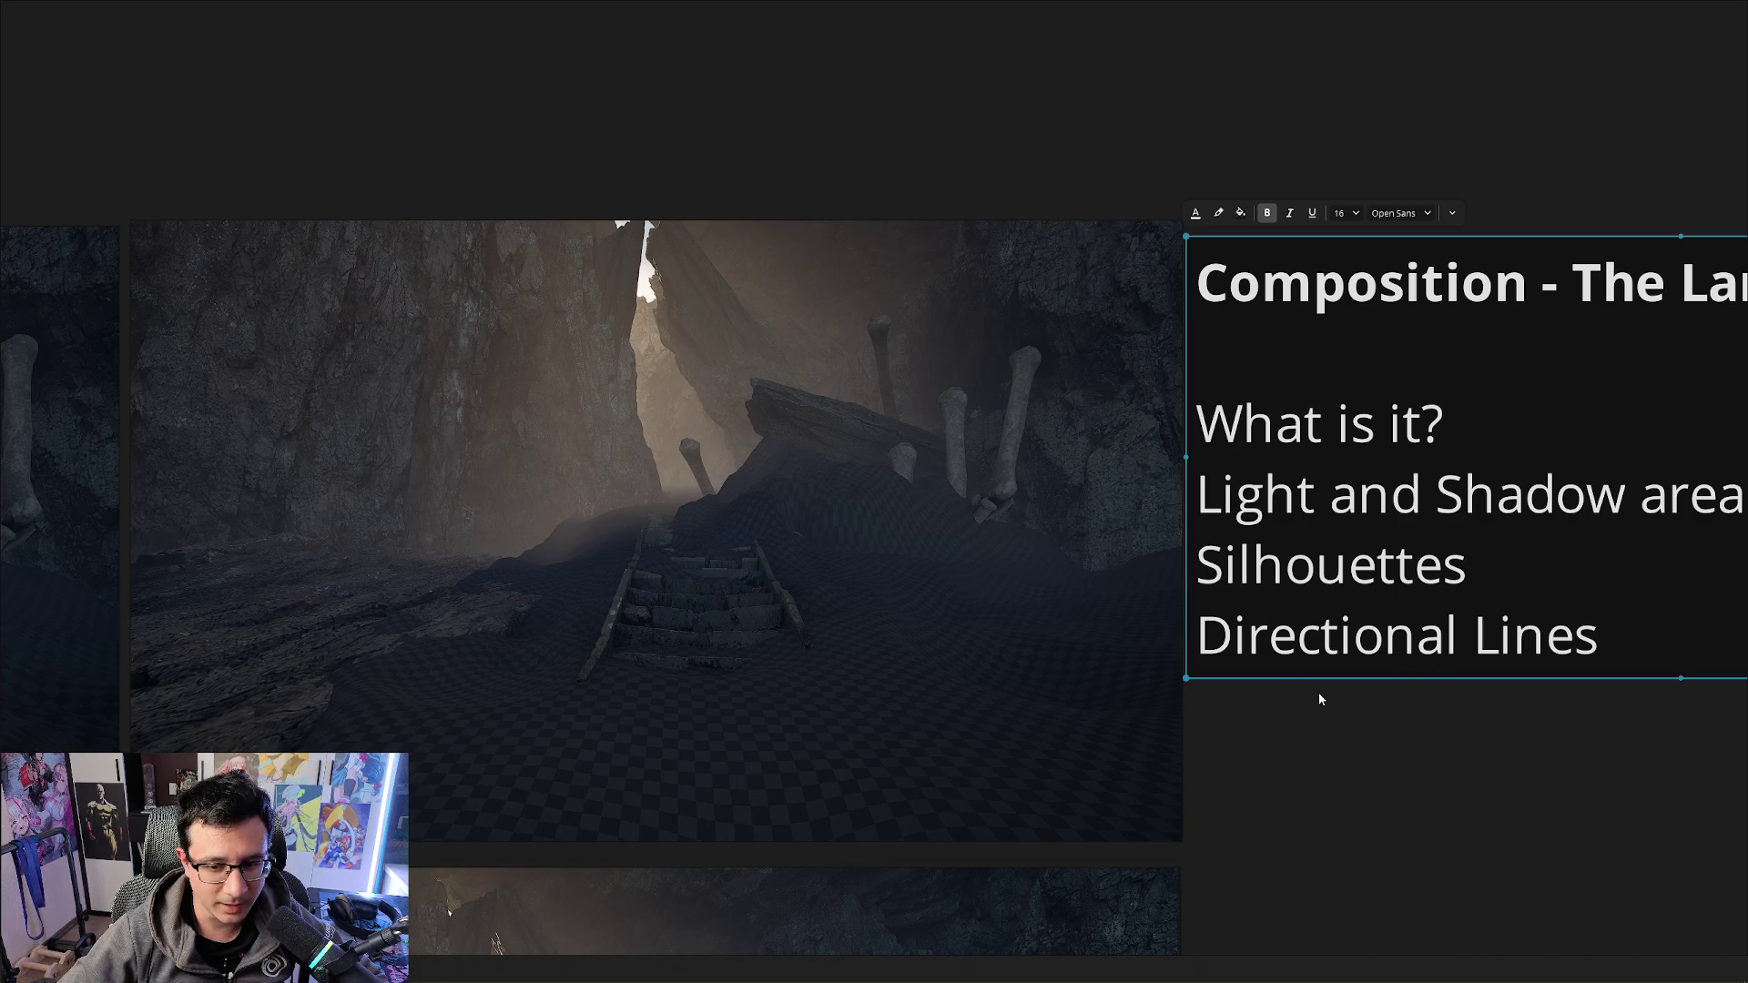
# Capture the enlarged blockout image as a screenshot and draw a curved red arrow rising across the checkered ground beside the stairs
pyautogui.moveTo(800, 716)
pyautogui.mouseDown(button='middle')
pyautogui.moveTo(866, 746)
pyautogui.moveTo(788, 726)
pyautogui.mouseUp(button='middle')
pyautogui.moveTo(1595, 652); pyautogui.dragTo(1217, 642, button='middle')
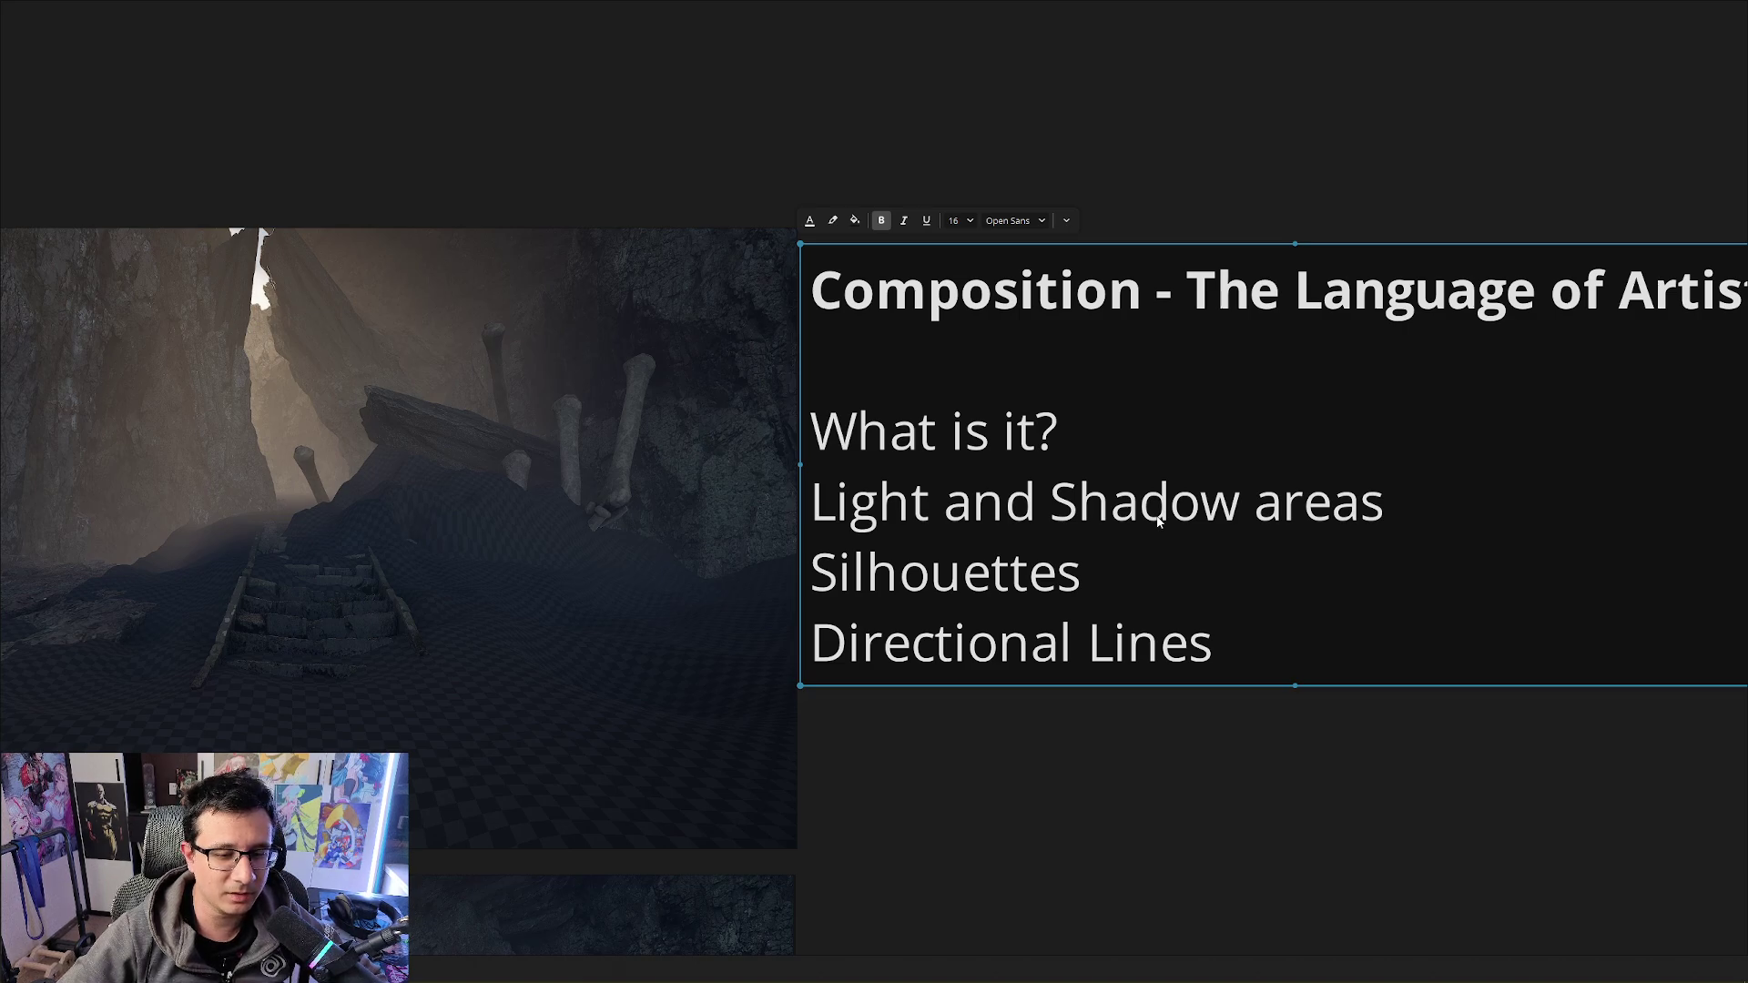
pyautogui.scroll(3, 763, 566)
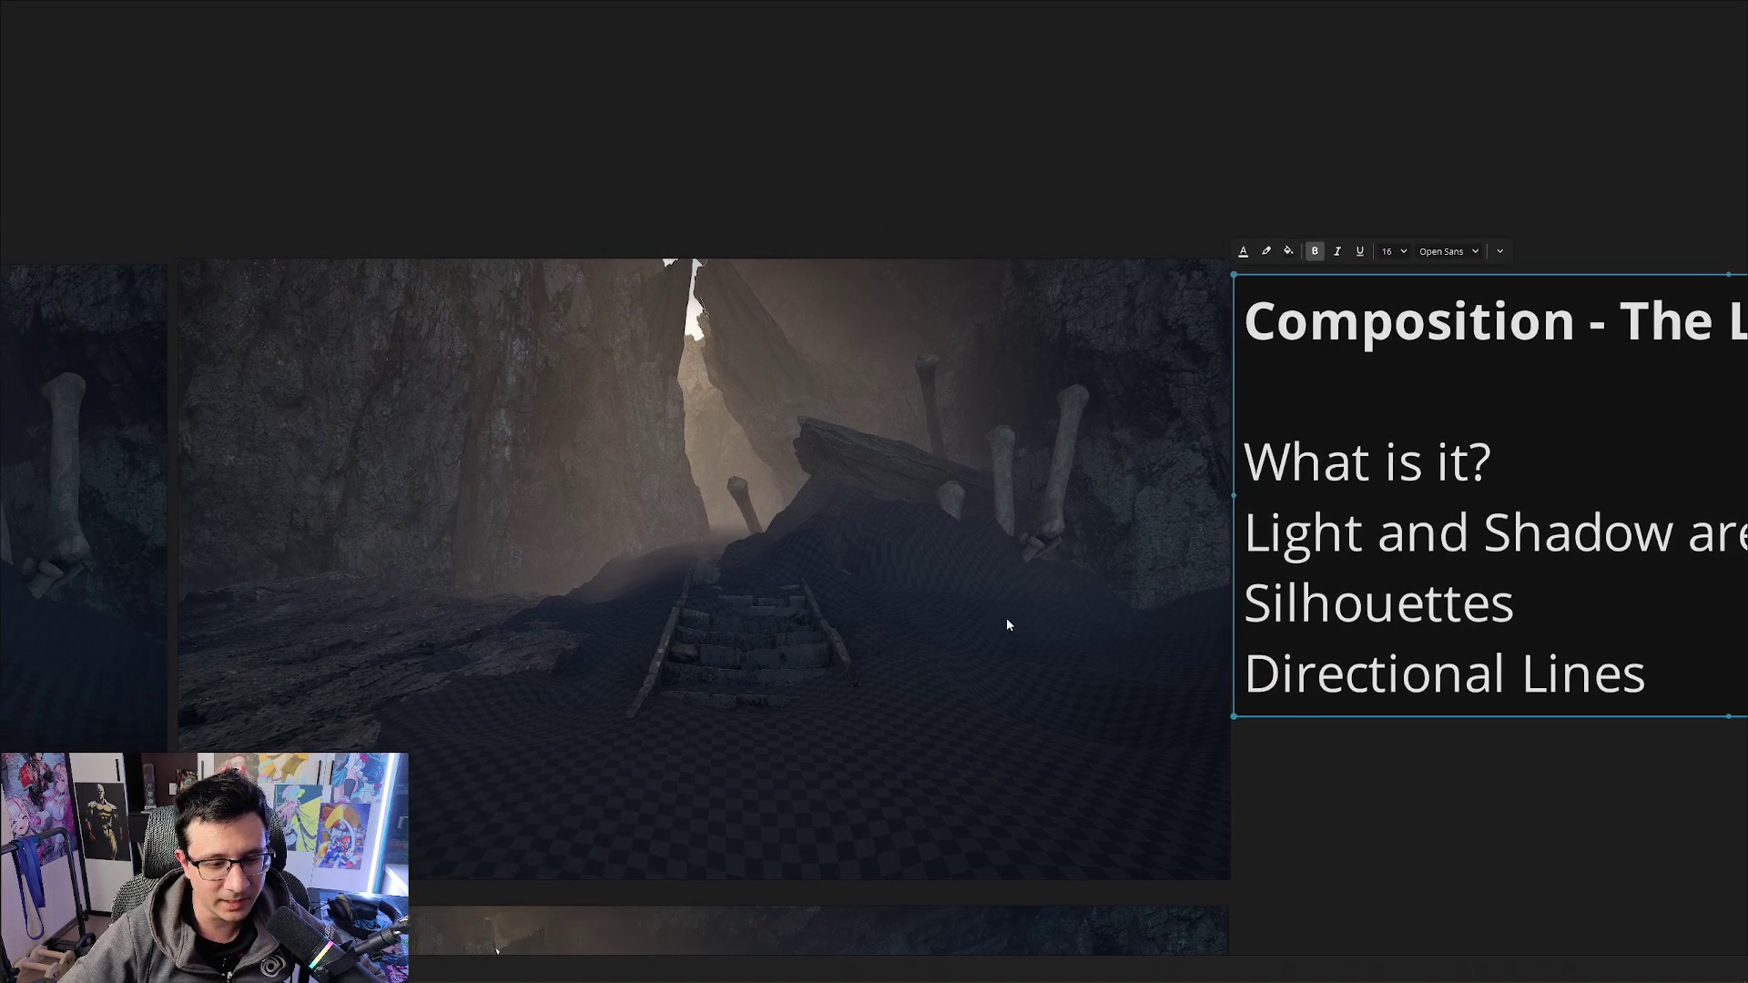
pyautogui.scroll(2, 801, 641)
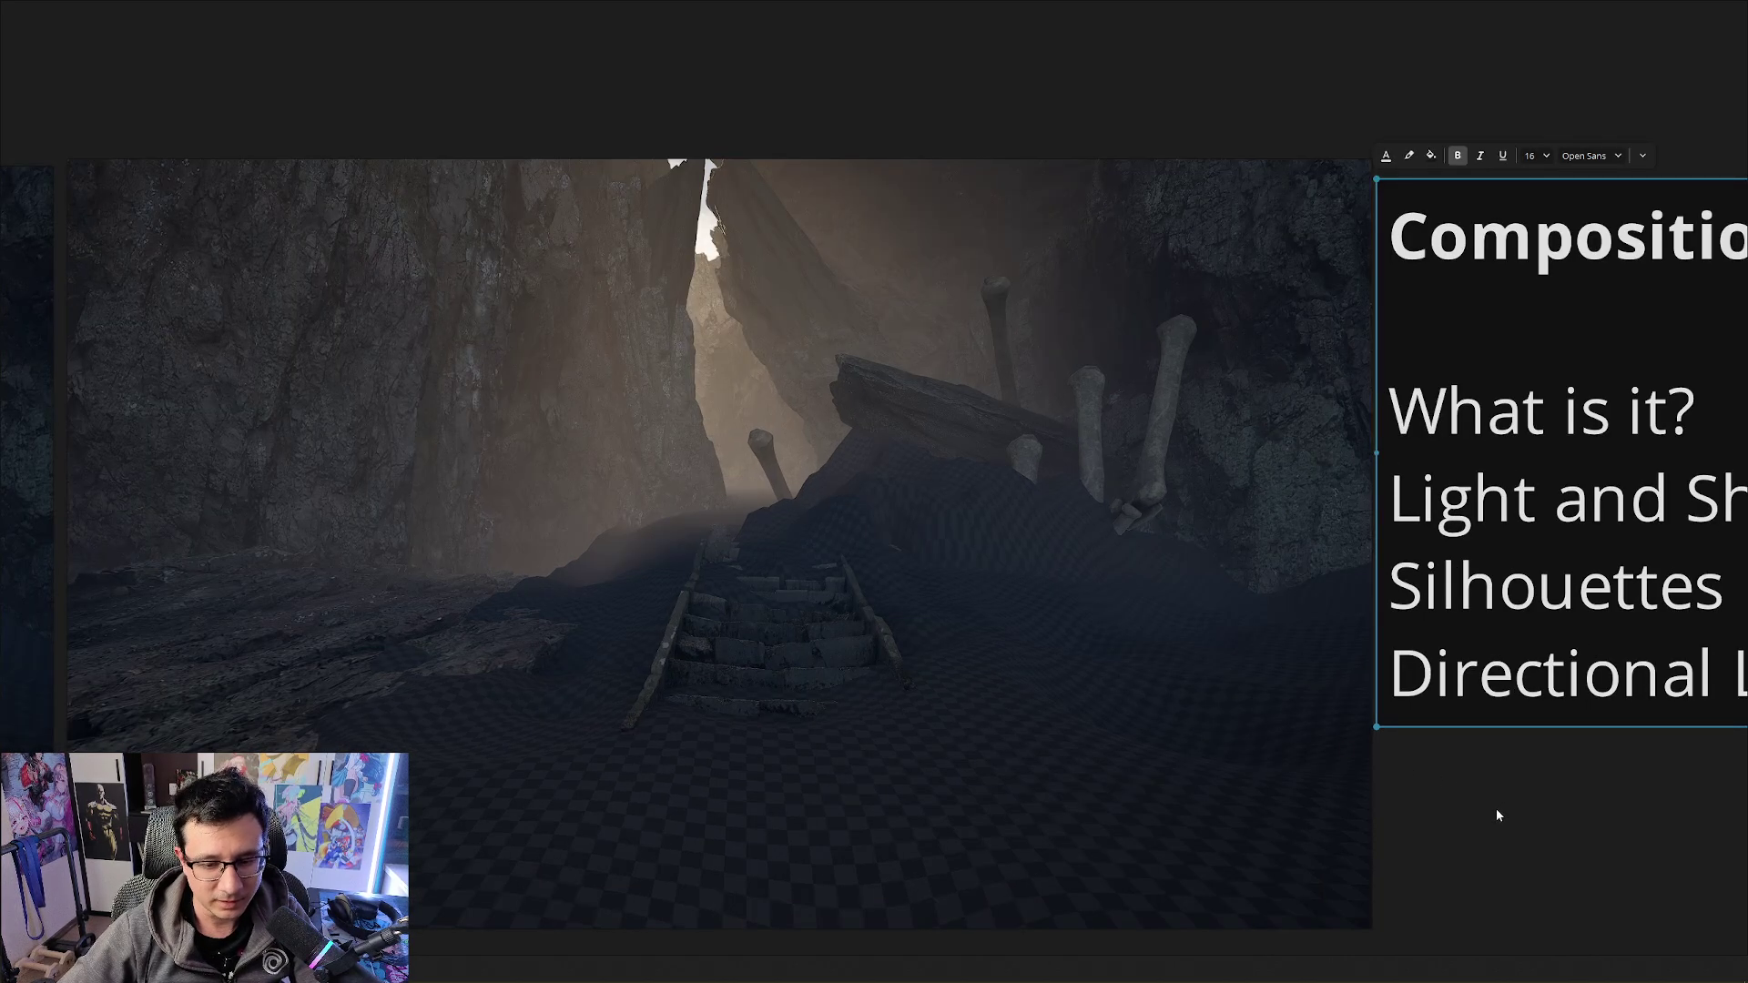
pyautogui.moveTo(1497, 815); pyautogui.dragTo(1490, 780, button='middle')
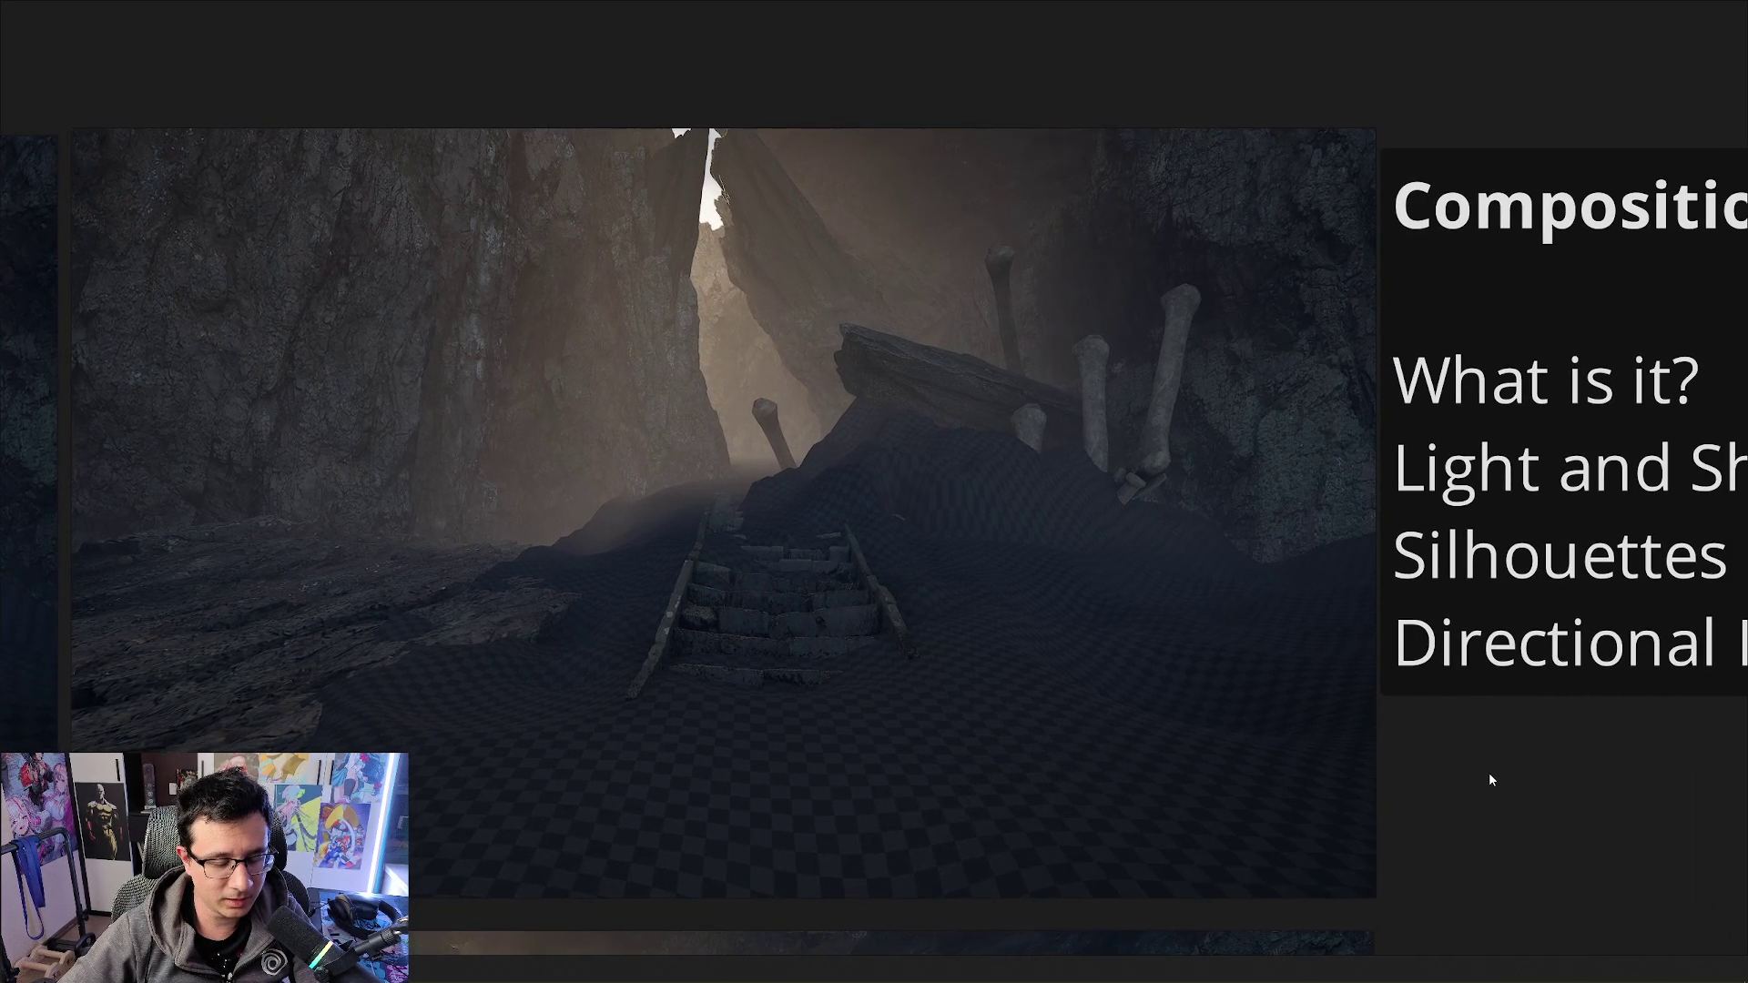
pyautogui.press('Print')
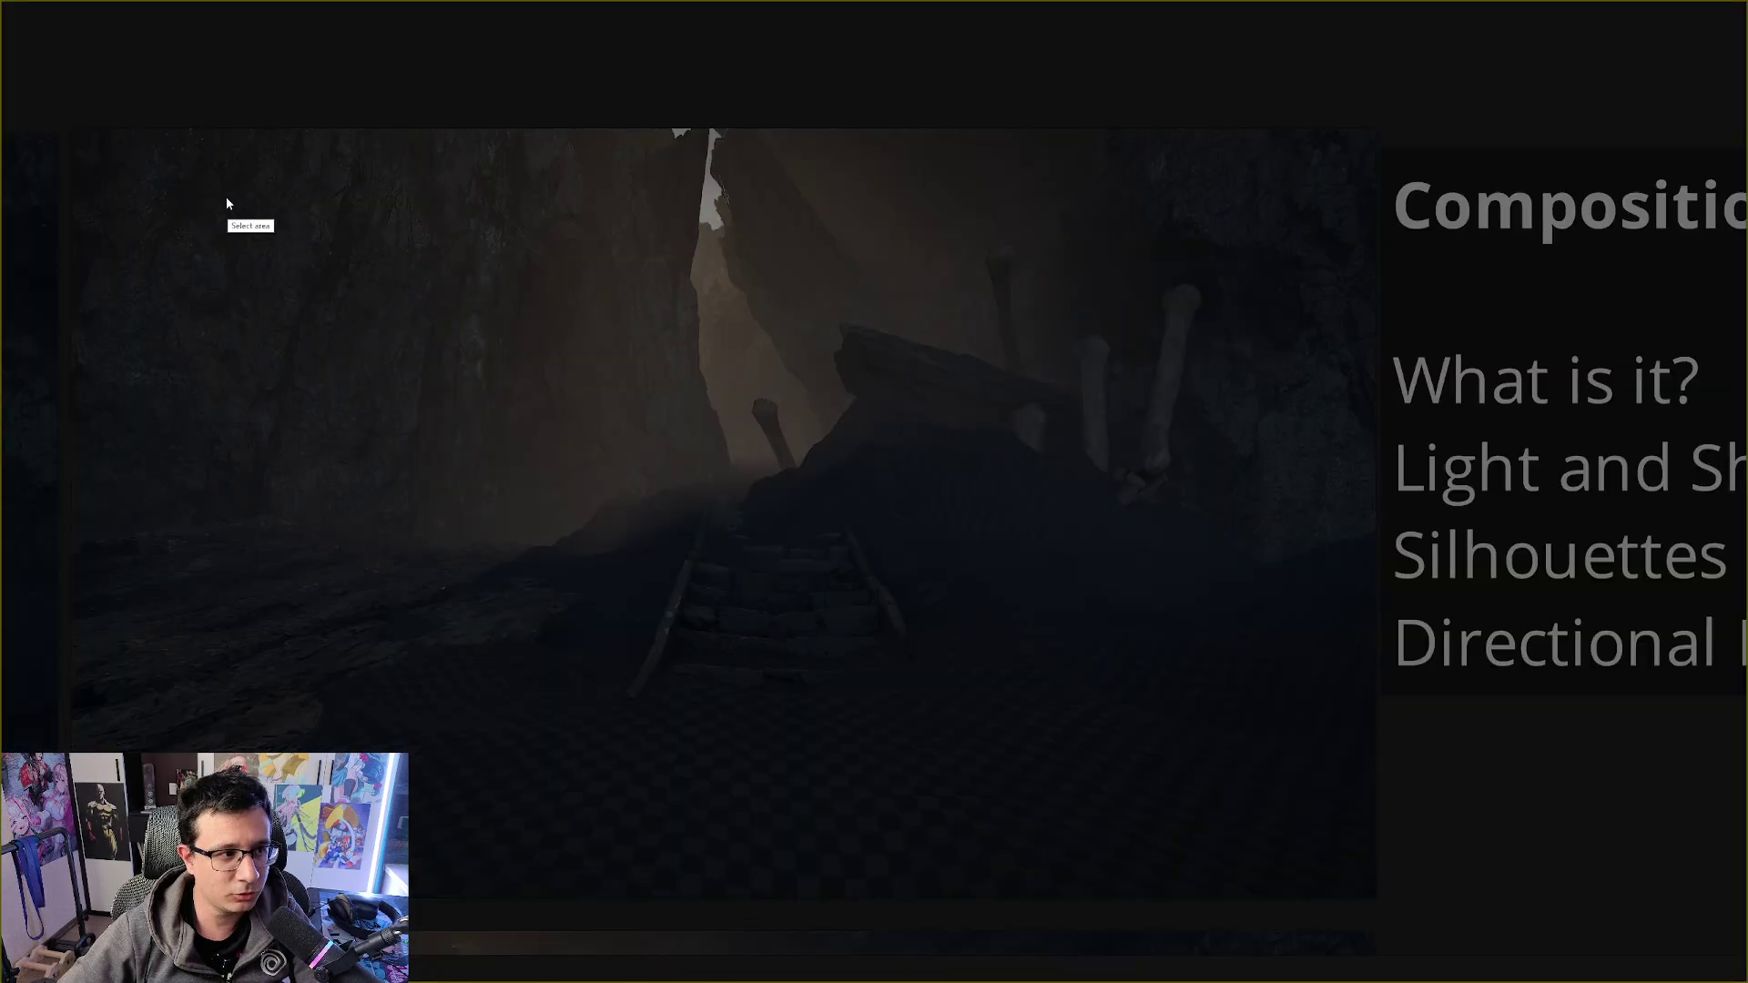
pyautogui.moveTo(93, 112); pyautogui.dragTo(1367, 888)
pyautogui.moveTo(954, 777); pyautogui.dragTo(1062, 758)
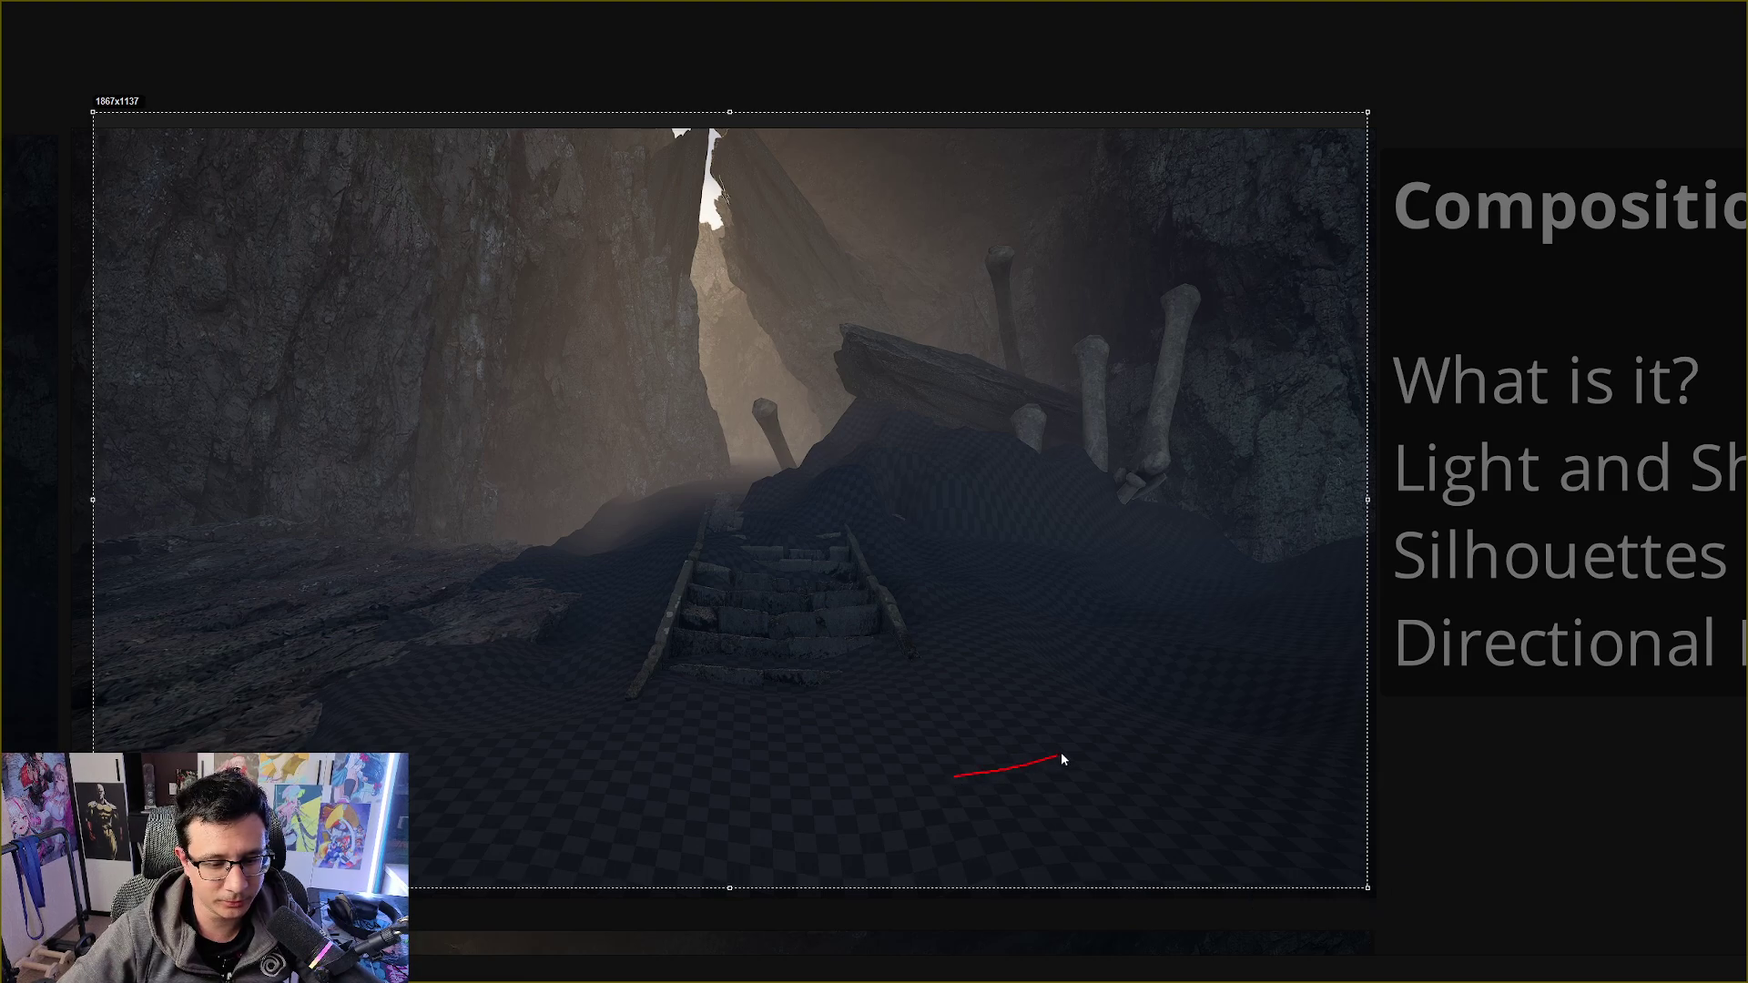
pyautogui.moveTo(1218, 671); pyautogui.dragTo(1223, 671)
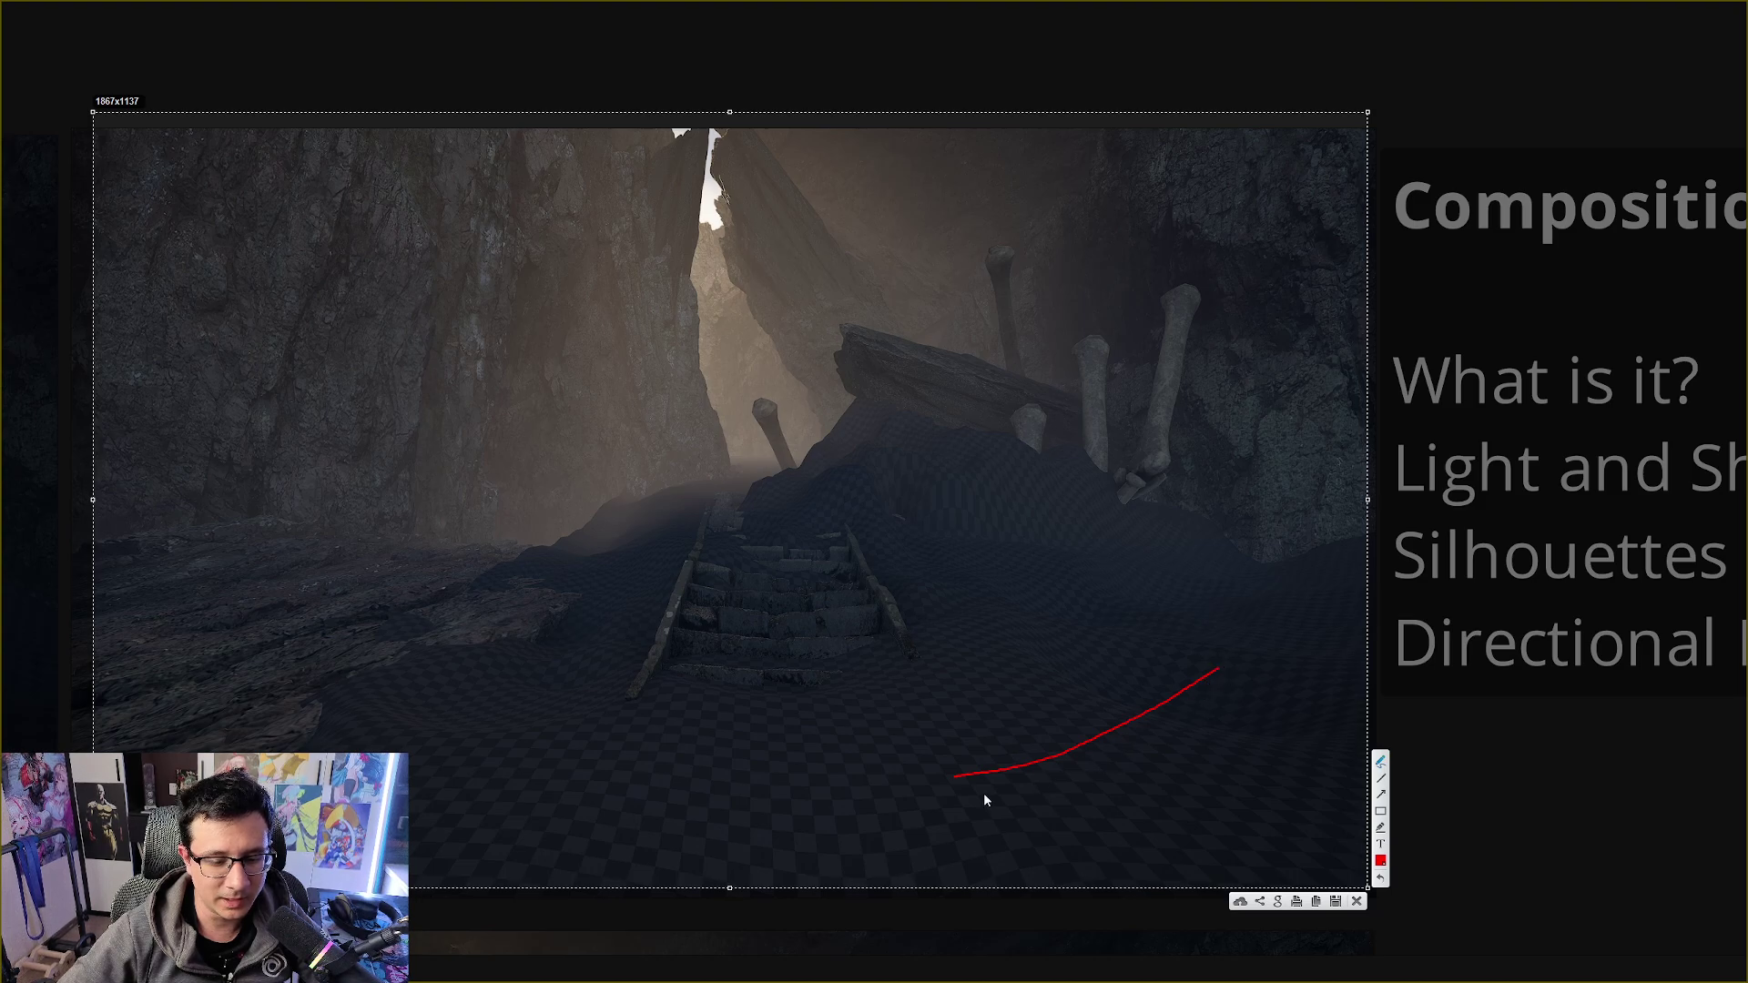
pyautogui.moveTo(1215, 656)
pyautogui.mouseDown()
pyautogui.moveTo(1244, 678)
pyautogui.moveTo(1218, 703)
pyautogui.mouseUp()
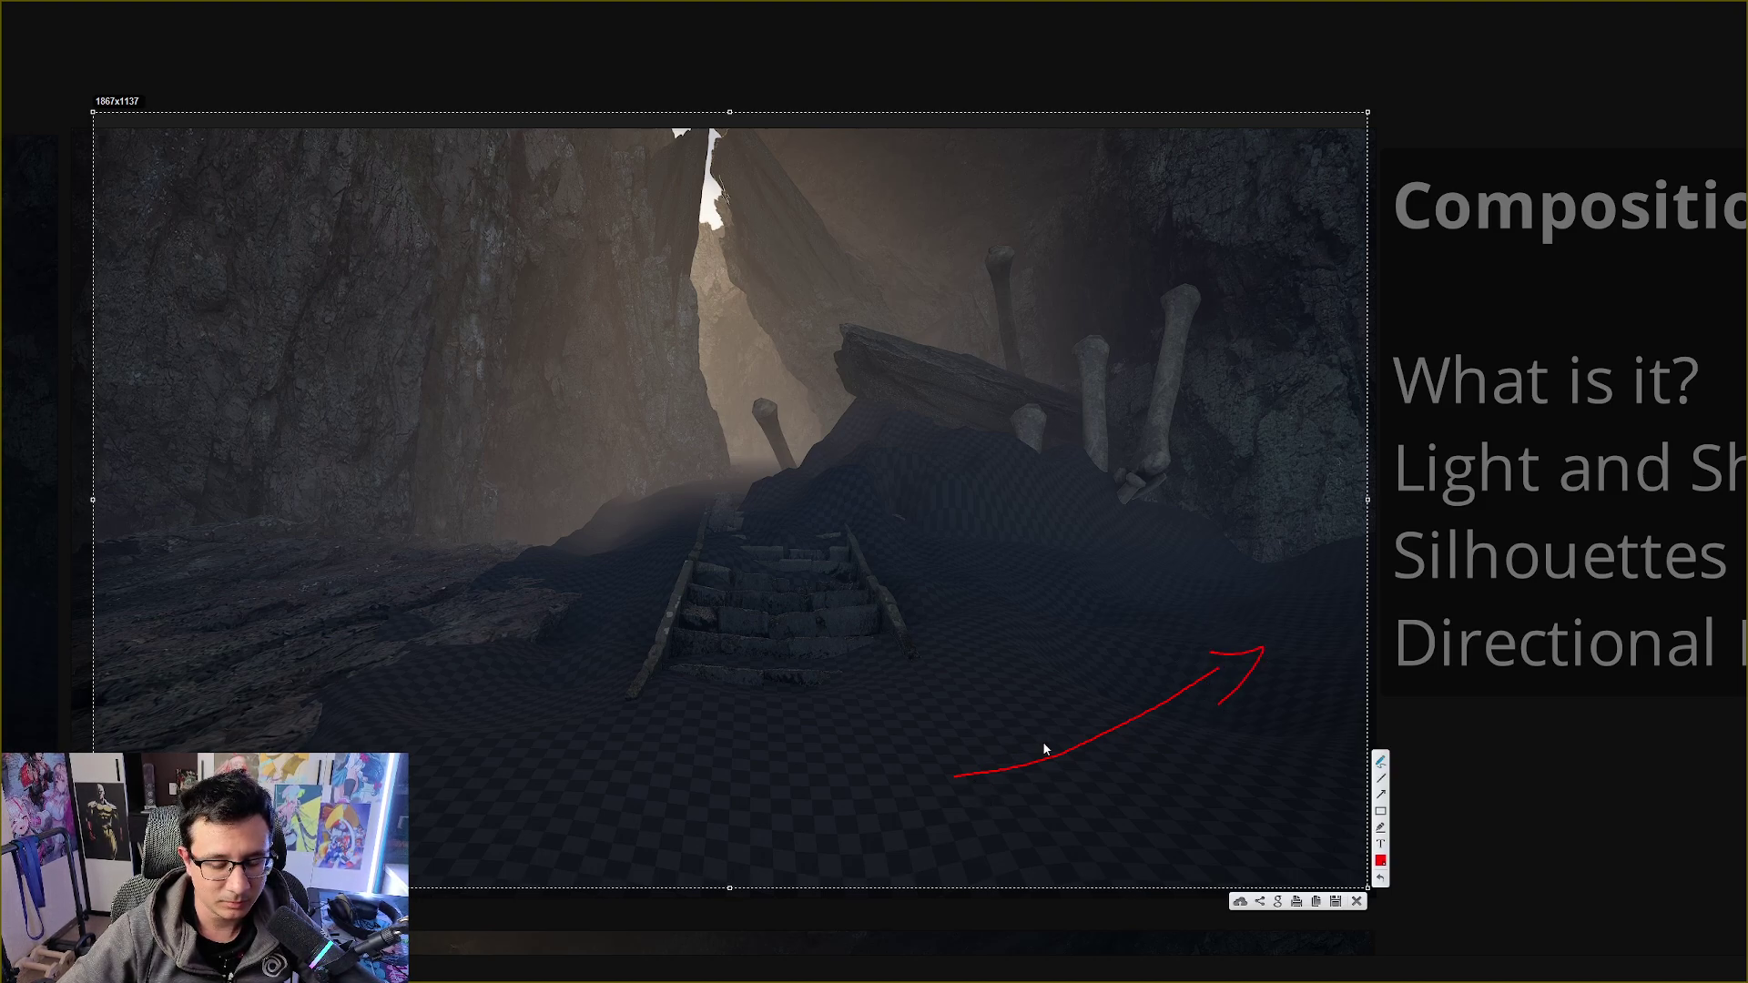
# Sketch a pair of eyes at each end of the arrow with a dashed line between them, and discard the capture
pyautogui.moveTo(937, 736)
pyautogui.mouseDown()
pyautogui.moveTo(944, 781)
pyautogui.moveTo(967, 731)
pyautogui.moveTo(1038, 744)
pyautogui.mouseUp()
pyautogui.click(958, 765)
pyautogui.moveTo(1140, 690); pyautogui.dragTo(1149, 682)
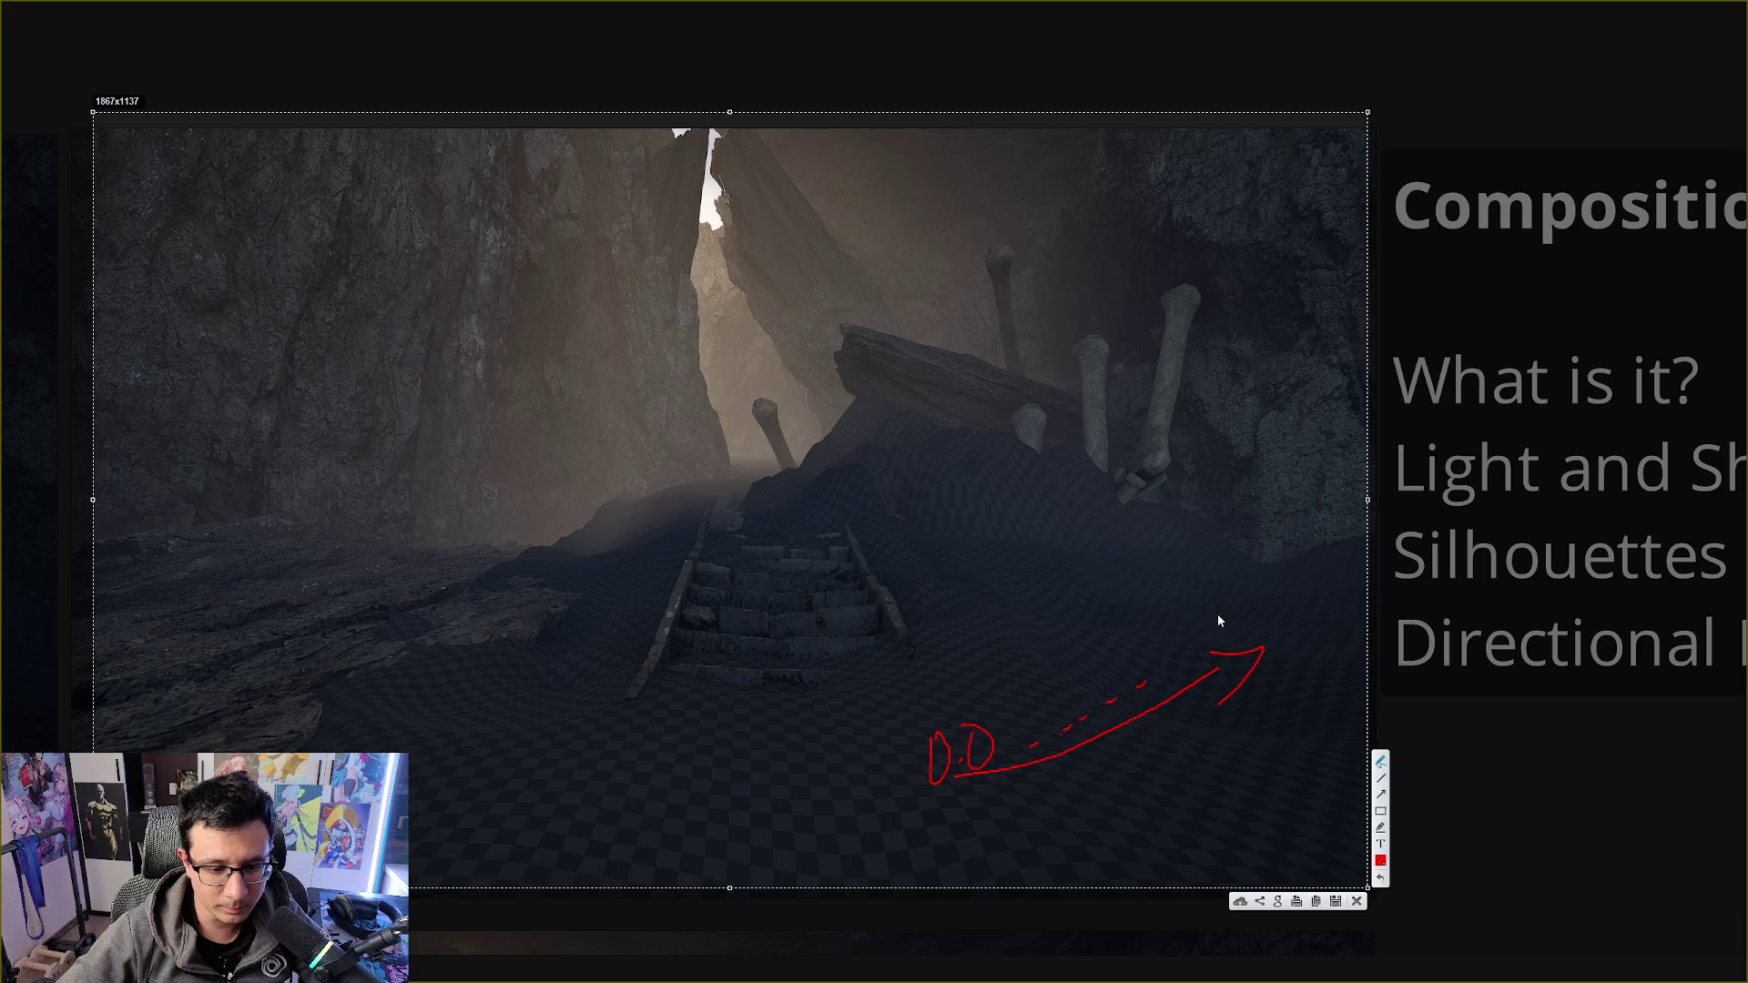
pyautogui.moveTo(1189, 622)
pyautogui.mouseDown()
pyautogui.moveTo(1178, 632)
pyautogui.moveTo(1230, 629)
pyautogui.mouseUp()
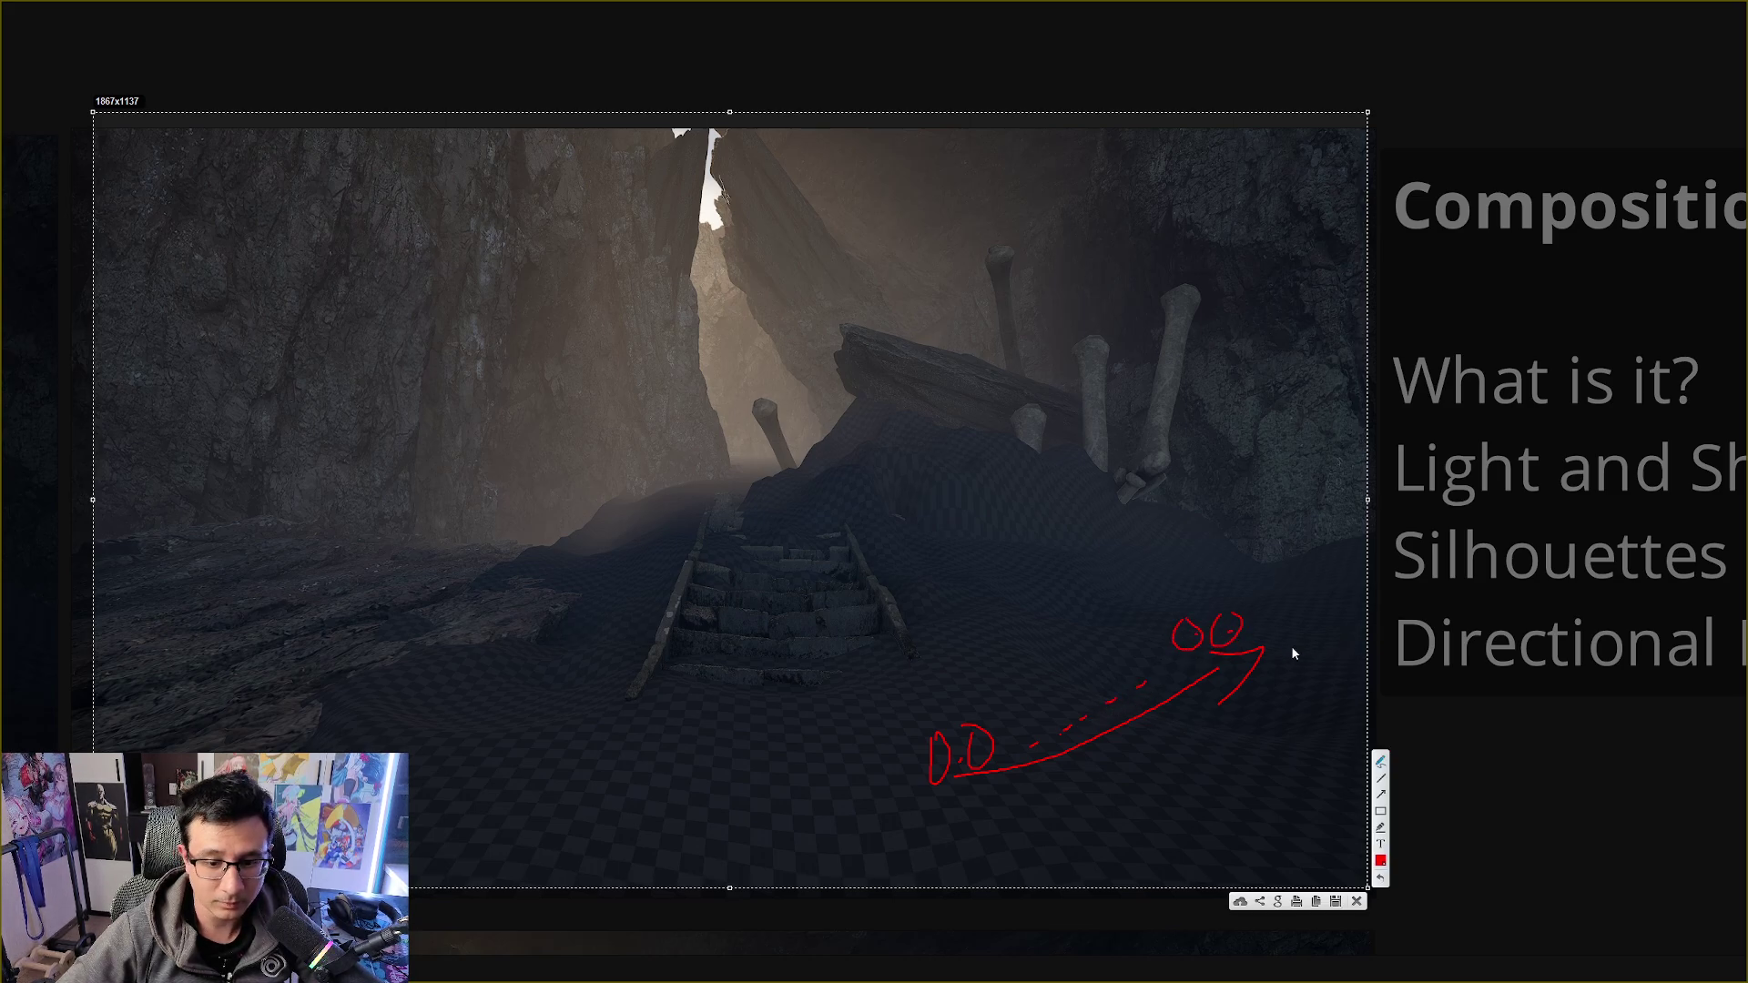
pyautogui.click(1356, 901)
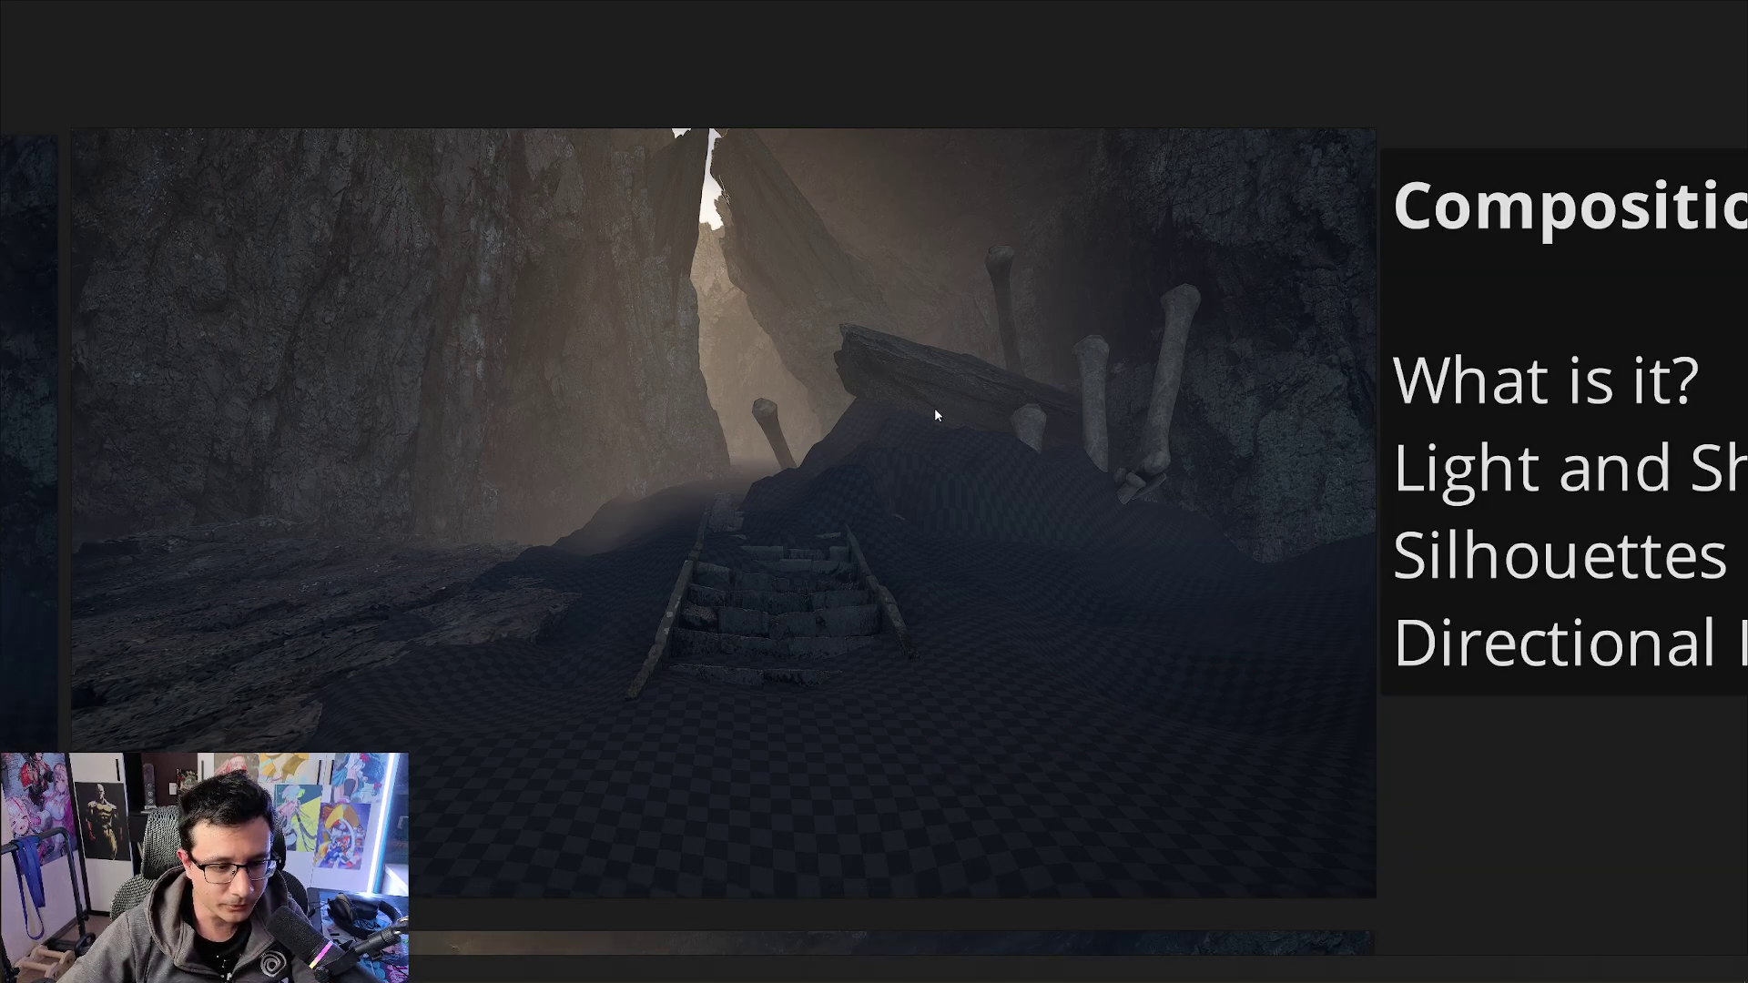
# Capture the image again, mark the cave opening, ridge, stair rail and rocky ground with straight red directional arrows, and discard the capture
pyautogui.press('Print')
pyautogui.moveTo(50, 84); pyautogui.dragTo(1405, 936)
pyautogui.click(1416, 840)
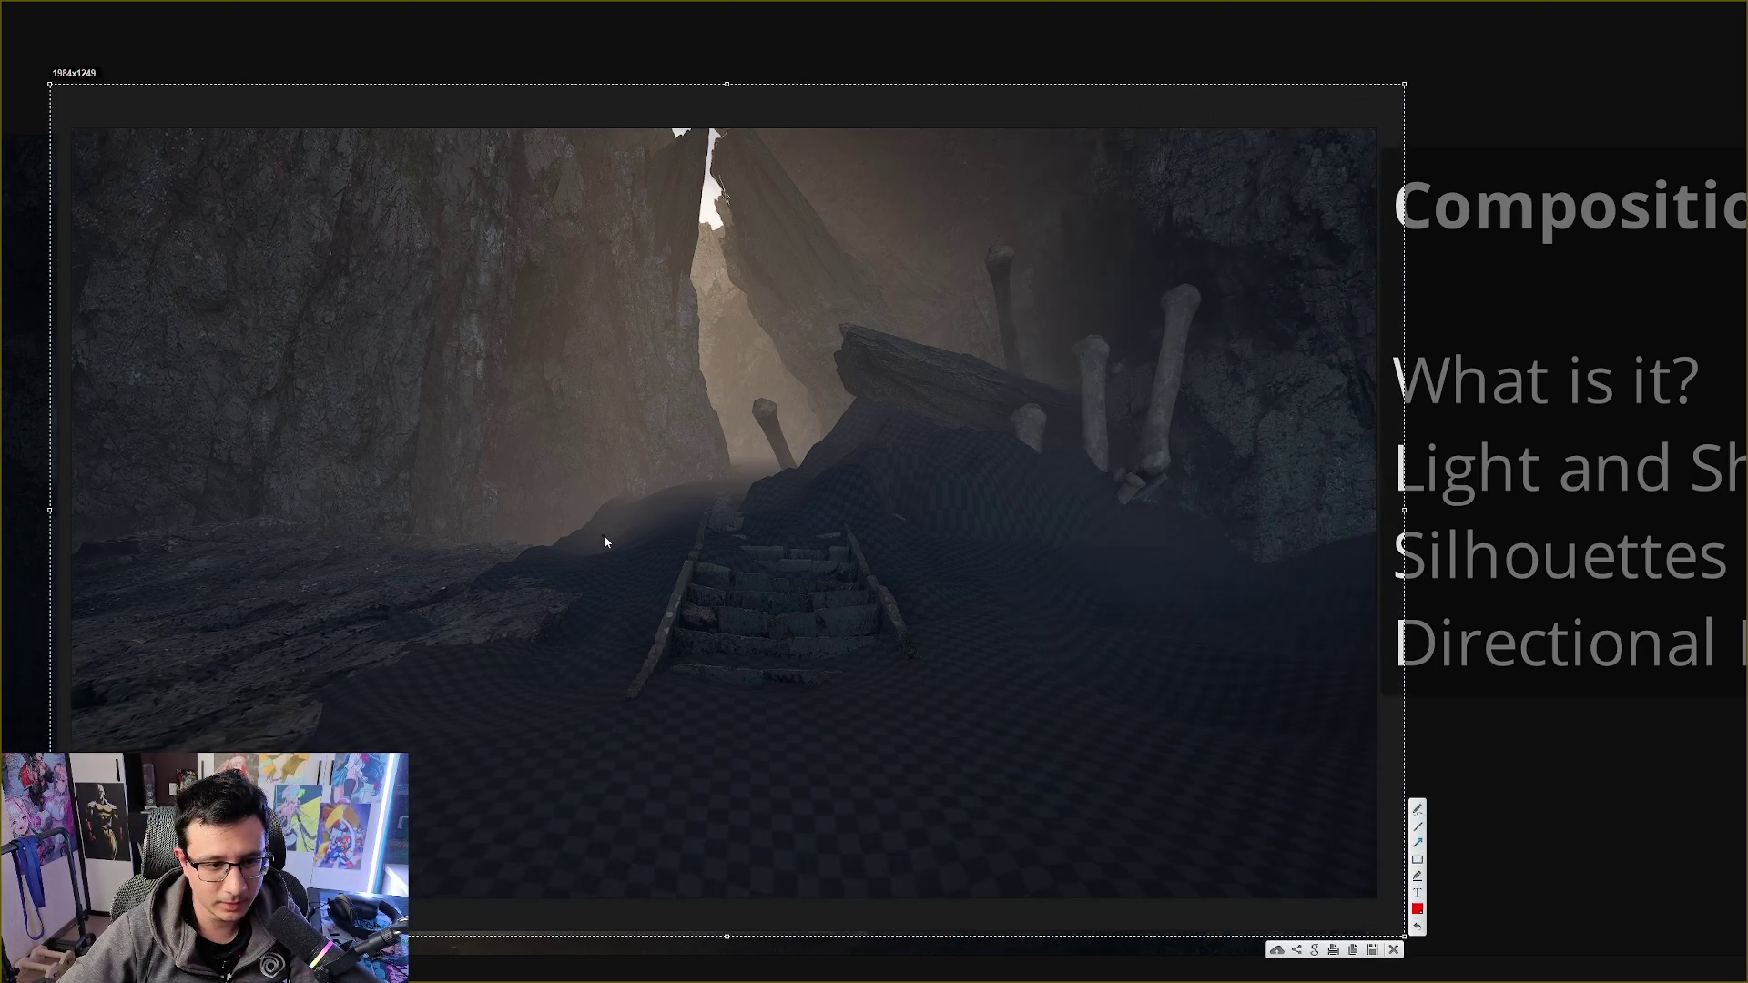
pyautogui.moveTo(605, 539); pyautogui.dragTo(874, 401)
pyautogui.moveTo(692, 169); pyautogui.dragTo(761, 535)
pyautogui.moveTo(628, 708); pyautogui.dragTo(710, 528)
pyautogui.moveTo(314, 754); pyautogui.dragTo(553, 566)
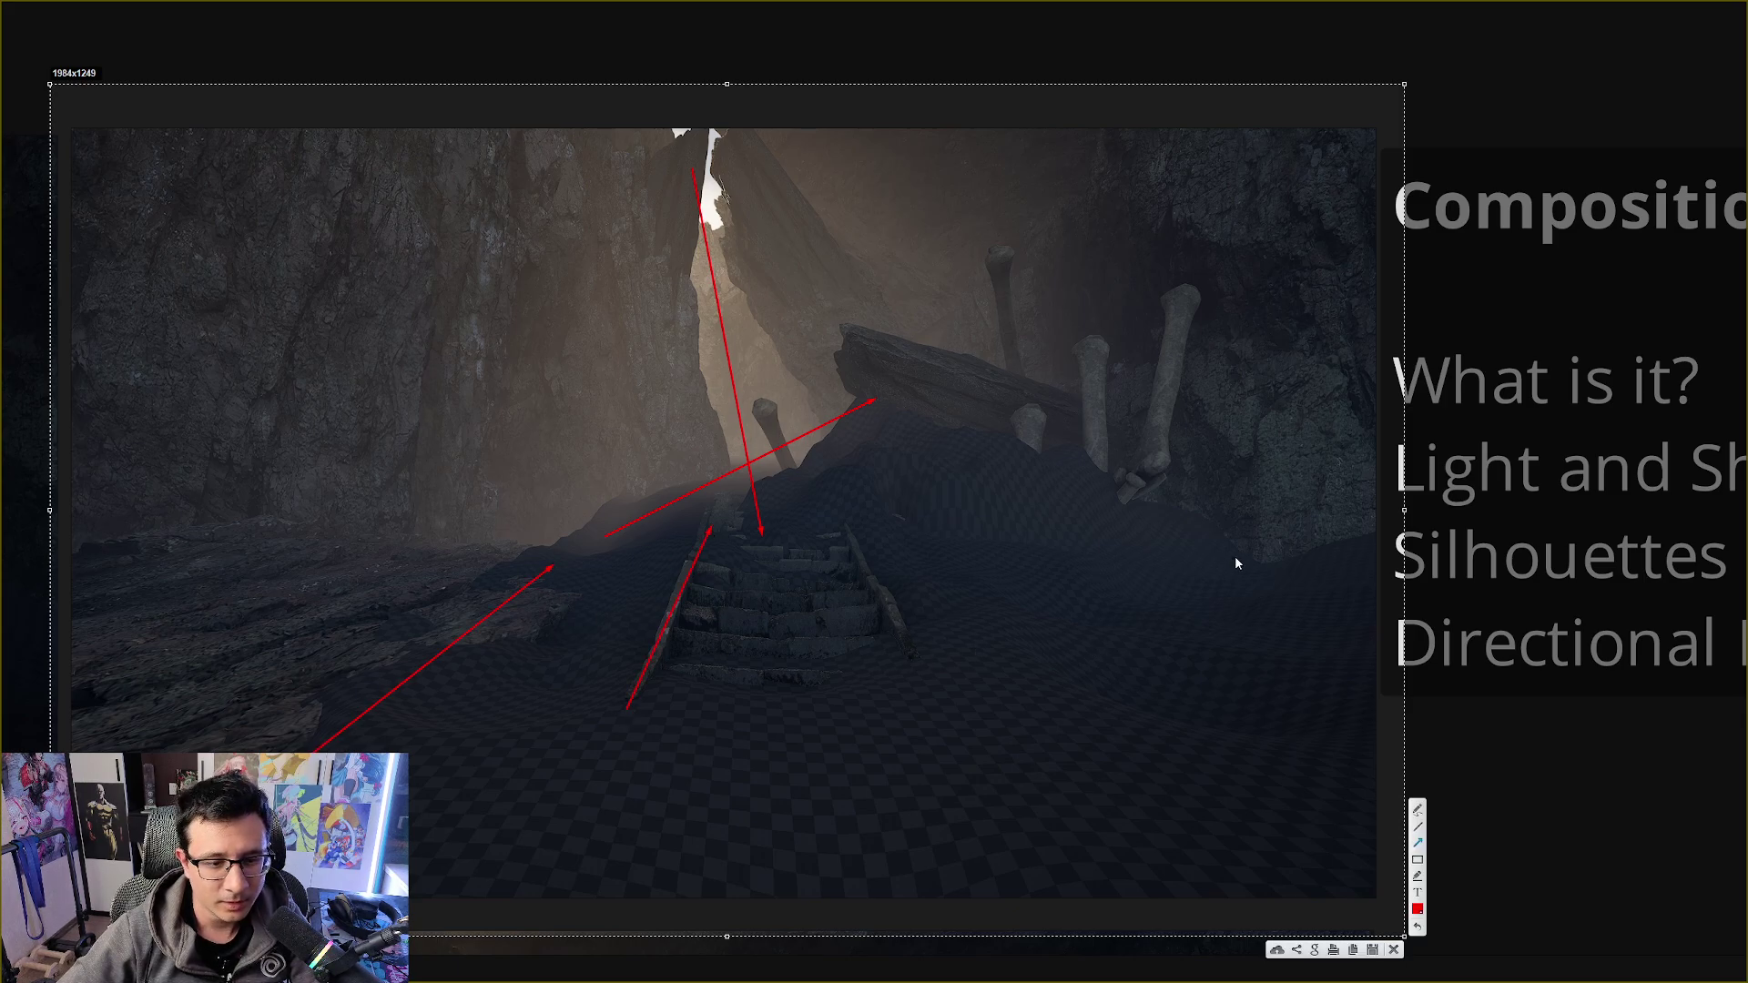
pyautogui.click(1394, 950)
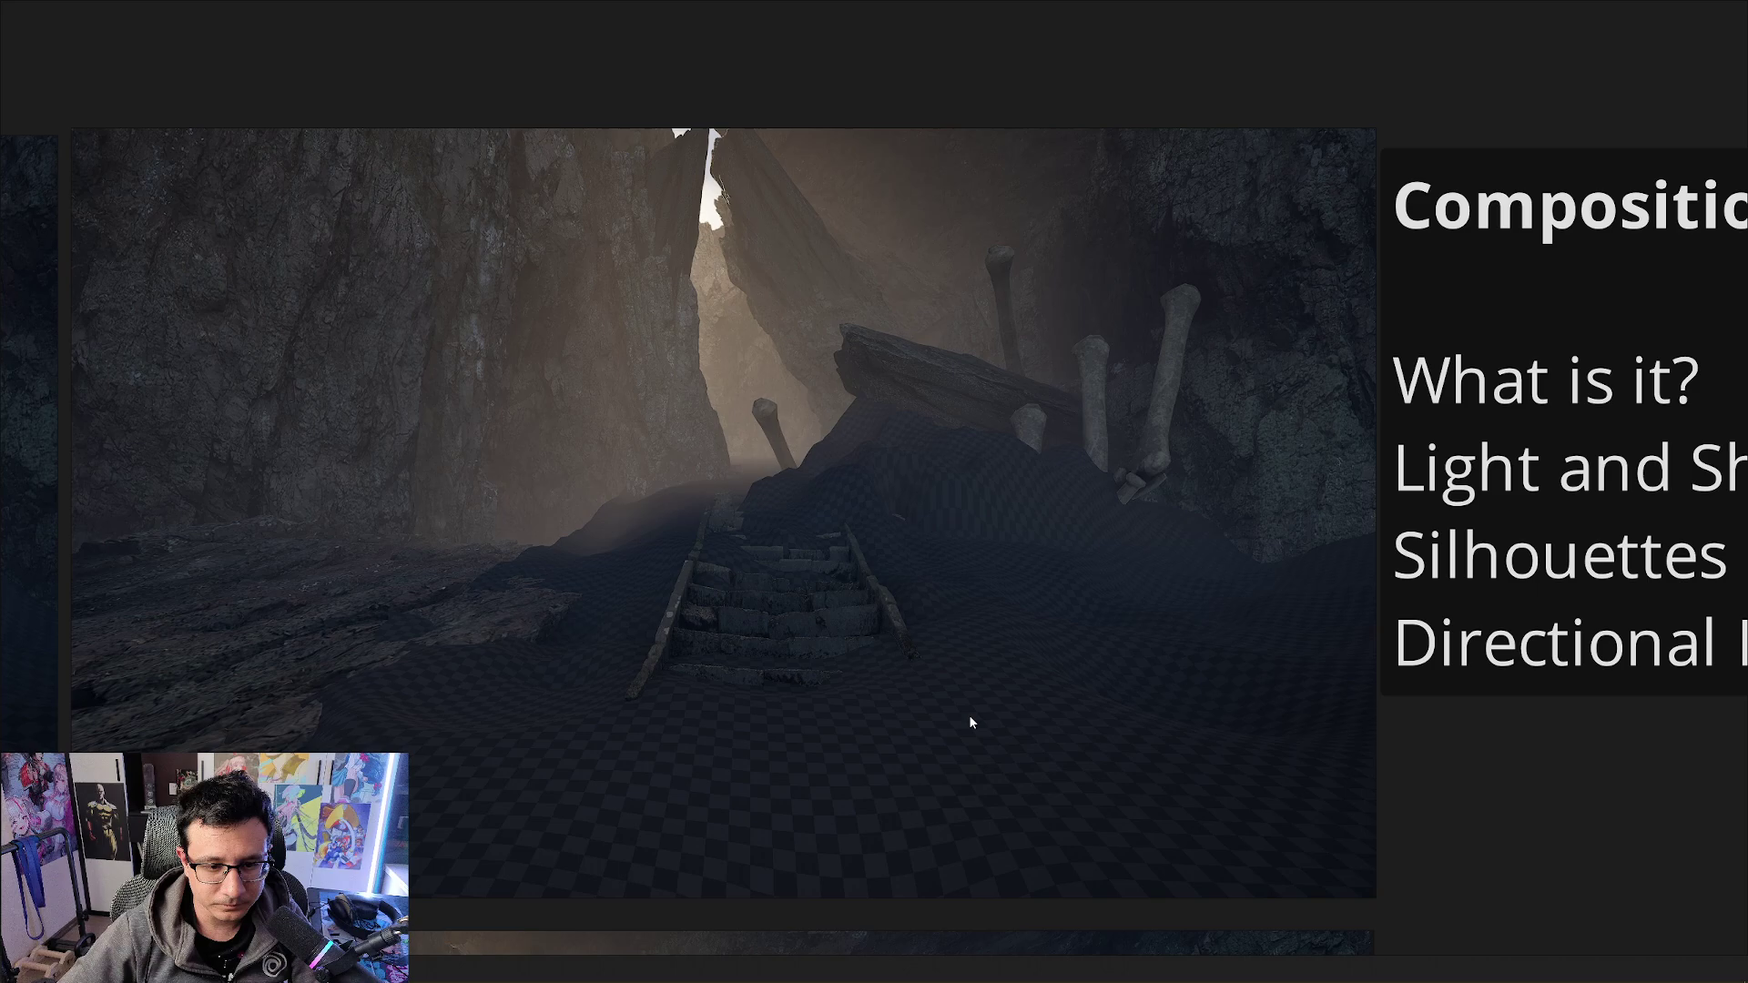
# Bring the Composition note with its Directional Lines entry into close view
pyautogui.scroll(-3, 616, 683)
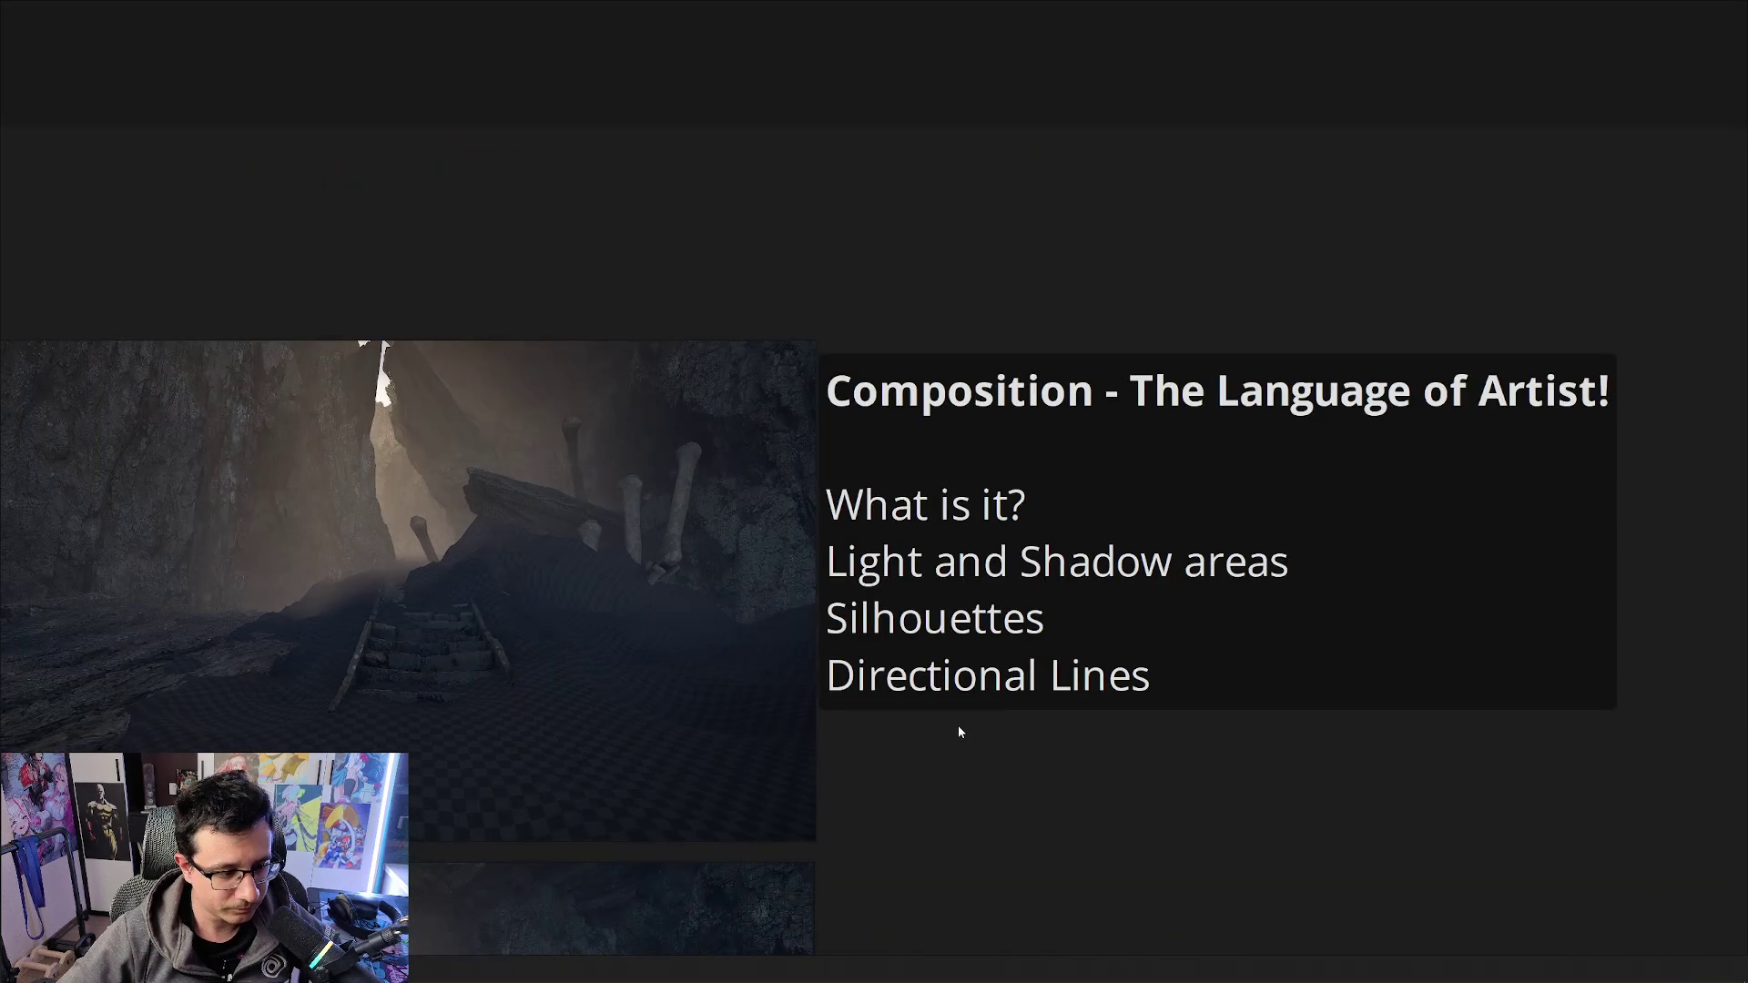
pyautogui.scroll(2, 980, 725)
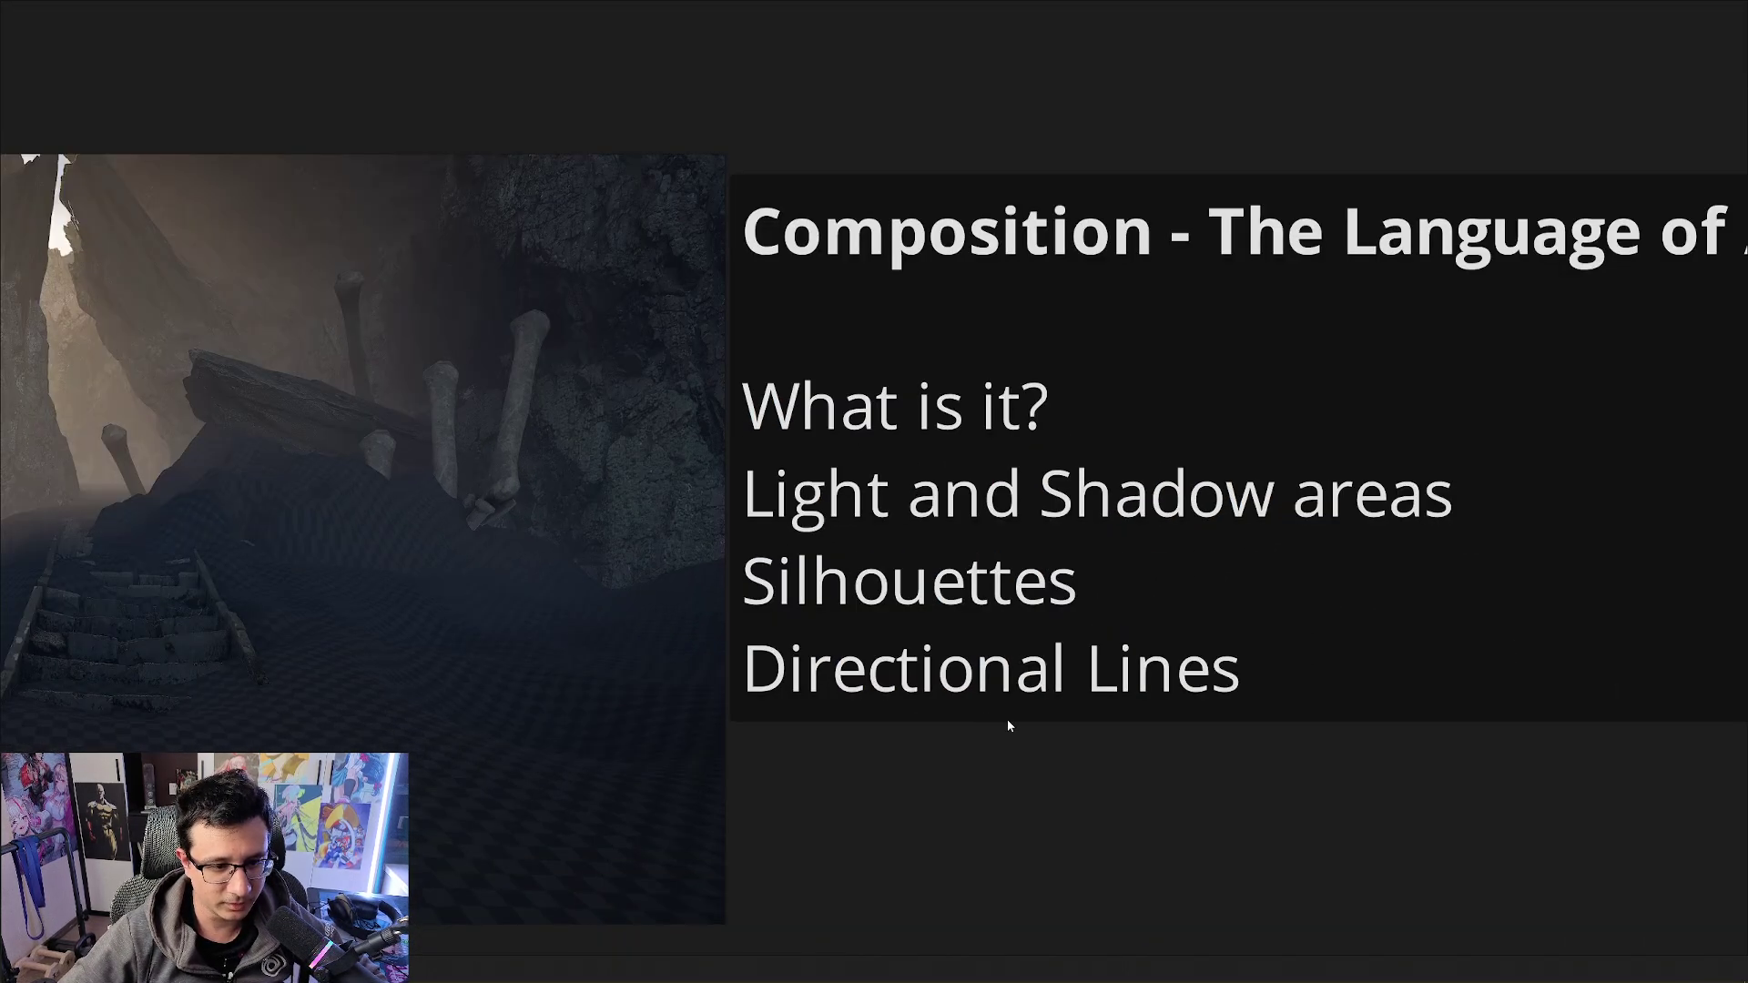
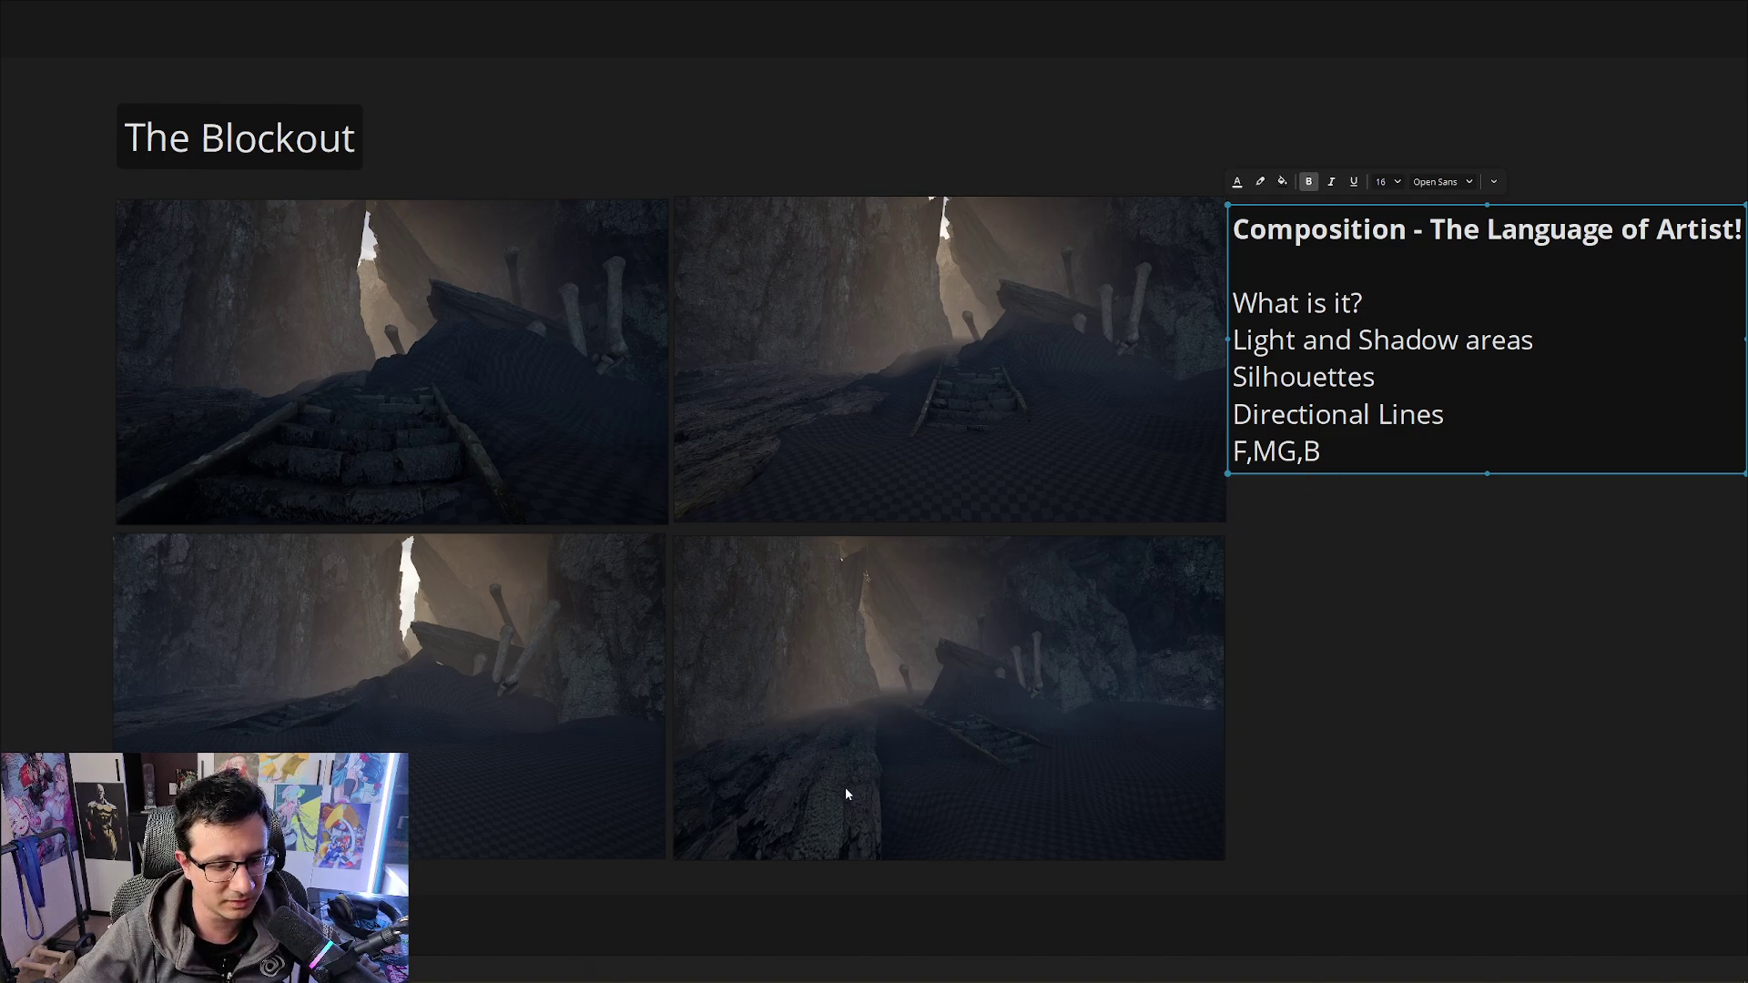
# Enlarge the blockout image with the close-up stairs and capture most of it as a screenshot
pyautogui.click(317, 421)
pyautogui.doubleClick(319, 419)
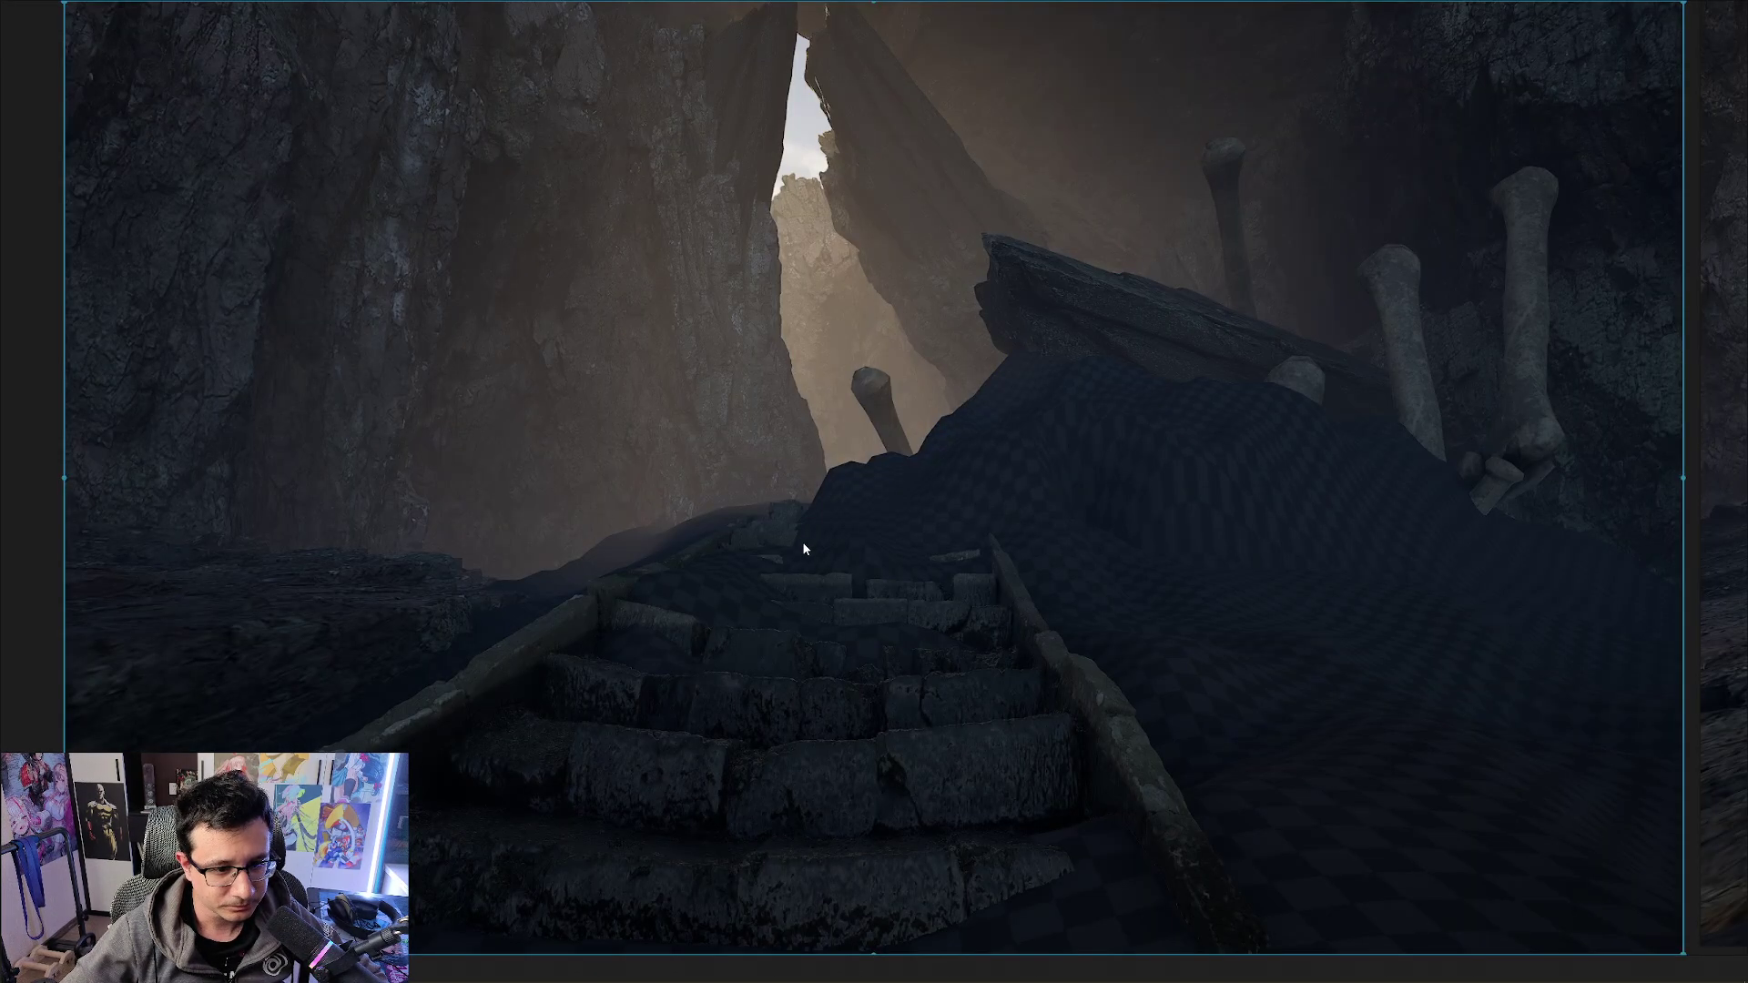
pyautogui.scroll(-5, 803, 549)
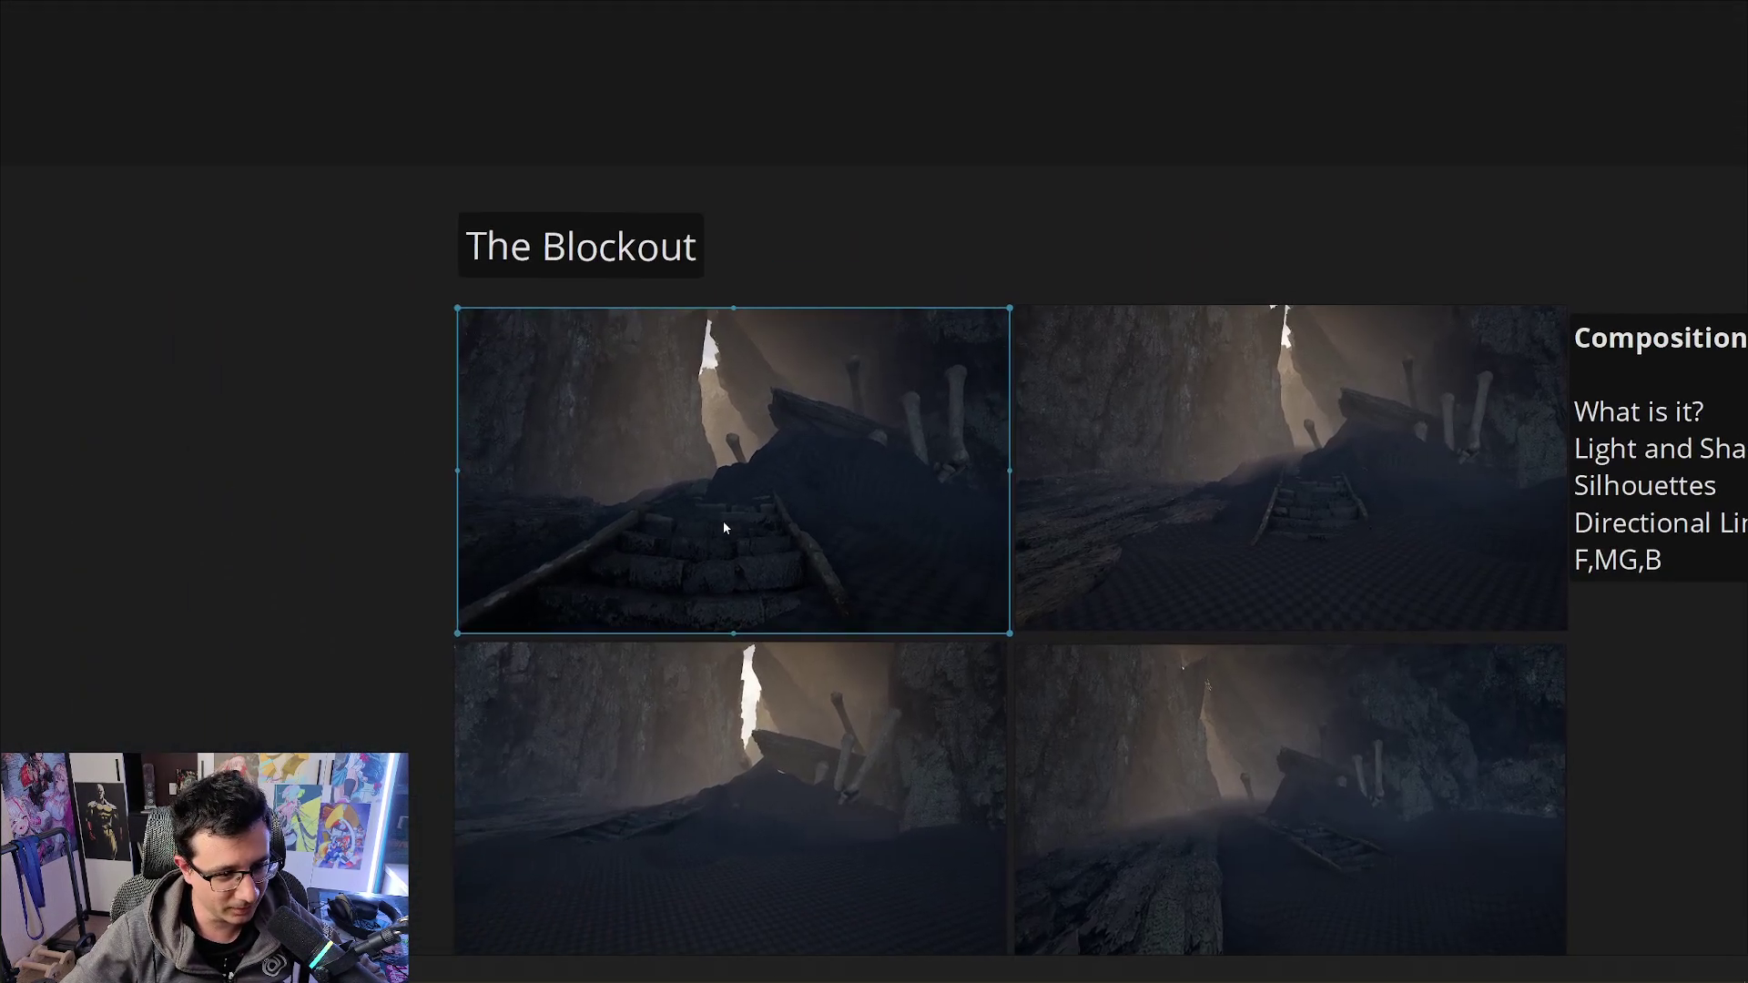
pyautogui.scroll(5, 724, 529)
pyautogui.scroll(-1, 739, 517)
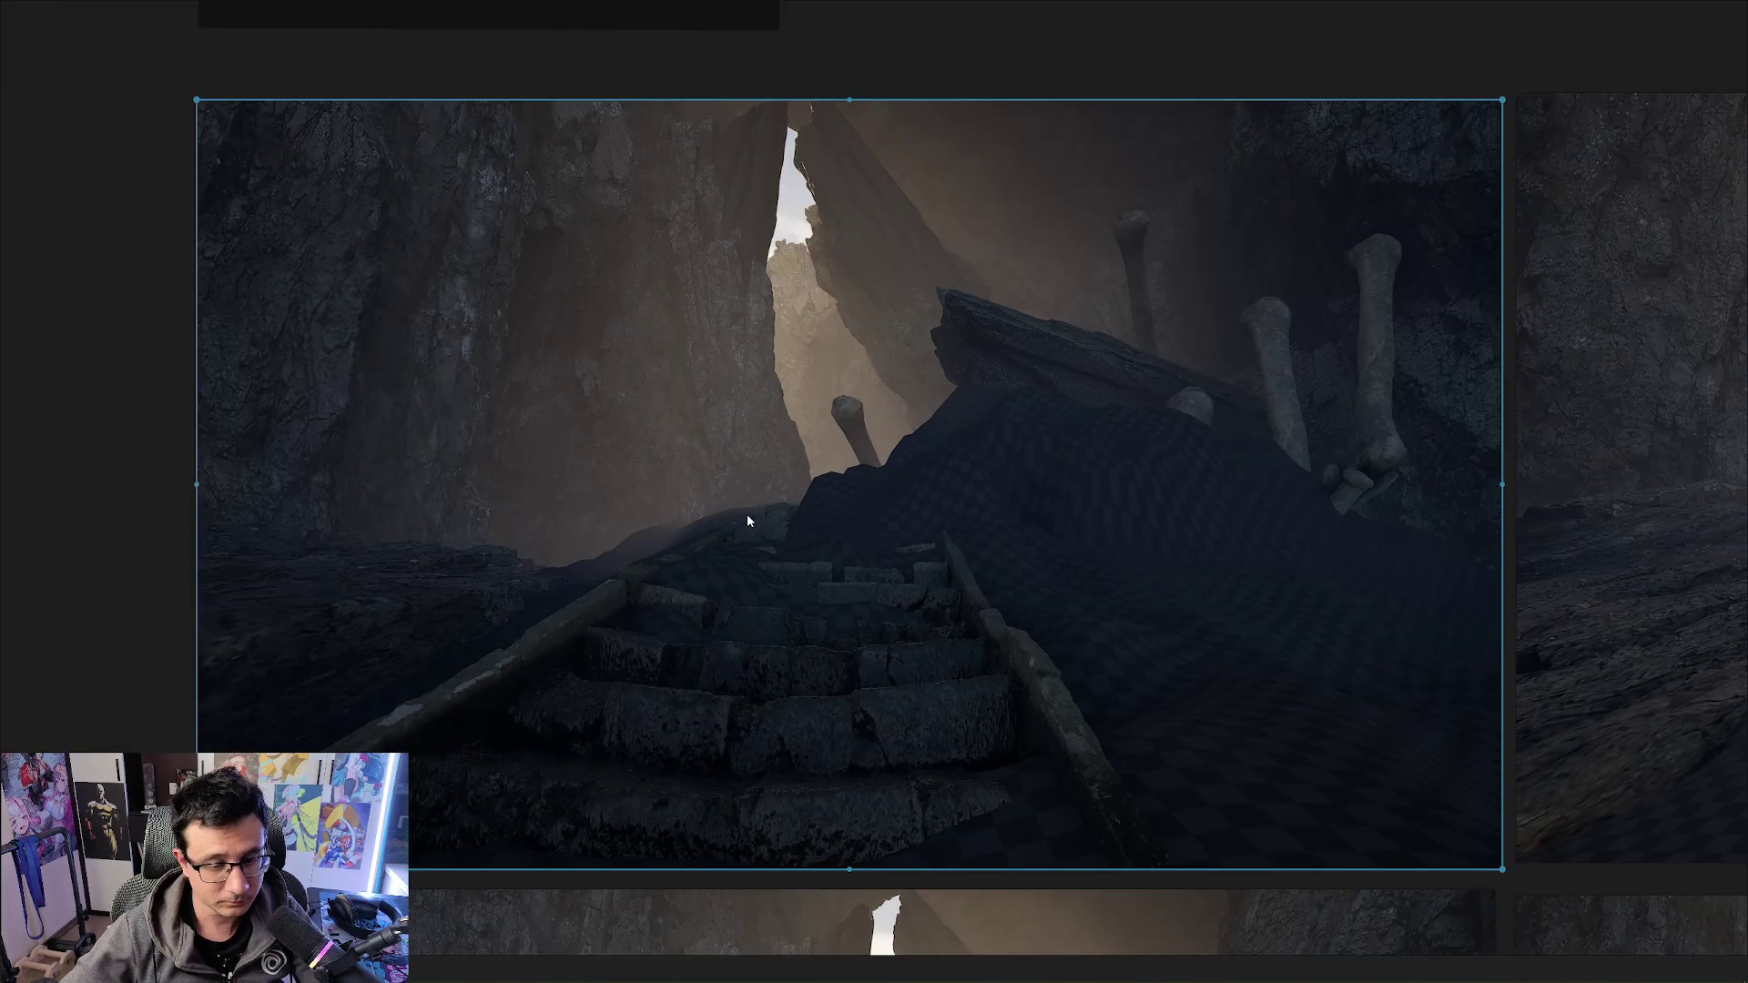
pyautogui.press('Print')
pyautogui.moveTo(267, 149); pyautogui.dragTo(1449, 863)
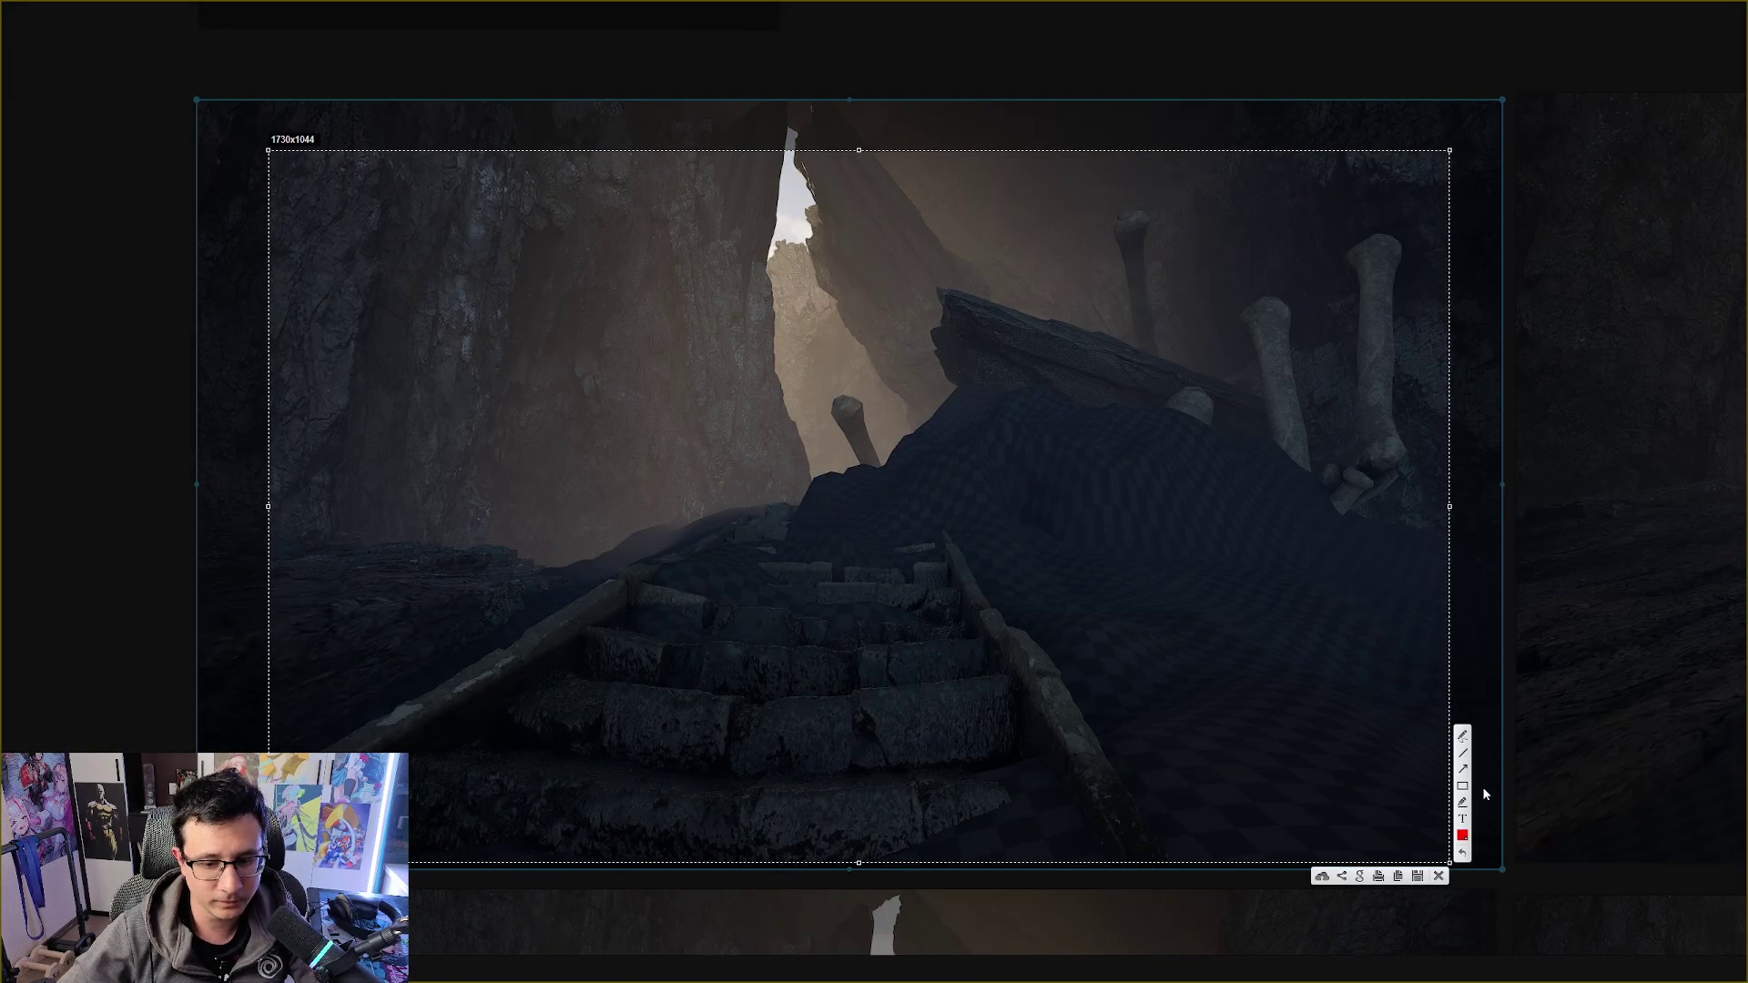
# Circle the foreground stairs, the mound with the rock slab, and the cave opening in red, and discard the capture
pyautogui.moveTo(1081, 806)
pyautogui.mouseDown()
pyautogui.moveTo(636, 604)
pyautogui.moveTo(974, 565)
pyautogui.mouseUp()
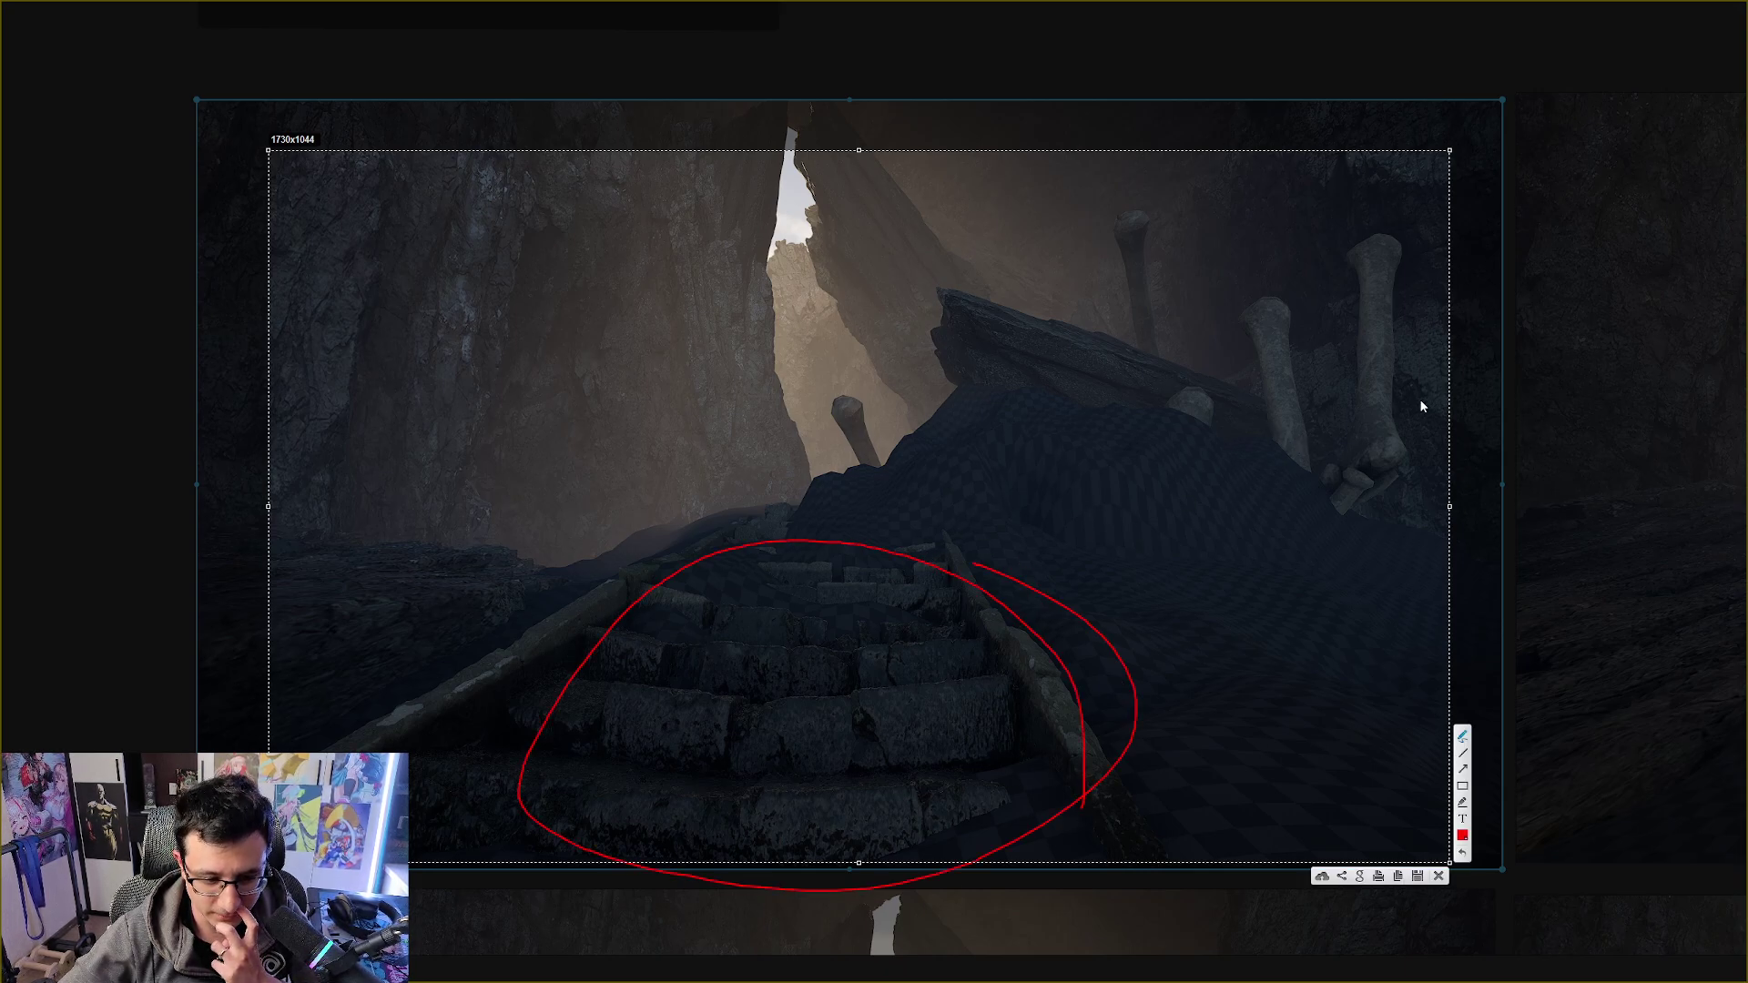
pyautogui.moveTo(1354, 512)
pyautogui.mouseDown()
pyautogui.moveTo(1050, 264)
pyautogui.moveTo(881, 336)
pyautogui.moveTo(959, 518)
pyautogui.moveTo(1330, 567)
pyautogui.mouseUp()
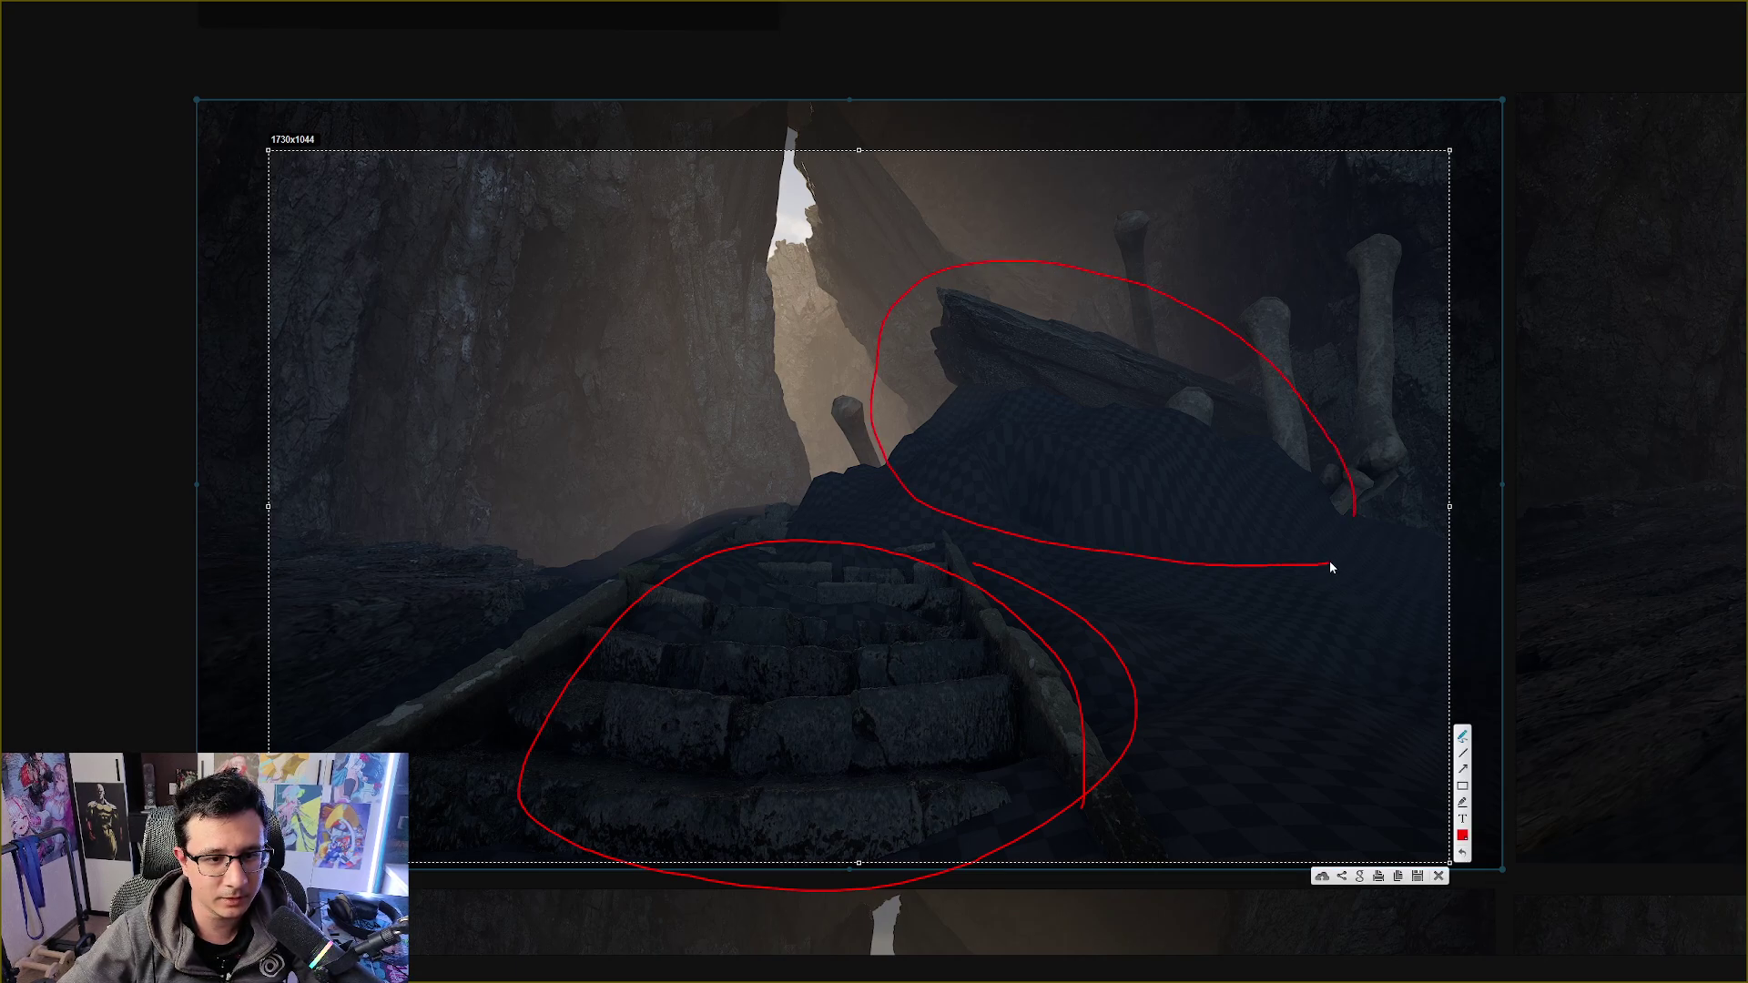
pyautogui.moveTo(847, 344)
pyautogui.mouseDown()
pyautogui.moveTo(804, 188)
pyautogui.moveTo(765, 224)
pyautogui.moveTo(763, 398)
pyautogui.moveTo(804, 468)
pyautogui.moveTo(885, 389)
pyautogui.mouseUp()
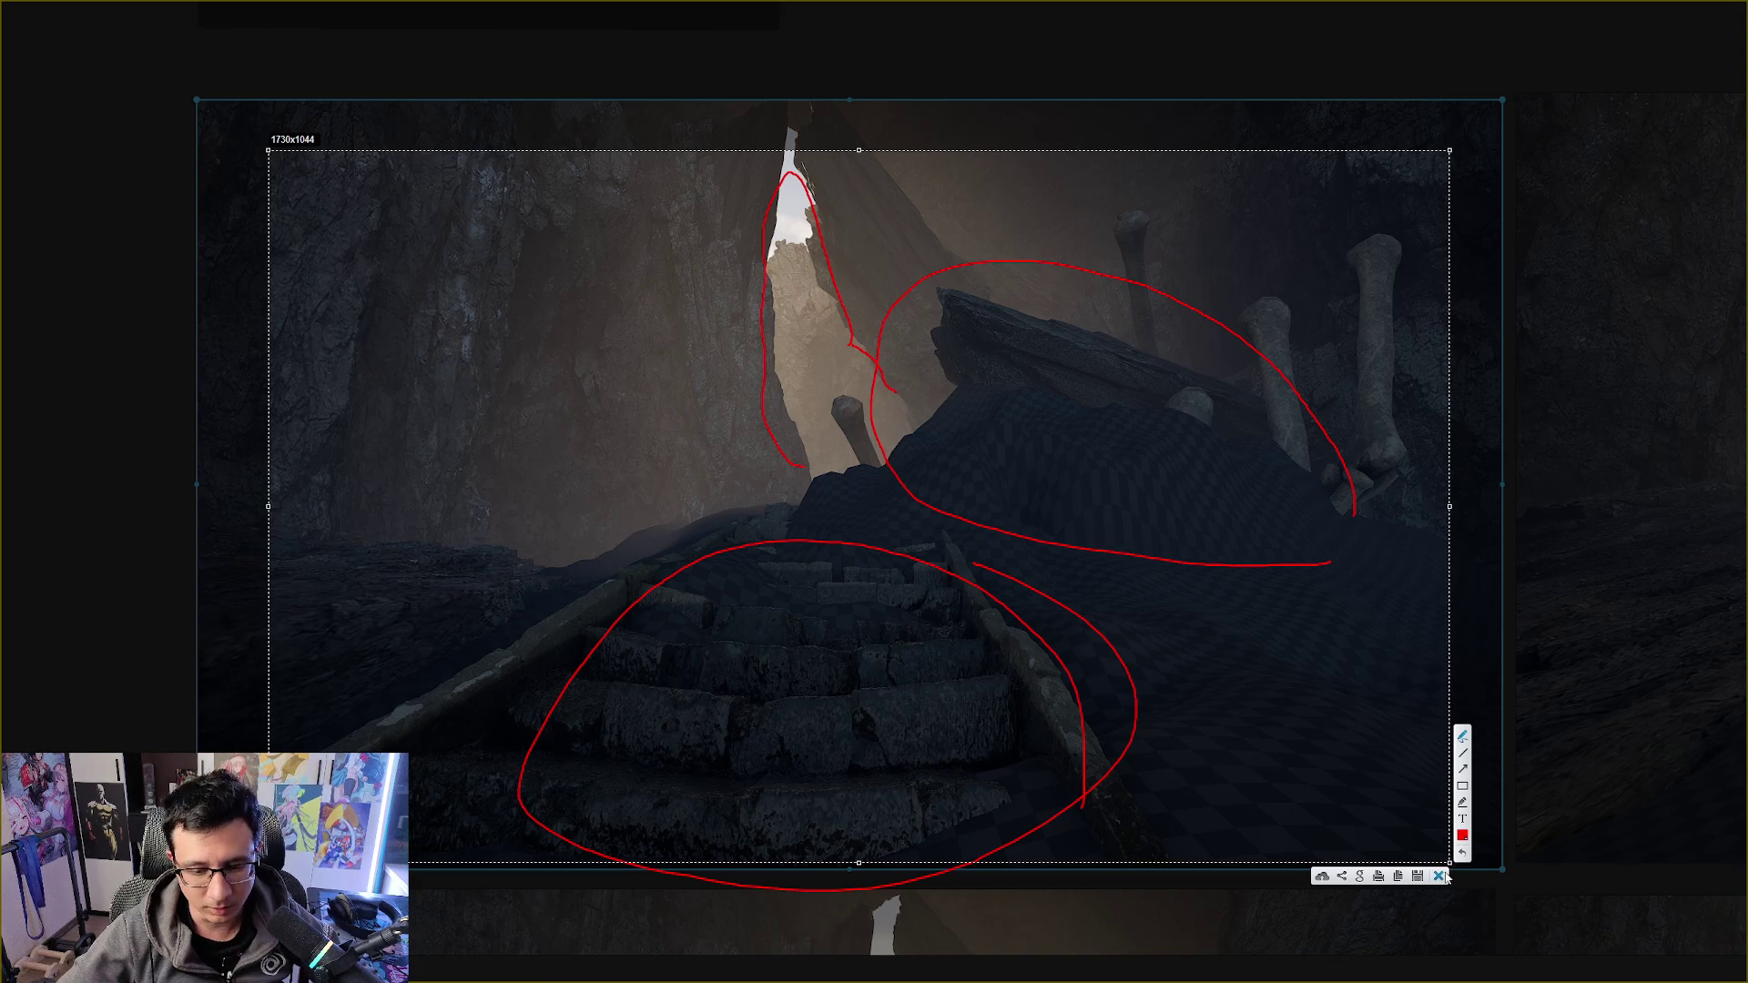
pyautogui.click(1441, 875)
# Compare the close-up stairs image with its neighbour and enlarge the blockout image with the more distant stairs
pyautogui.scroll(-4, 1144, 418)
pyautogui.moveTo(1354, 528); pyautogui.dragTo(1047, 410, button='middle')
pyautogui.scroll(2, 601, 382)
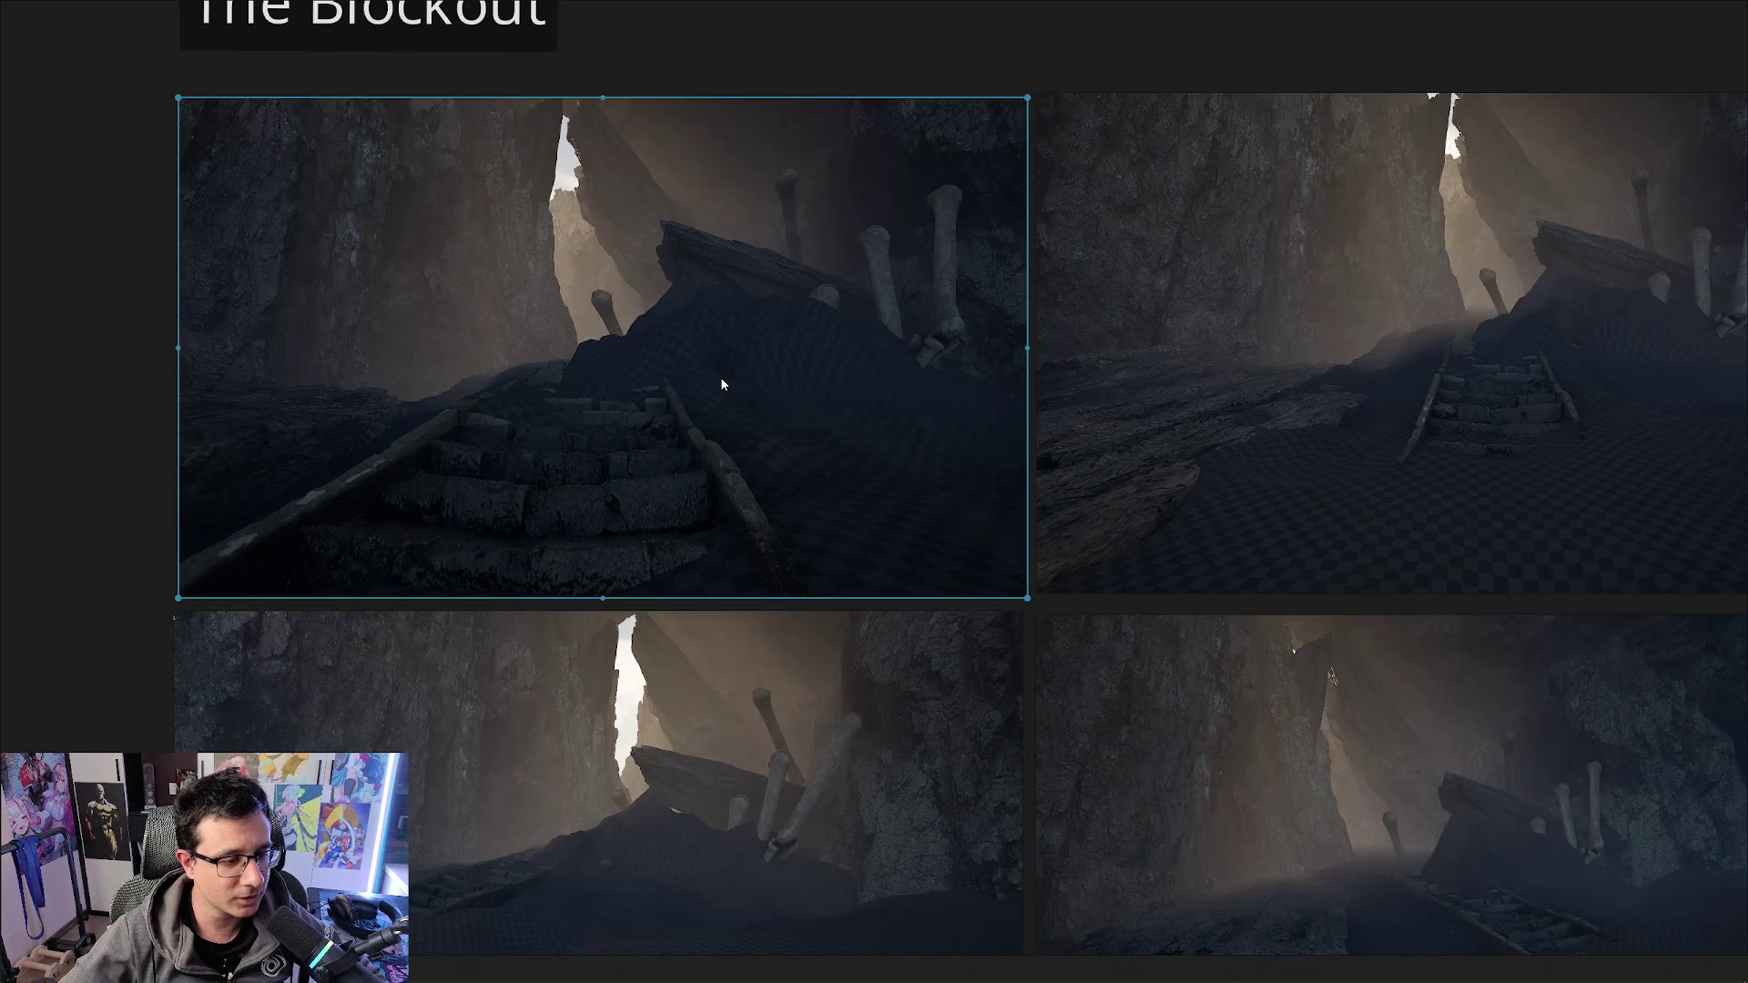
pyautogui.scroll(-2, 1102, 441)
pyautogui.moveTo(1453, 376); pyautogui.dragTo(960, 418, button='middle')
pyautogui.click(1073, 272)
pyautogui.scroll(2, 1044, 332)
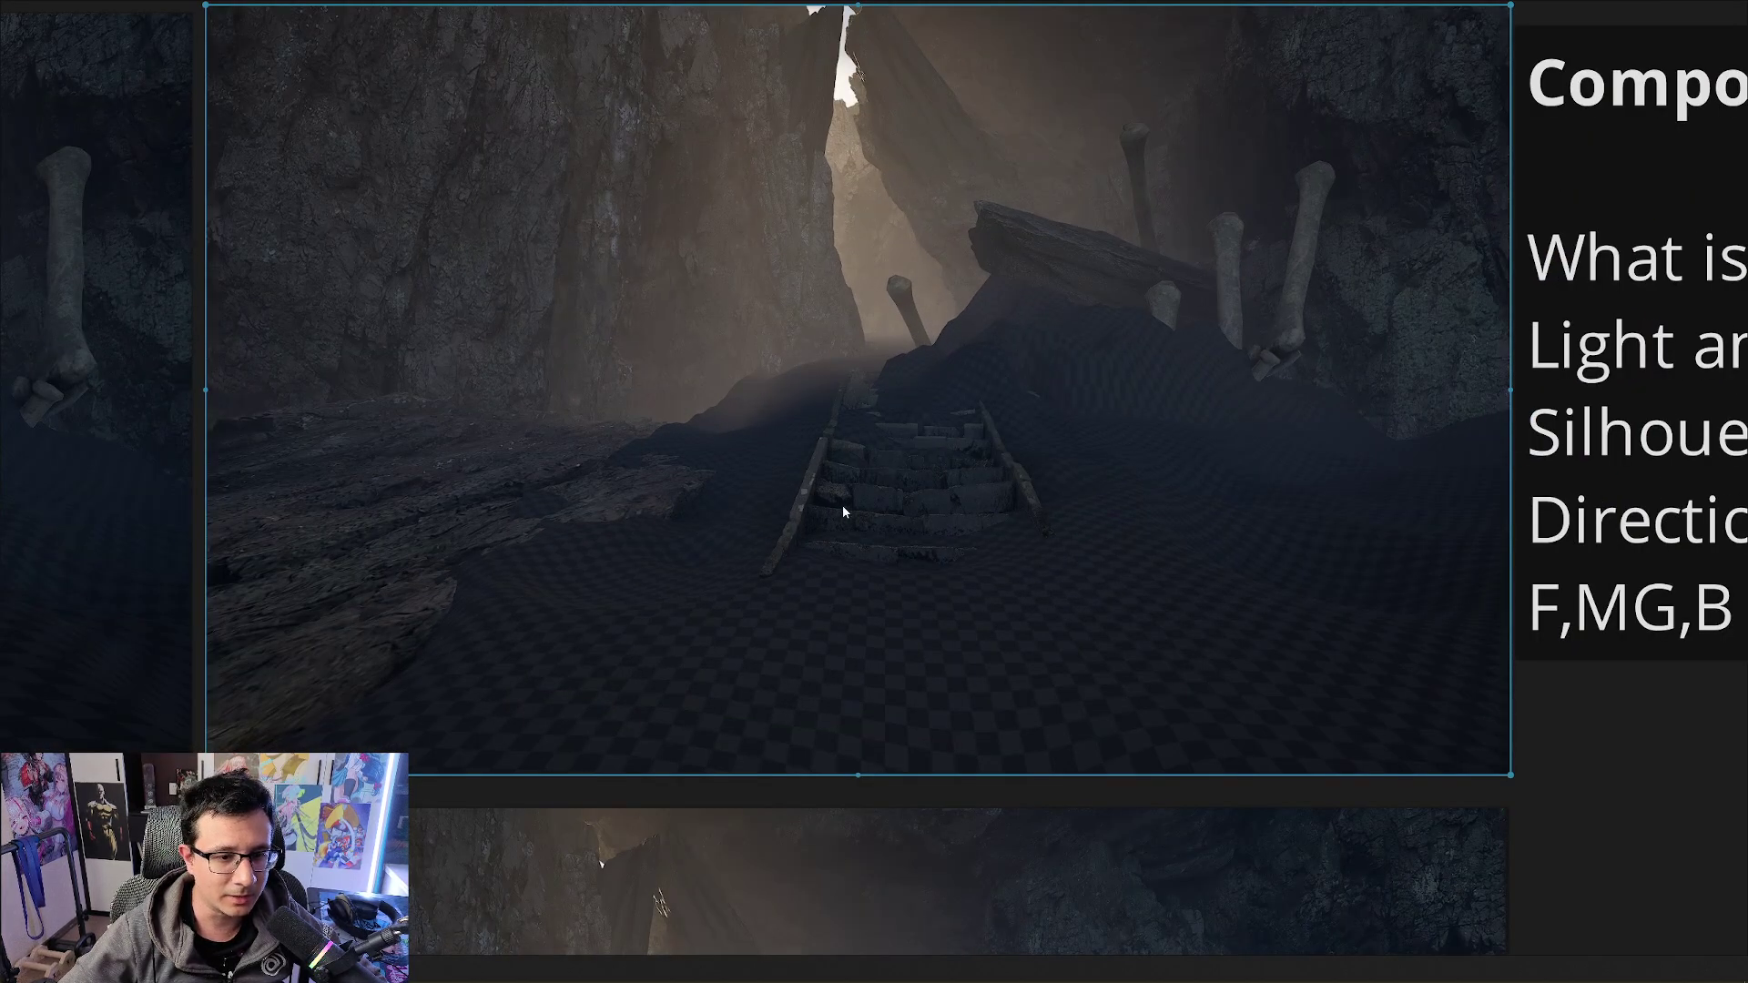
# Capture the distant-stairs image, outline the rocky foreground in its lower-left corner in red, and discard the capture
pyautogui.press('Print')
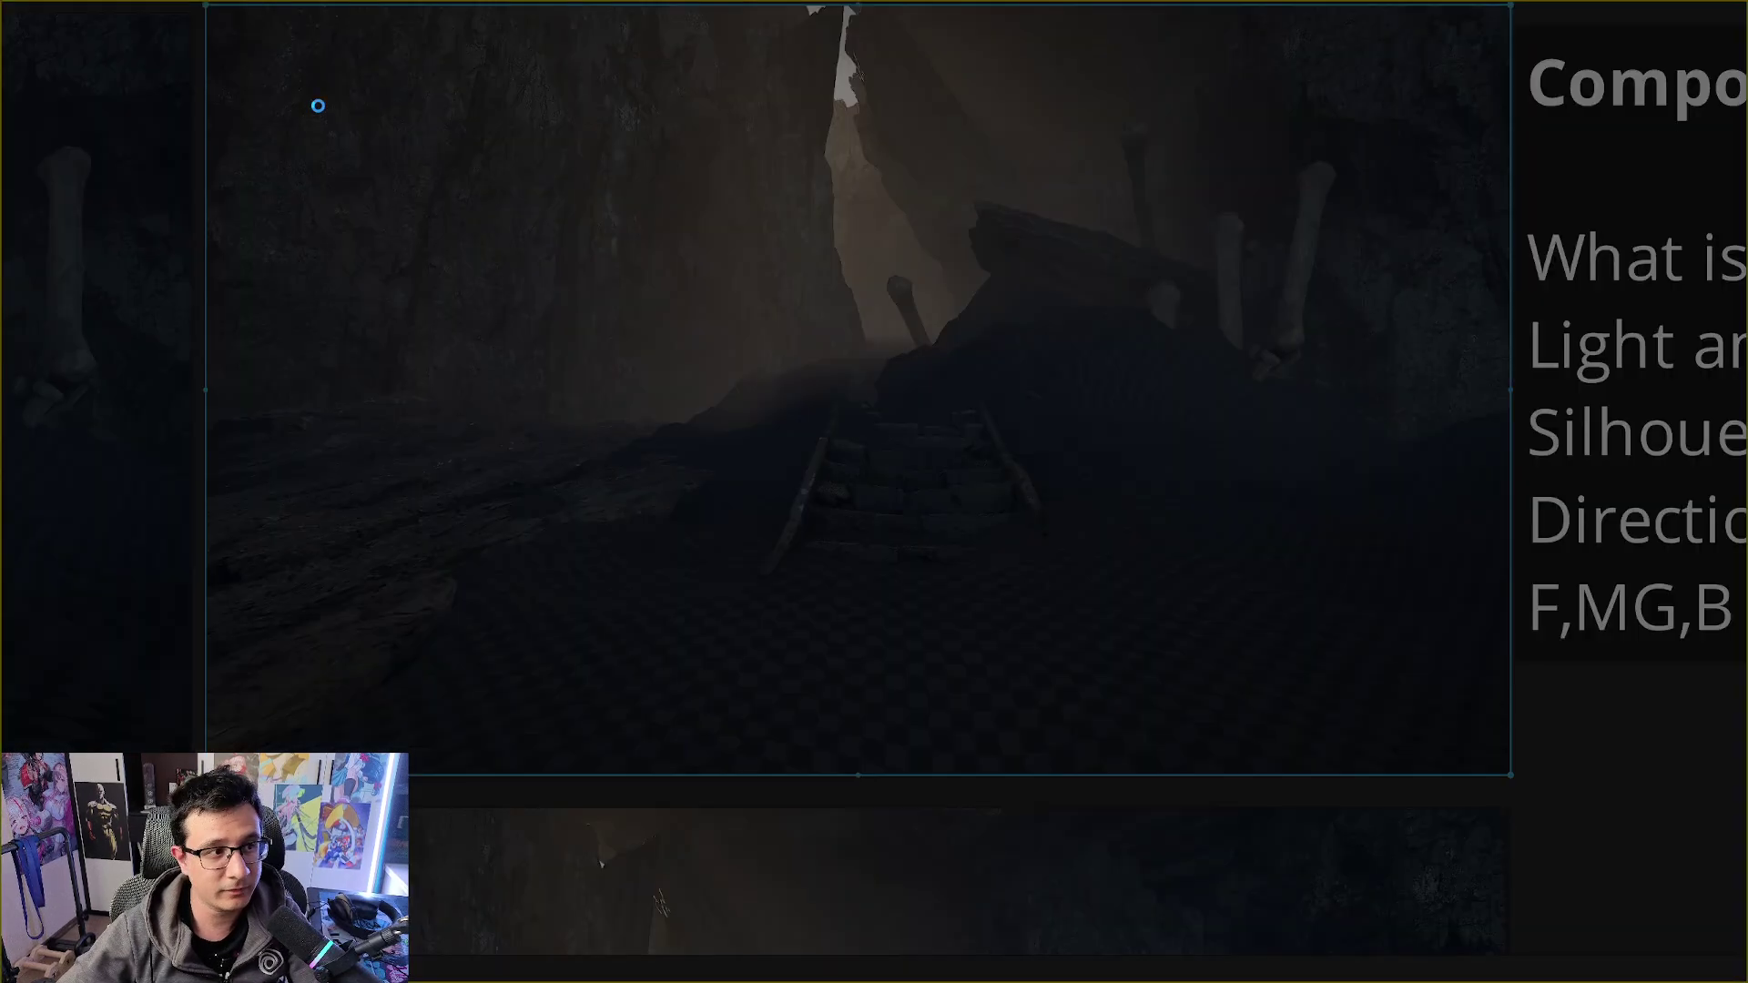
pyautogui.moveTo(251, 16); pyautogui.dragTo(1516, 841)
pyautogui.click(1532, 720)
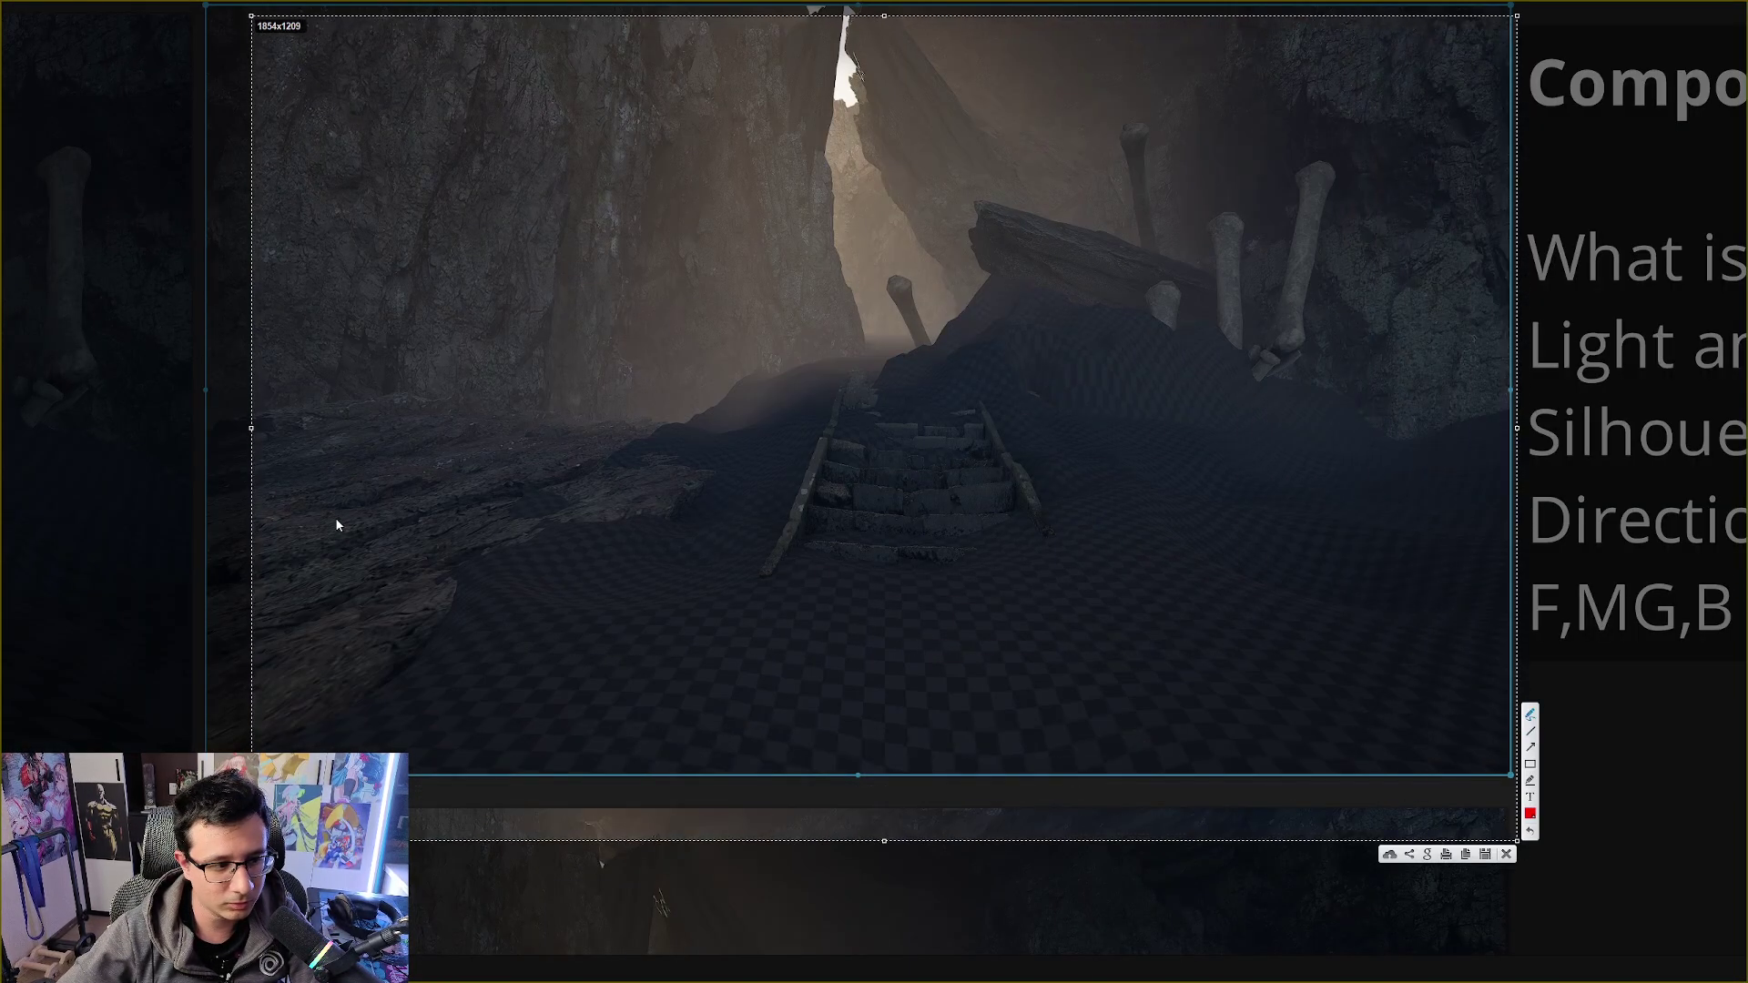
pyautogui.moveTo(245, 553)
pyautogui.mouseDown()
pyautogui.moveTo(429, 515)
pyautogui.moveTo(822, 794)
pyautogui.moveTo(429, 794)
pyautogui.moveTo(210, 546)
pyautogui.mouseUp()
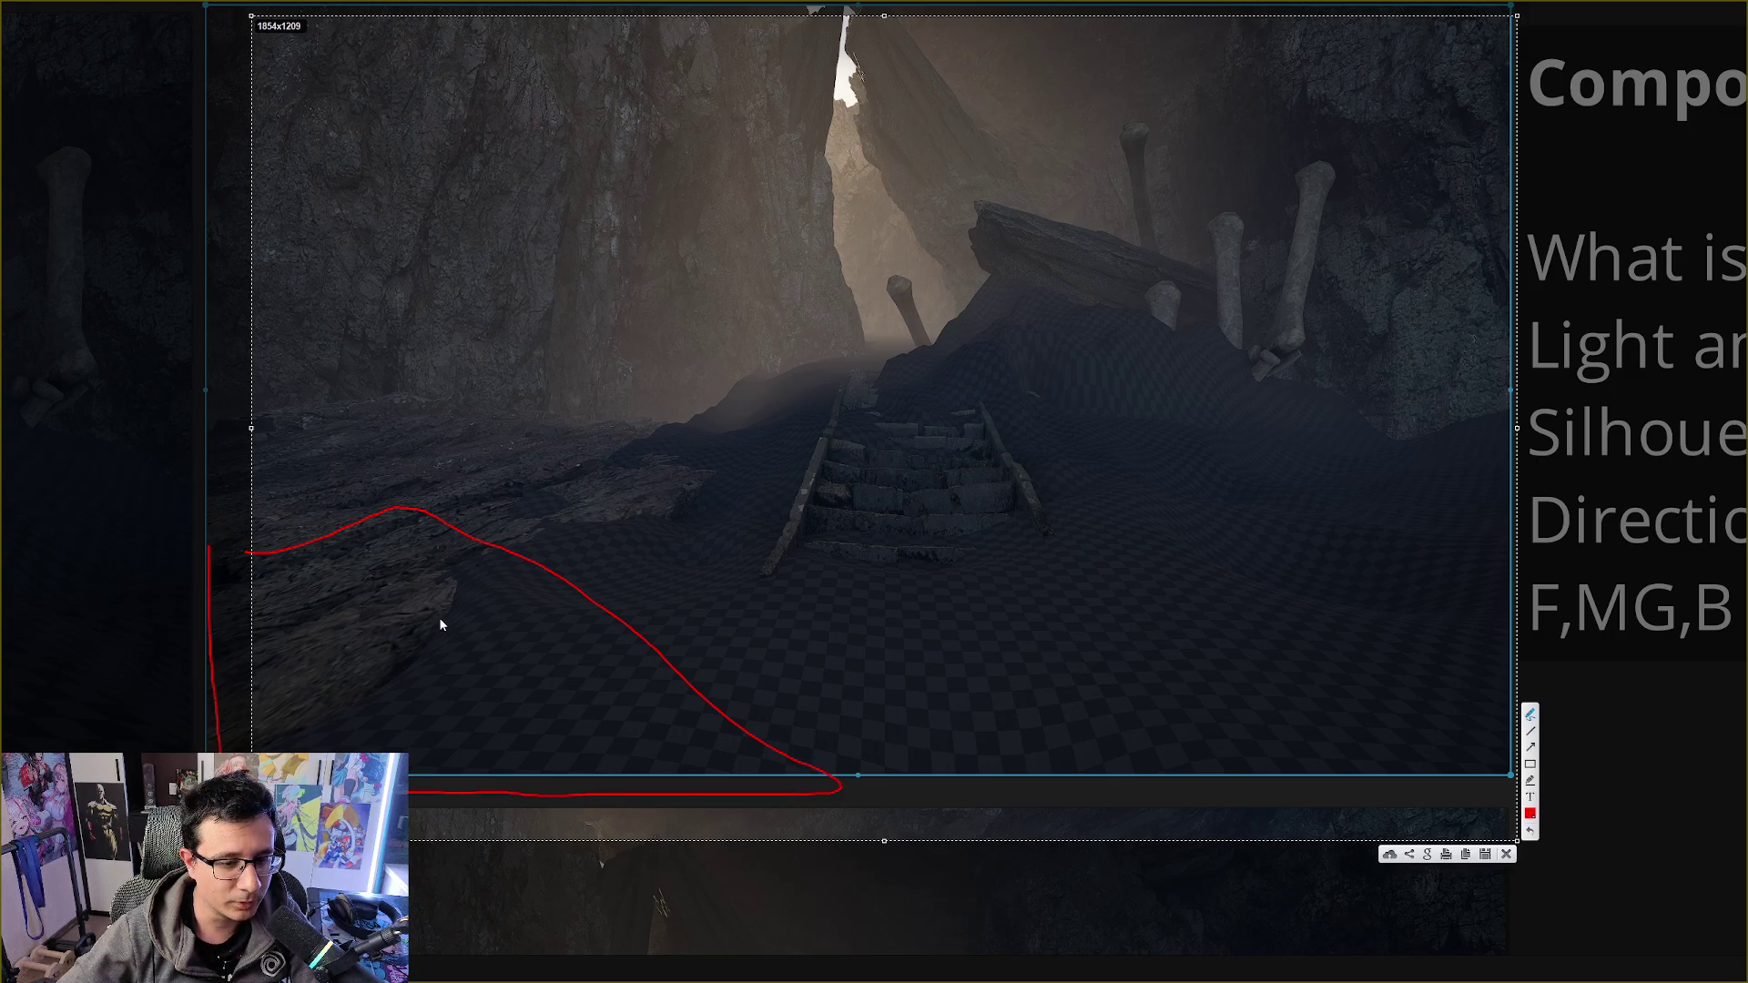
pyautogui.press('Escape')
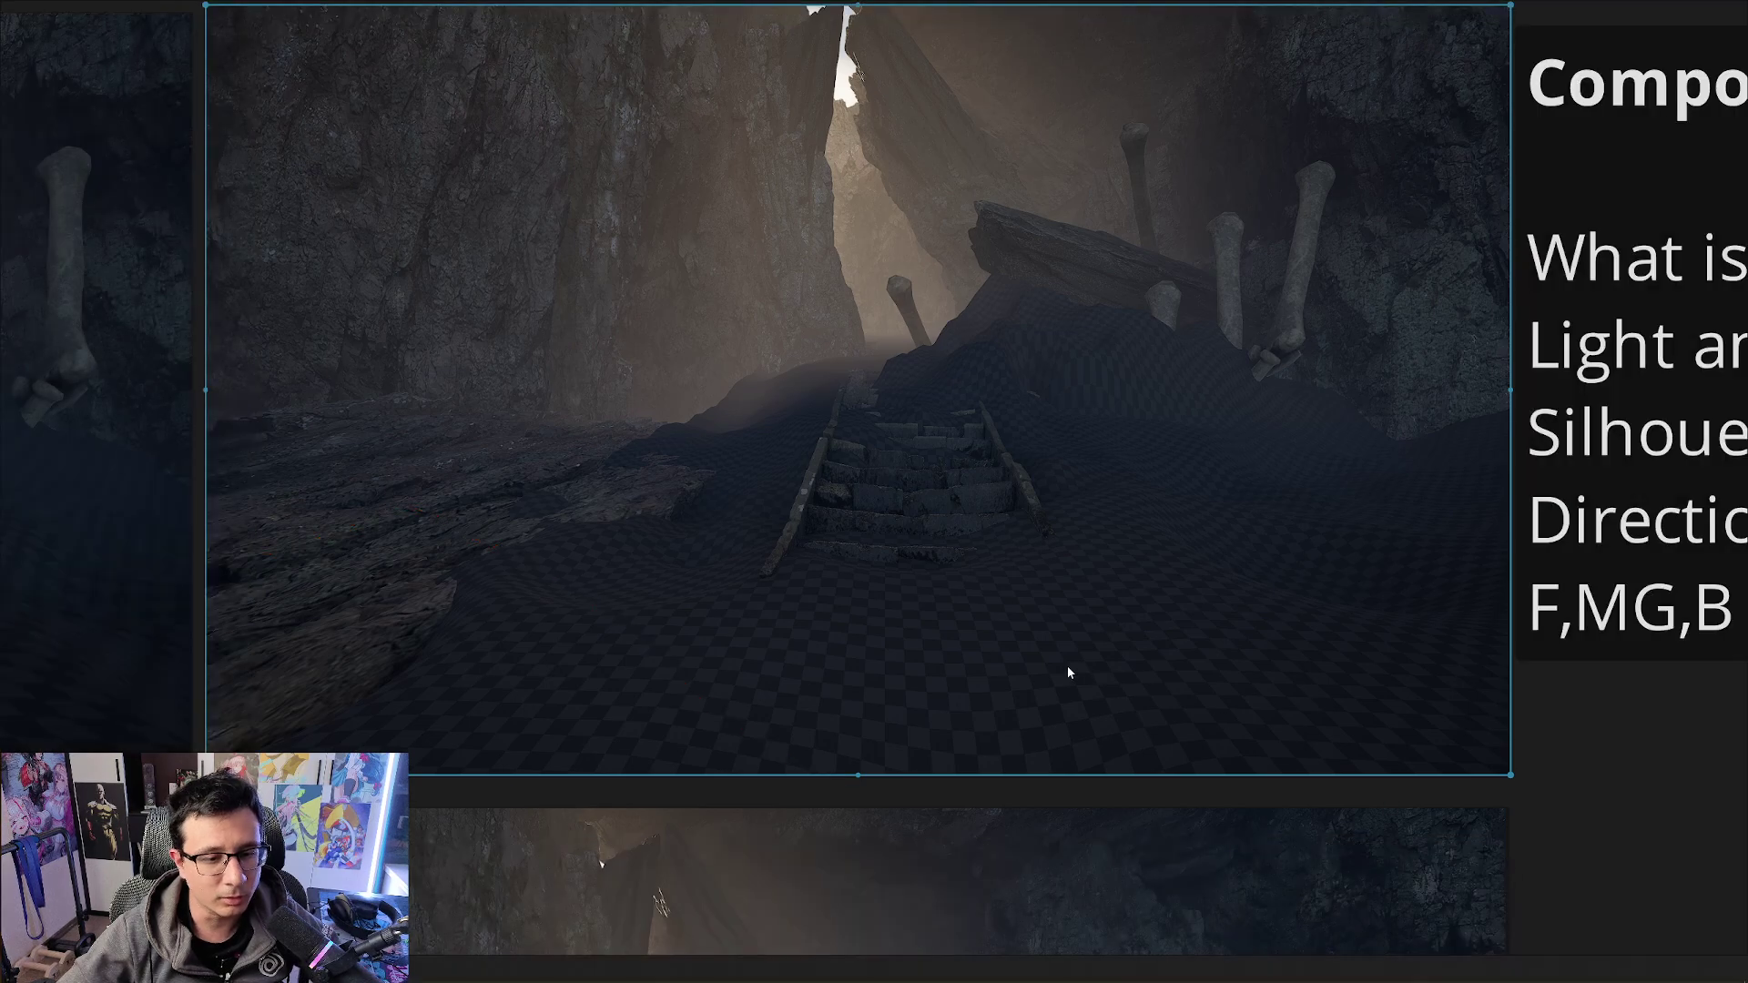
# Compare the blockout images side by side, highlighting the close-up stairs view and the two lower views in turn
pyautogui.scroll(-3, 1070, 665)
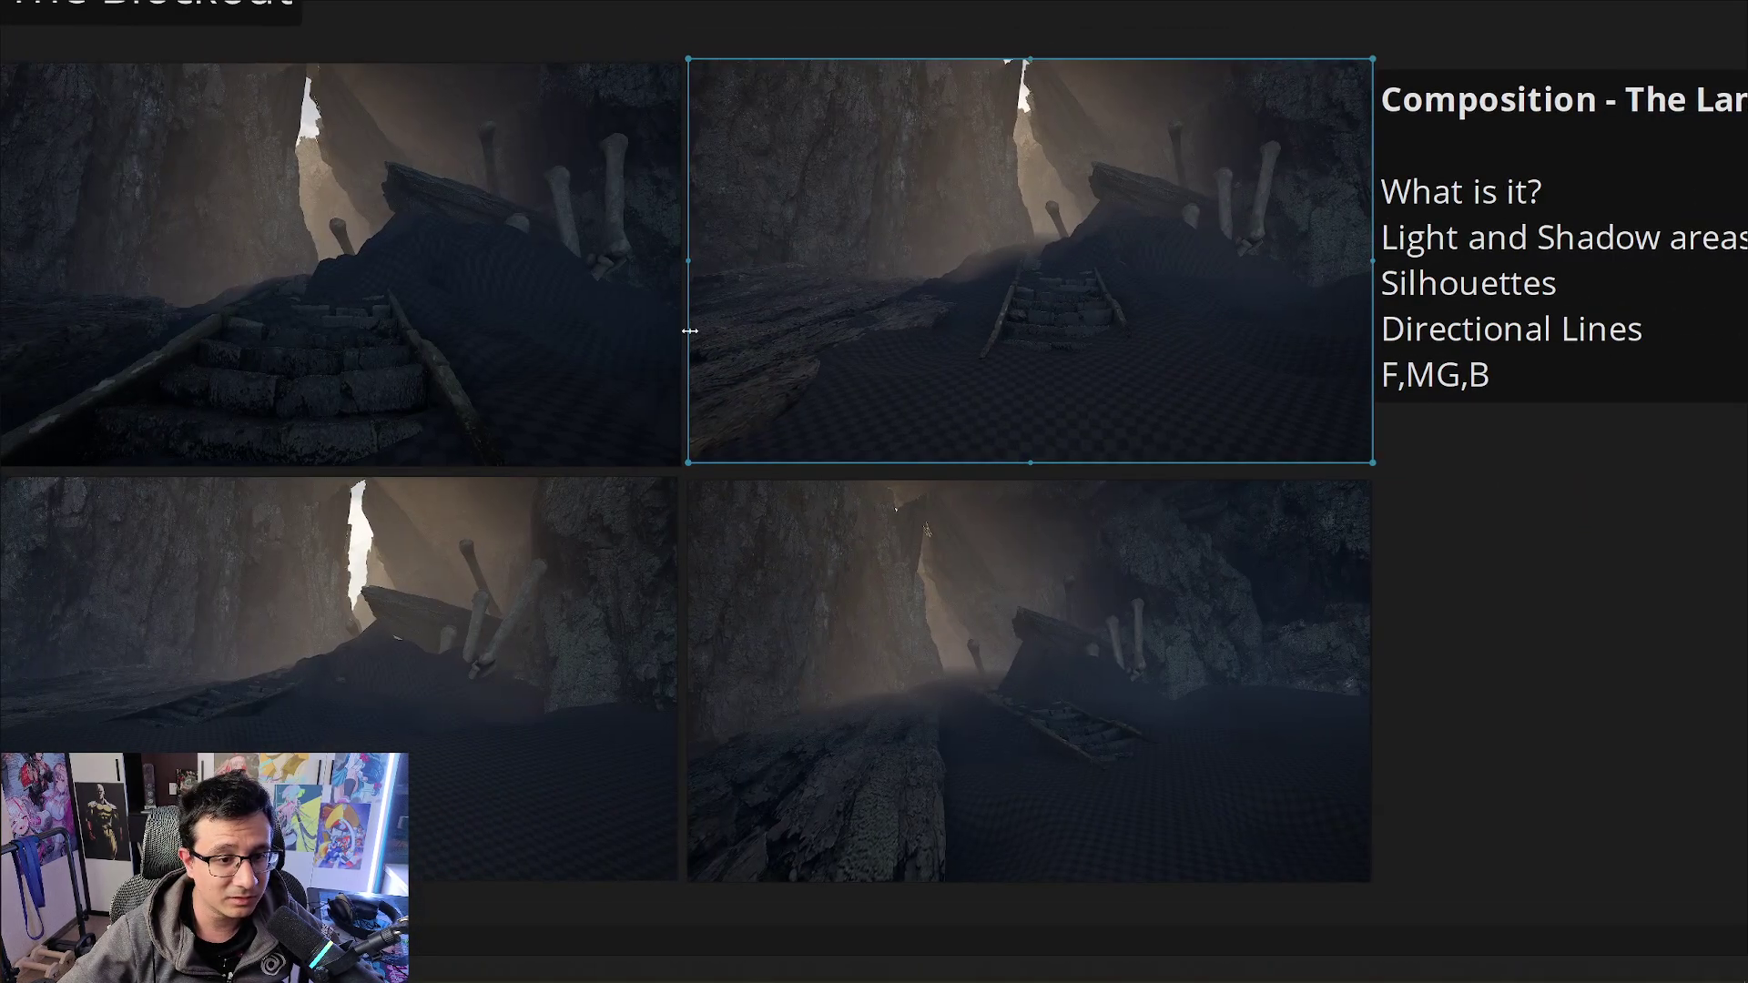
pyautogui.click(505, 332)
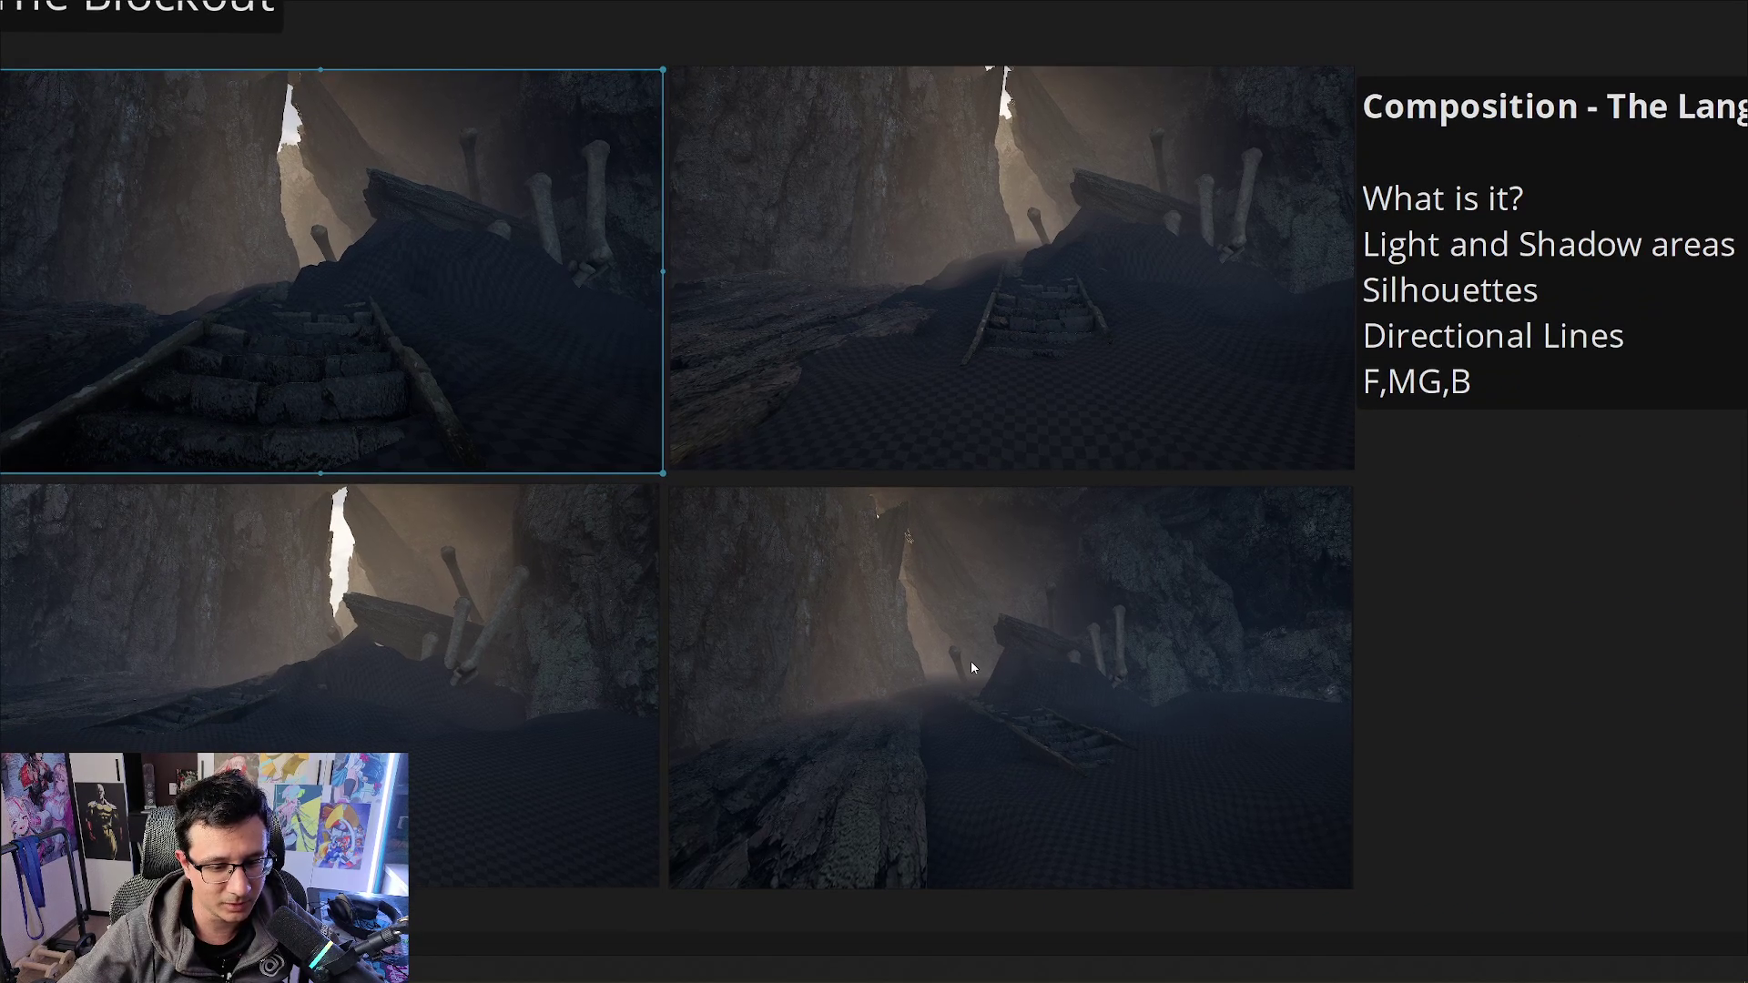
pyautogui.click(1350, 713)
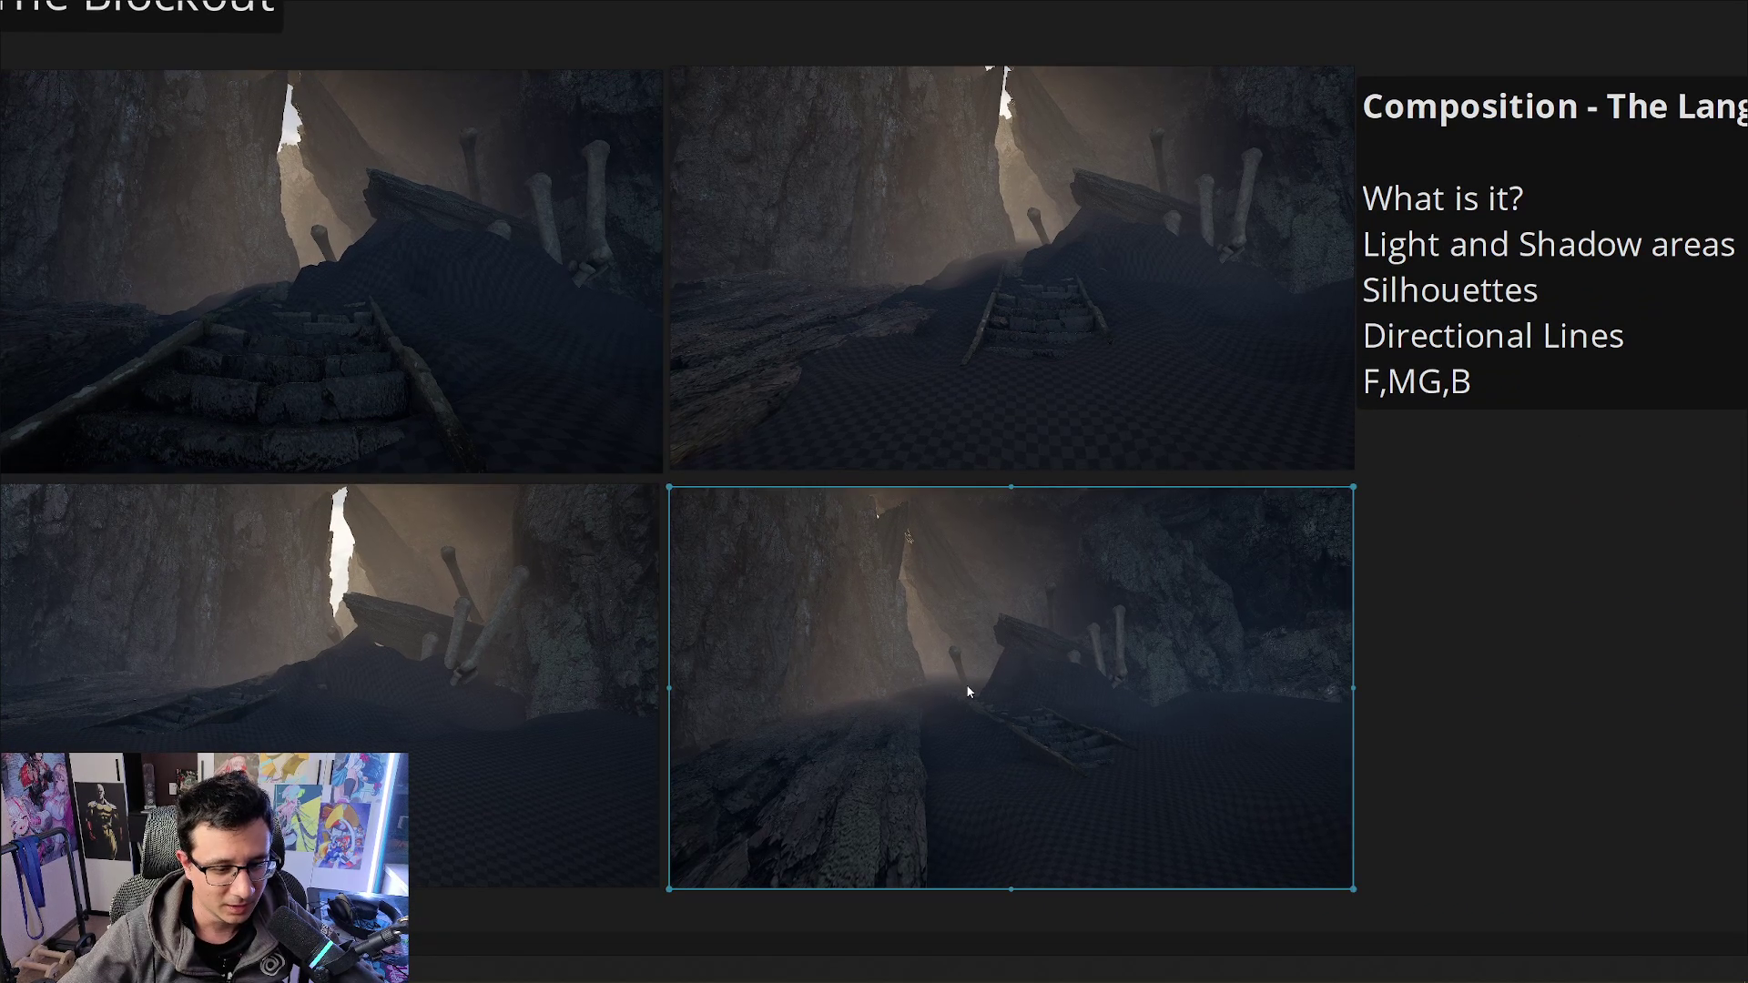
pyautogui.click(845, 676)
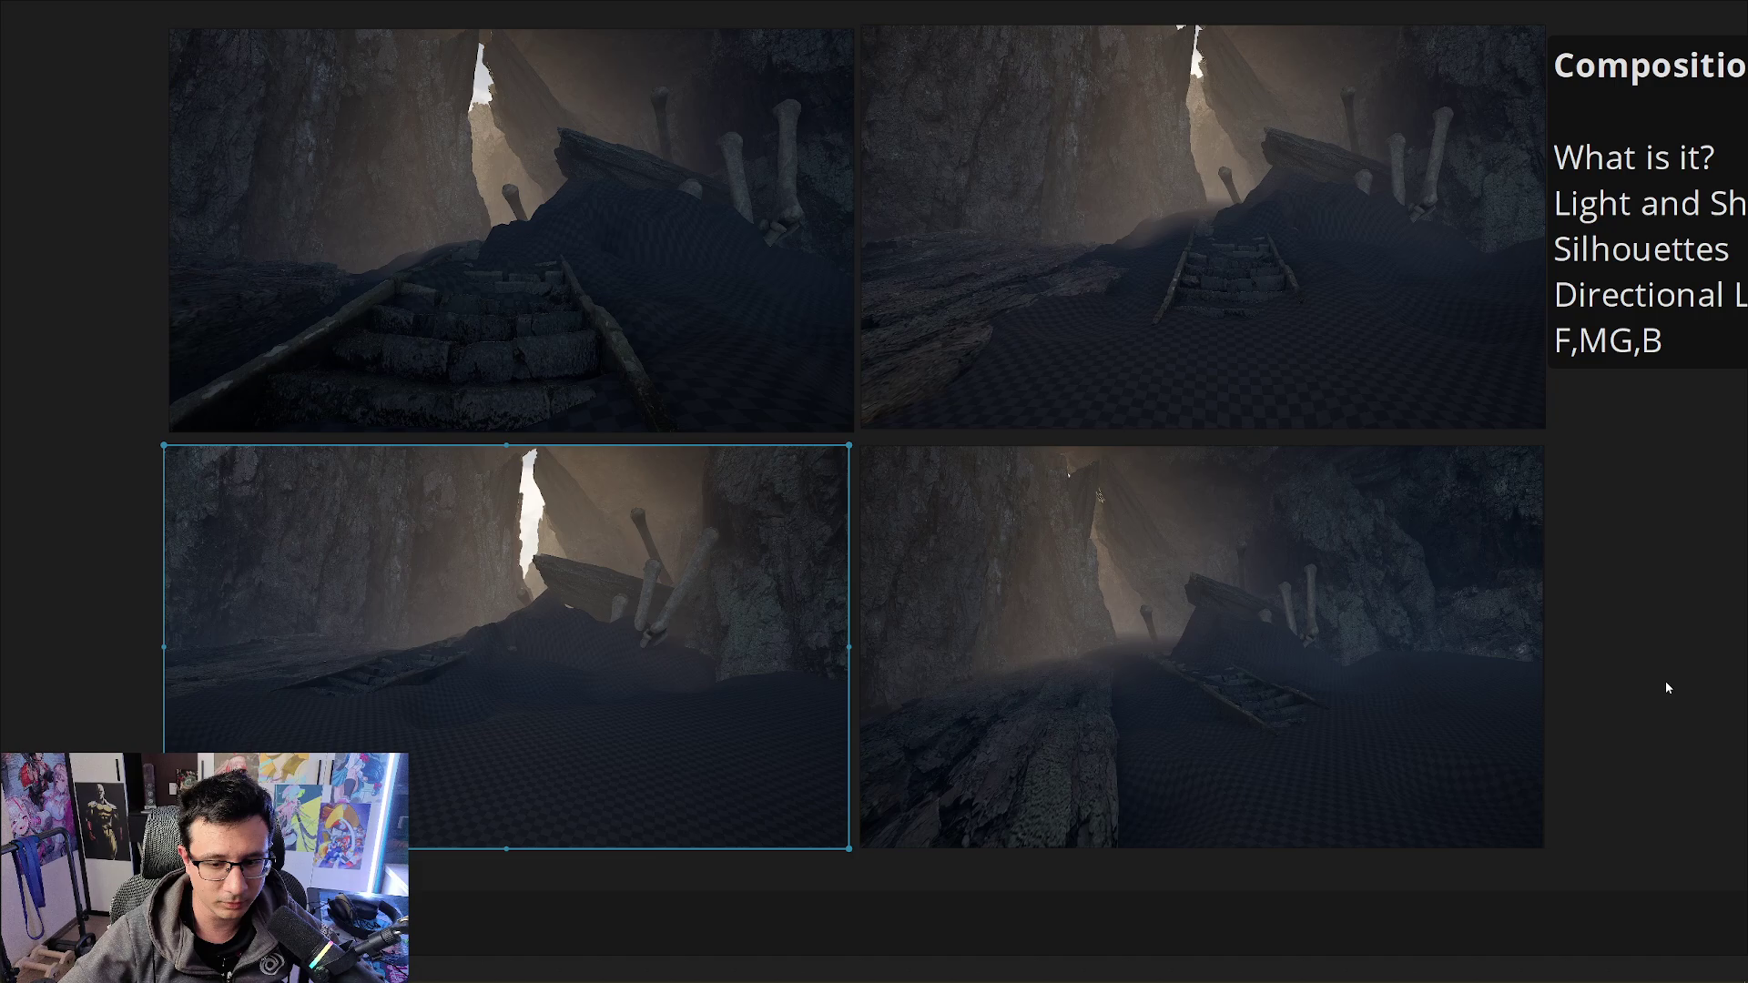
pyautogui.moveTo(1665, 681); pyautogui.dragTo(1739, 647, button='middle')
pyautogui.click(1288, 507)
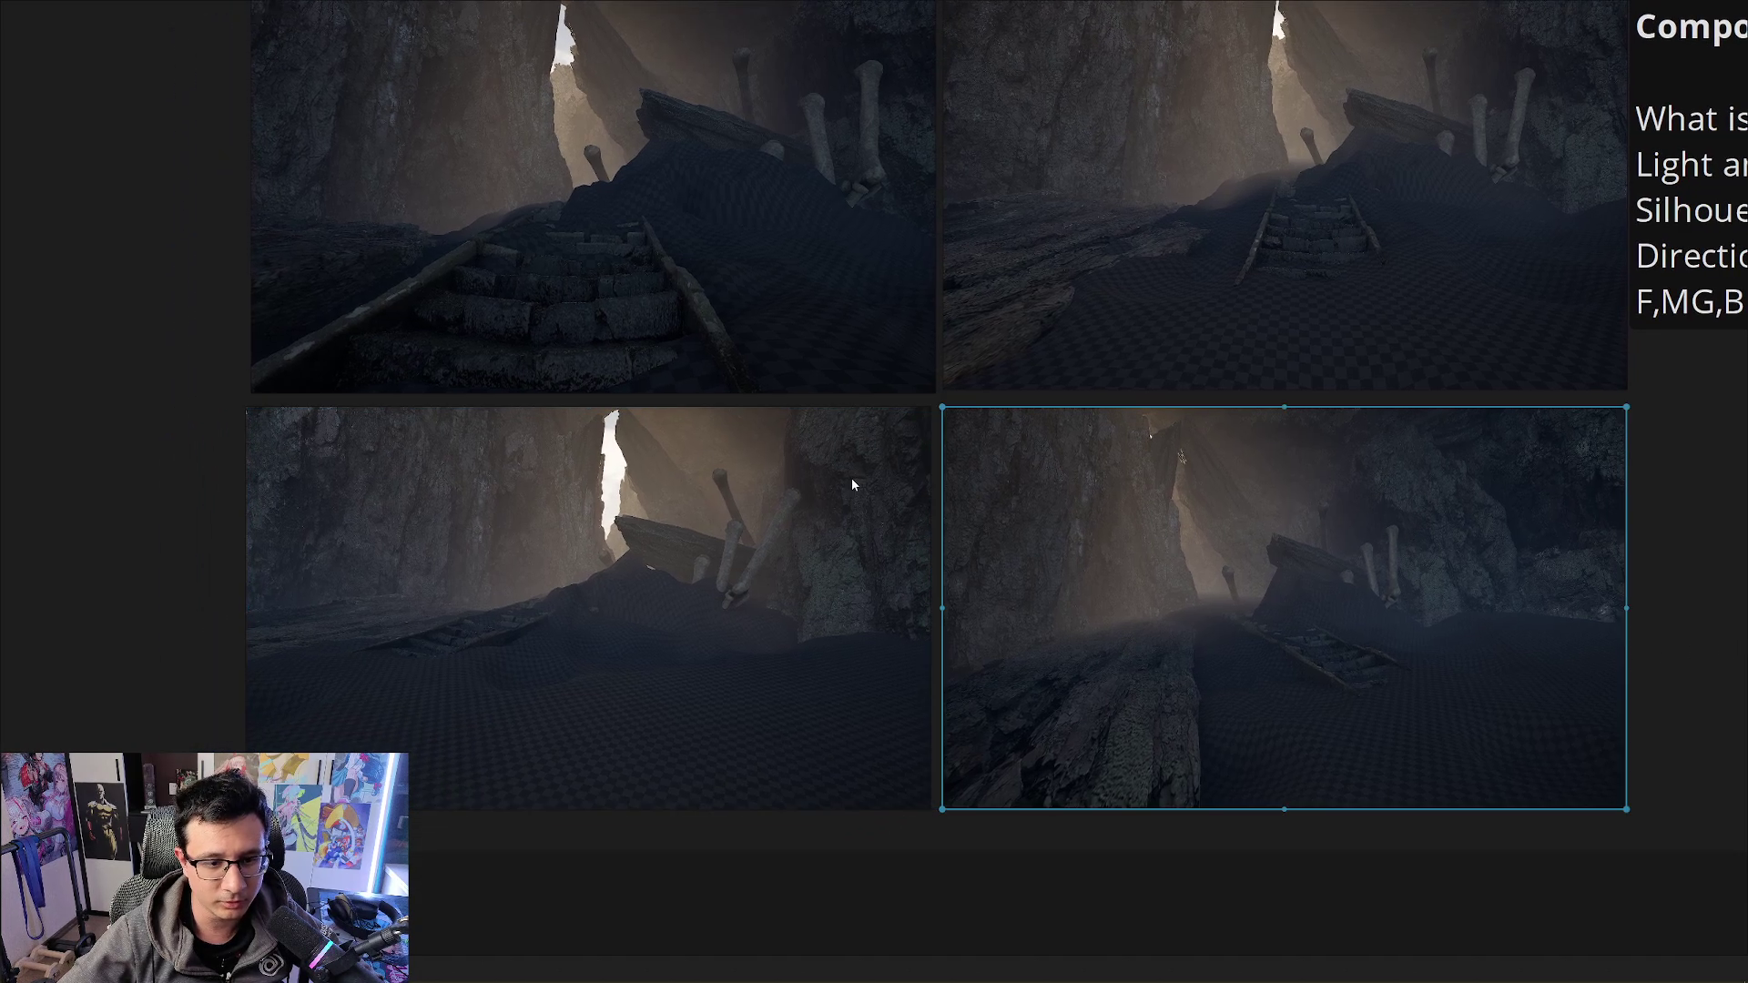
# Enlarge the close-up stairs image to examine it, and return to the board
pyautogui.click(626, 275)
pyautogui.doubleClick(630, 277)
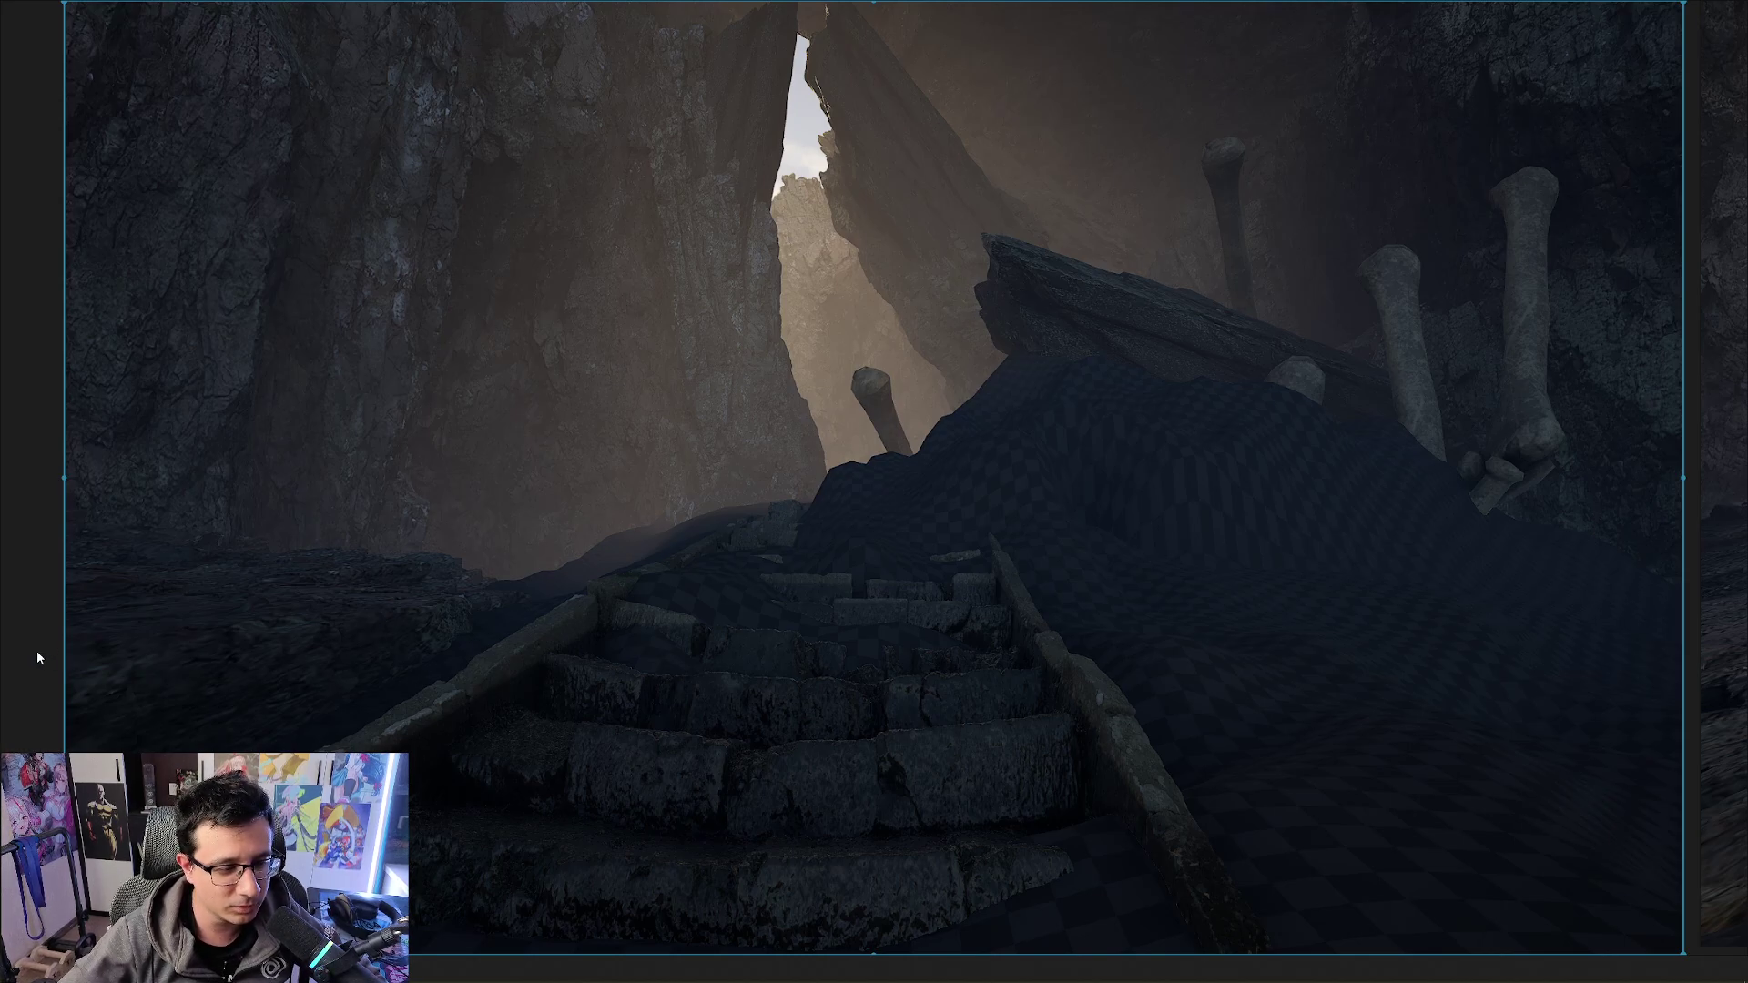
pyautogui.doubleClick(122, 641)
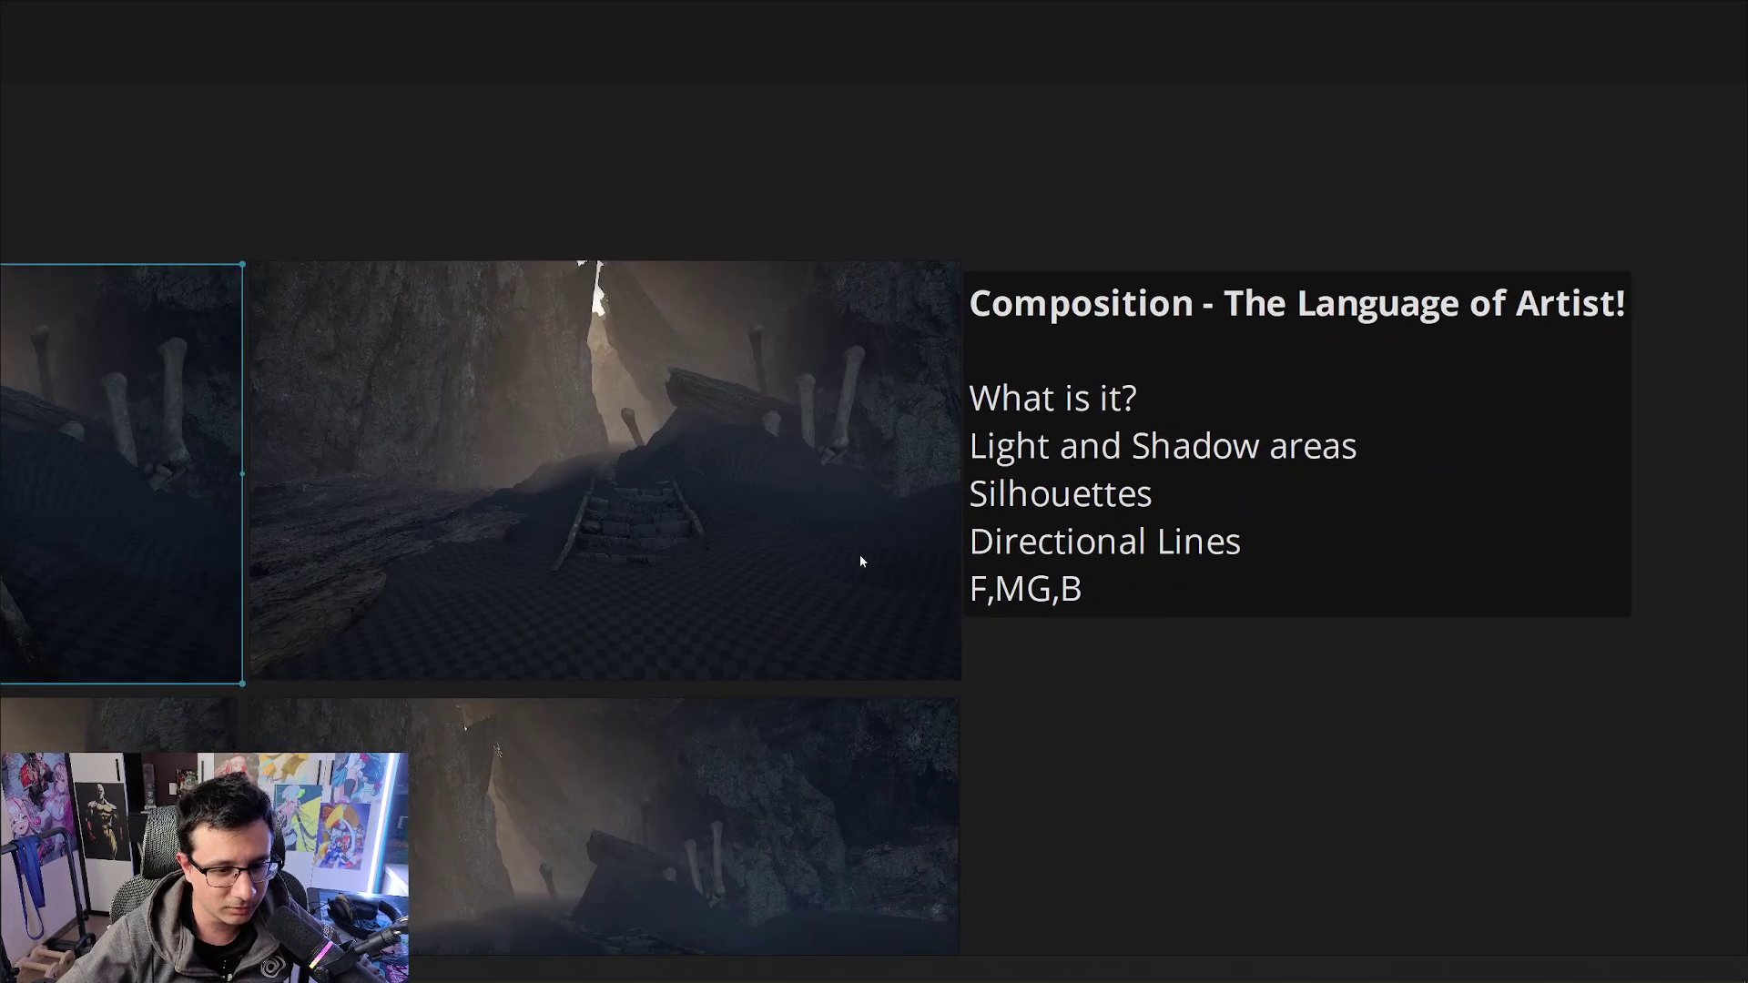
# Review the composition notes alongside the four images under The Blockout
pyautogui.click(993, 584)
pyautogui.scroll(-3, 1168, 699)
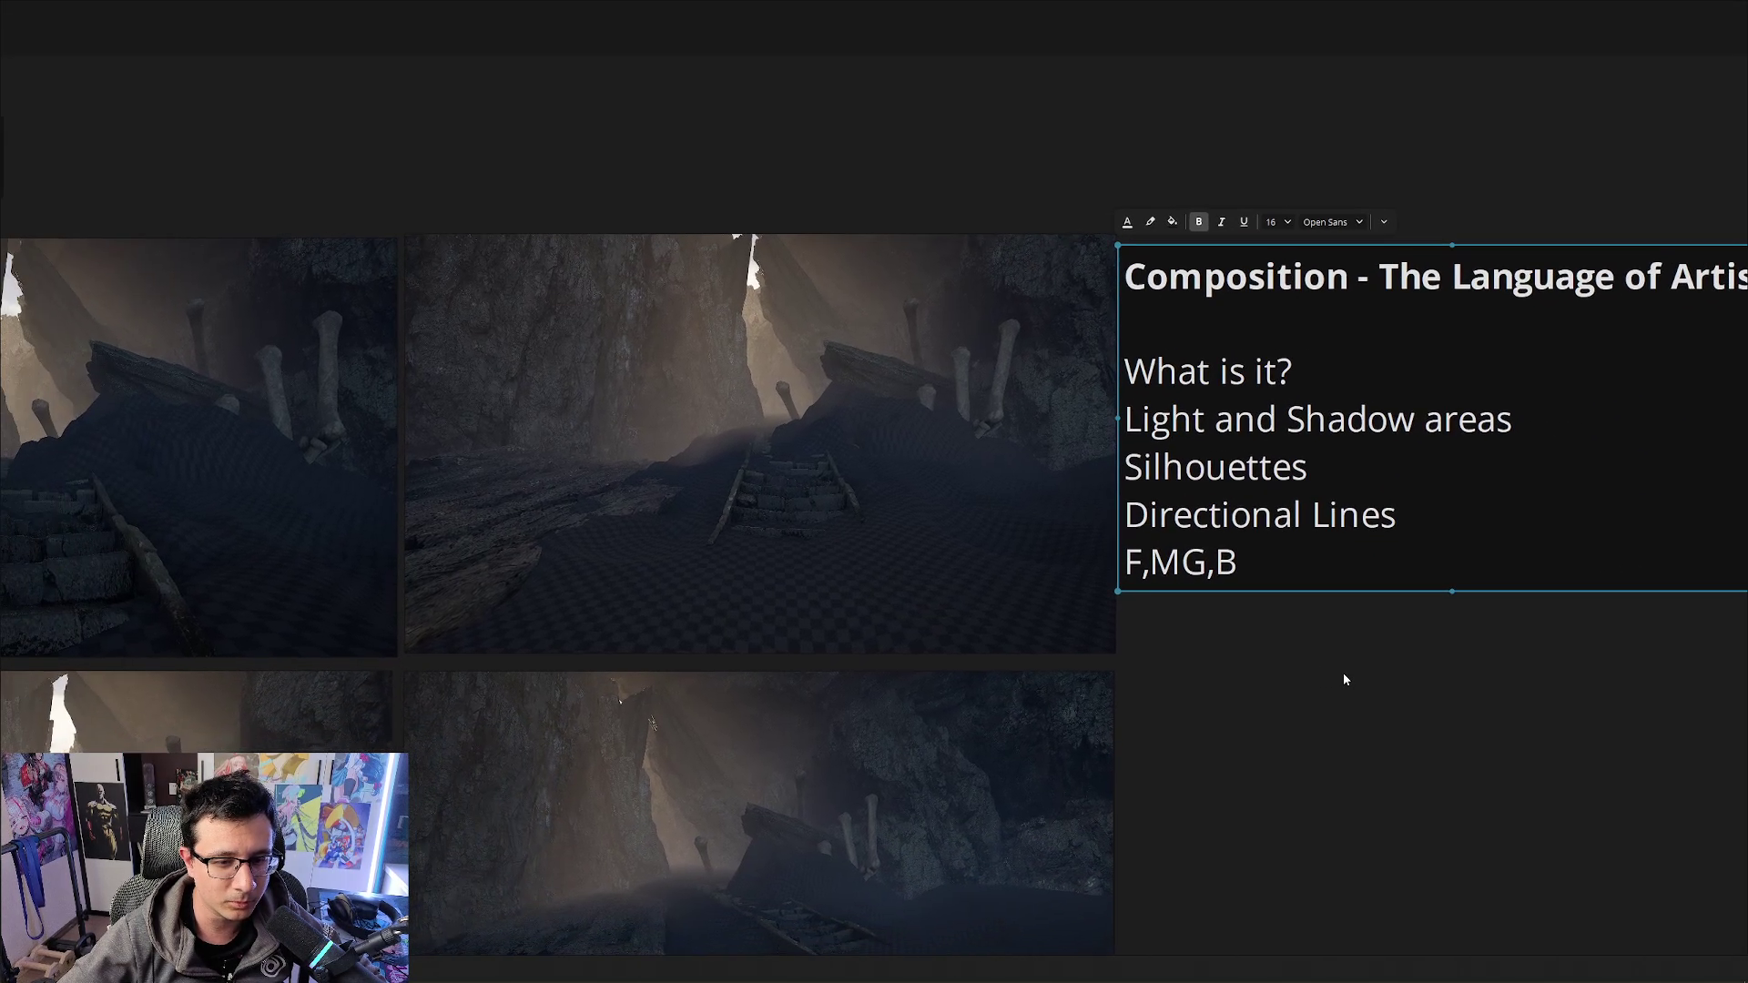
pyautogui.scroll(3, 444, 531)
pyautogui.scroll(-3, 765, 610)
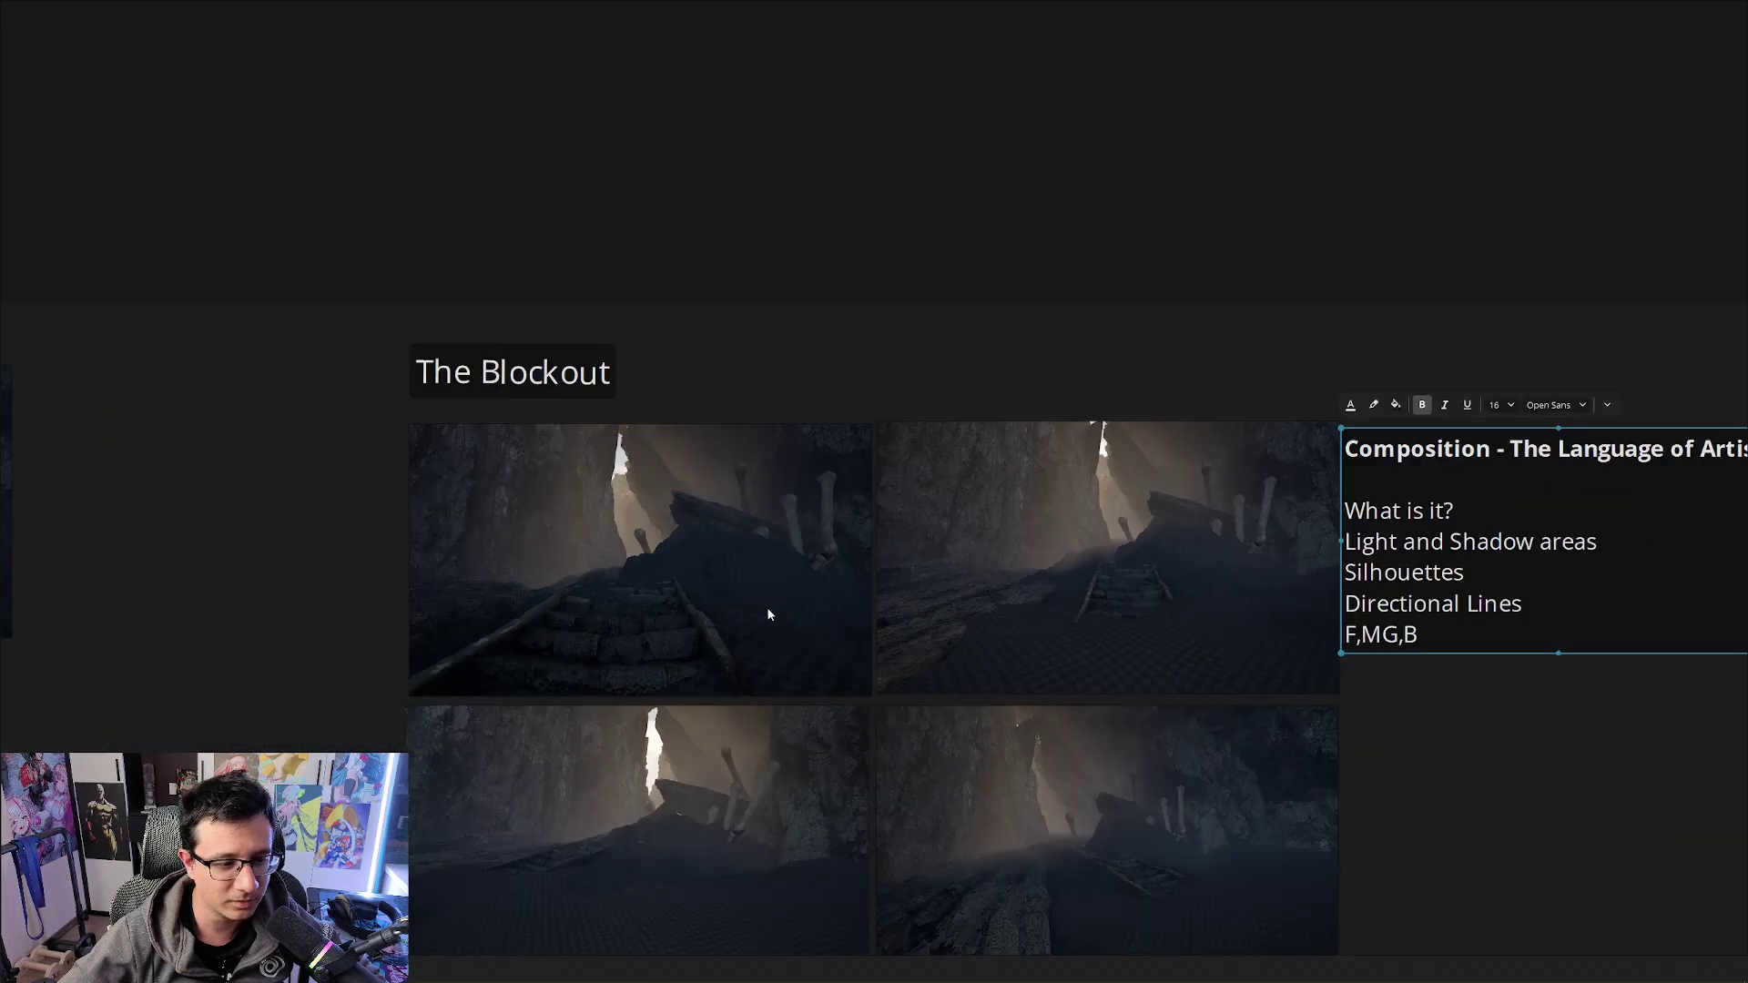
pyautogui.moveTo(1368, 704); pyautogui.dragTo(1084, 612, button='middle')
pyautogui.click(1175, 607)
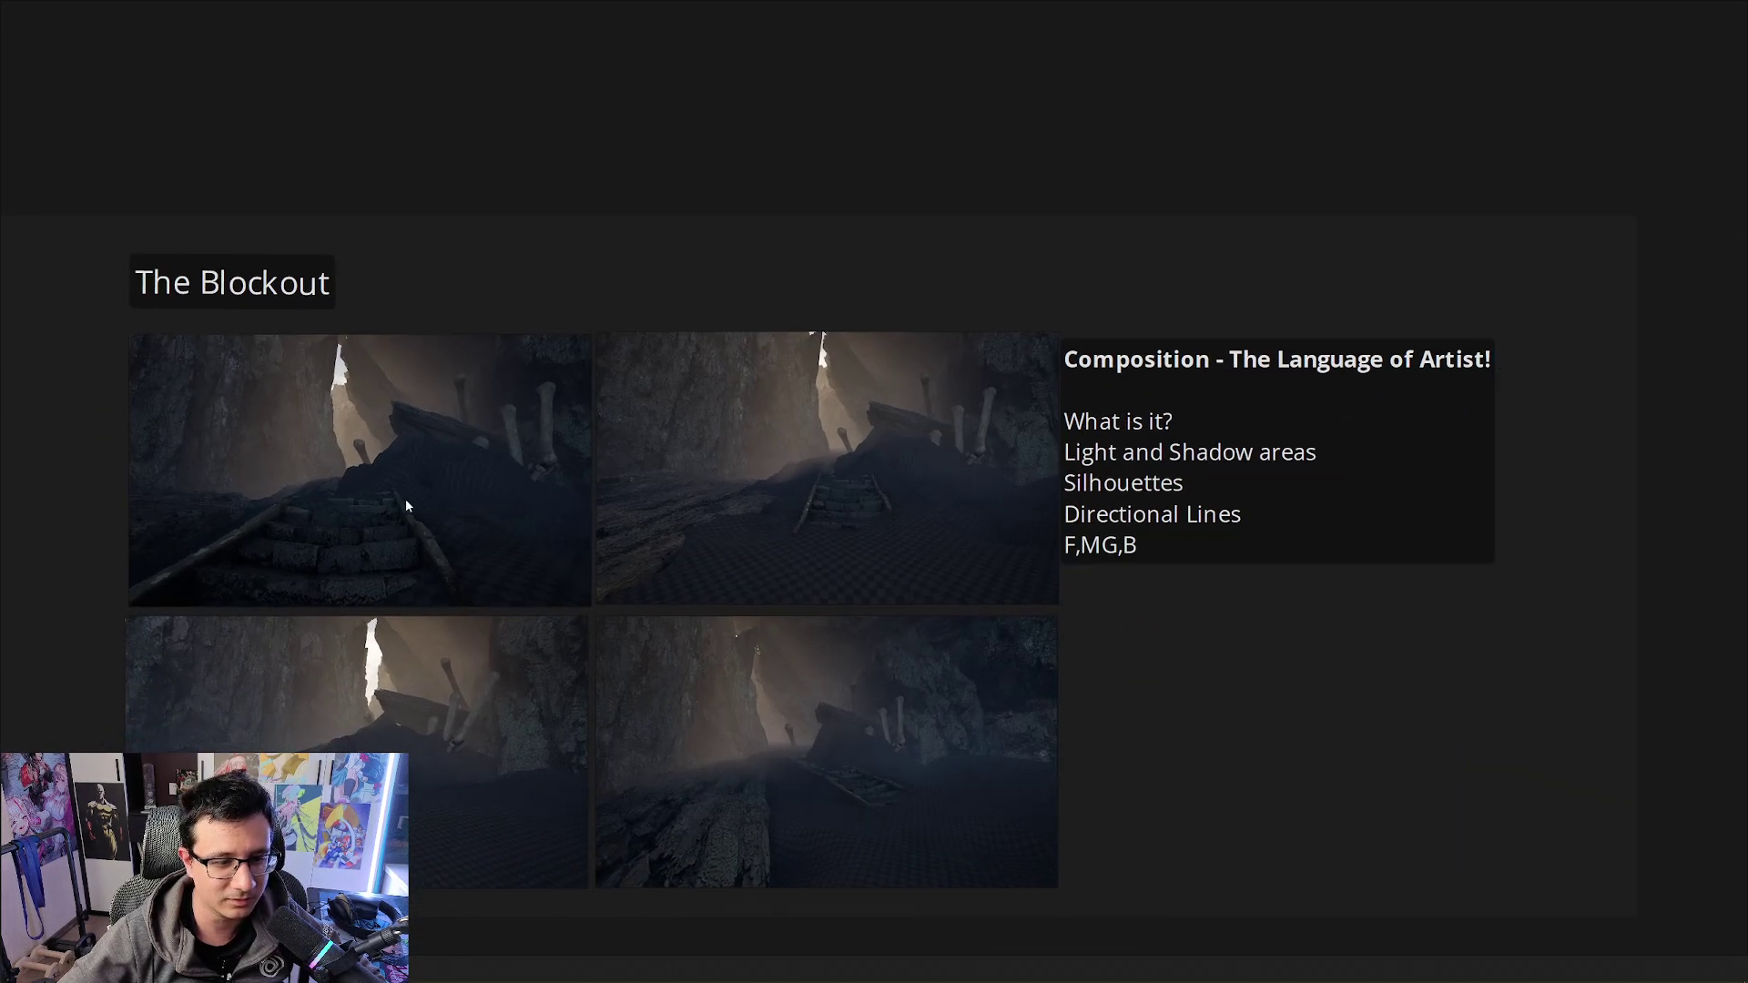
pyautogui.scroll(3, 400, 451)
pyautogui.scroll(-2, 519, 521)
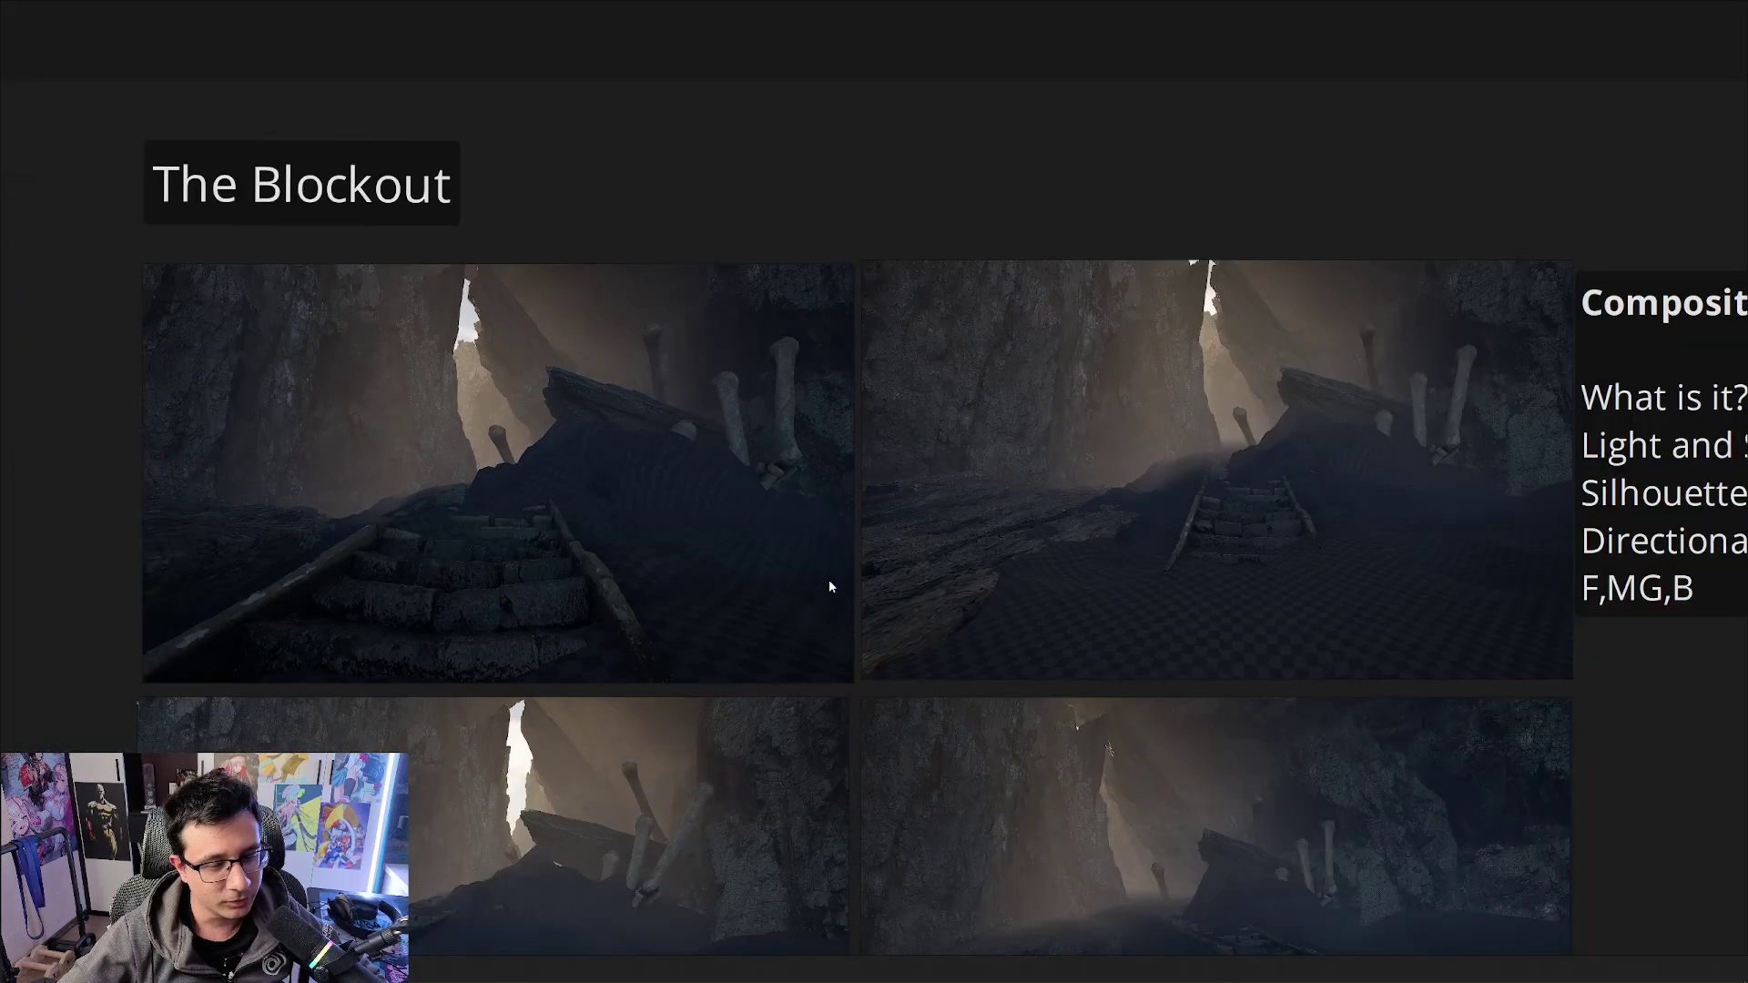
pyautogui.hscroll(2, 874, 573)
pyautogui.scroll(-1, 930, 562)
pyautogui.click(343, 511)
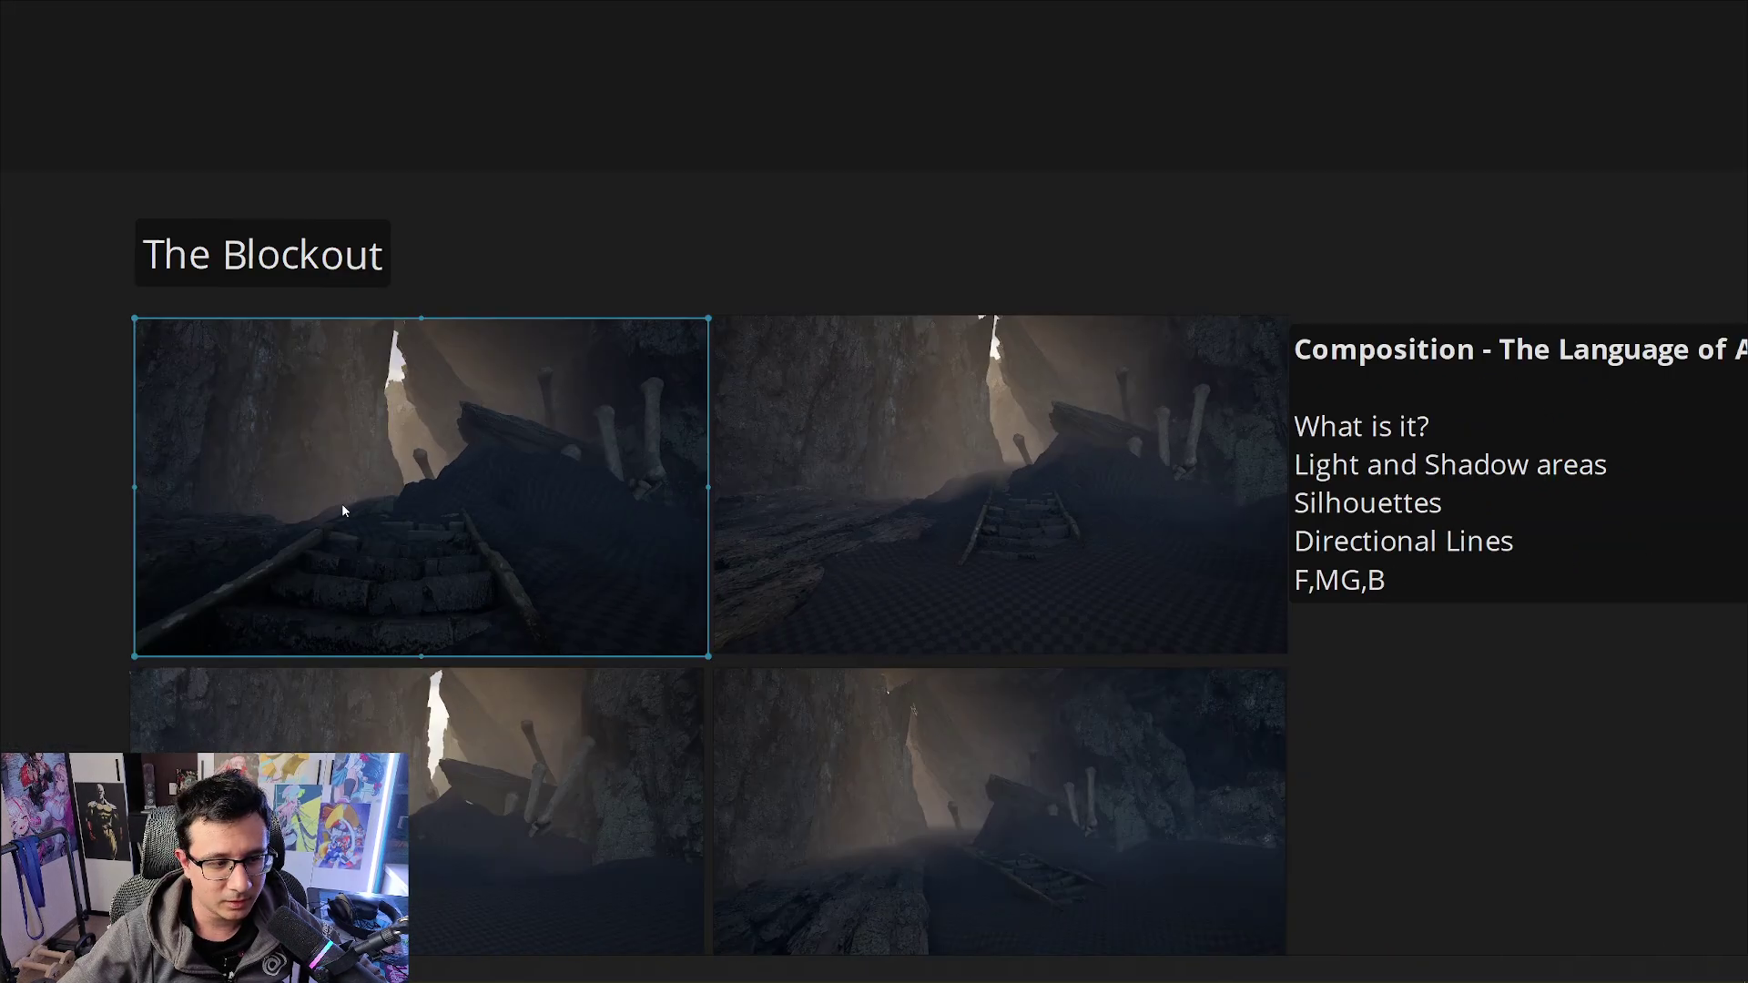
pyautogui.rightClick(341, 503)
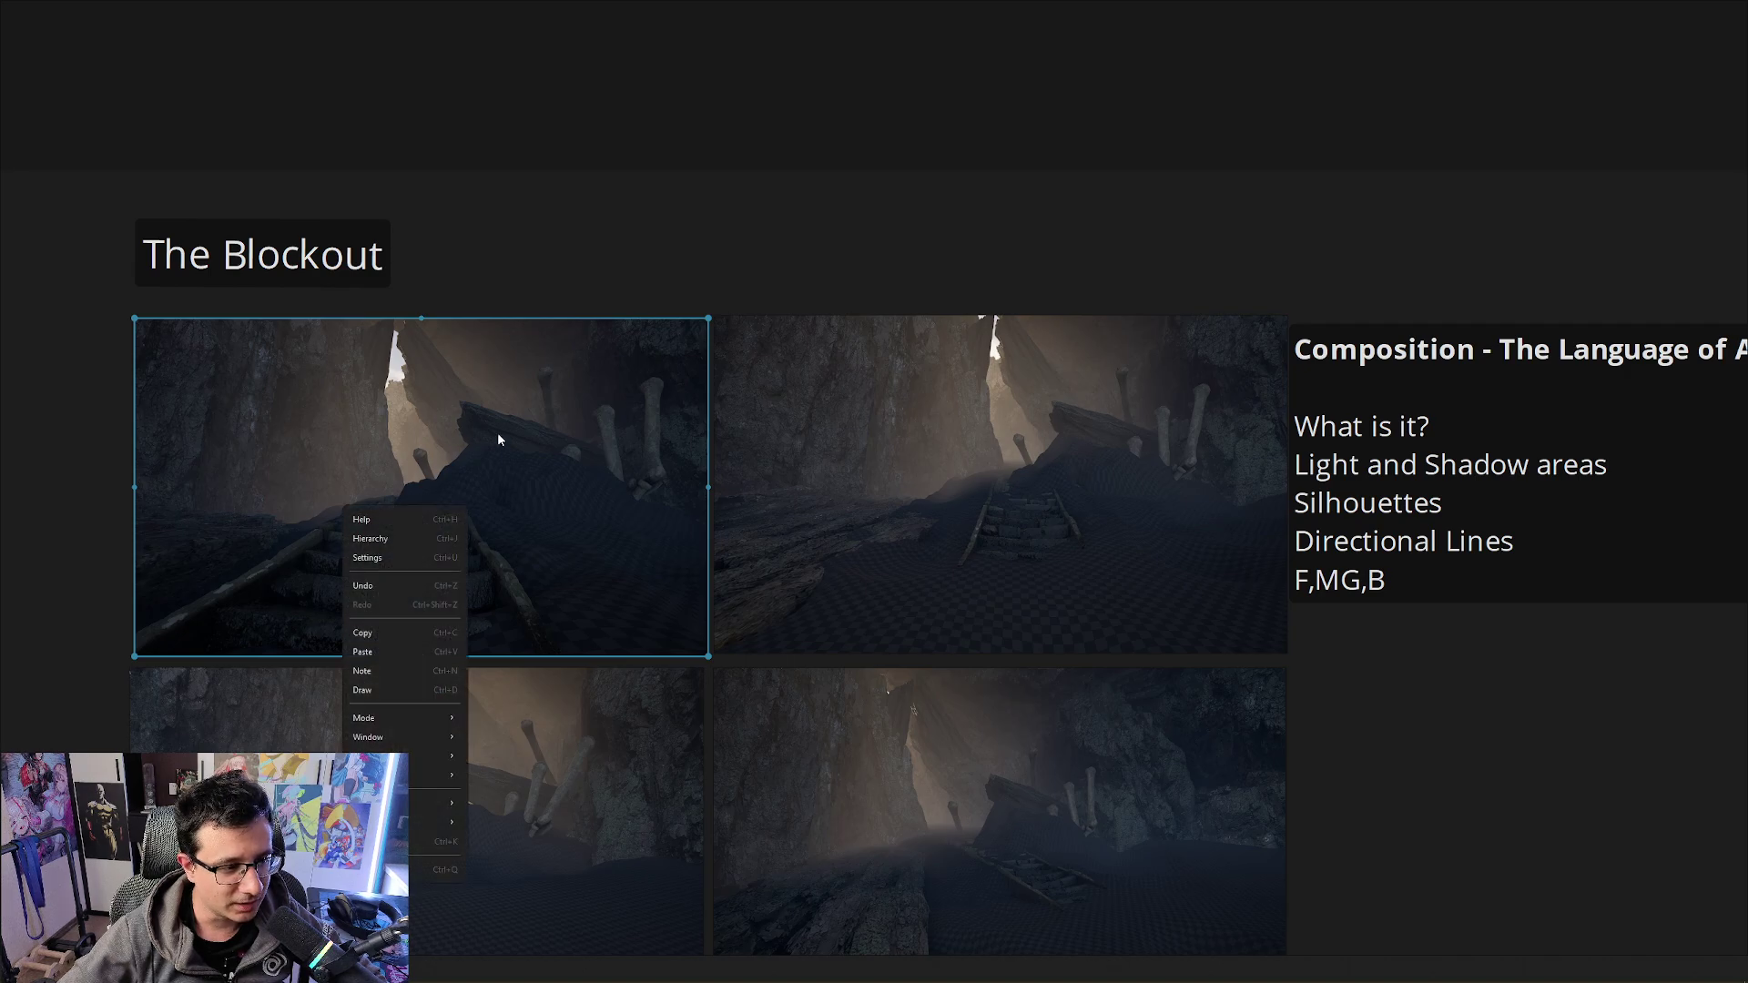
pyautogui.click(550, 395)
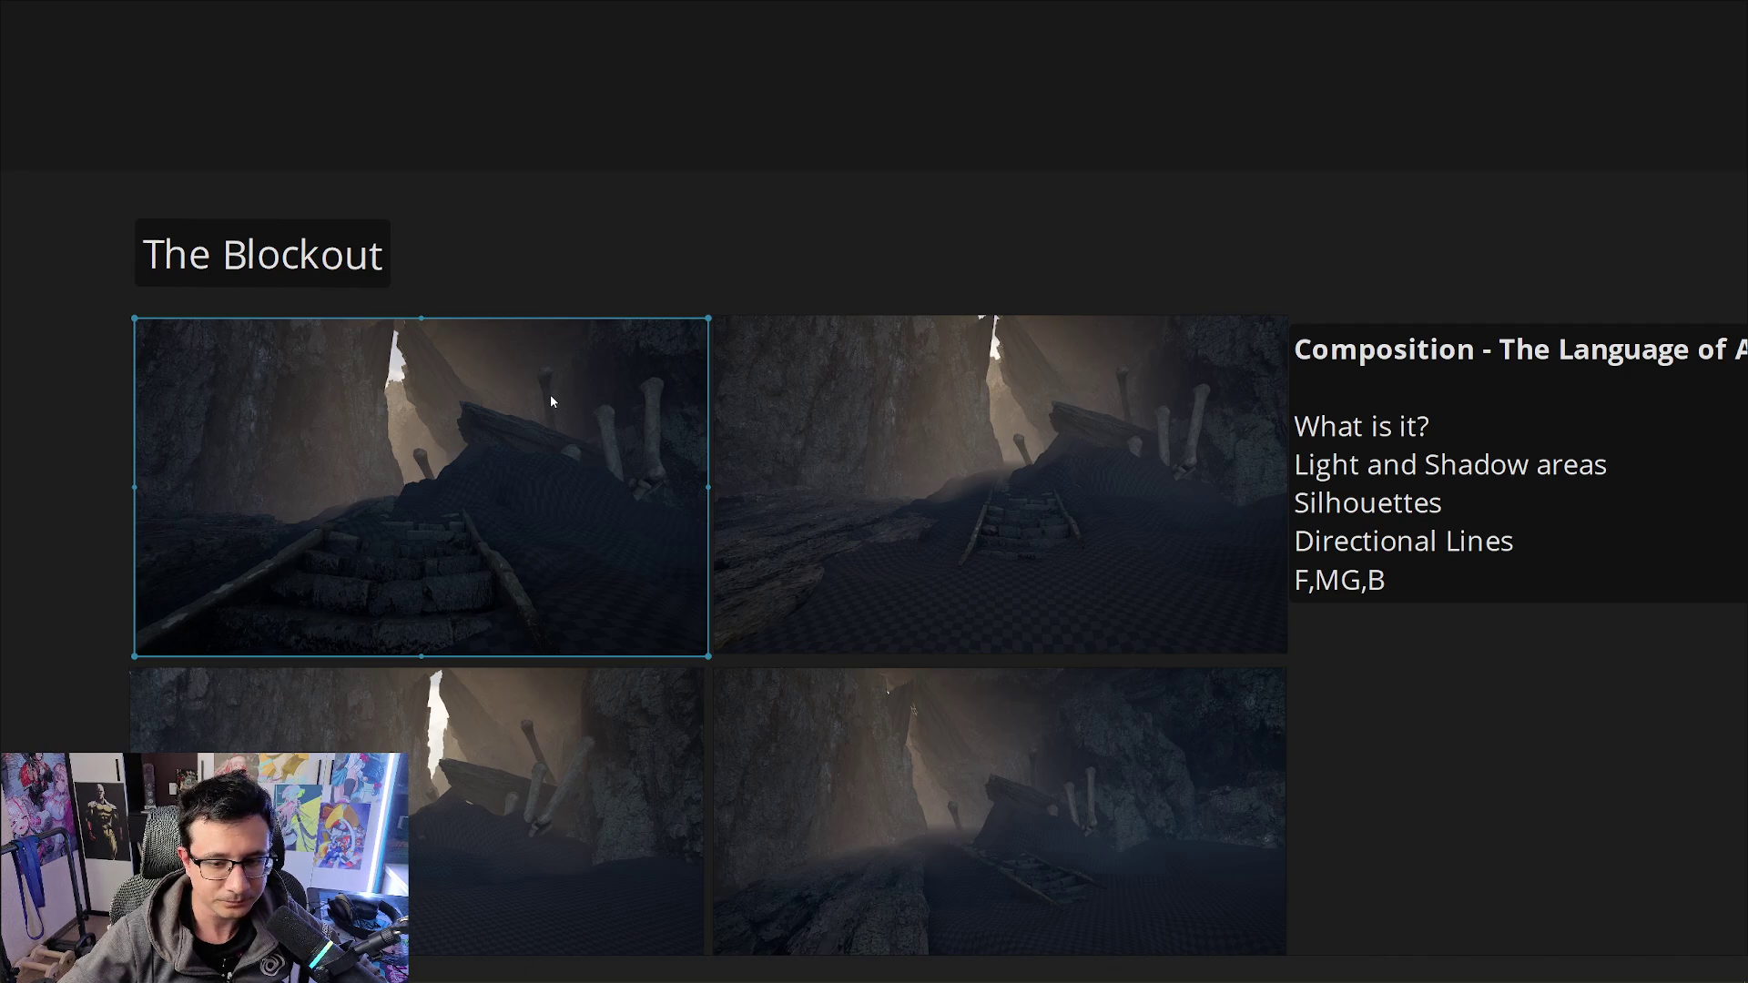
# Highlight the composition notes, enlarge the close-up stairs image, and capture it for annotation
pyautogui.click(1499, 580)
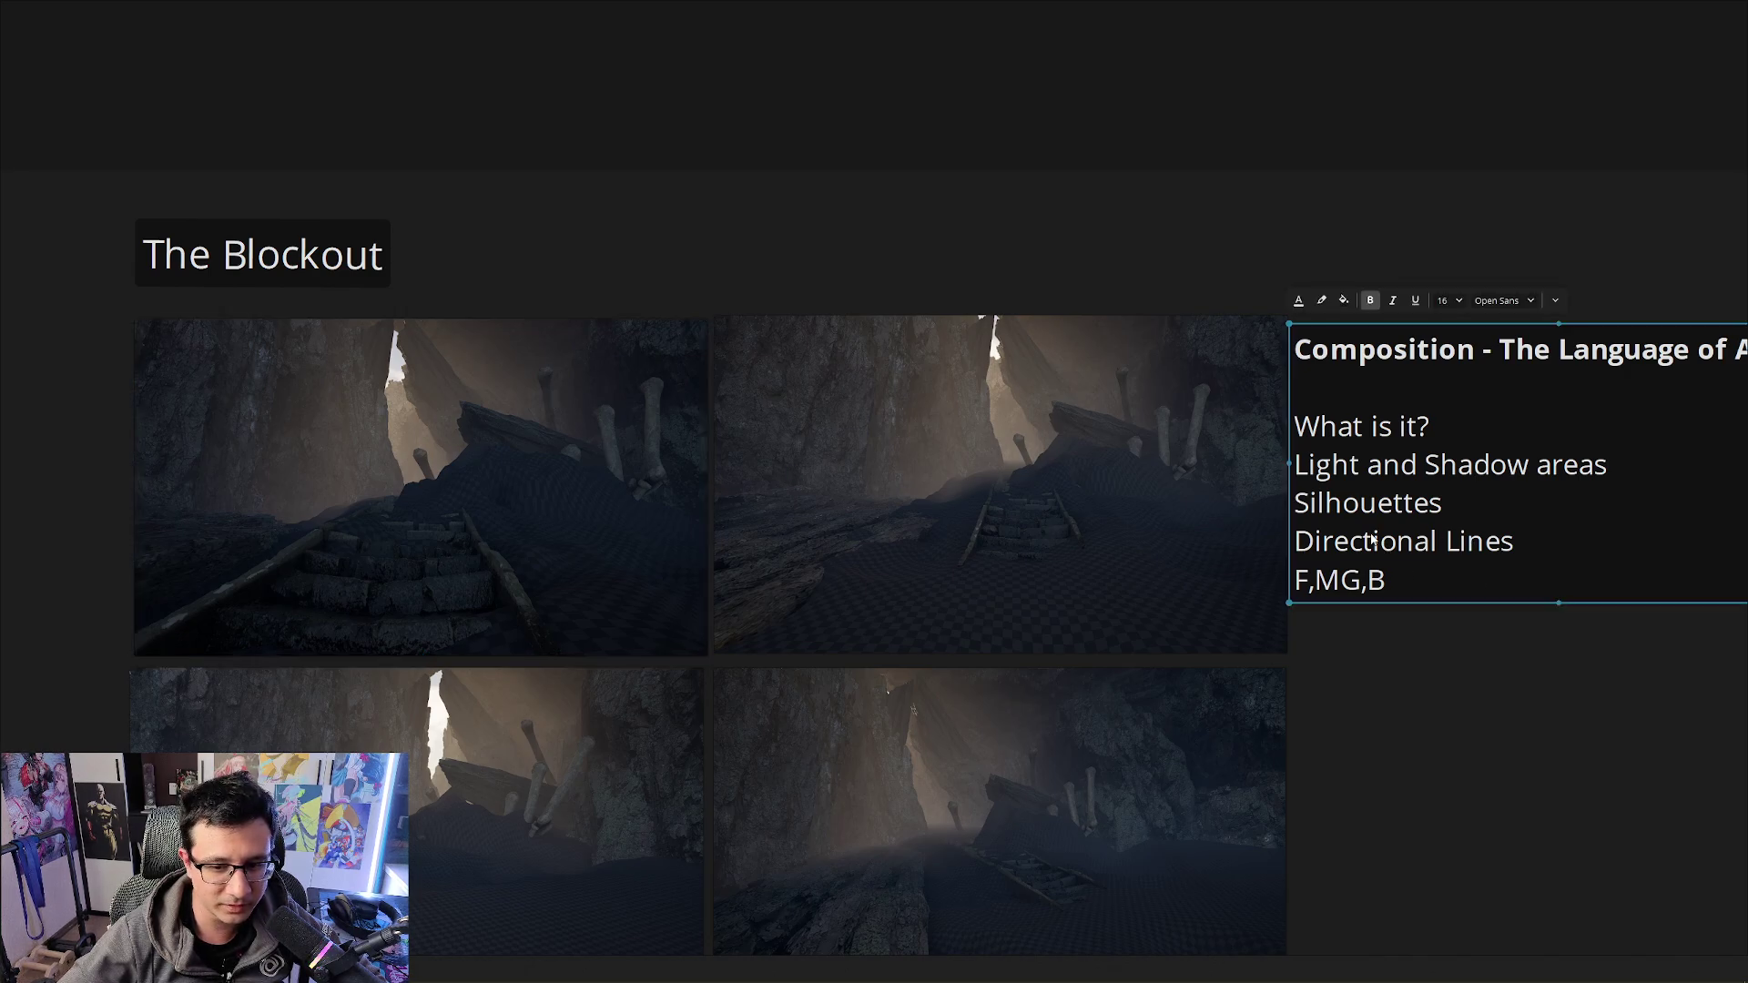
pyautogui.doubleClick(472, 543)
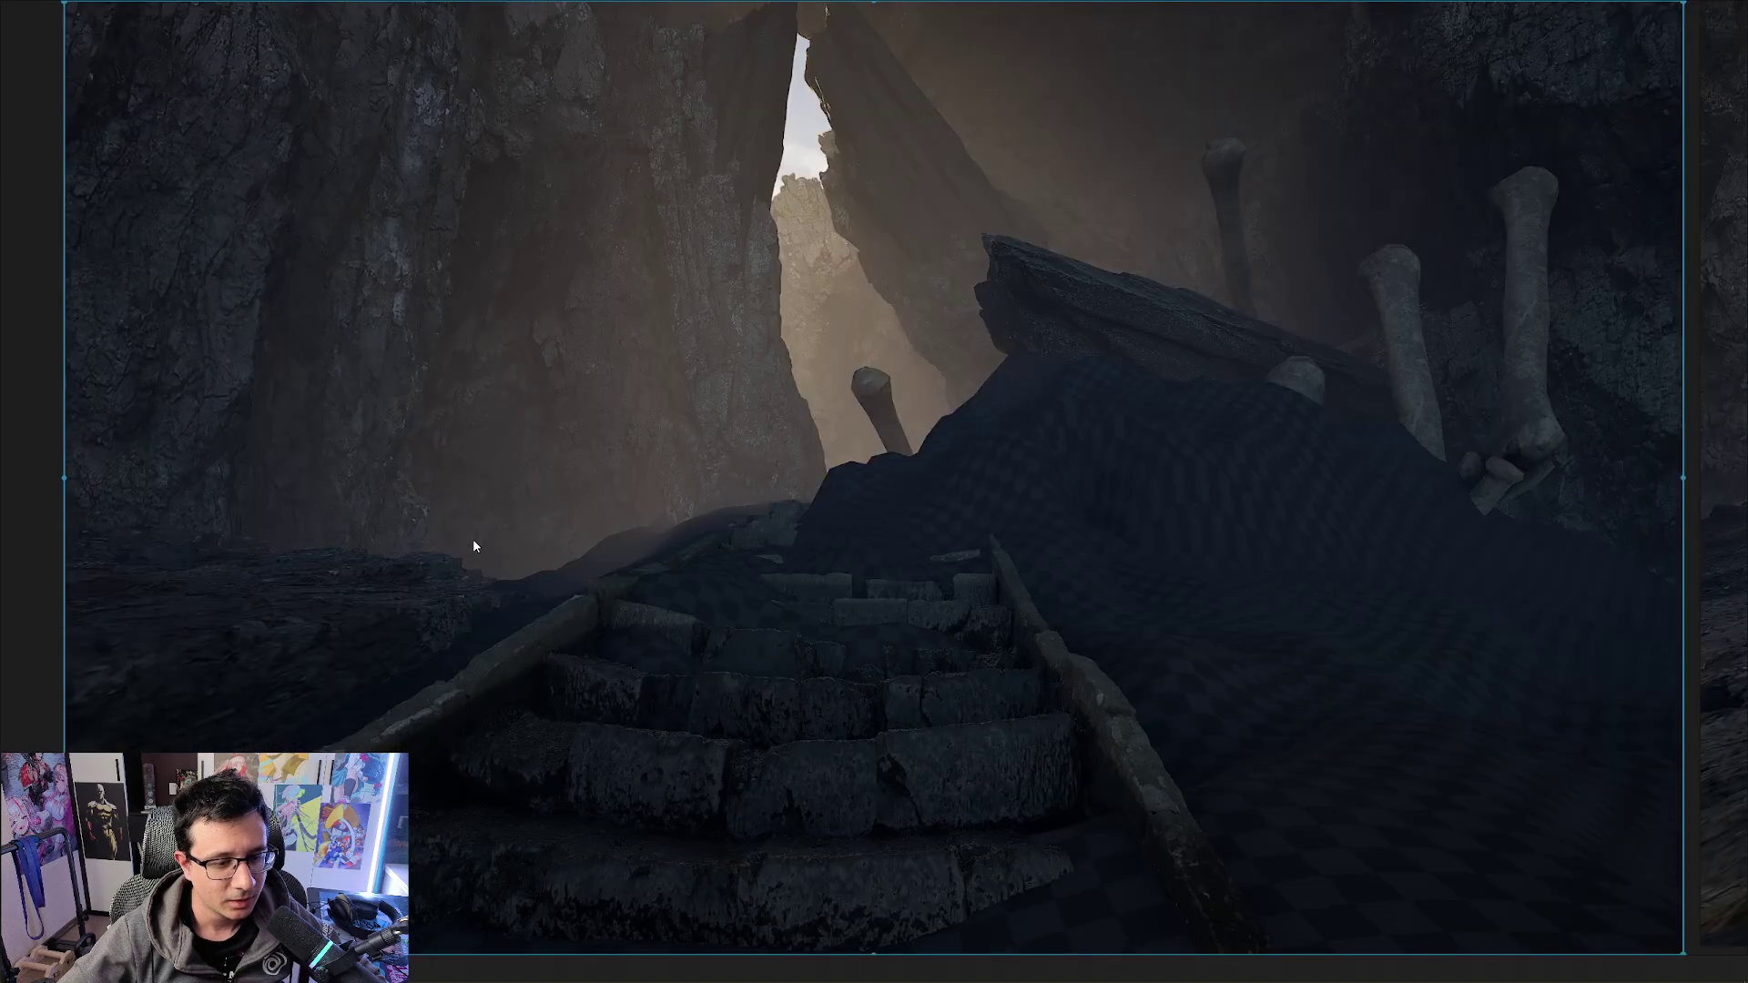
pyautogui.press('ctrl+Print')
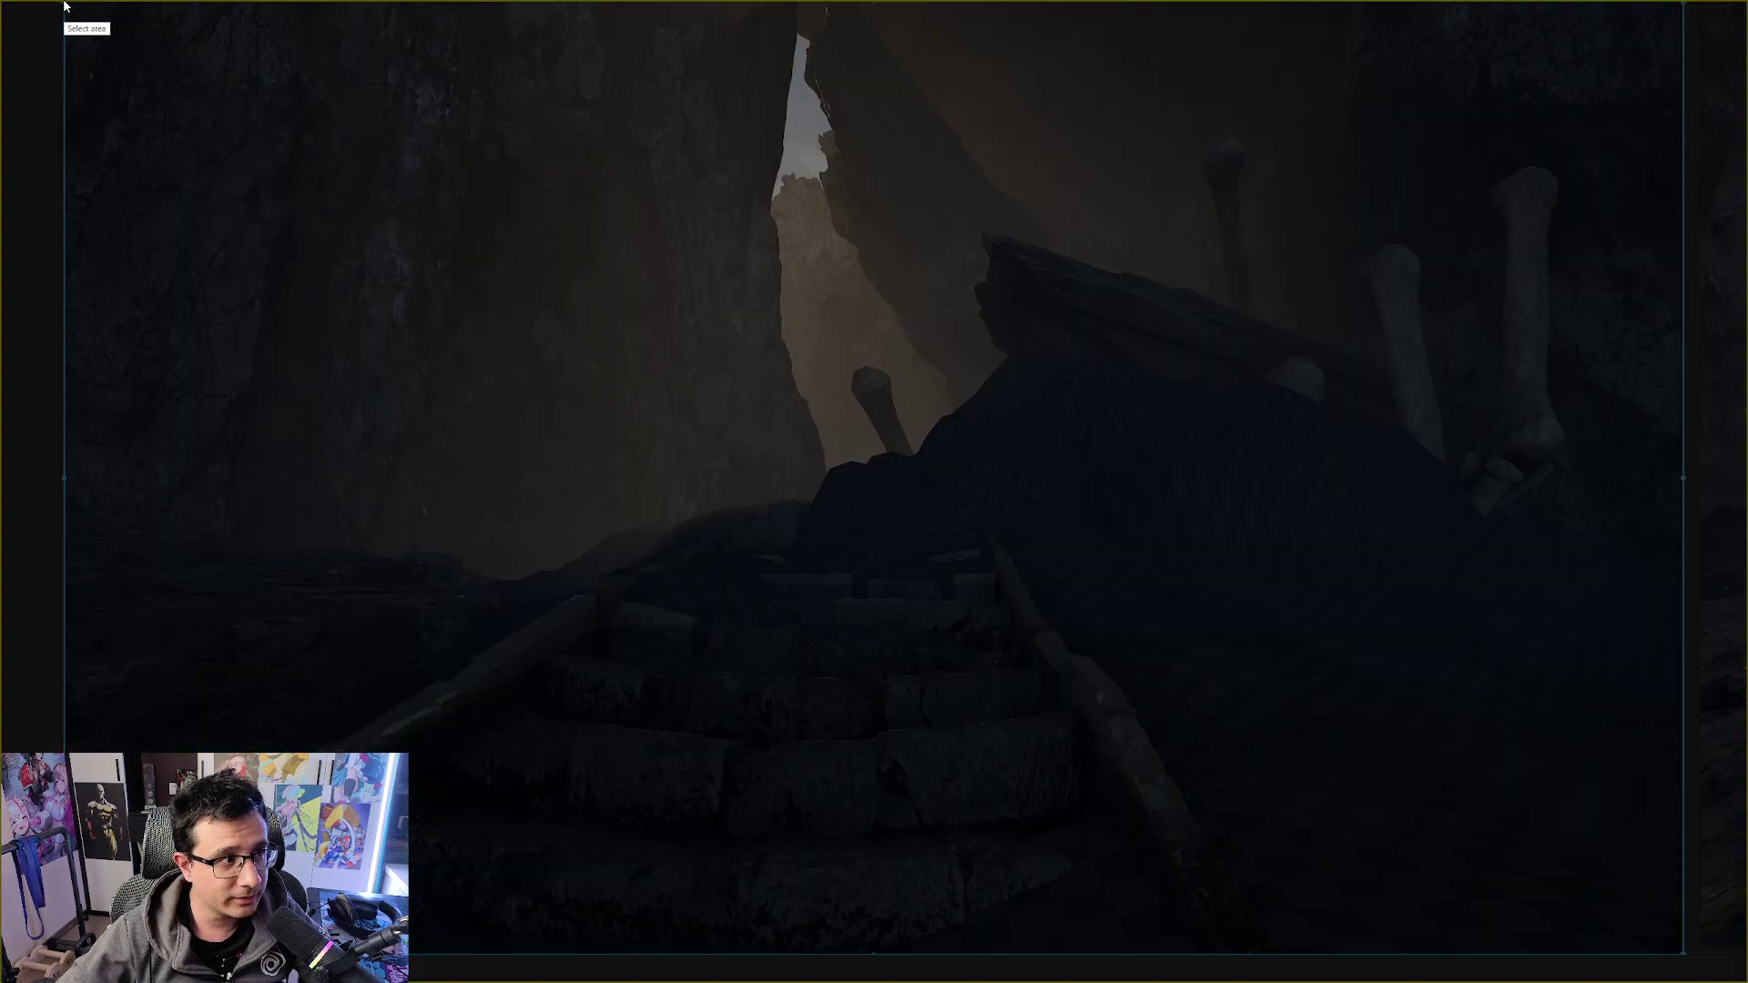
pyautogui.moveTo(63, 2); pyautogui.dragTo(1689, 958)
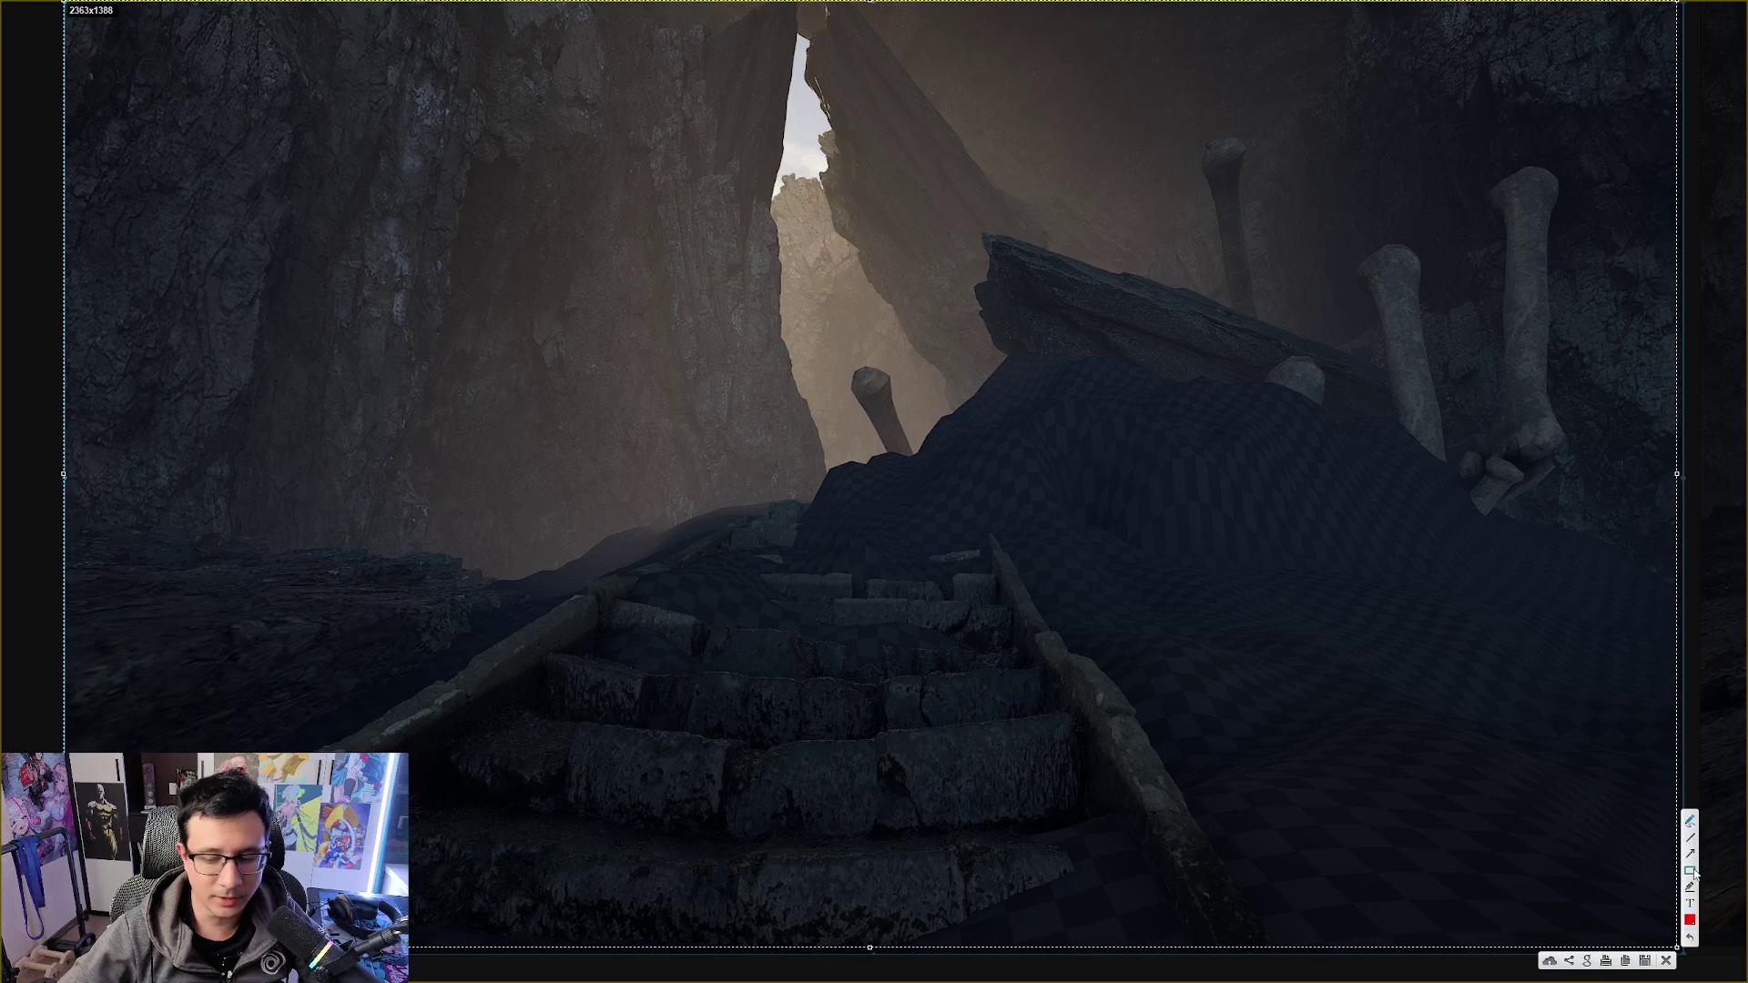
# Trace red directional arrows along the left stair rail, up the mound and rock slab, and around the edges of the cave opening
pyautogui.moveTo(296, 755); pyautogui.dragTo(410, 703)
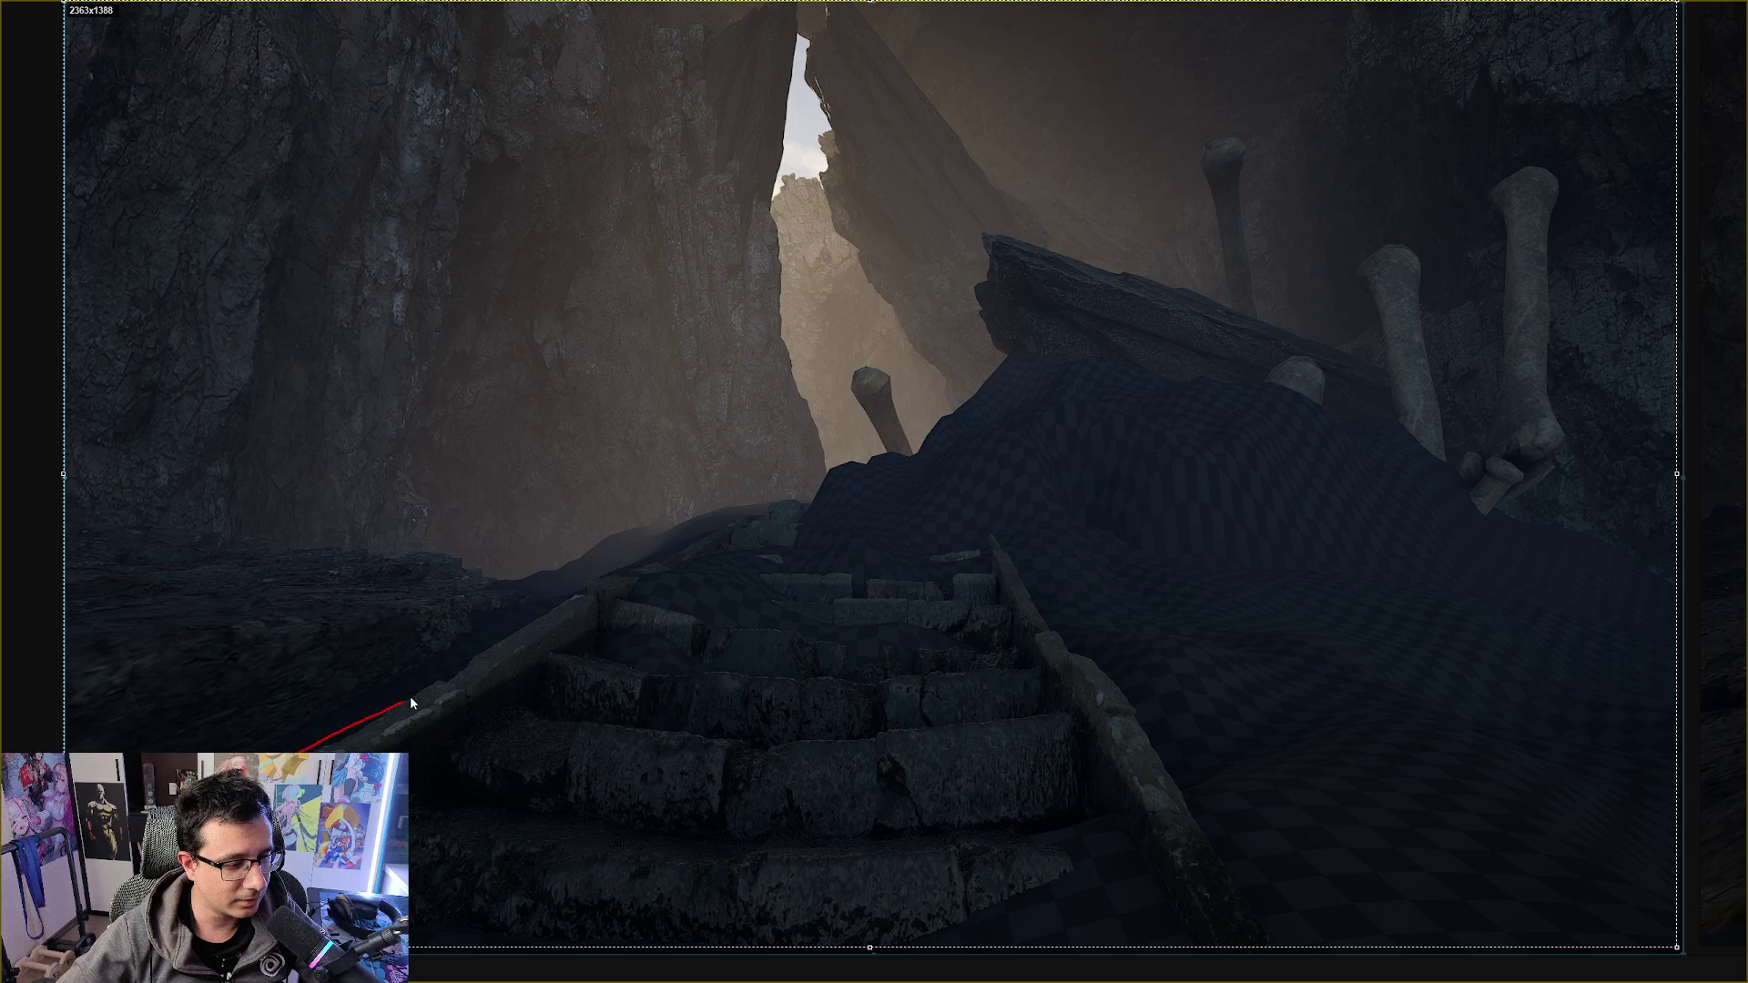
pyautogui.moveTo(620, 565)
pyautogui.mouseDown()
pyautogui.moveTo(727, 525)
pyautogui.moveTo(687, 571)
pyautogui.mouseUp()
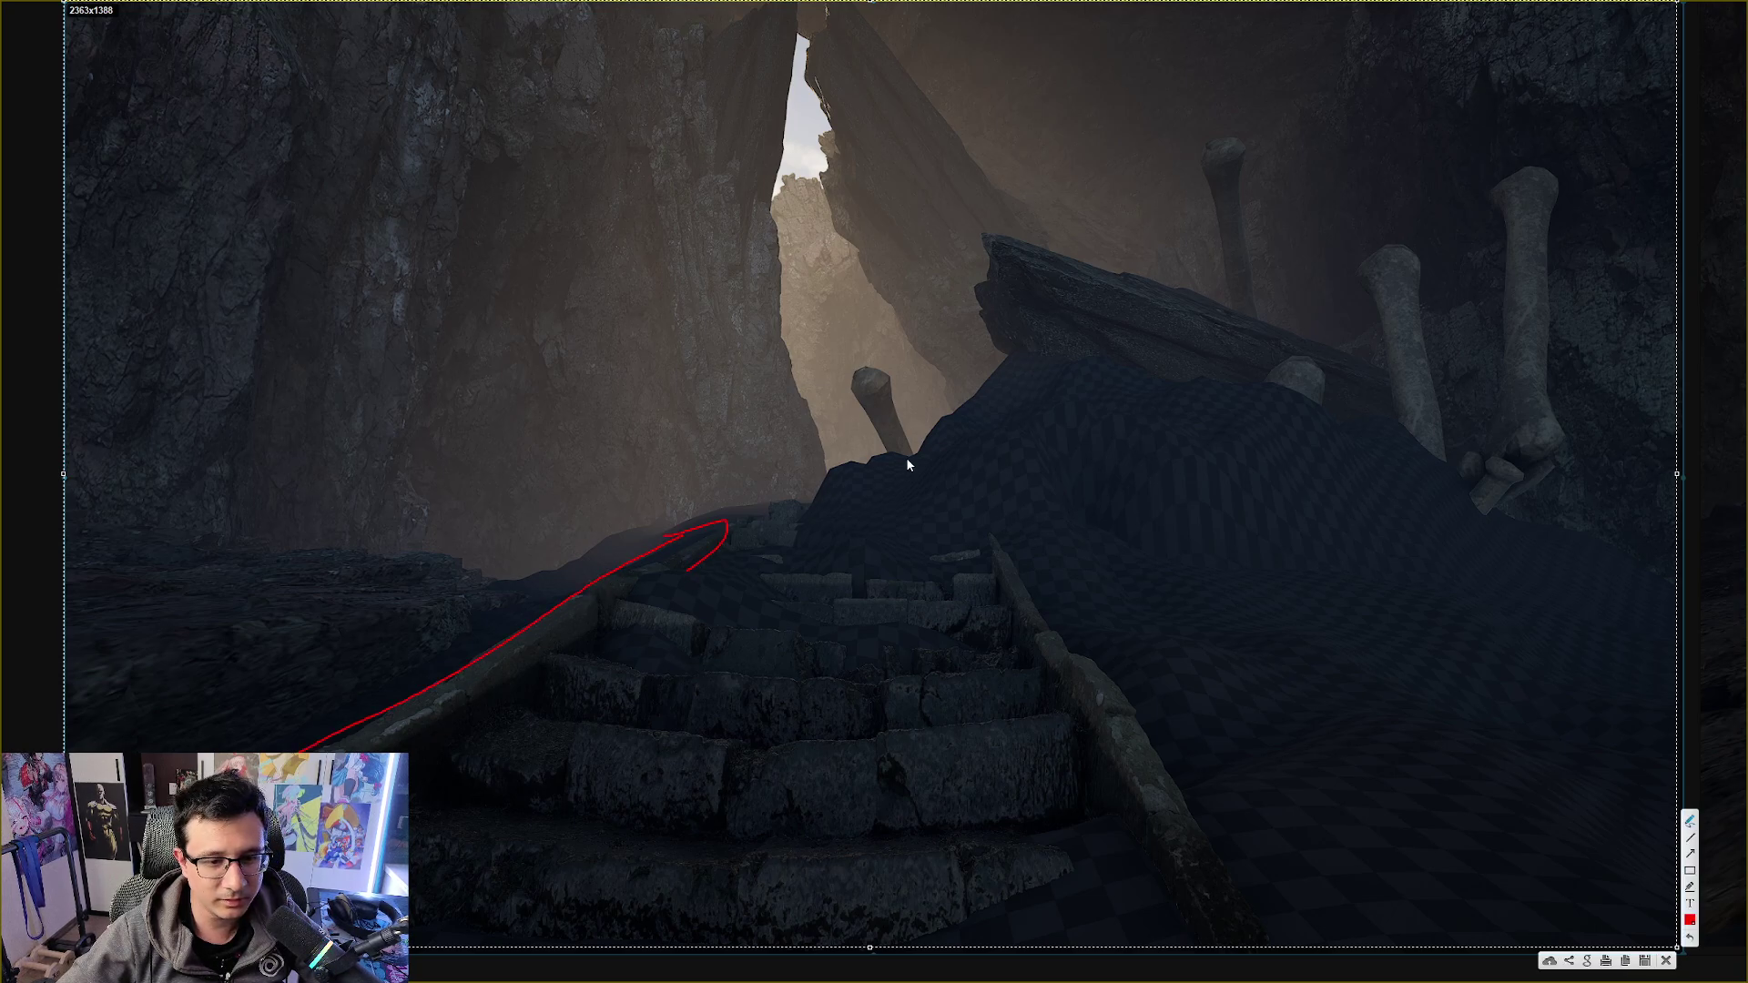
pyautogui.click(797, 478)
pyautogui.moveTo(802, 481)
pyautogui.mouseDown()
pyautogui.moveTo(938, 438)
pyautogui.moveTo(986, 389)
pyautogui.mouseUp()
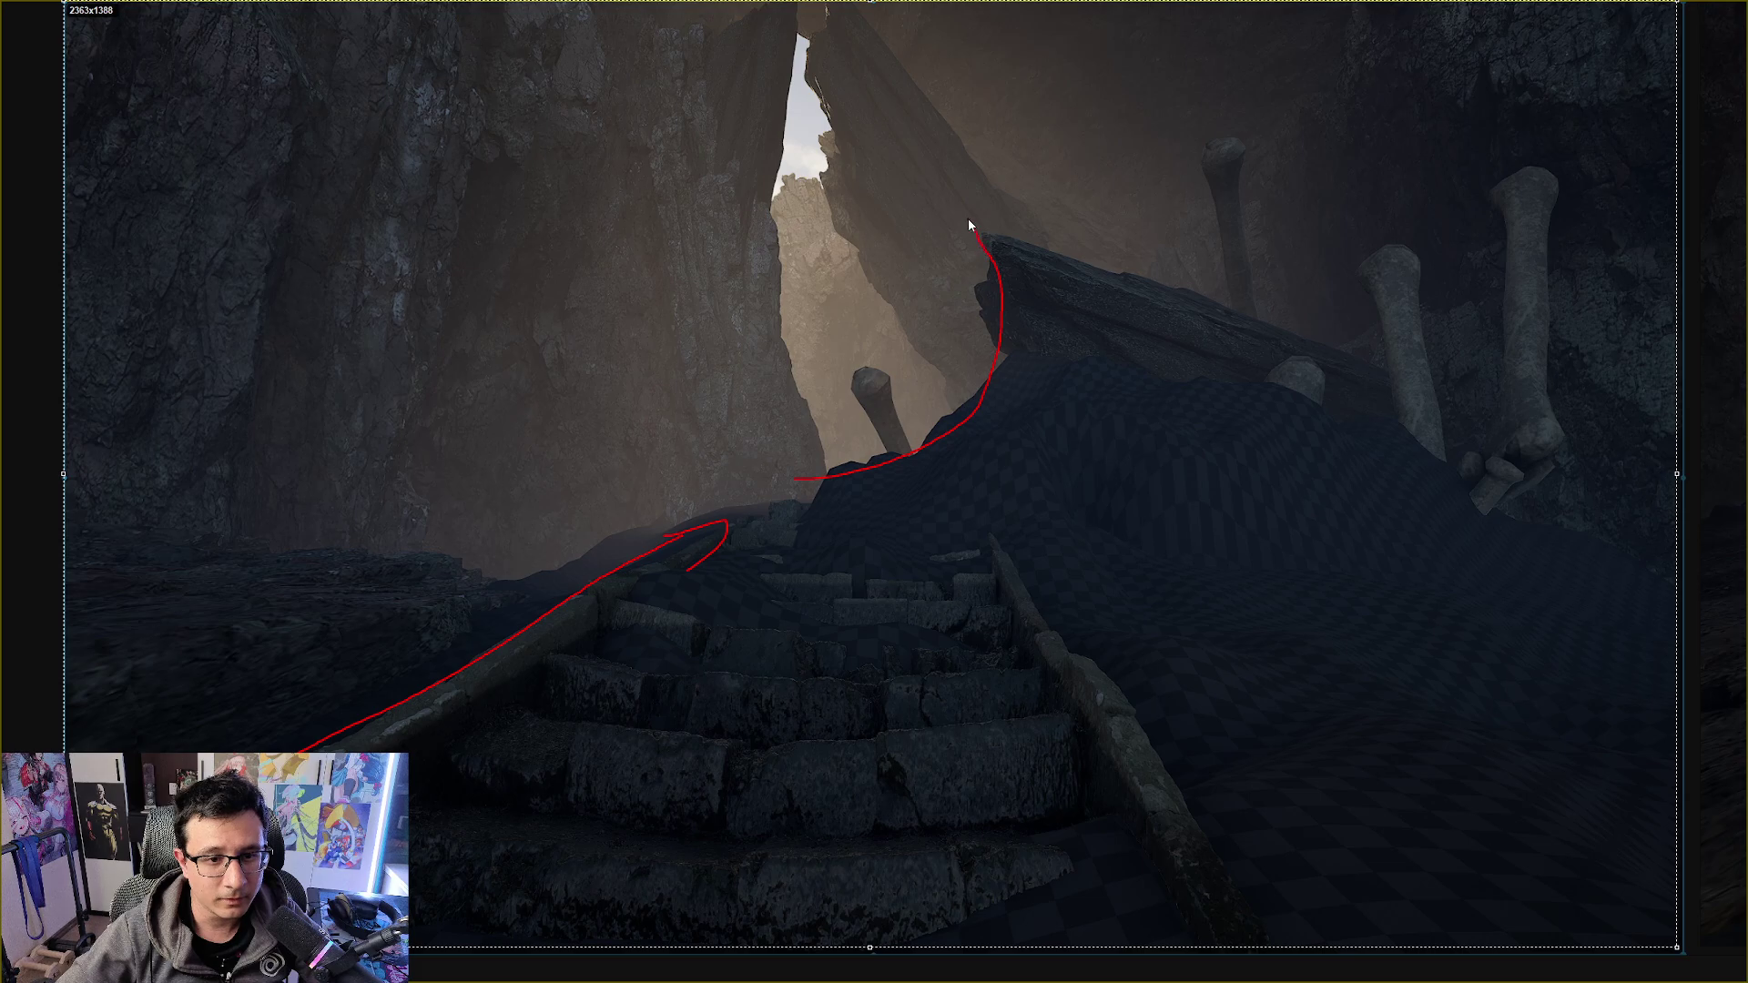
pyautogui.moveTo(969, 220)
pyautogui.mouseDown()
pyautogui.moveTo(974, 259)
pyautogui.moveTo(984, 215)
pyautogui.moveTo(832, 58)
pyautogui.moveTo(830, 34)
pyautogui.moveTo(856, 36)
pyautogui.moveTo(790, 127)
pyautogui.moveTo(776, 236)
pyautogui.moveTo(817, 469)
pyautogui.moveTo(831, 434)
pyautogui.mouseUp()
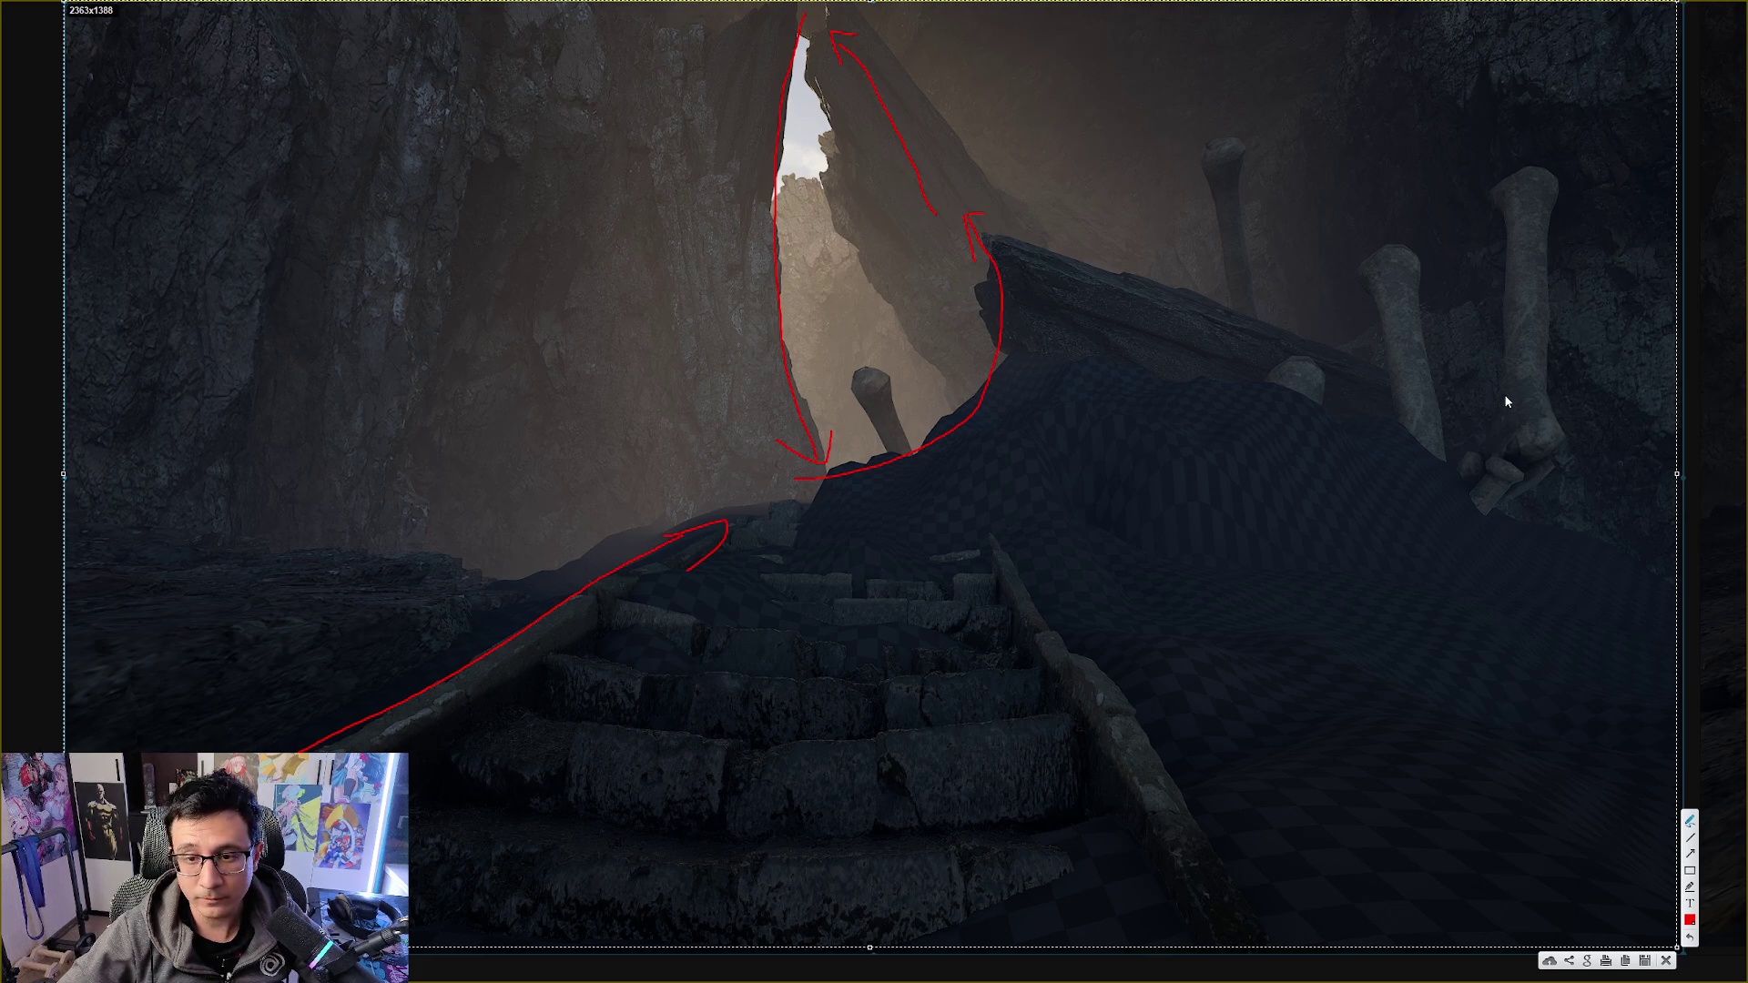
# Mark the two tall bones with vertical red lines, and add directional arrows along the slab's upper edge and the left ground ridge
pyautogui.moveTo(1502, 449); pyautogui.dragTo(1495, 173)
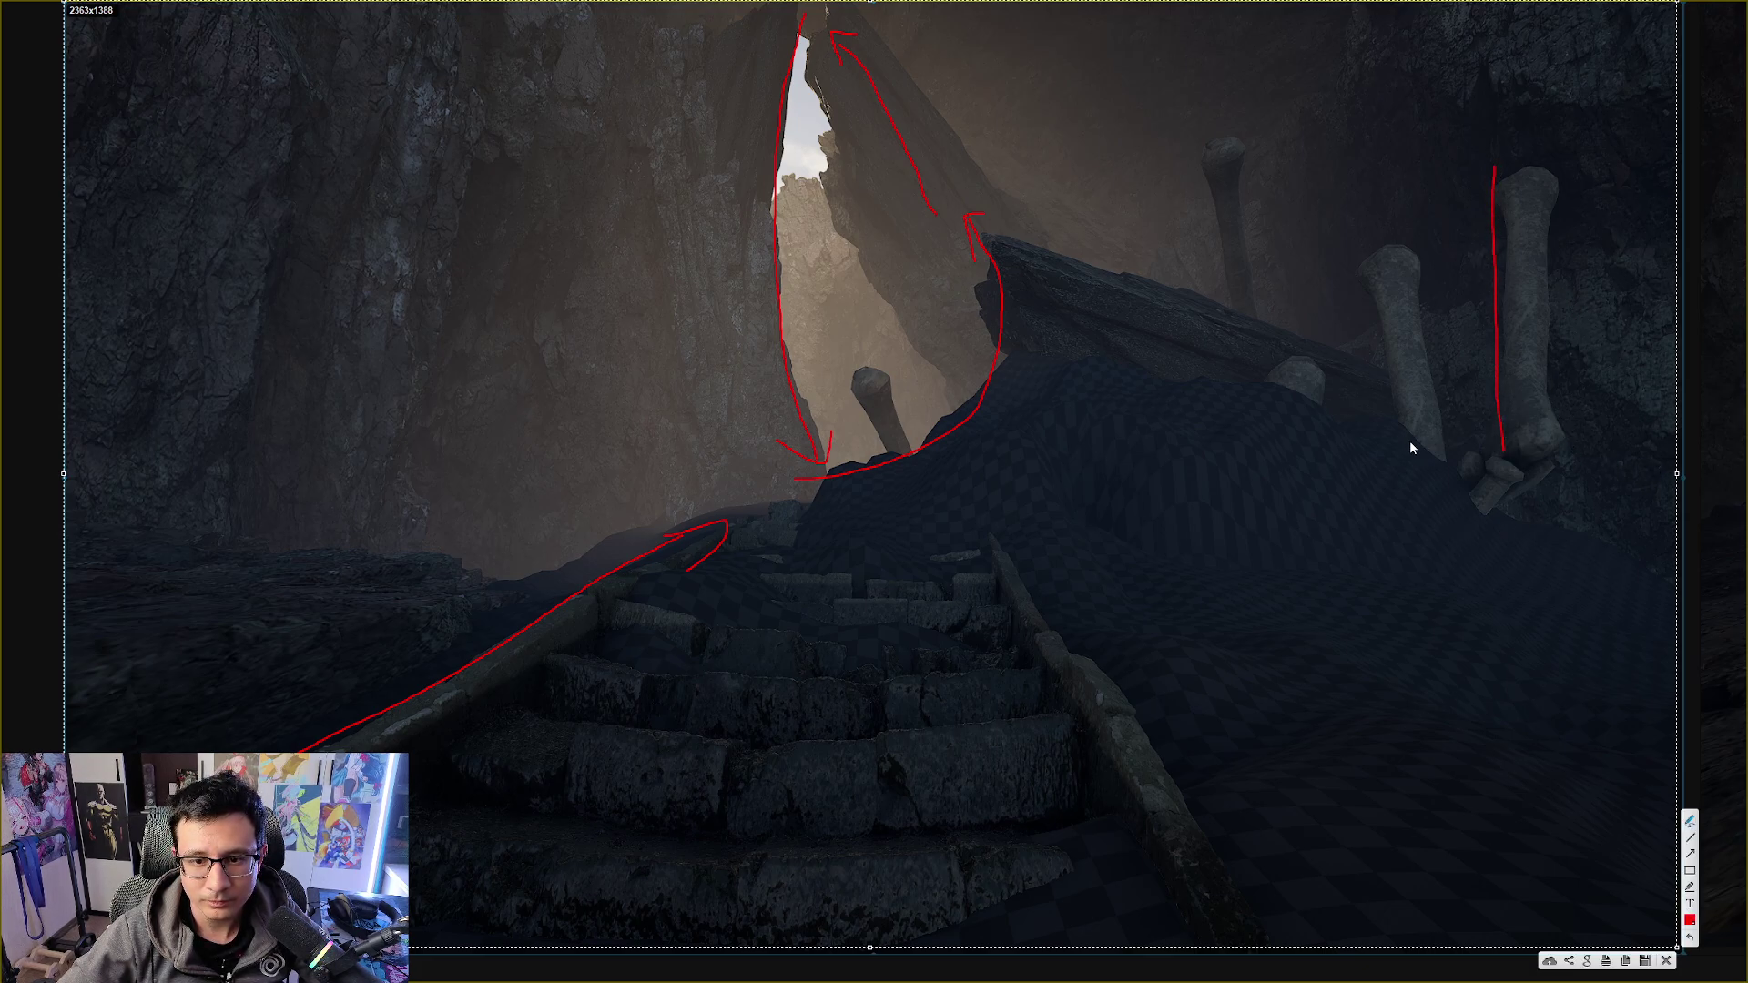
pyautogui.moveTo(1392, 441); pyautogui.dragTo(1389, 226)
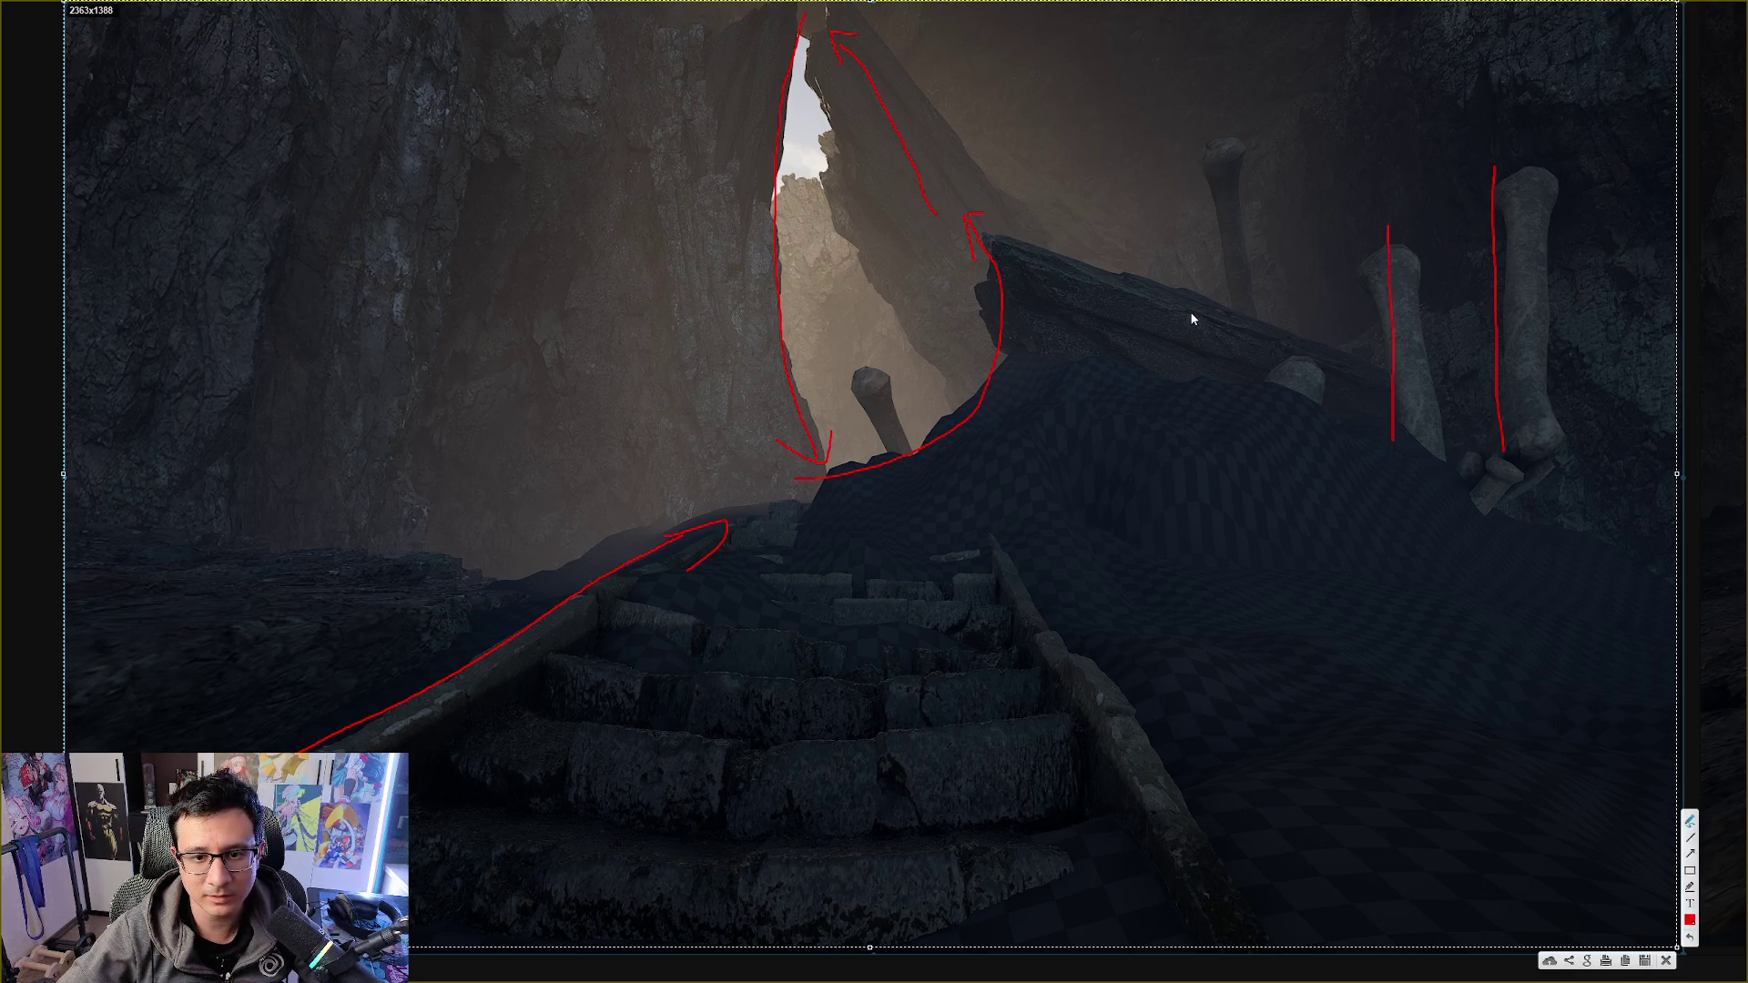
pyautogui.moveTo(1378, 361); pyautogui.dragTo(1378, 362)
pyautogui.moveTo(1118, 266)
pyautogui.mouseDown()
pyautogui.moveTo(1022, 241)
pyautogui.moveTo(1015, 215)
pyautogui.moveTo(1028, 256)
pyautogui.mouseUp()
pyautogui.moveTo(1366, 339); pyautogui.dragTo(1393, 360)
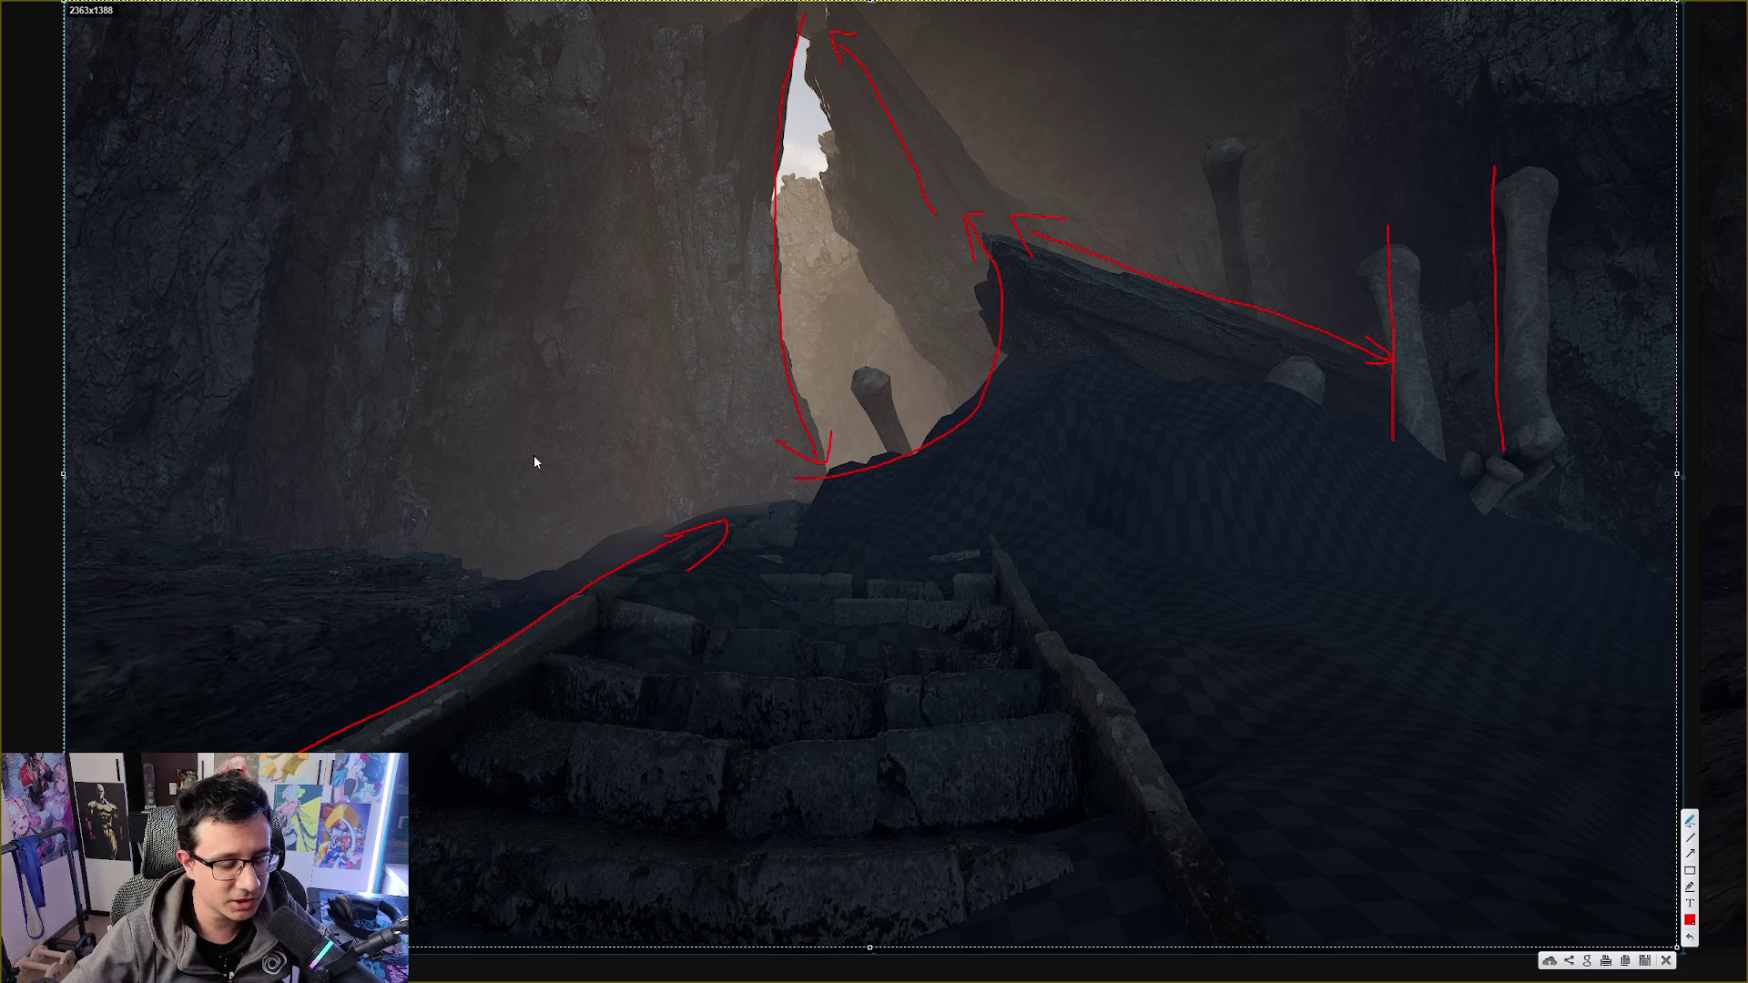
pyautogui.moveTo(88, 551); pyautogui.dragTo(430, 548)
pyautogui.moveTo(557, 561)
pyautogui.mouseDown()
pyautogui.moveTo(674, 531)
pyautogui.moveTo(703, 497)
pyautogui.moveTo(683, 522)
pyautogui.mouseUp()
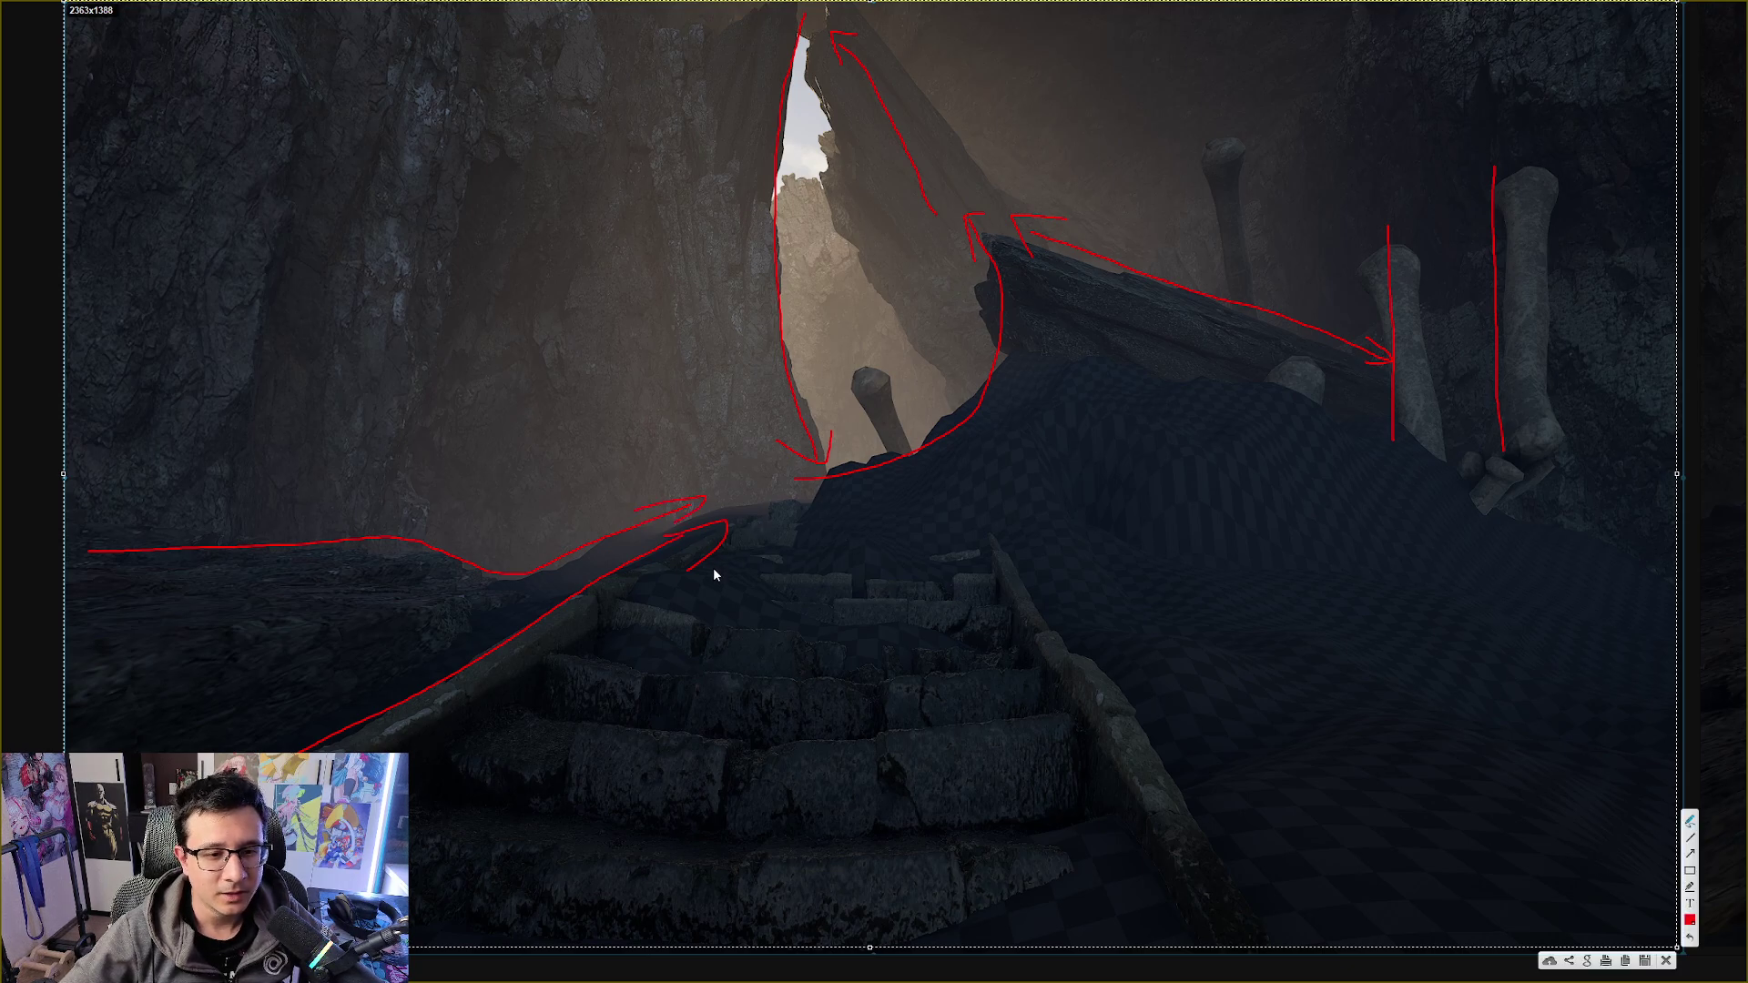
# Set the drawing colour to cyan and draw an oval loop with direction arrowheads inside the cave opening
pyautogui.click(1689, 920)
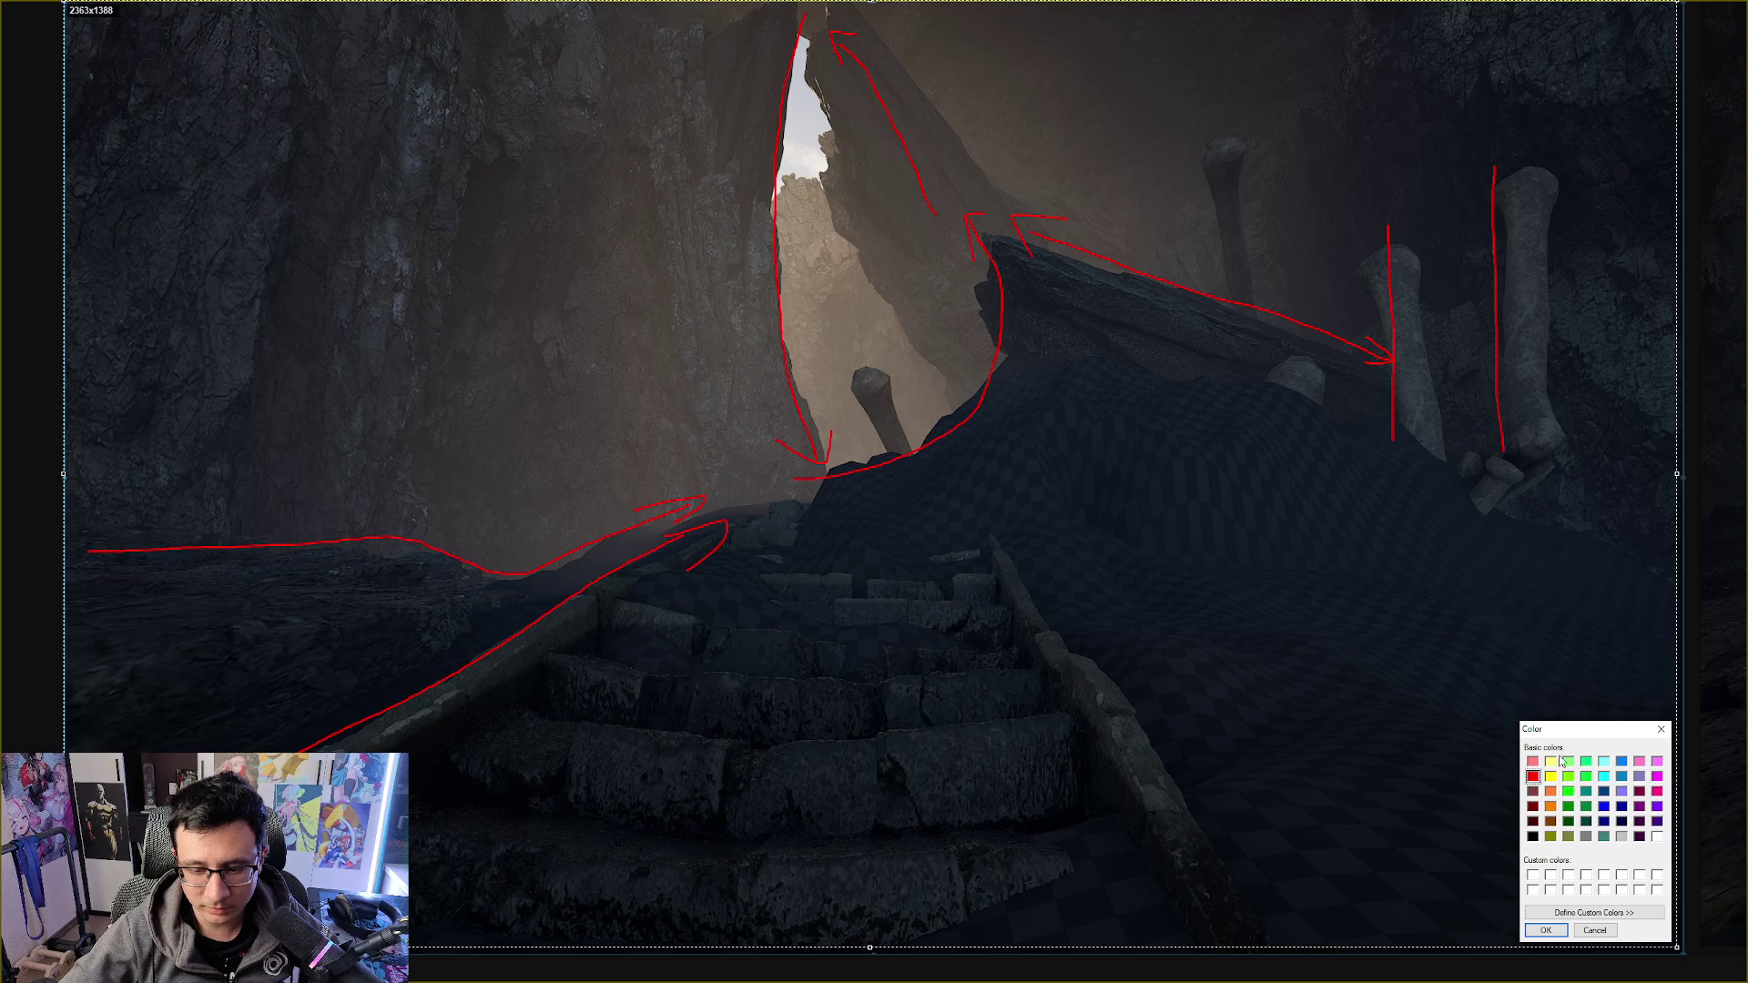
pyautogui.click(1605, 776)
pyautogui.click(1545, 929)
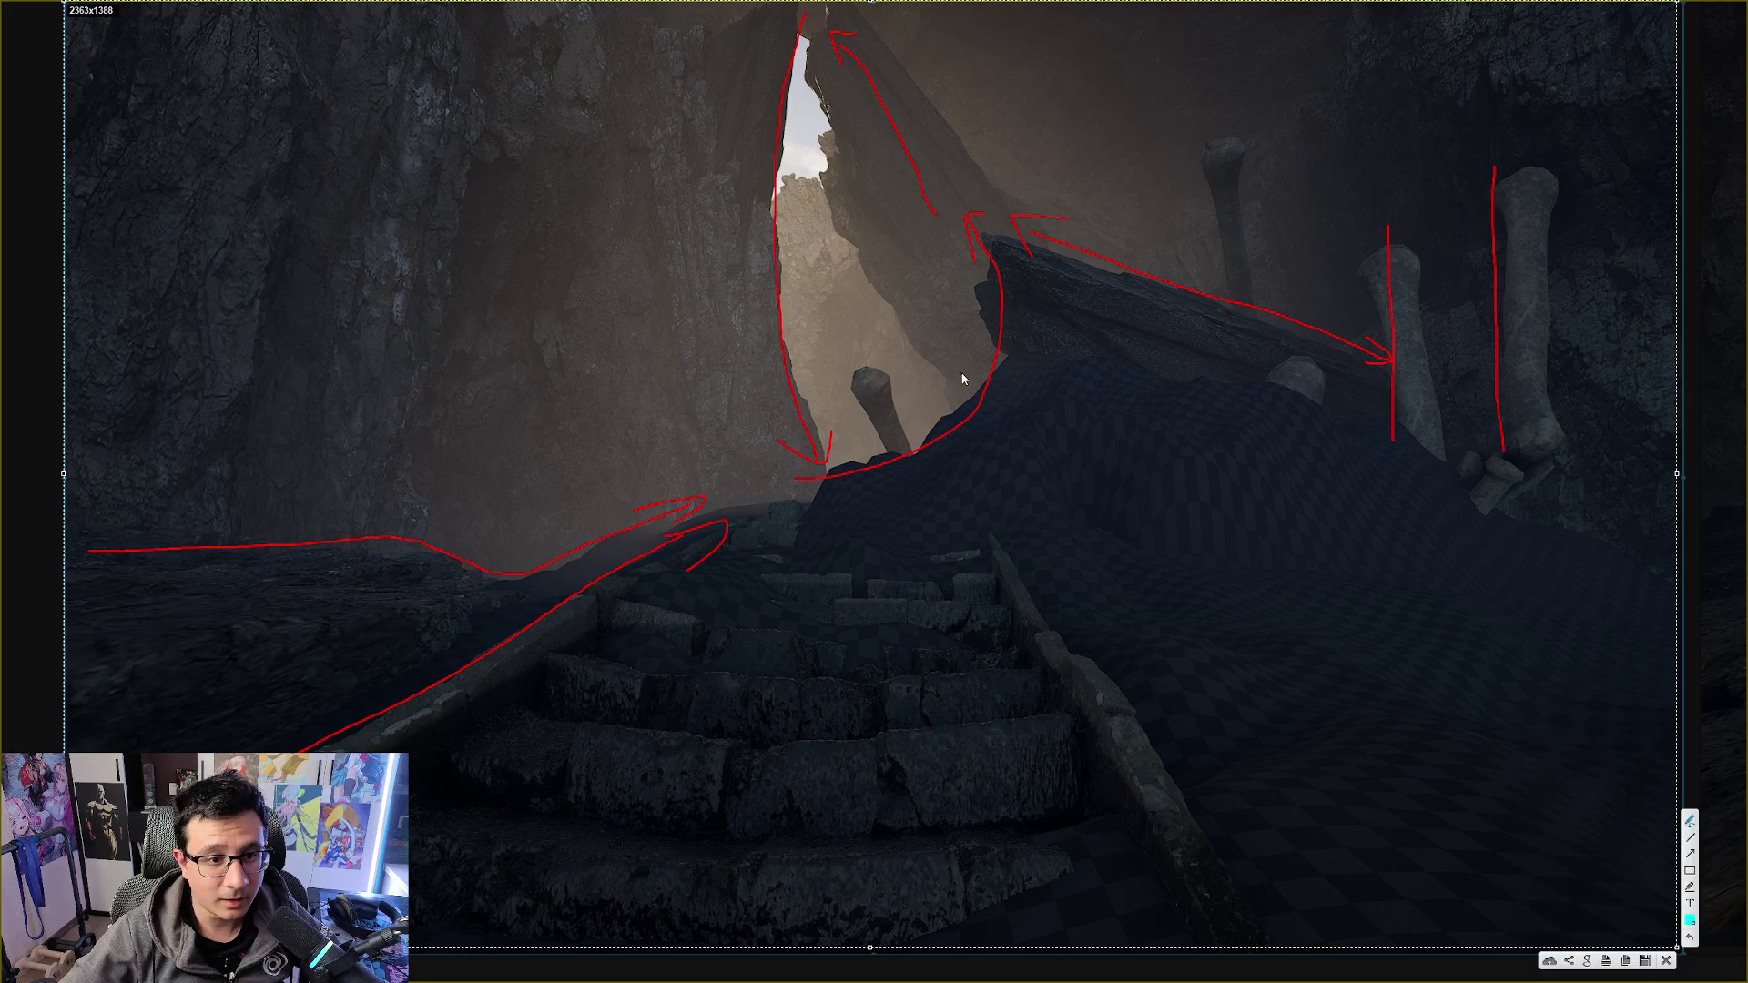
pyautogui.moveTo(965, 365)
pyautogui.mouseDown()
pyautogui.moveTo(898, 195)
pyautogui.moveTo(862, 155)
pyautogui.moveTo(838, 161)
pyautogui.moveTo(809, 275)
pyautogui.moveTo(825, 384)
pyautogui.moveTo(891, 424)
pyautogui.moveTo(965, 364)
pyautogui.mouseUp()
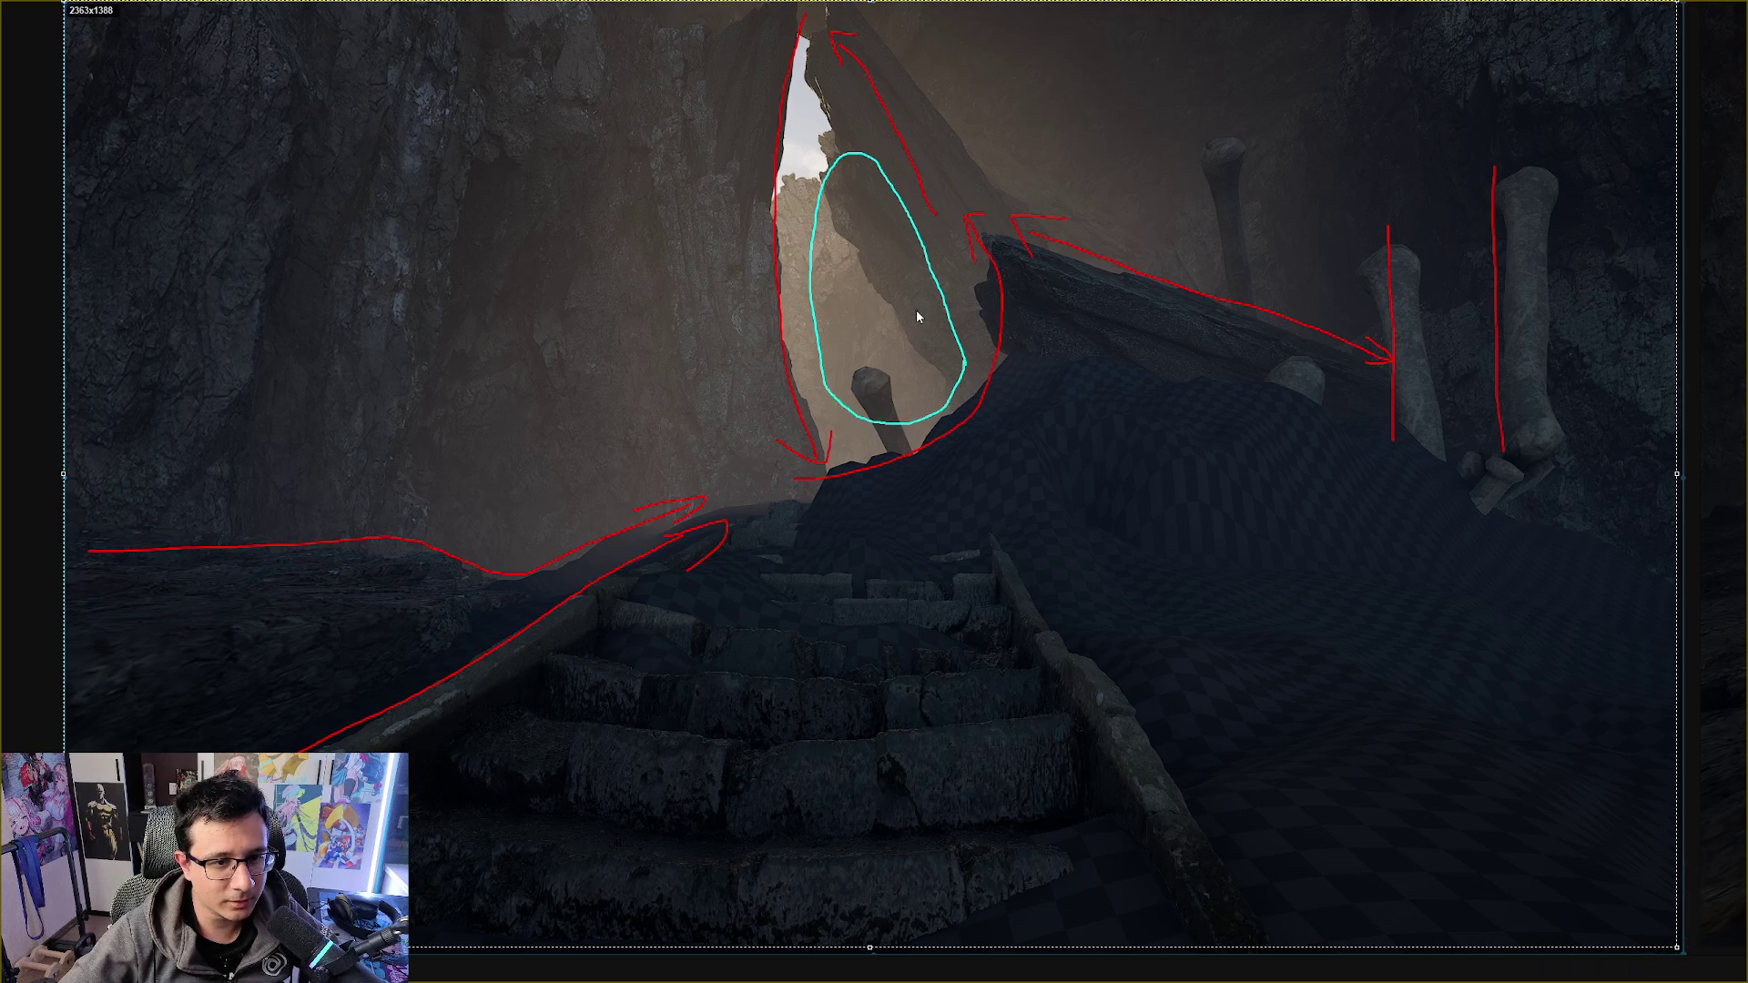
pyautogui.moveTo(916, 309); pyautogui.dragTo(940, 264)
pyautogui.moveTo(842, 132)
pyautogui.mouseDown()
pyautogui.moveTo(825, 184)
pyautogui.moveTo(845, 195)
pyautogui.mouseUp()
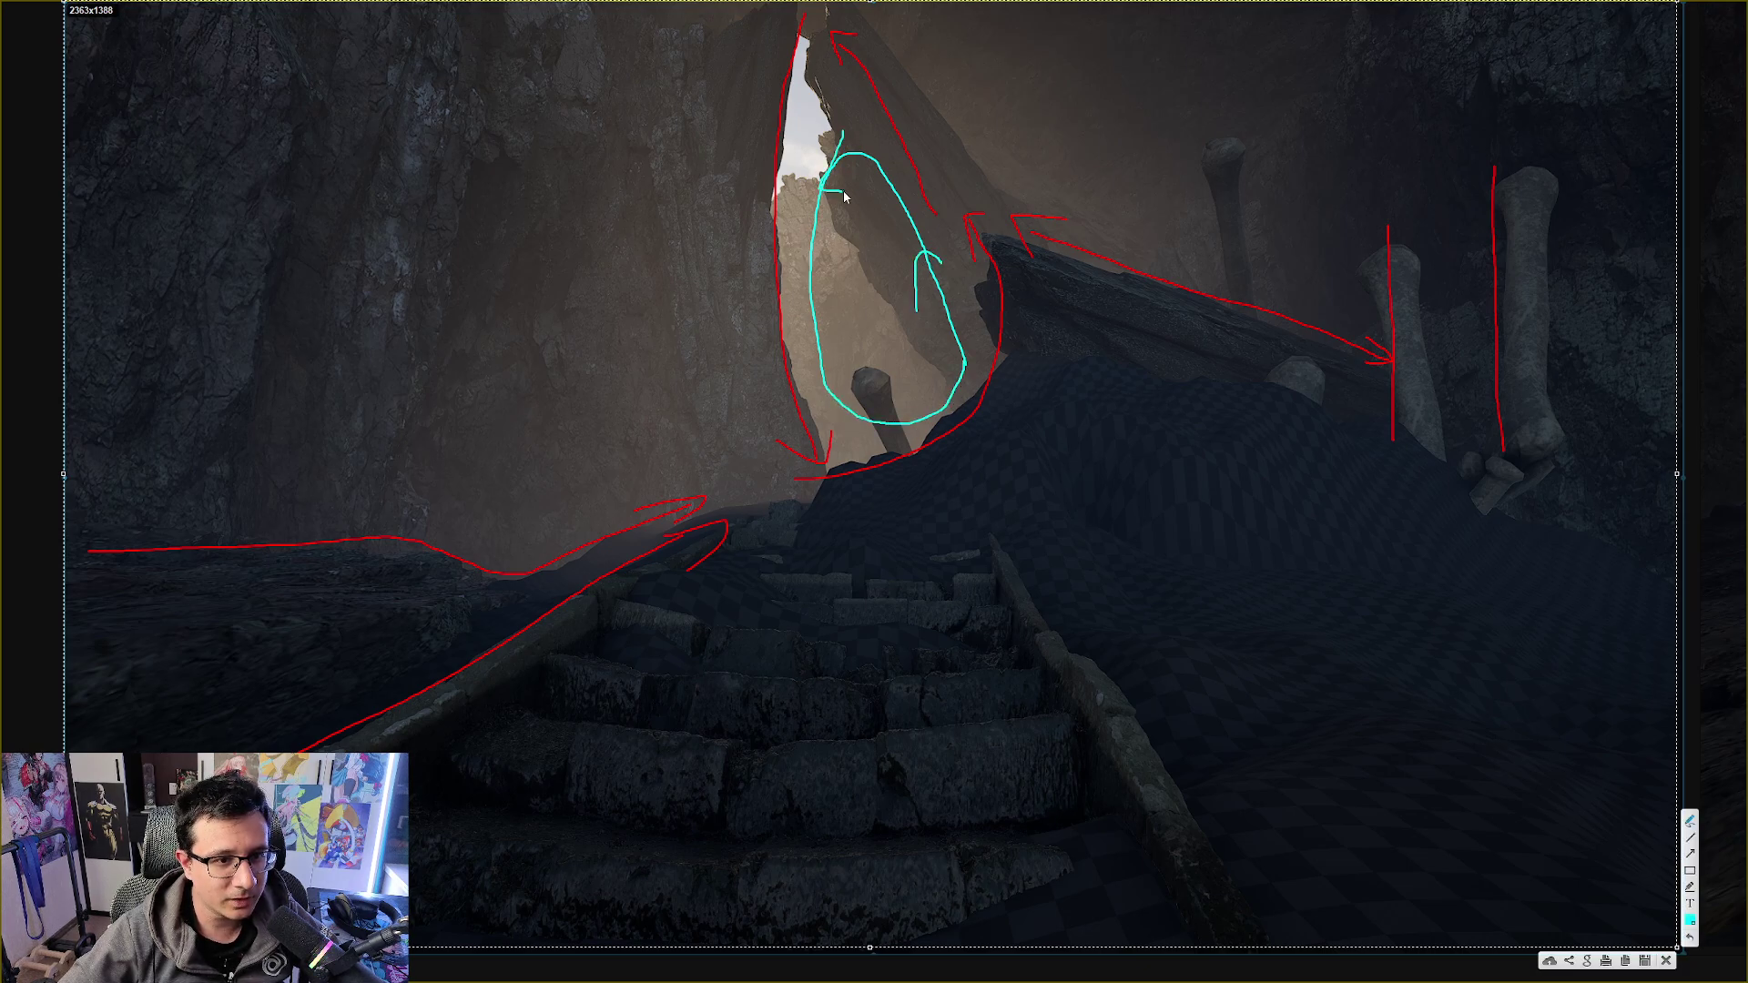
pyautogui.moveTo(791, 302); pyautogui.dragTo(833, 309)
# Finish the loop's arrowheads, circle the opening's lower and upper ends and the slab's tip in cyan, and discard the capture
pyautogui.moveTo(867, 394)
pyautogui.mouseDown()
pyautogui.moveTo(916, 421)
pyautogui.moveTo(813, 458)
pyautogui.mouseUp()
pyautogui.moveTo(974, 259); pyautogui.dragTo(979, 262)
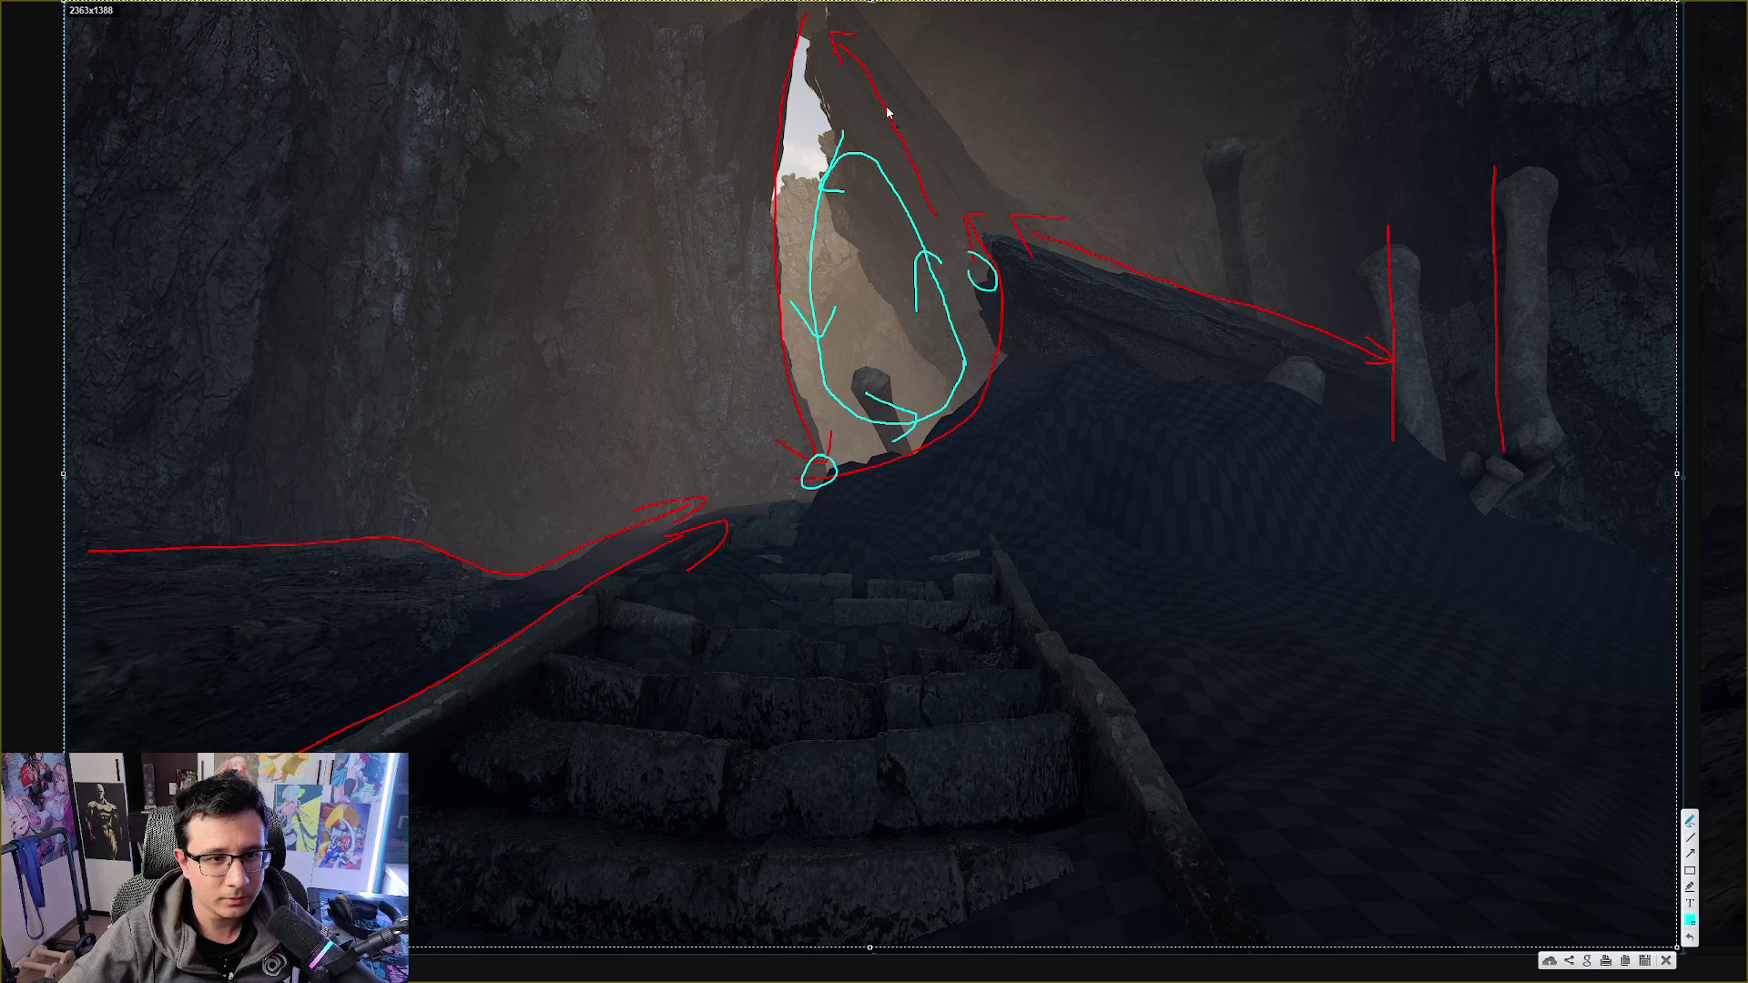
pyautogui.moveTo(816, 32)
pyautogui.mouseDown()
pyautogui.moveTo(805, 54)
pyautogui.moveTo(810, 36)
pyautogui.mouseUp()
pyautogui.moveTo(800, 455); pyautogui.dragTo(805, 459)
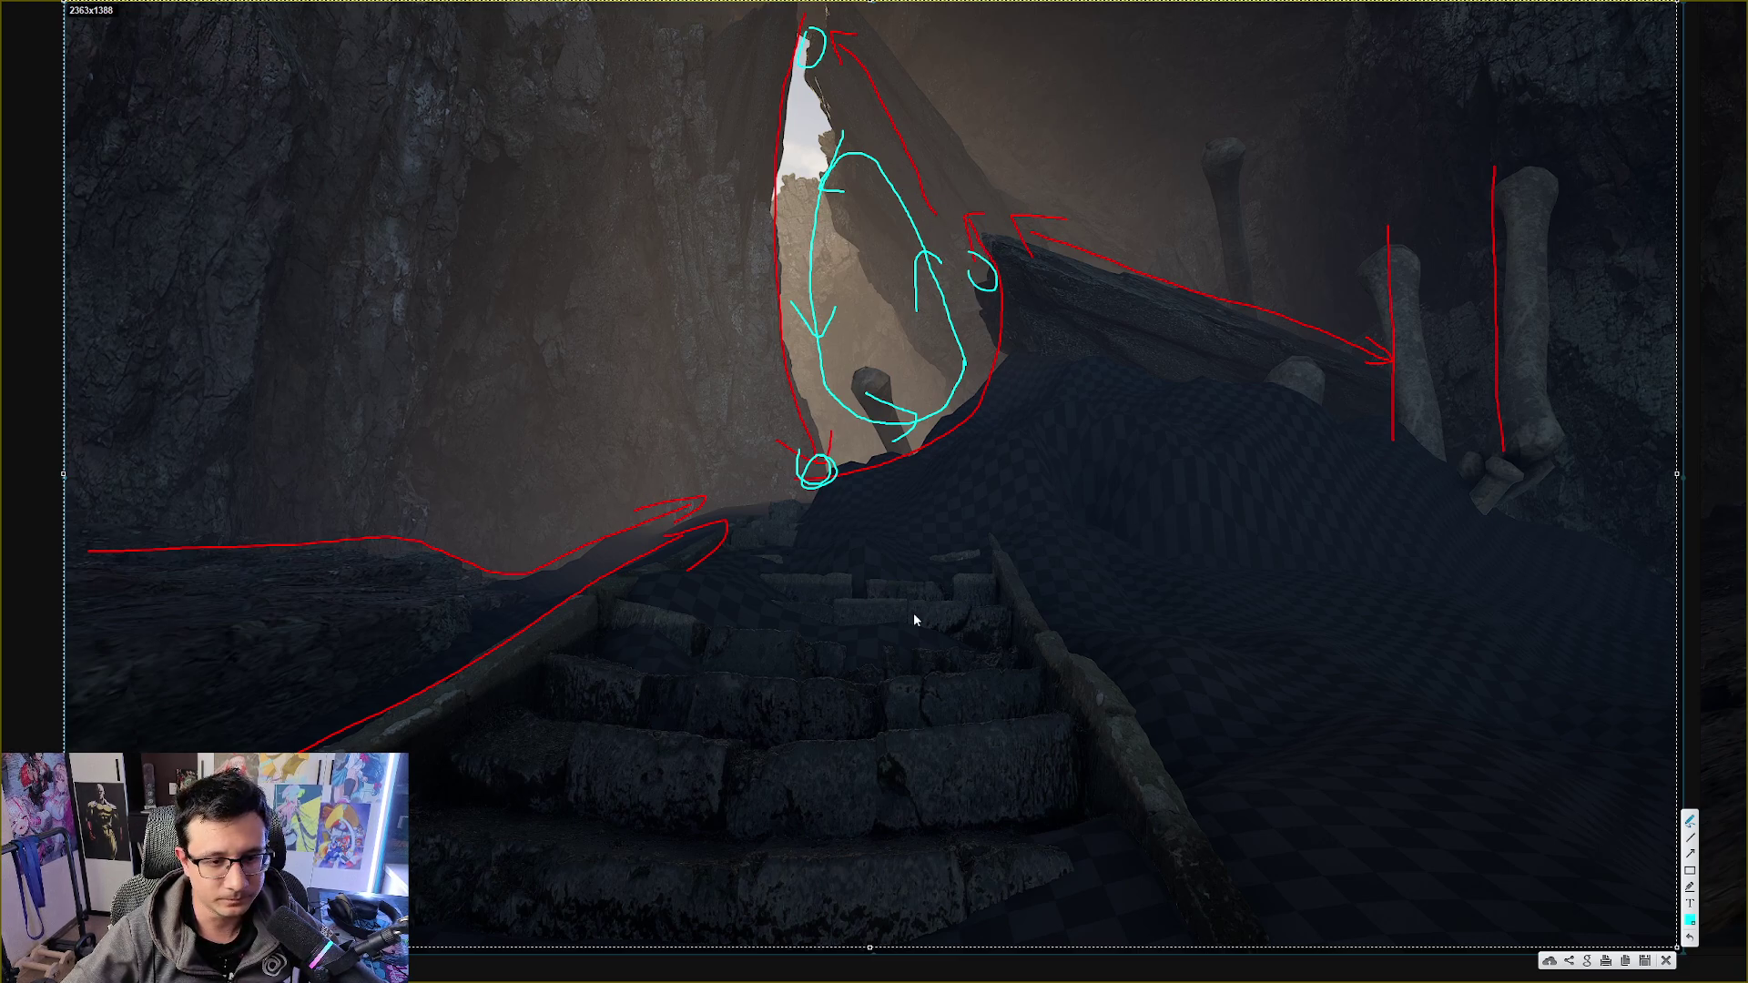
pyautogui.click(1666, 960)
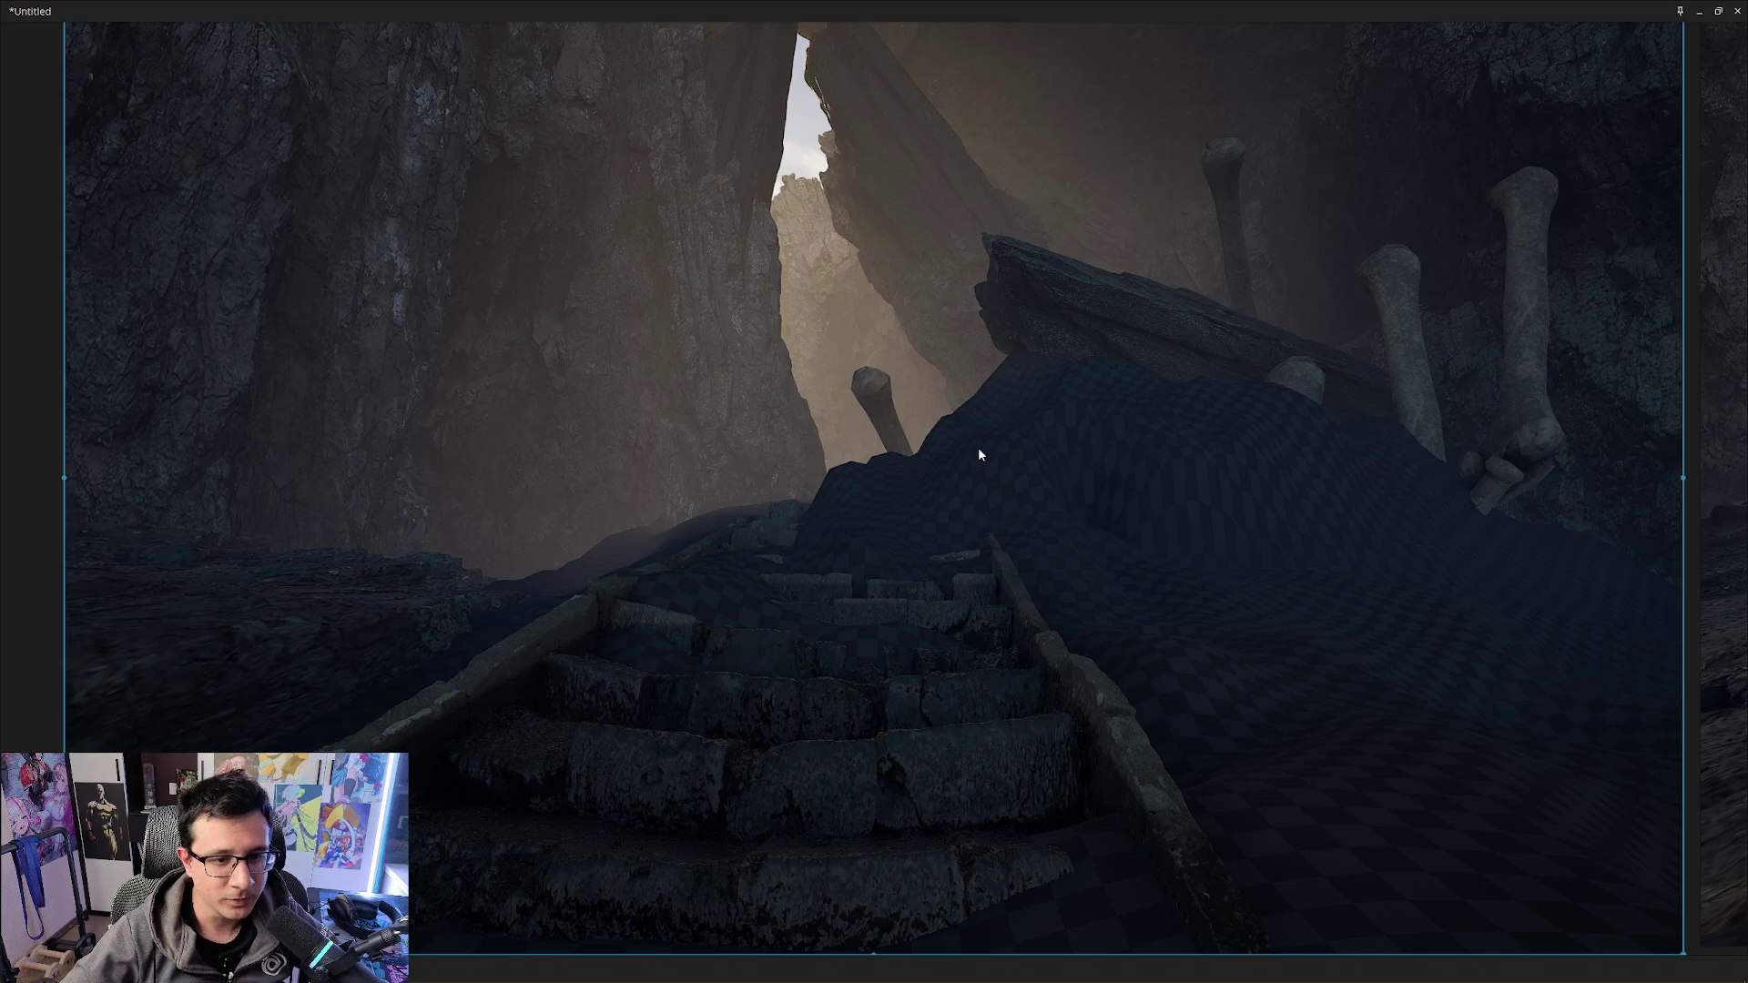
# Capture the close-up stairs image again, draw a large cyan circle around the cave opening and slab tip, and discard the capture
pyautogui.scroll(-2, 903, 364)
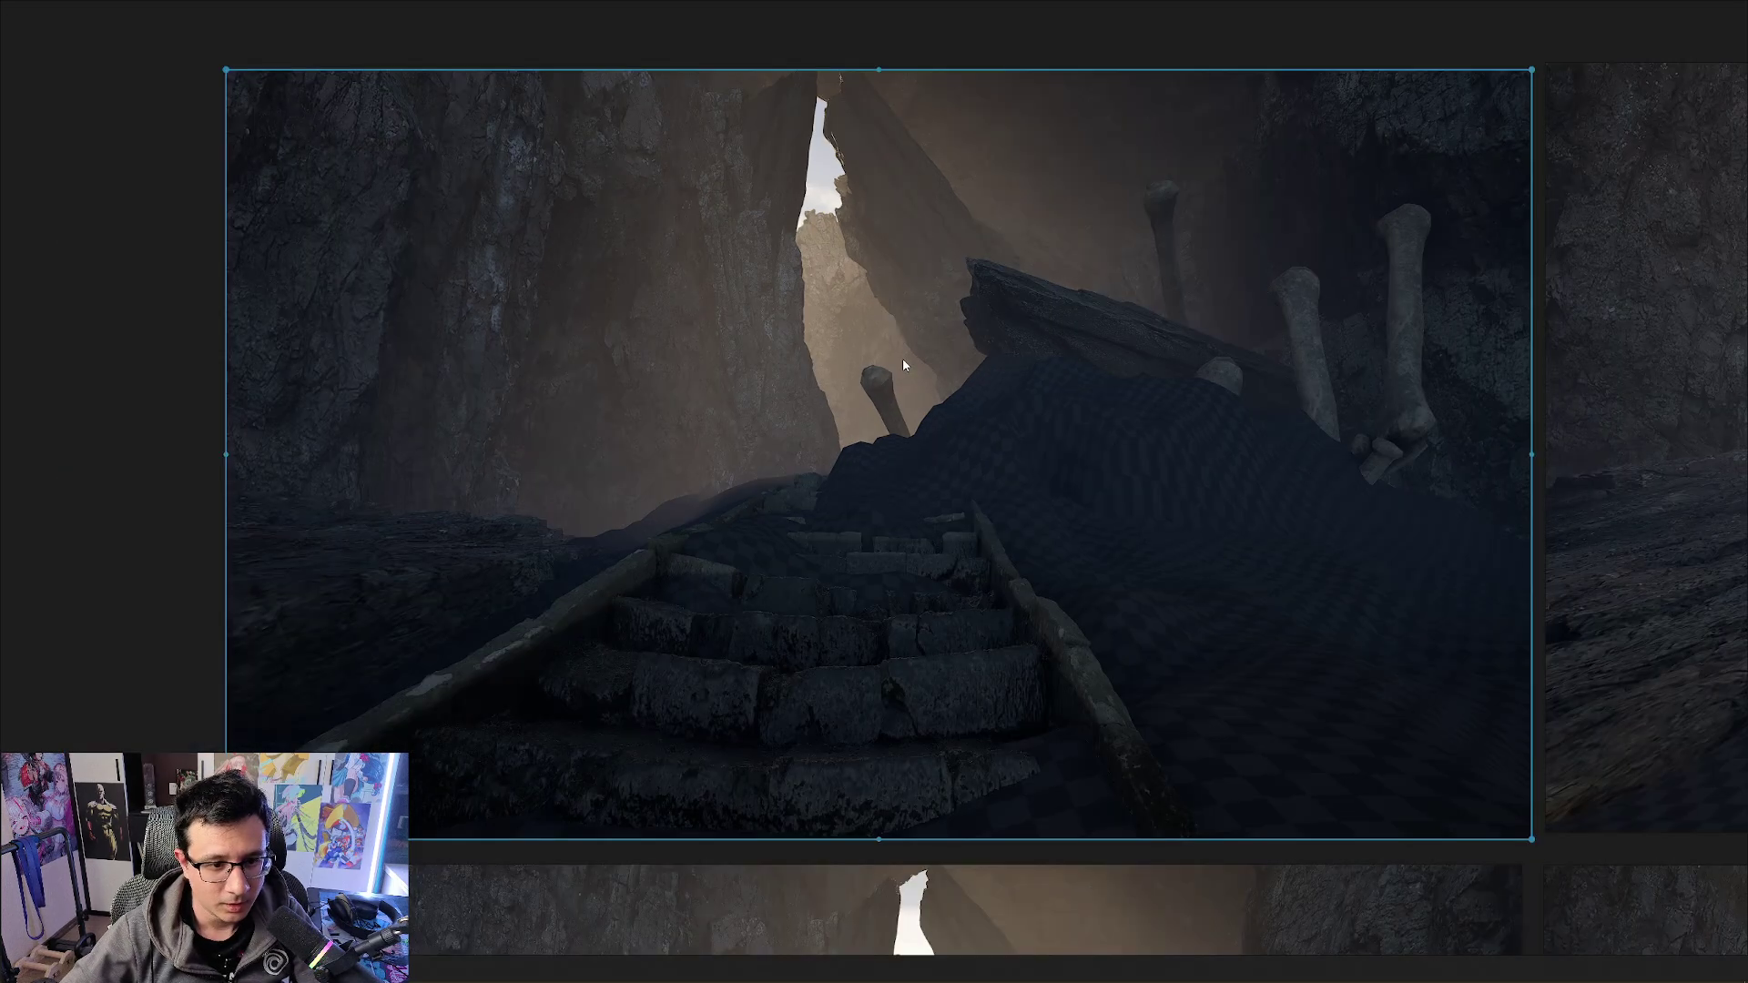
pyautogui.scroll(2, 903, 364)
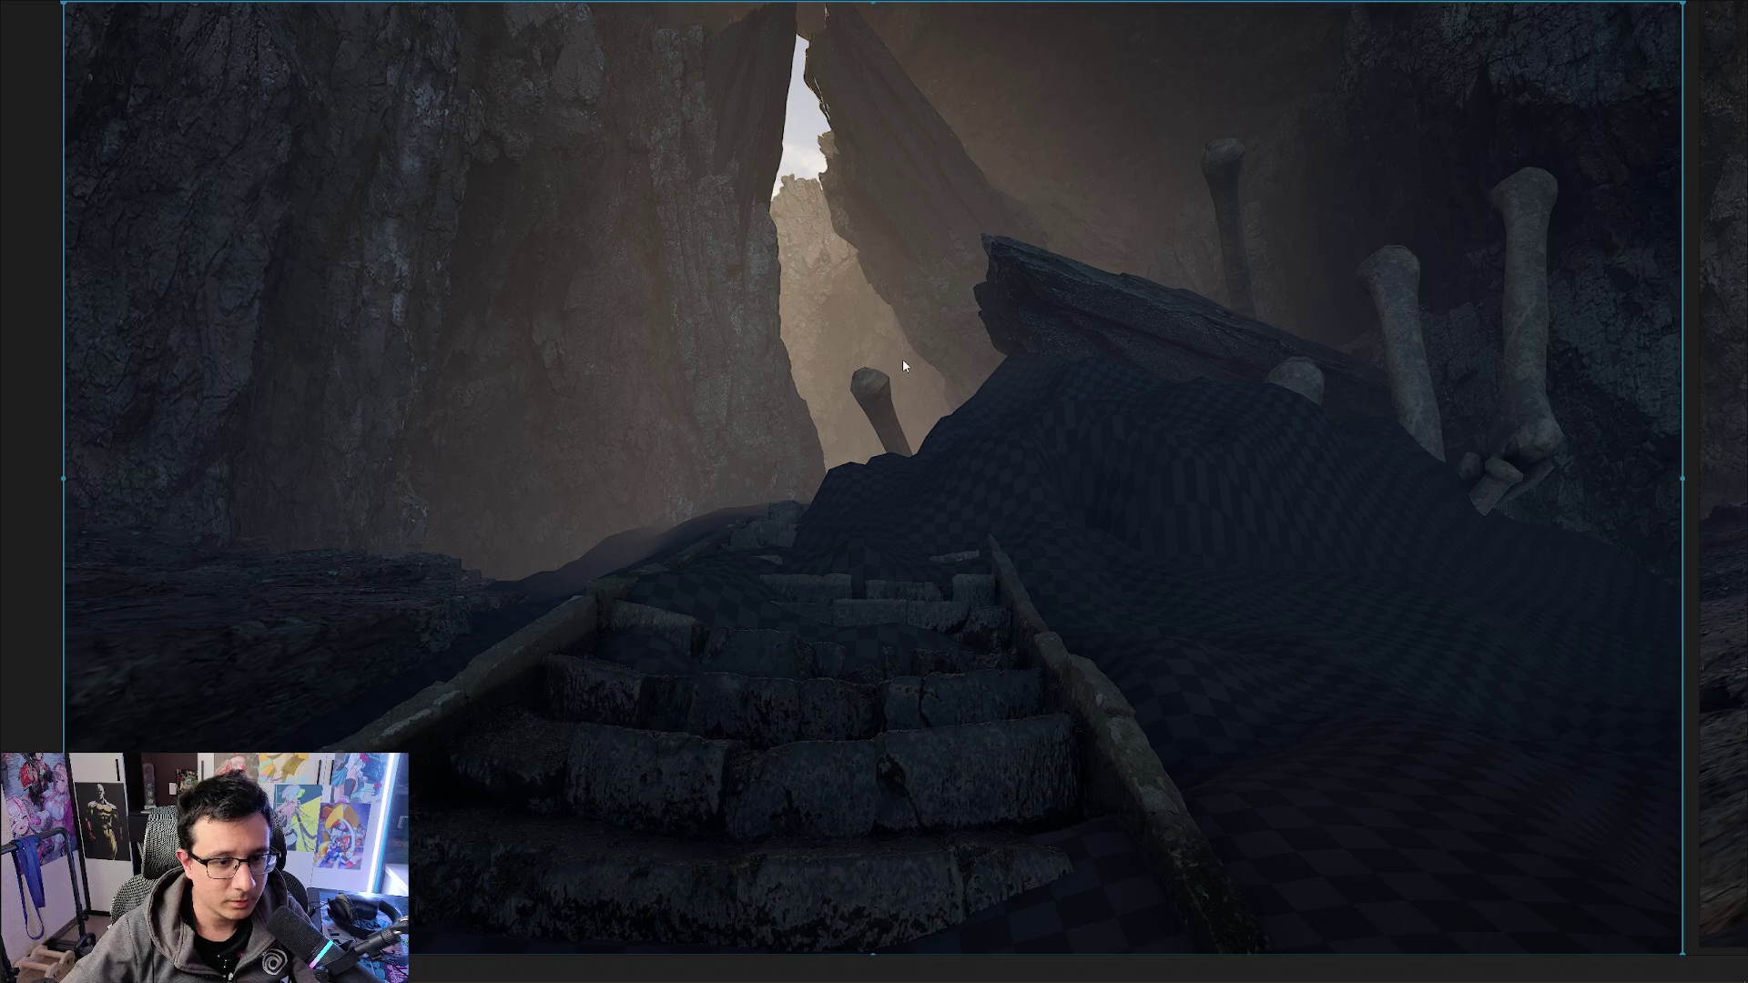
pyautogui.press('Print')
pyautogui.moveTo(55, 2); pyautogui.dragTo(1672, 951)
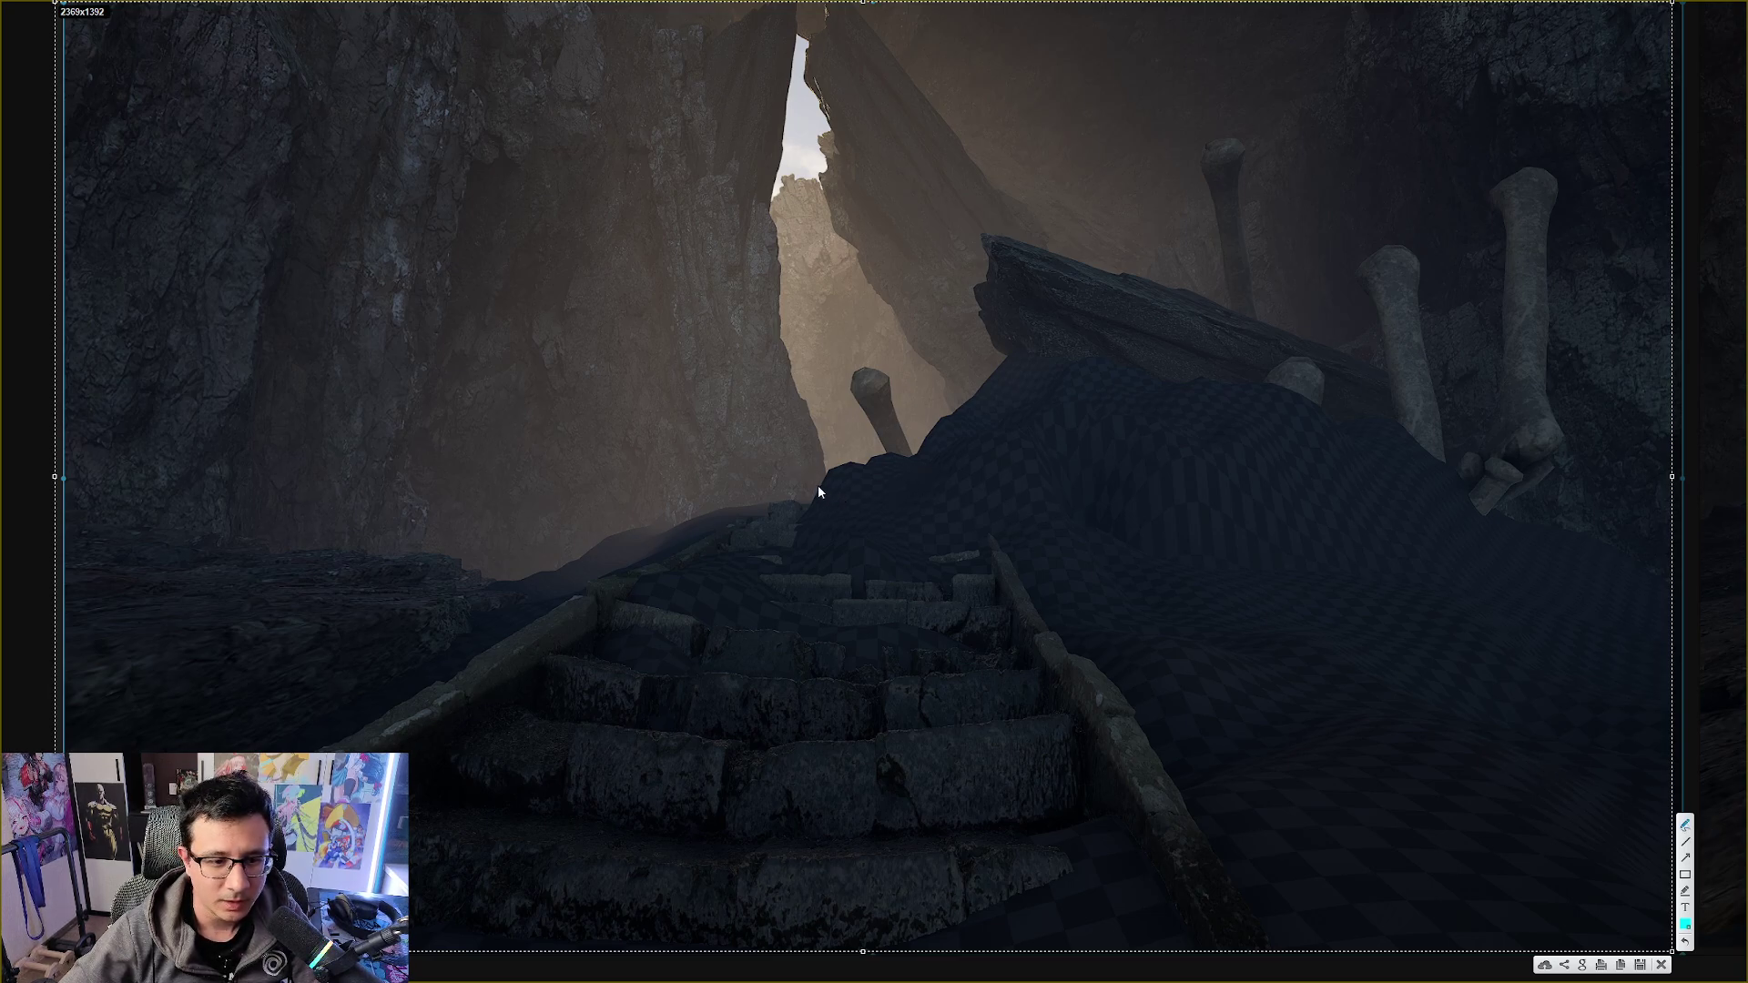
pyautogui.moveTo(810, 483)
pyautogui.mouseDown()
pyautogui.moveTo(1054, 464)
pyautogui.moveTo(1152, 165)
pyautogui.moveTo(1010, 35)
pyautogui.moveTo(807, 52)
pyautogui.moveTo(675, 217)
pyautogui.moveTo(730, 373)
pyautogui.moveTo(811, 492)
pyautogui.mouseUp()
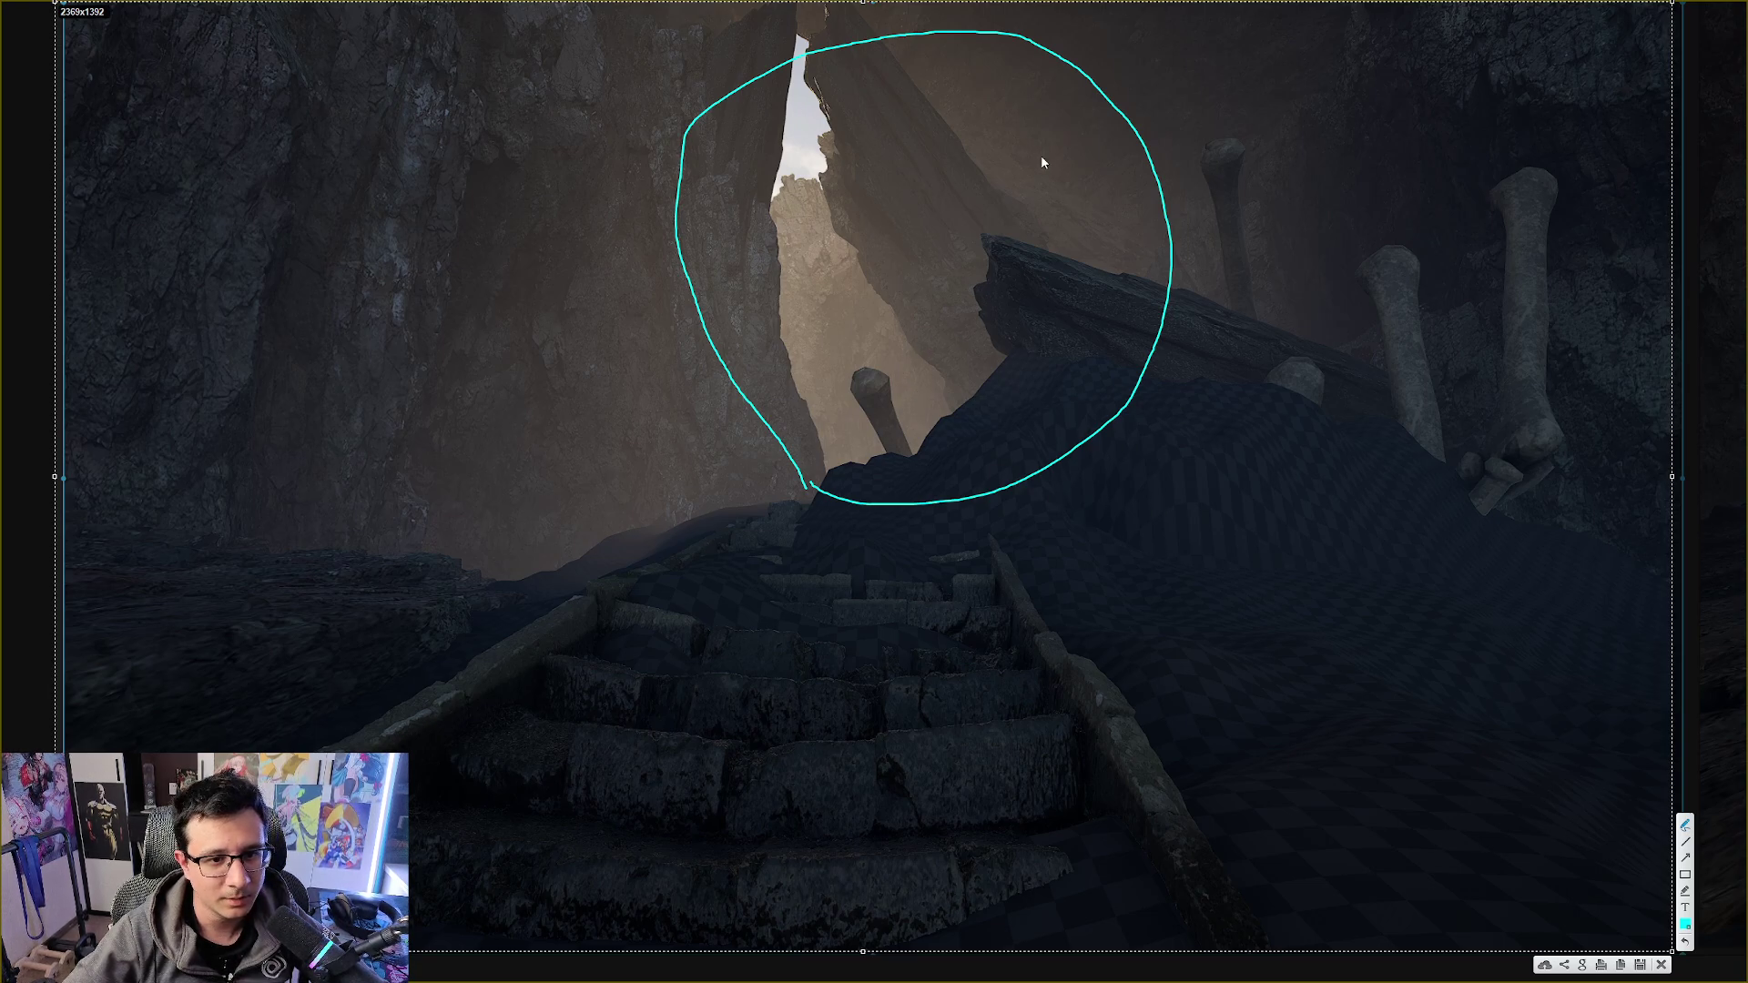
pyautogui.click(1661, 965)
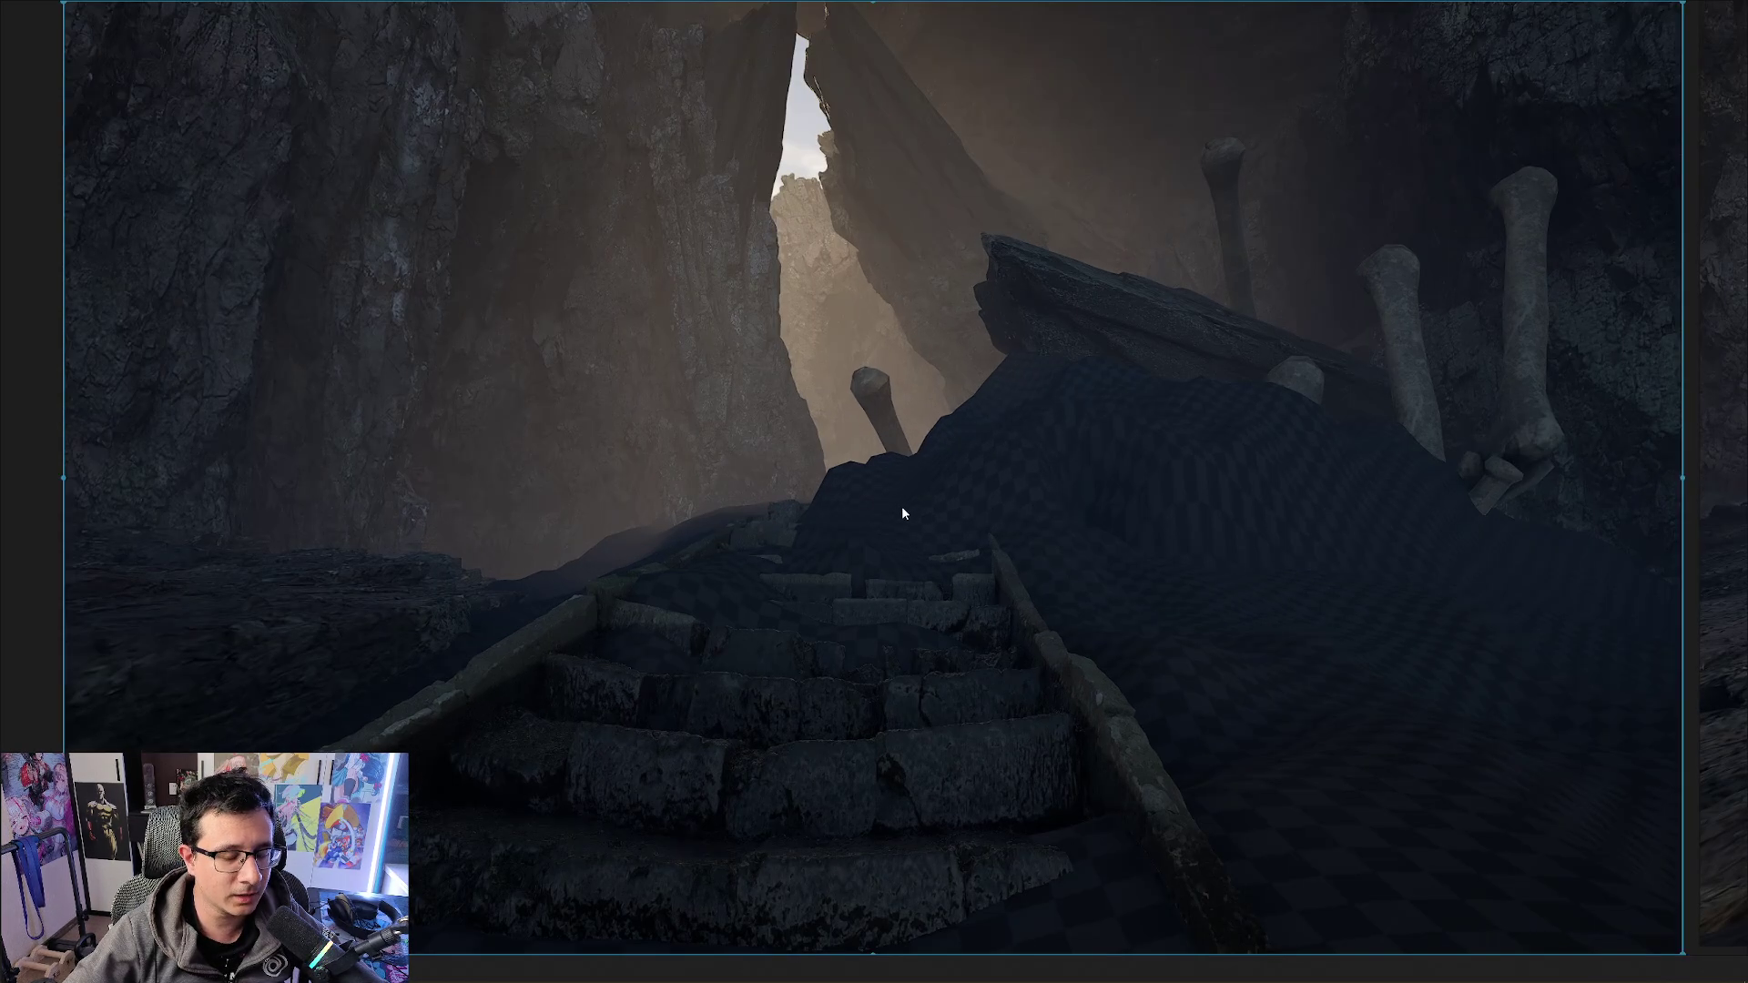
# Return to the board and enlarge the blockout image directly below the close-up stairs view
pyautogui.doubleClick(901, 513)
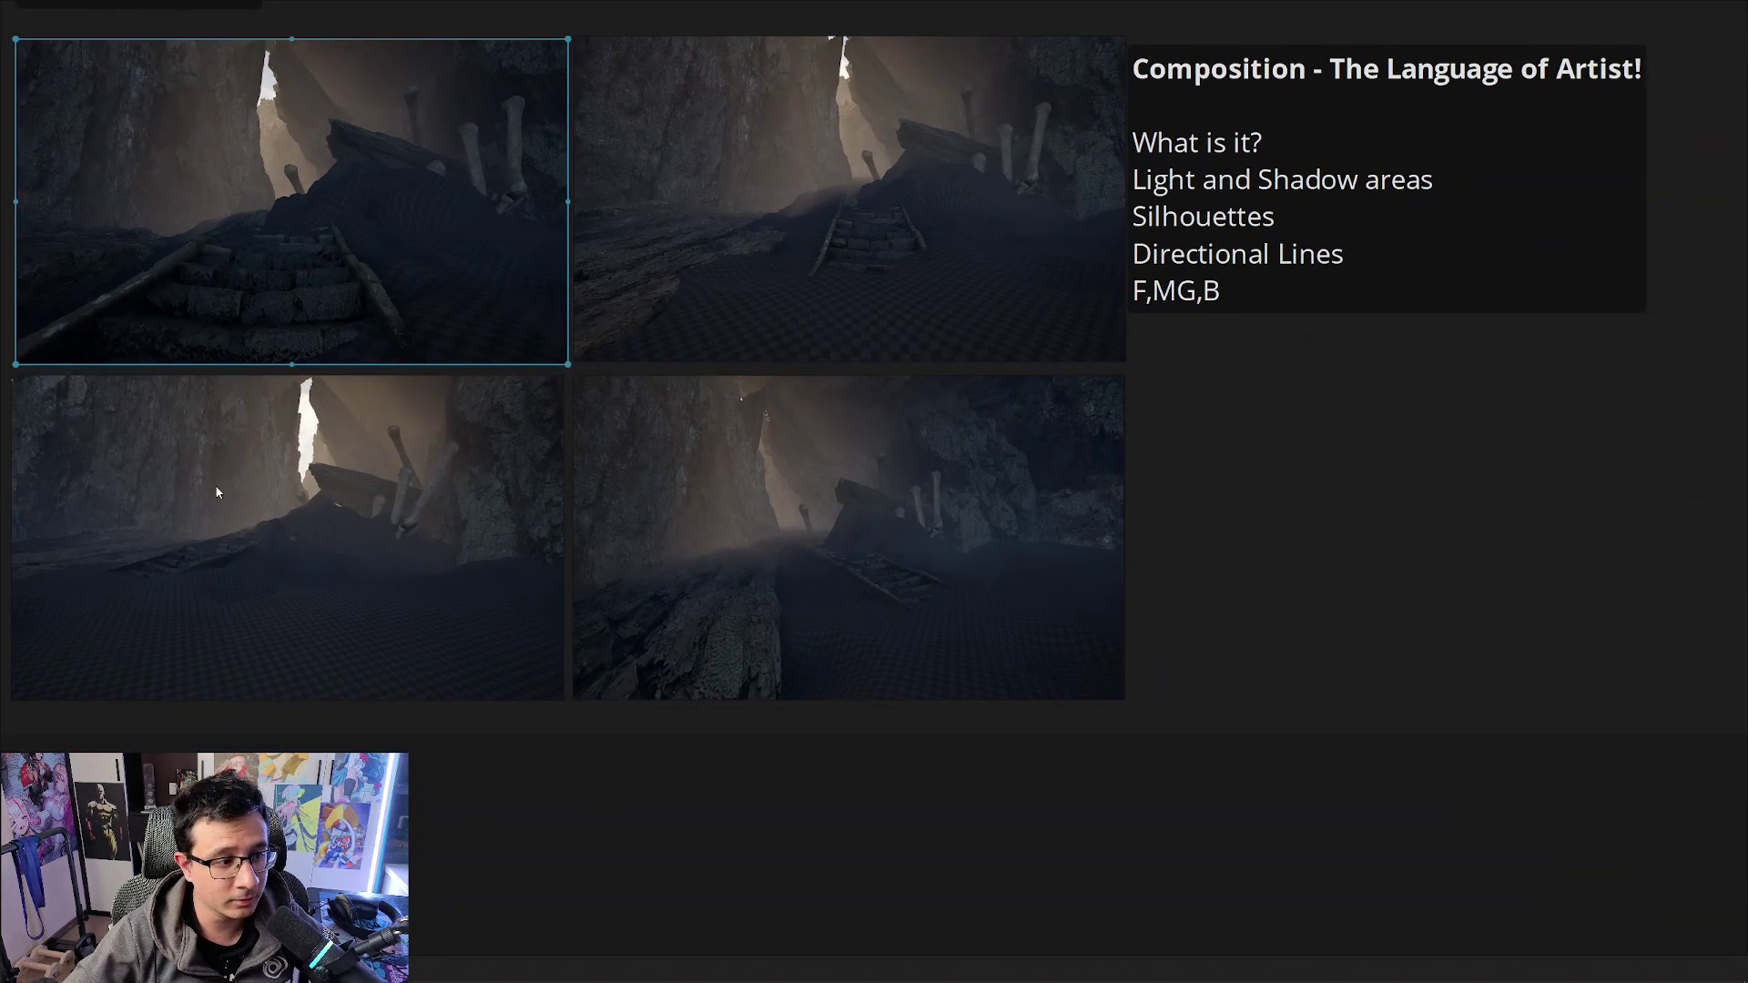
pyautogui.doubleClick(217, 493)
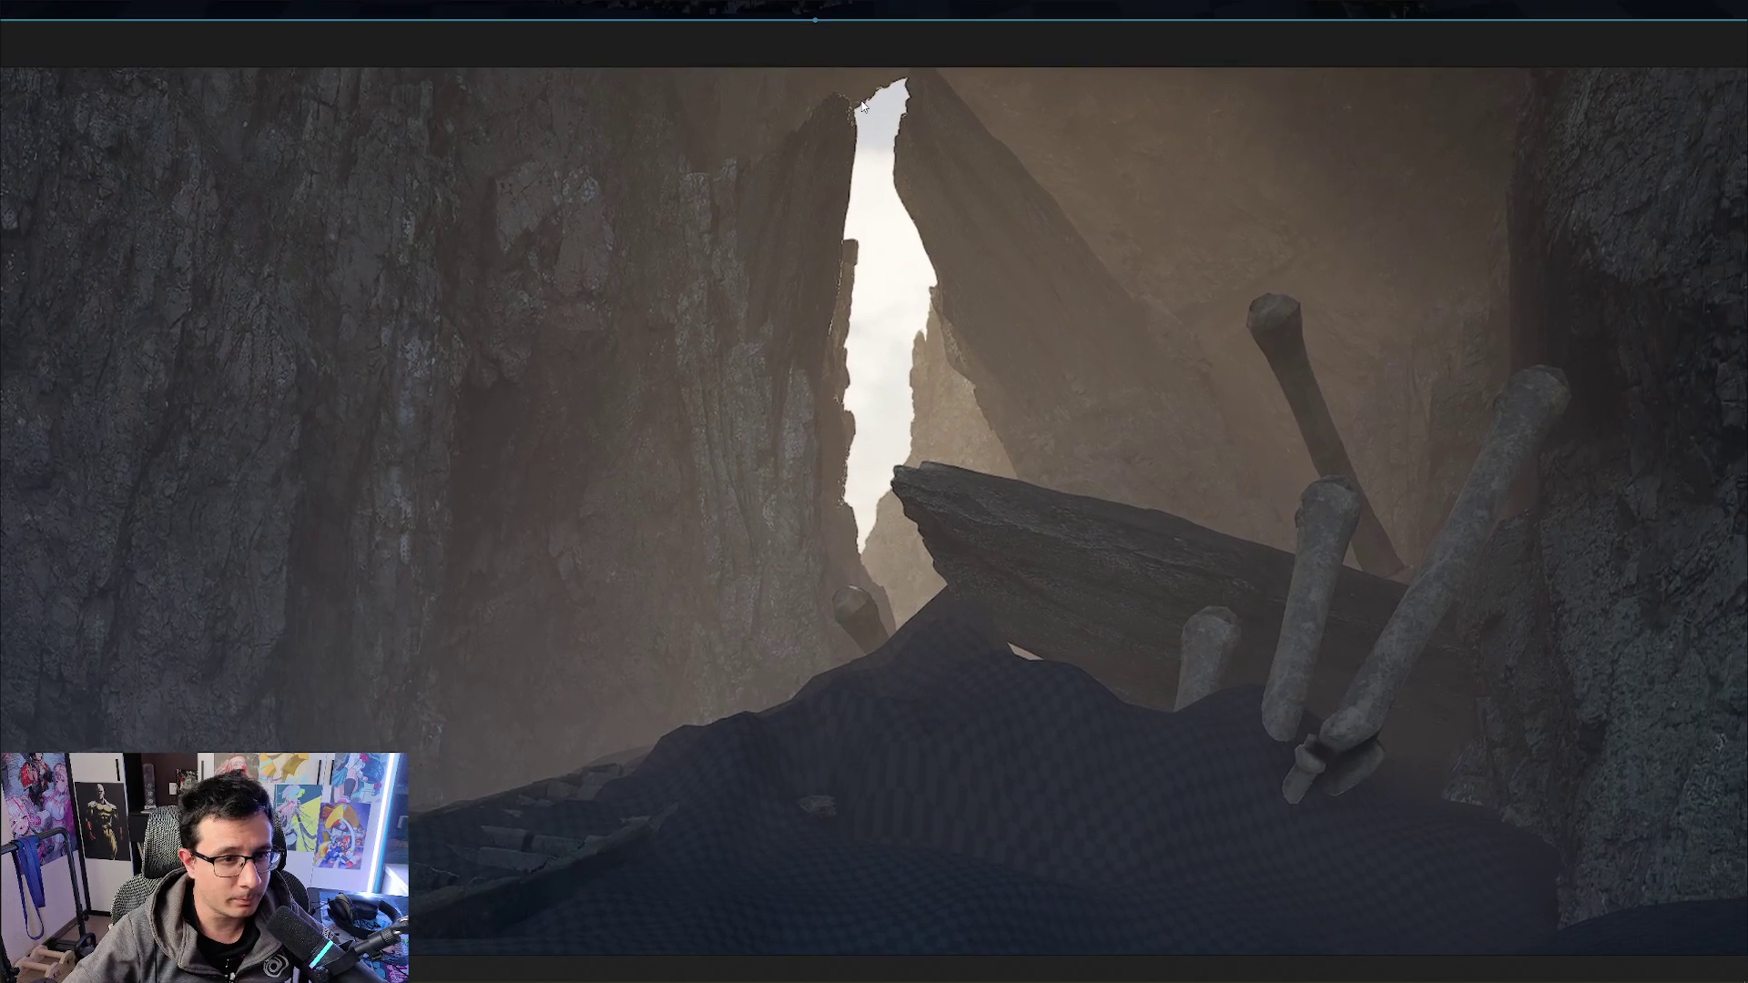
# Return to the close-up stairs image, capture it, draw a cyan loop around the cave opening down to the mound, and discard the capture
pyautogui.press('Up')
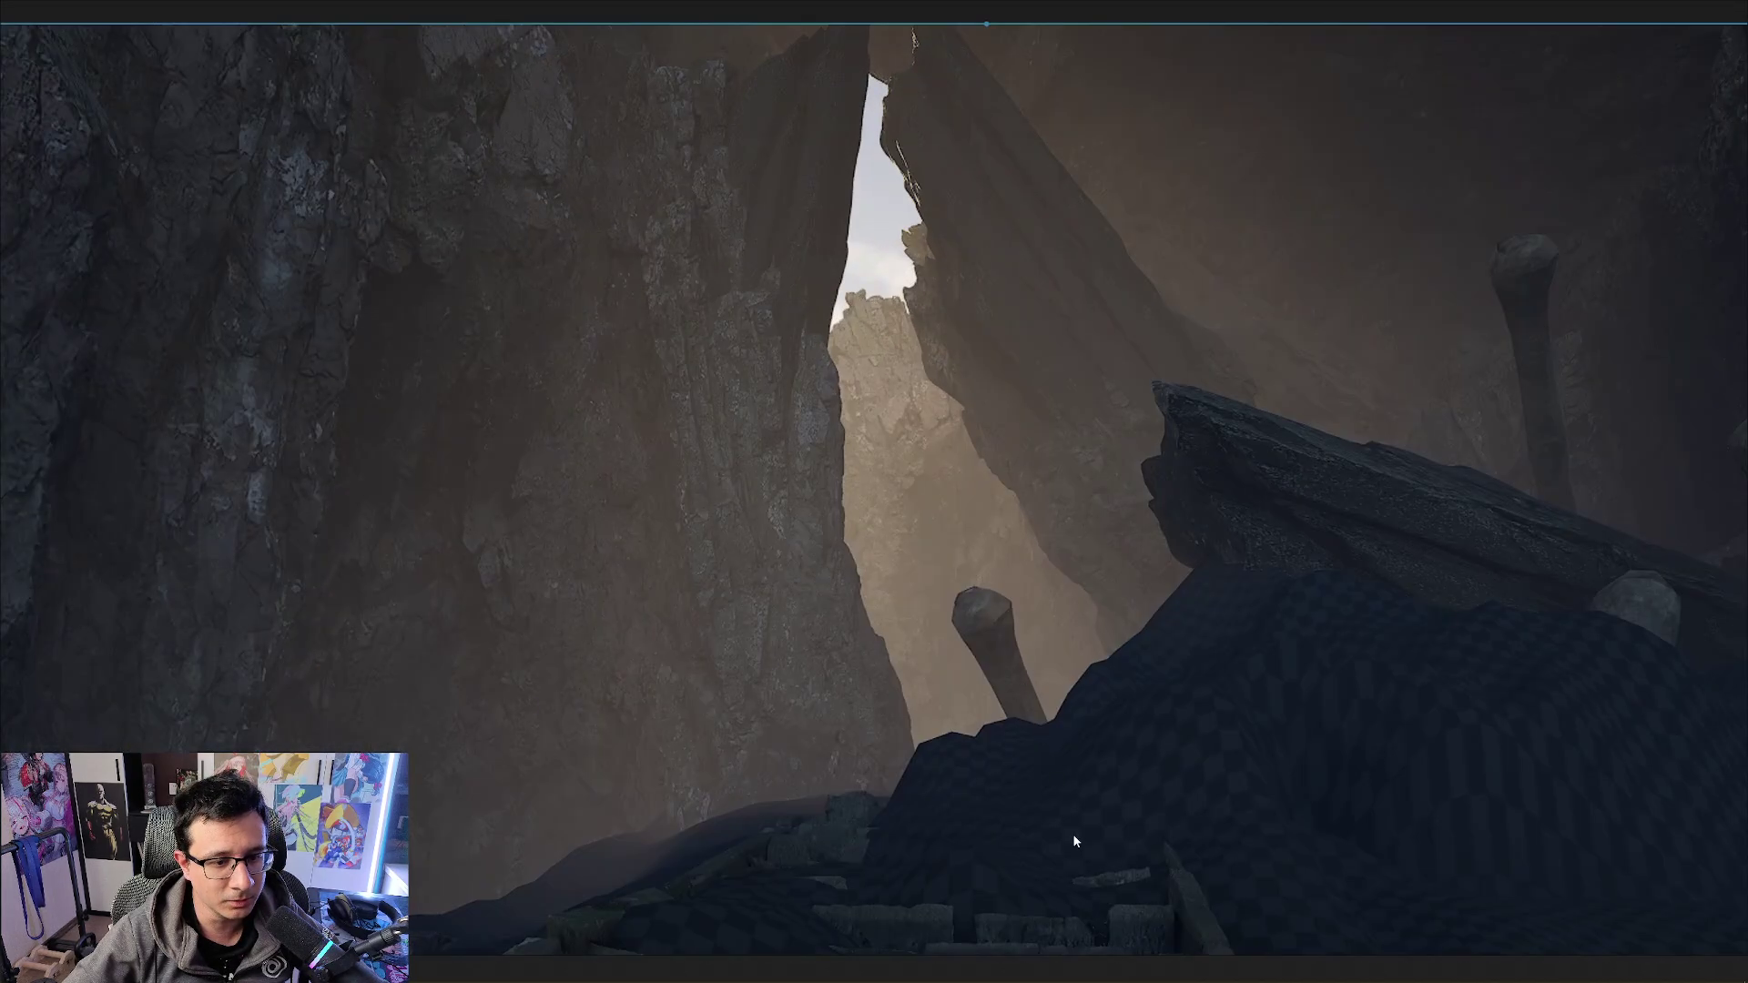
pyautogui.press('Up')
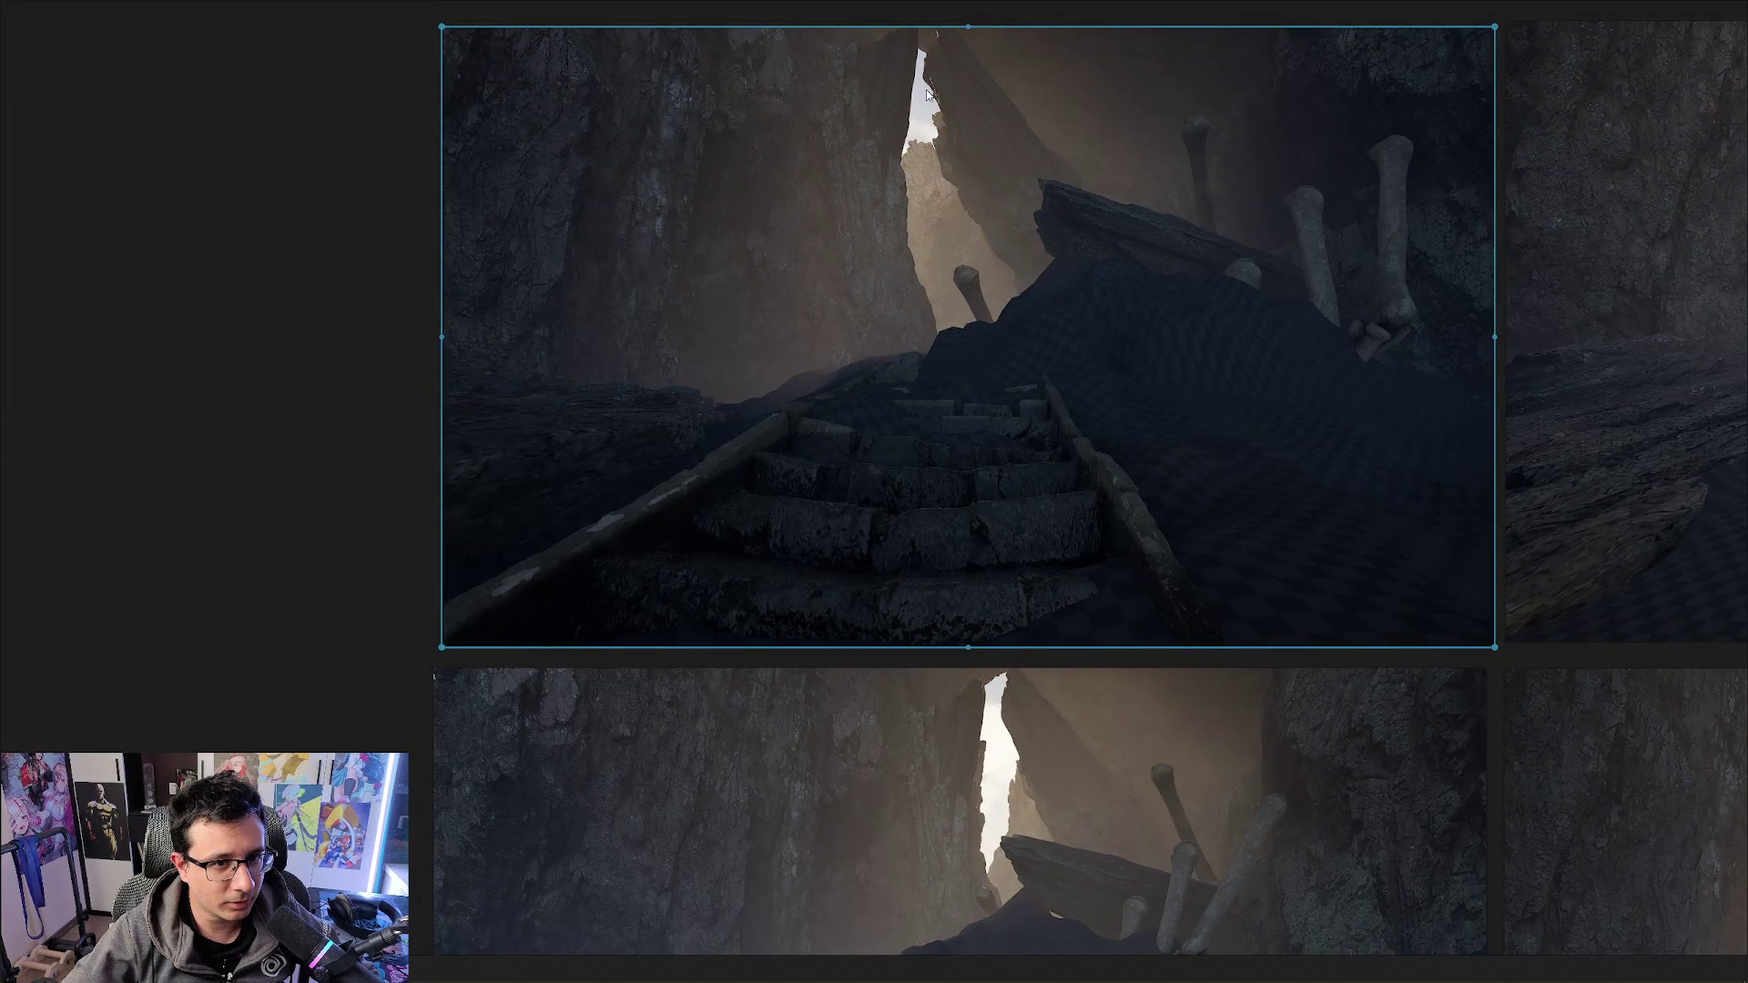
pyautogui.press('Print')
pyautogui.moveTo(500, 34); pyautogui.dragTo(1436, 648)
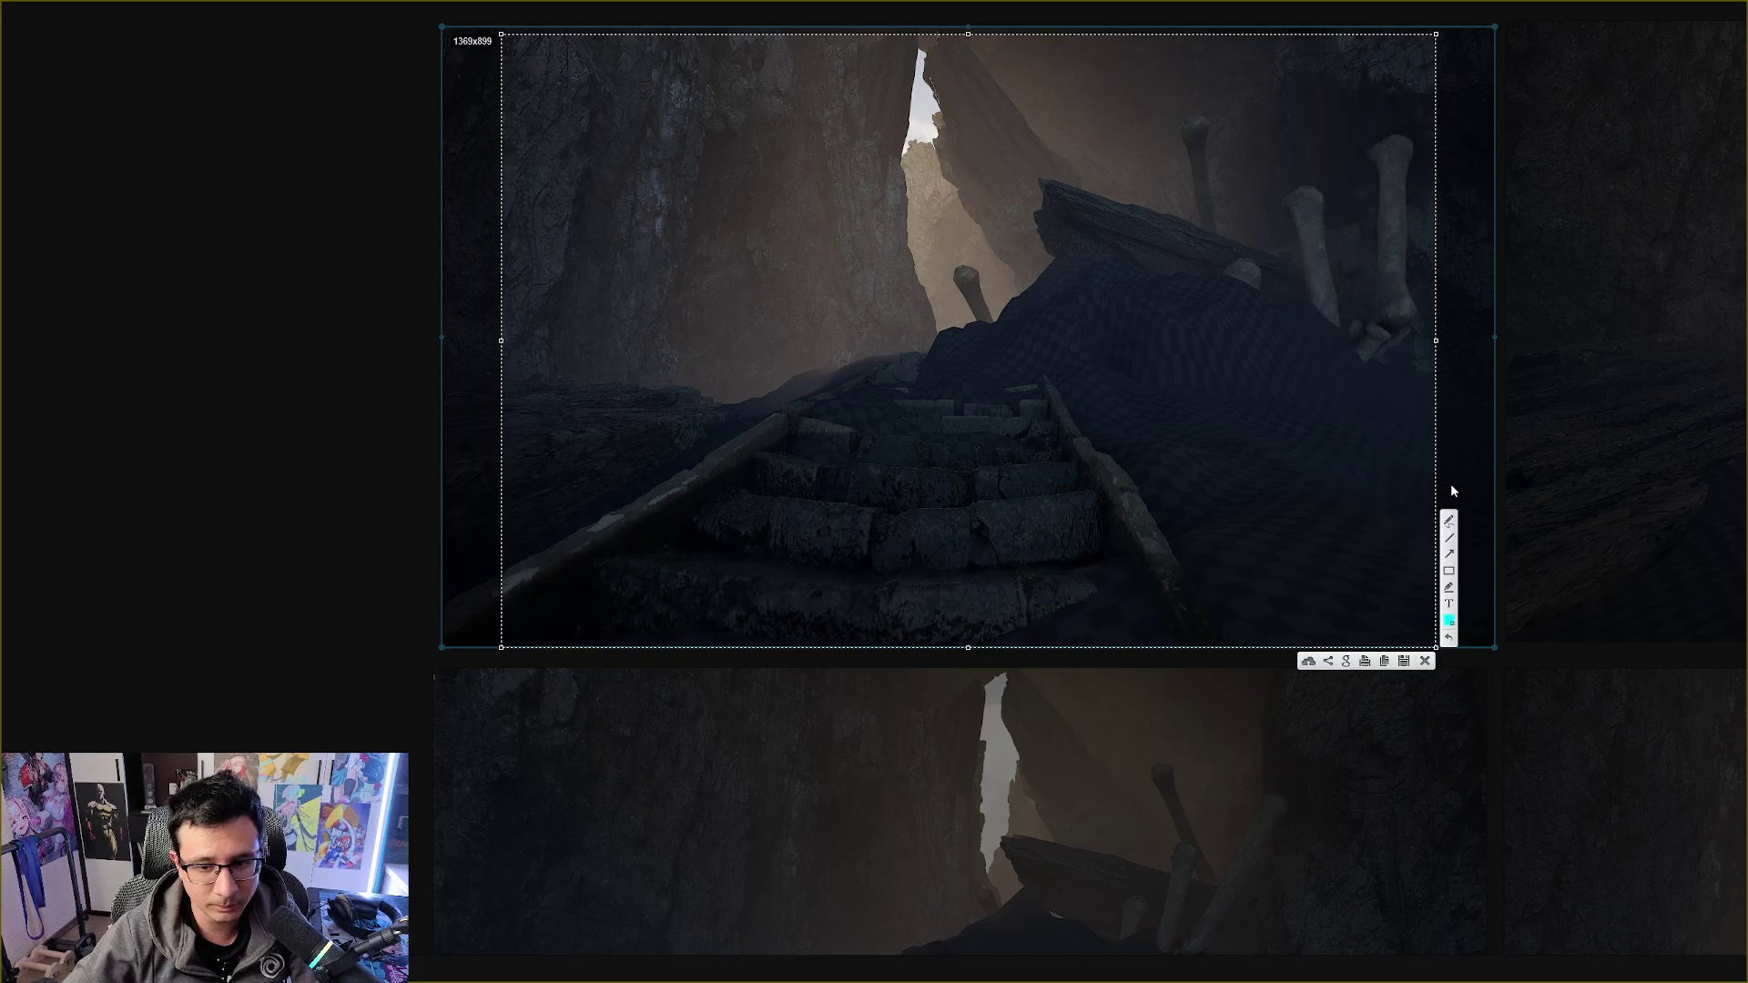
pyautogui.click(1449, 521)
pyautogui.moveTo(1043, 289)
pyautogui.mouseDown()
pyautogui.moveTo(983, 212)
pyautogui.moveTo(912, 38)
pyautogui.moveTo(829, 182)
pyautogui.moveTo(835, 307)
pyautogui.moveTo(877, 345)
pyautogui.moveTo(961, 343)
pyautogui.moveTo(1047, 292)
pyautogui.mouseUp()
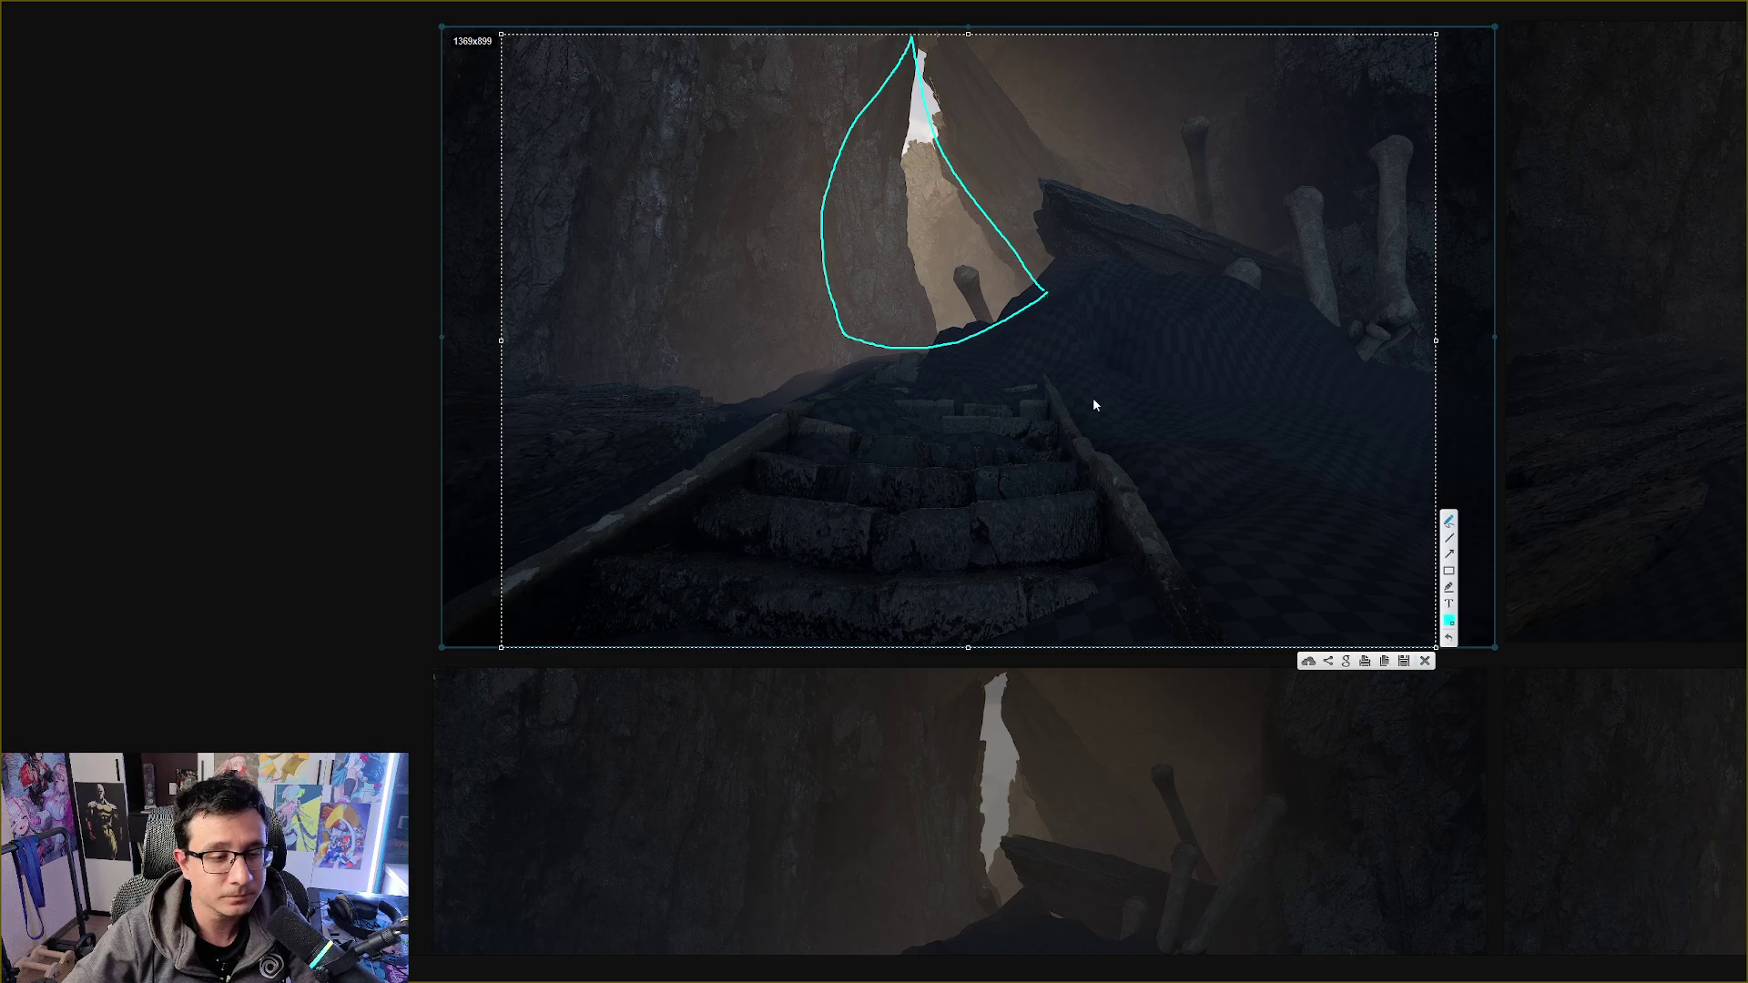
pyautogui.click(1425, 662)
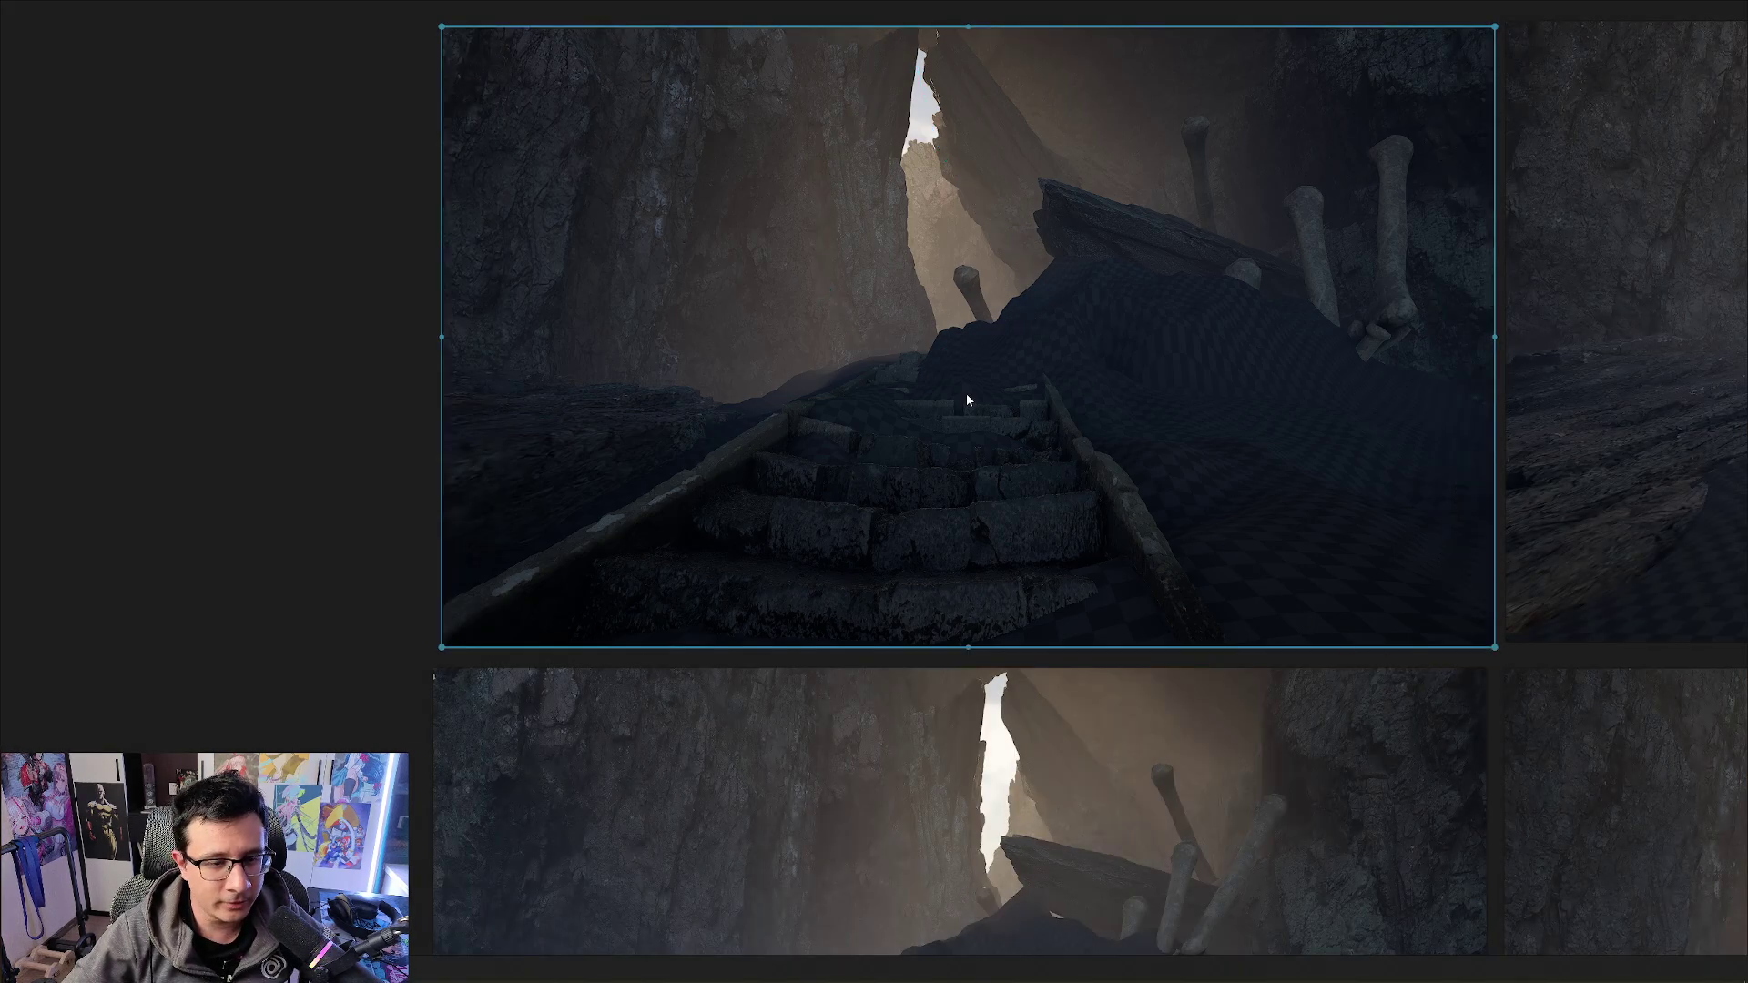
# Capture the close-up stairs image again and outline the left cliff's silhouette in cyan from its upper edge to its base
pyautogui.moveTo(967, 401); pyautogui.dragTo(870, 477, button='middle')
pyautogui.scroll(3, 871, 478)
pyautogui.moveTo(948, 391); pyautogui.dragTo(1024, 533, button='middle')
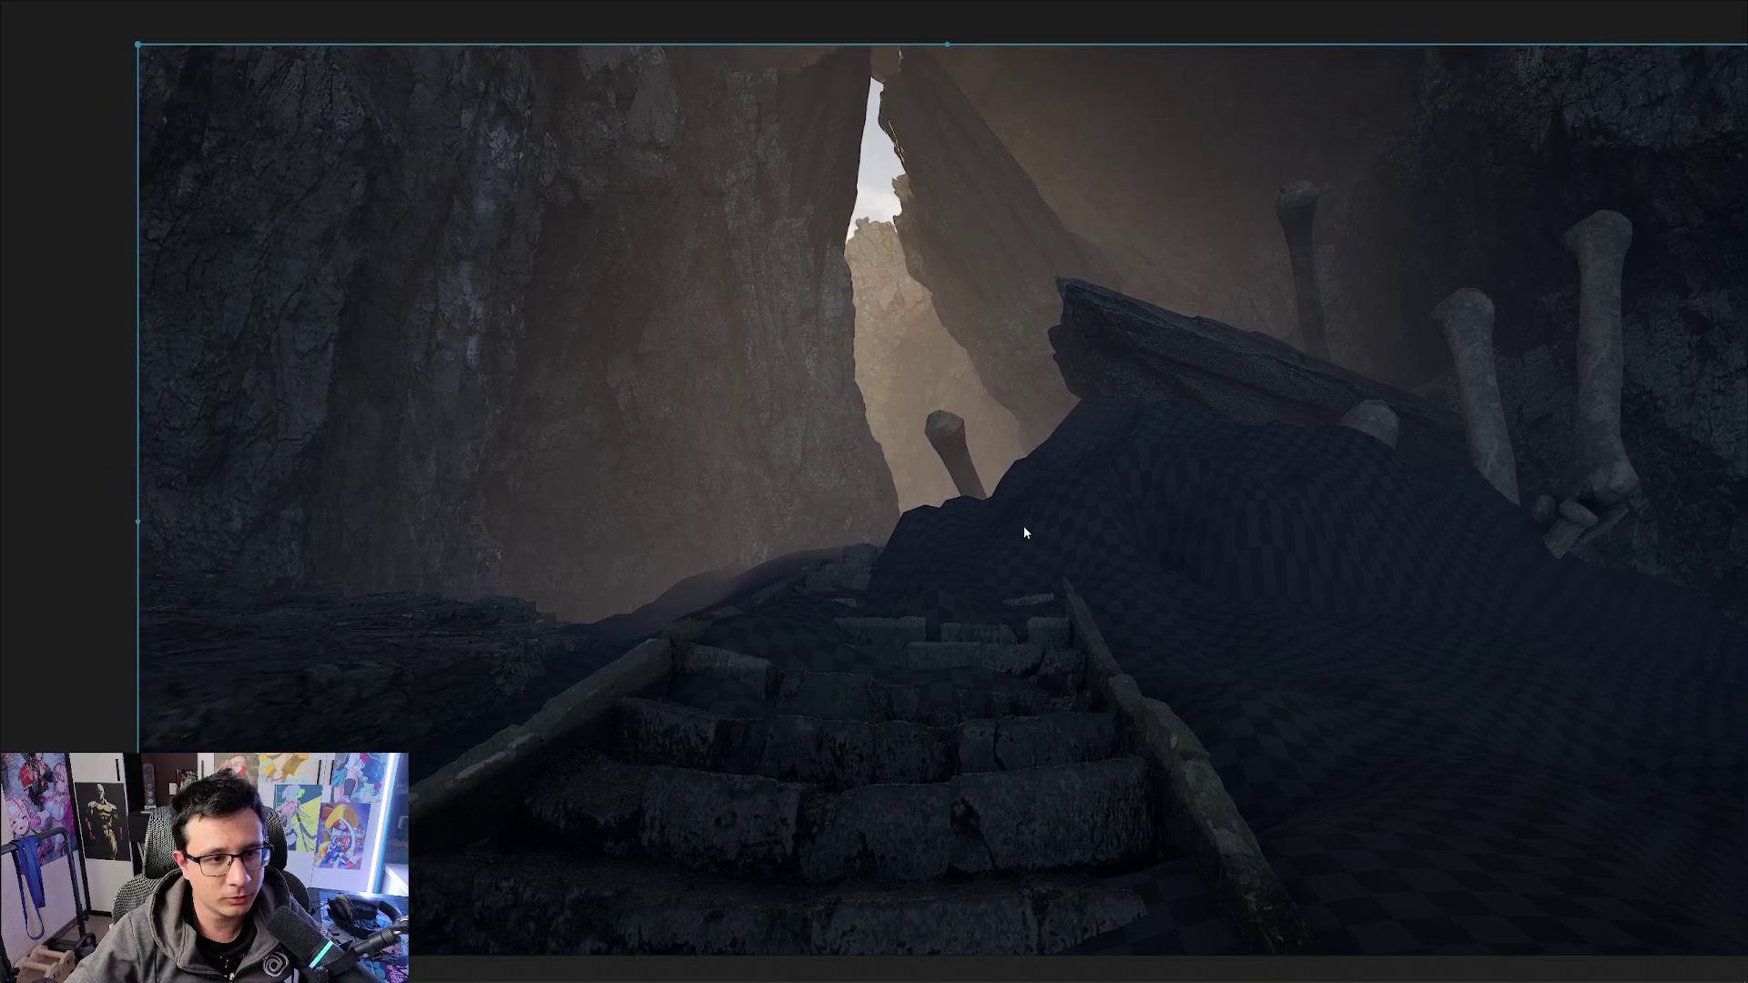
pyautogui.moveTo(642, 430); pyautogui.dragTo(596, 396, button='middle')
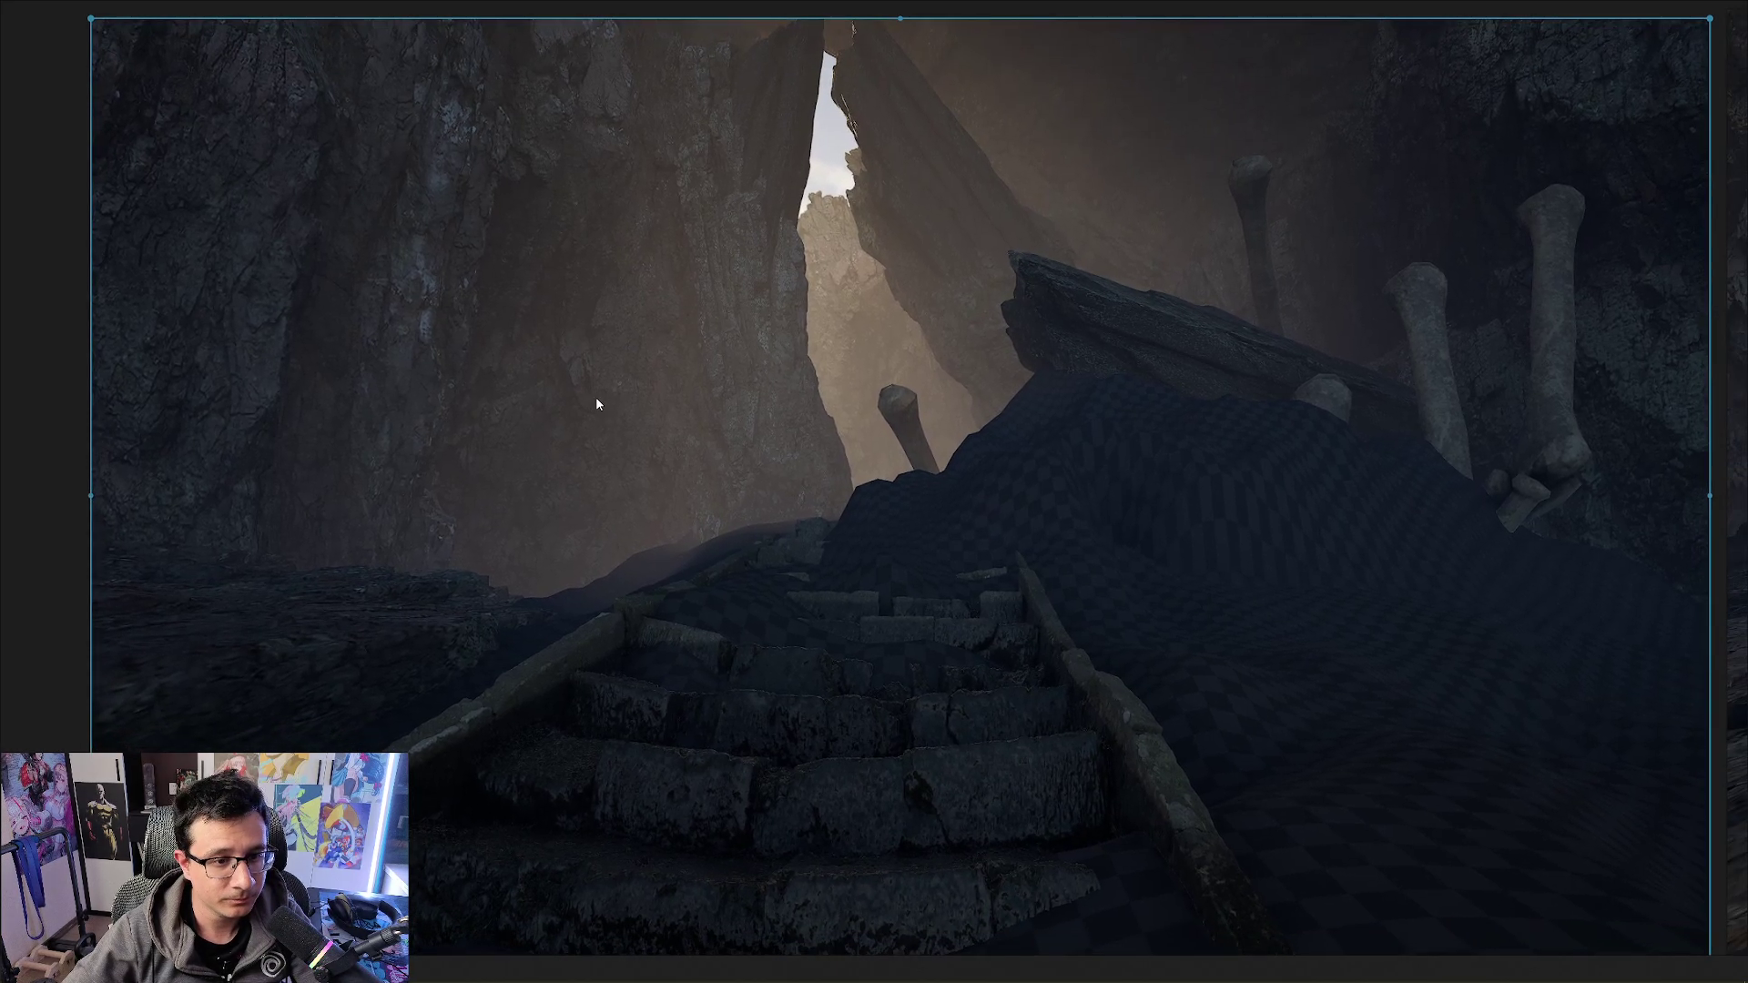
pyautogui.scroll(-2, 596, 397)
pyautogui.press('Print')
pyautogui.moveTo(209, 73); pyautogui.dragTo(1491, 850)
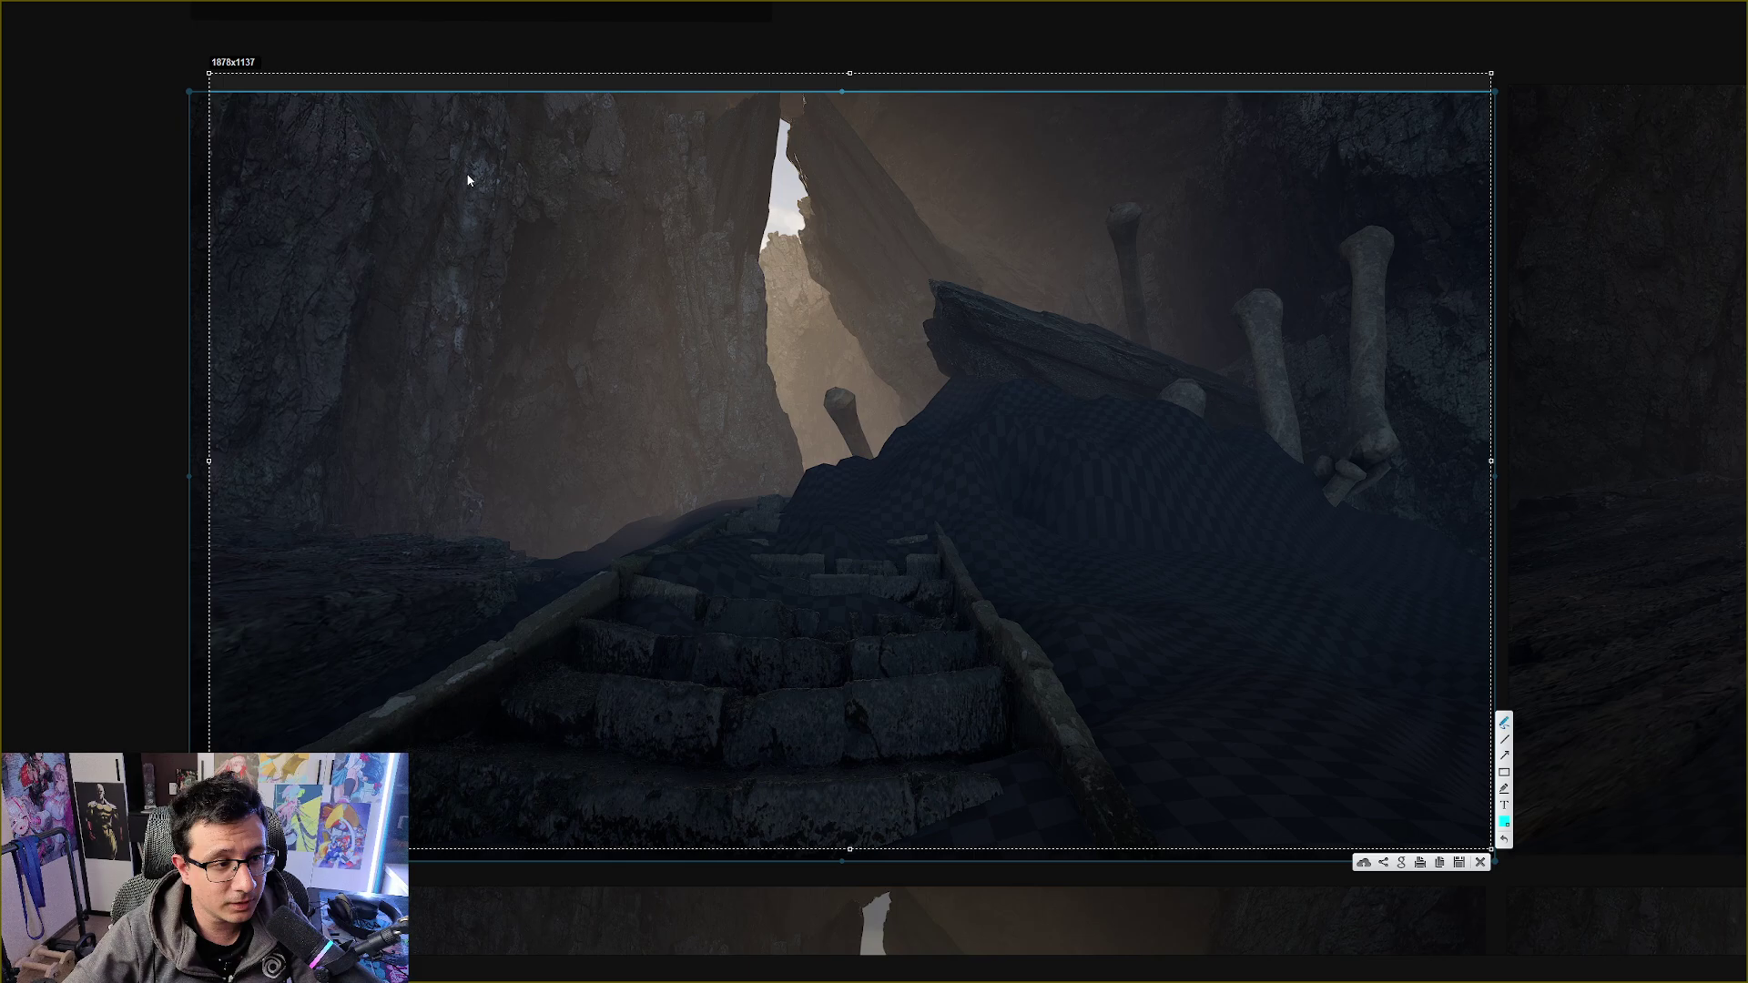
pyautogui.moveTo(419, 103); pyautogui.dragTo(400, 183)
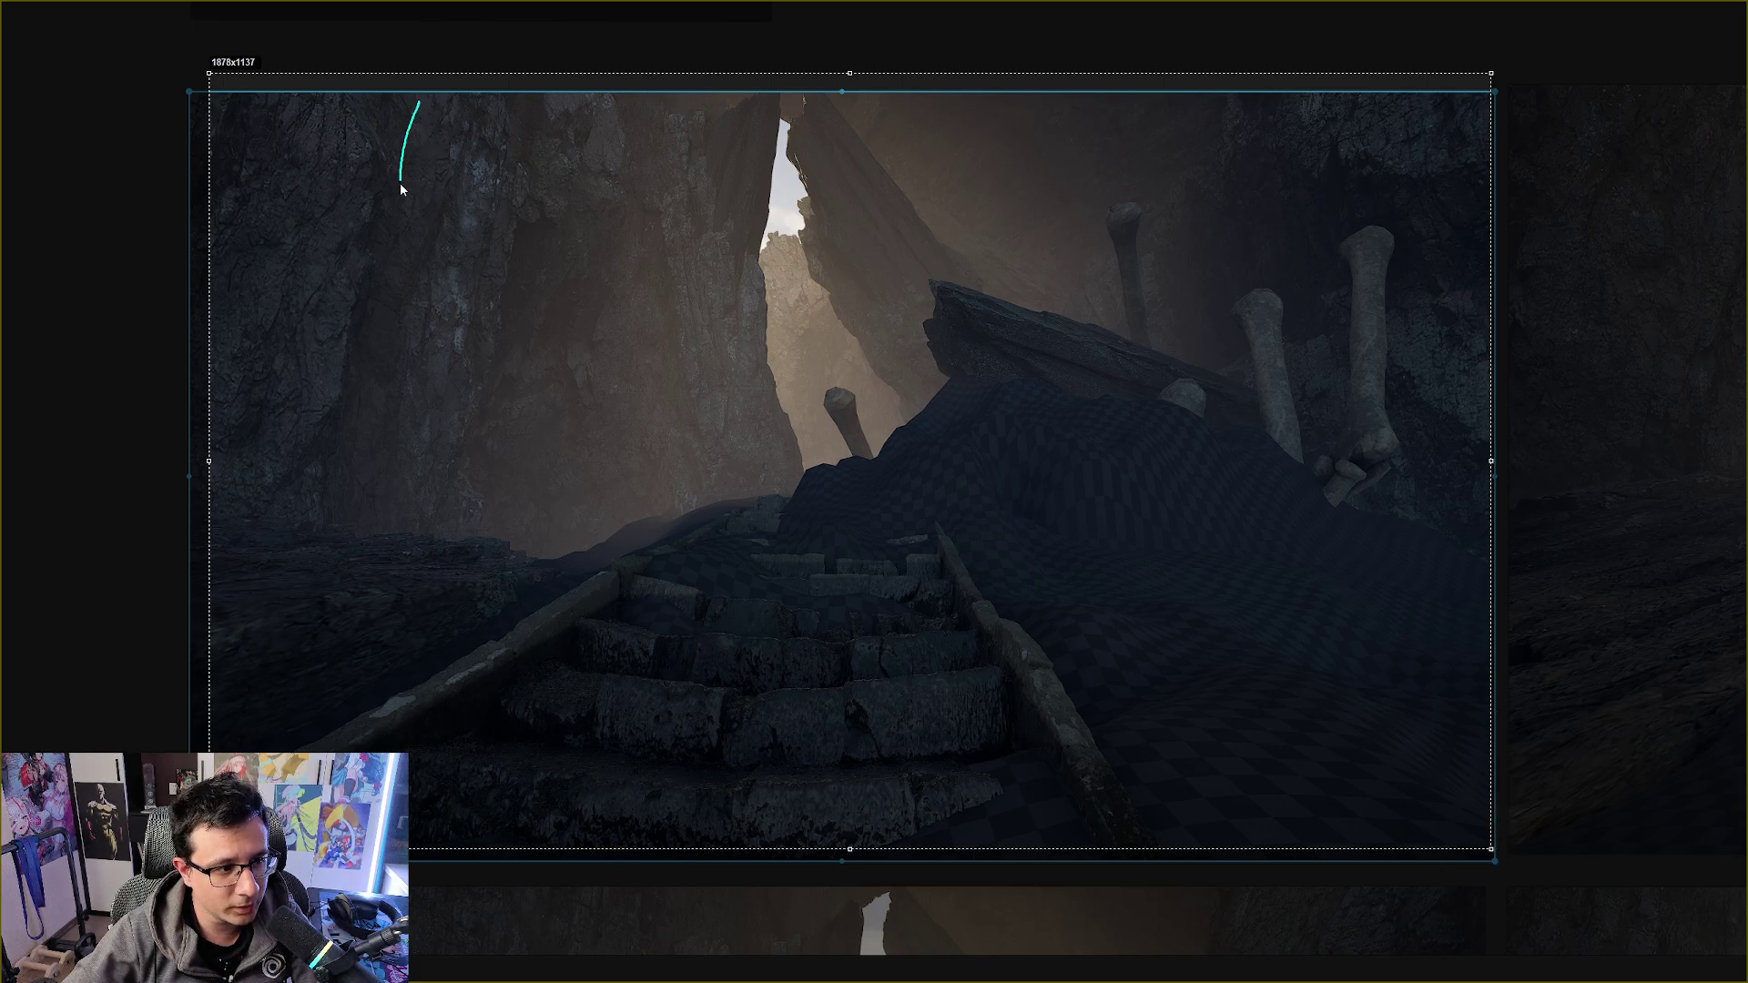
pyautogui.moveTo(500, 551)
pyautogui.mouseDown()
pyautogui.moveTo(449, 572)
pyautogui.moveTo(312, 559)
pyautogui.moveTo(295, 536)
pyautogui.mouseUp()
pyautogui.moveTo(388, 96); pyautogui.dragTo(339, 116)
pyautogui.moveTo(341, 100); pyautogui.dragTo(145, 212)
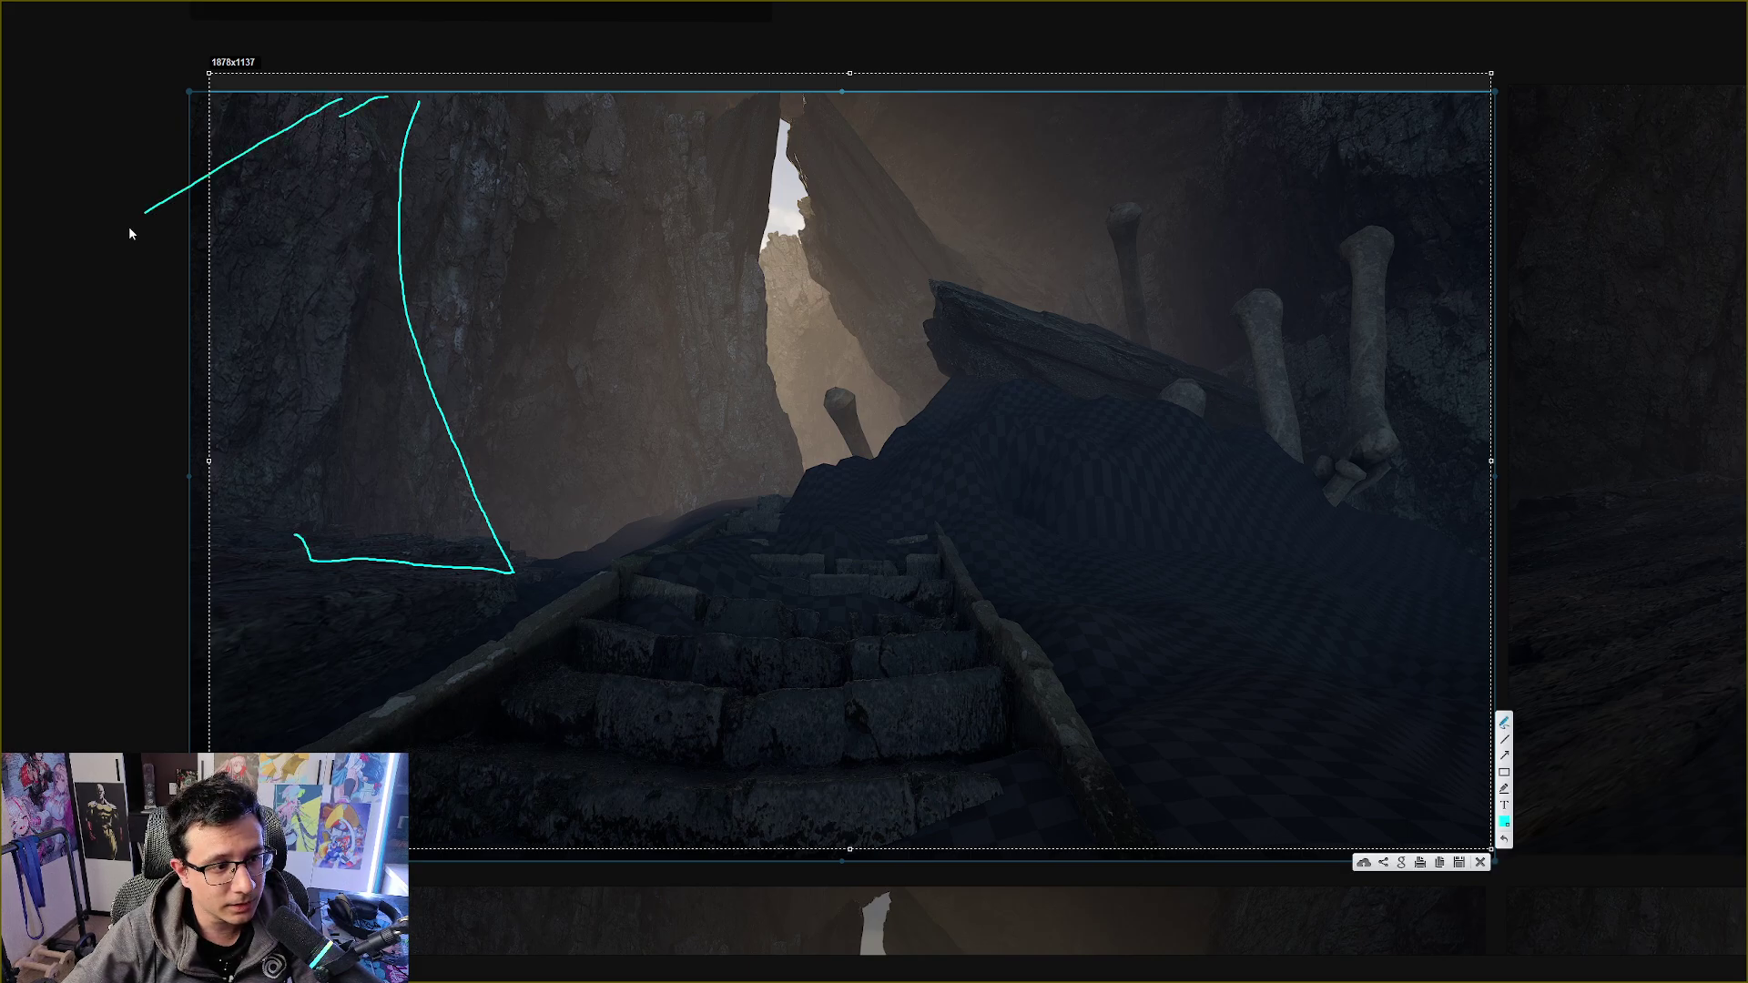
pyautogui.moveTo(229, 531); pyautogui.dragTo(334, 590)
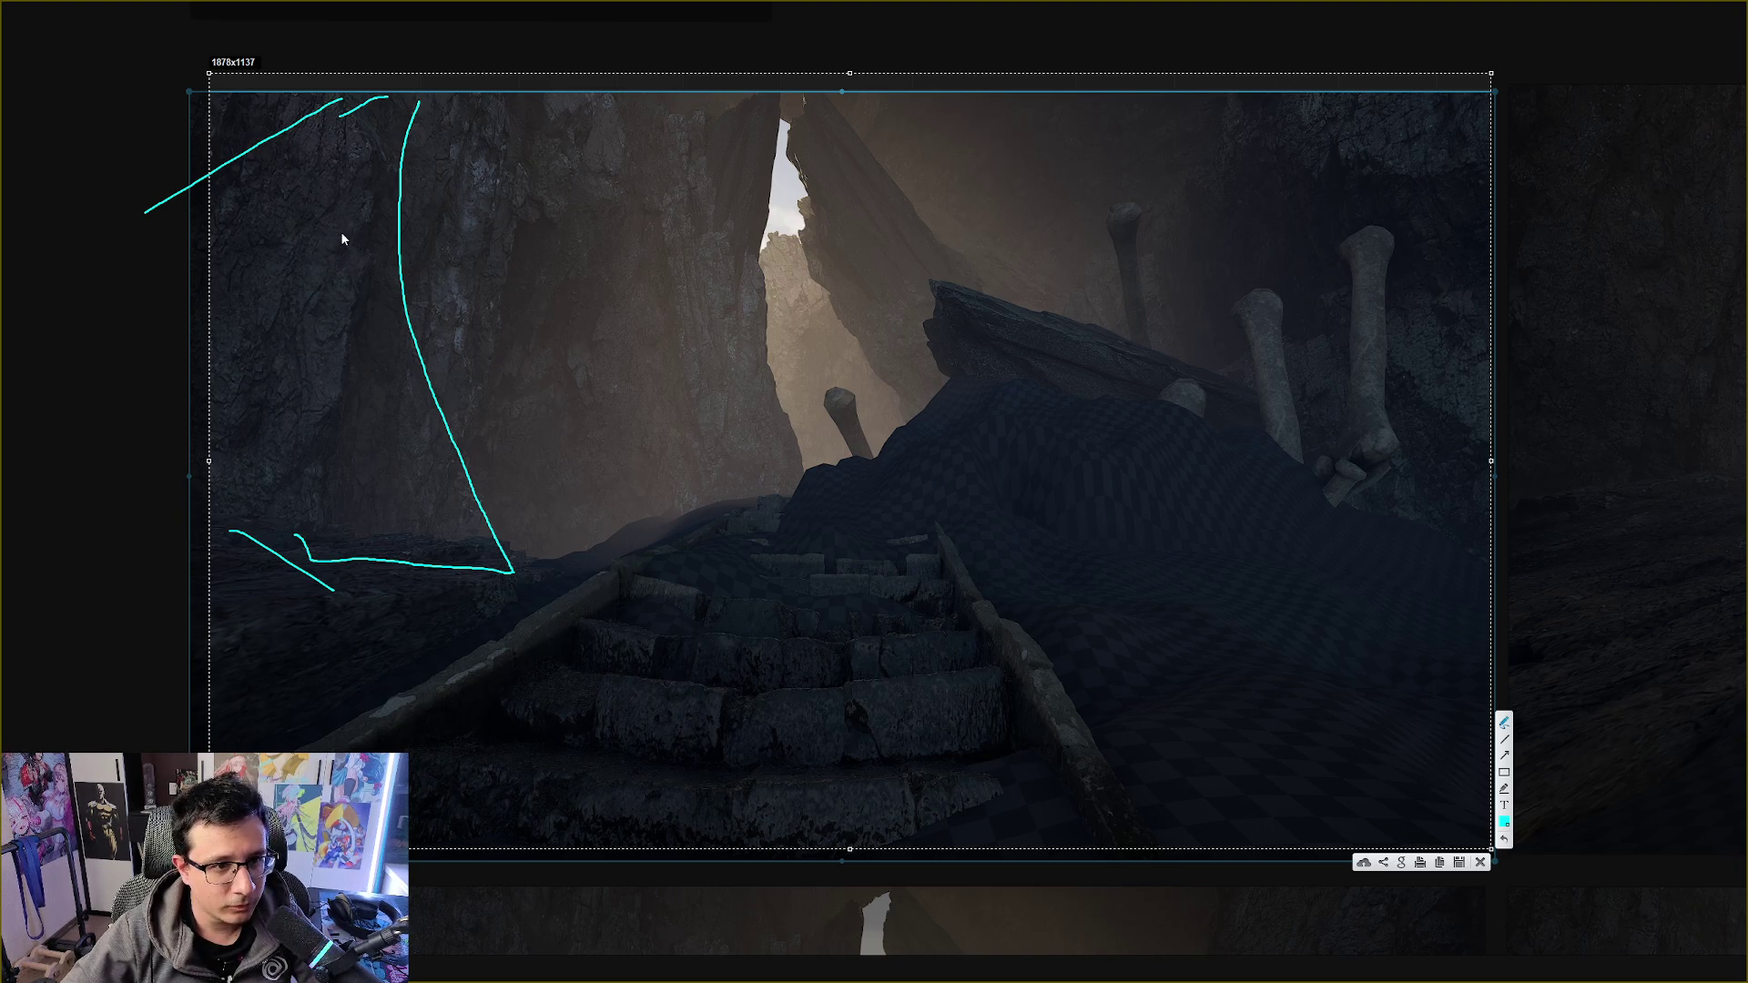
# Fill the left cliff's outline with short angular cyan strokes marking its inner rock shapes
pyautogui.moveTo(420, 371)
pyautogui.mouseDown()
pyautogui.moveTo(394, 467)
pyautogui.moveTo(336, 553)
pyautogui.mouseUp()
pyautogui.moveTo(376, 403); pyautogui.dragTo(325, 391)
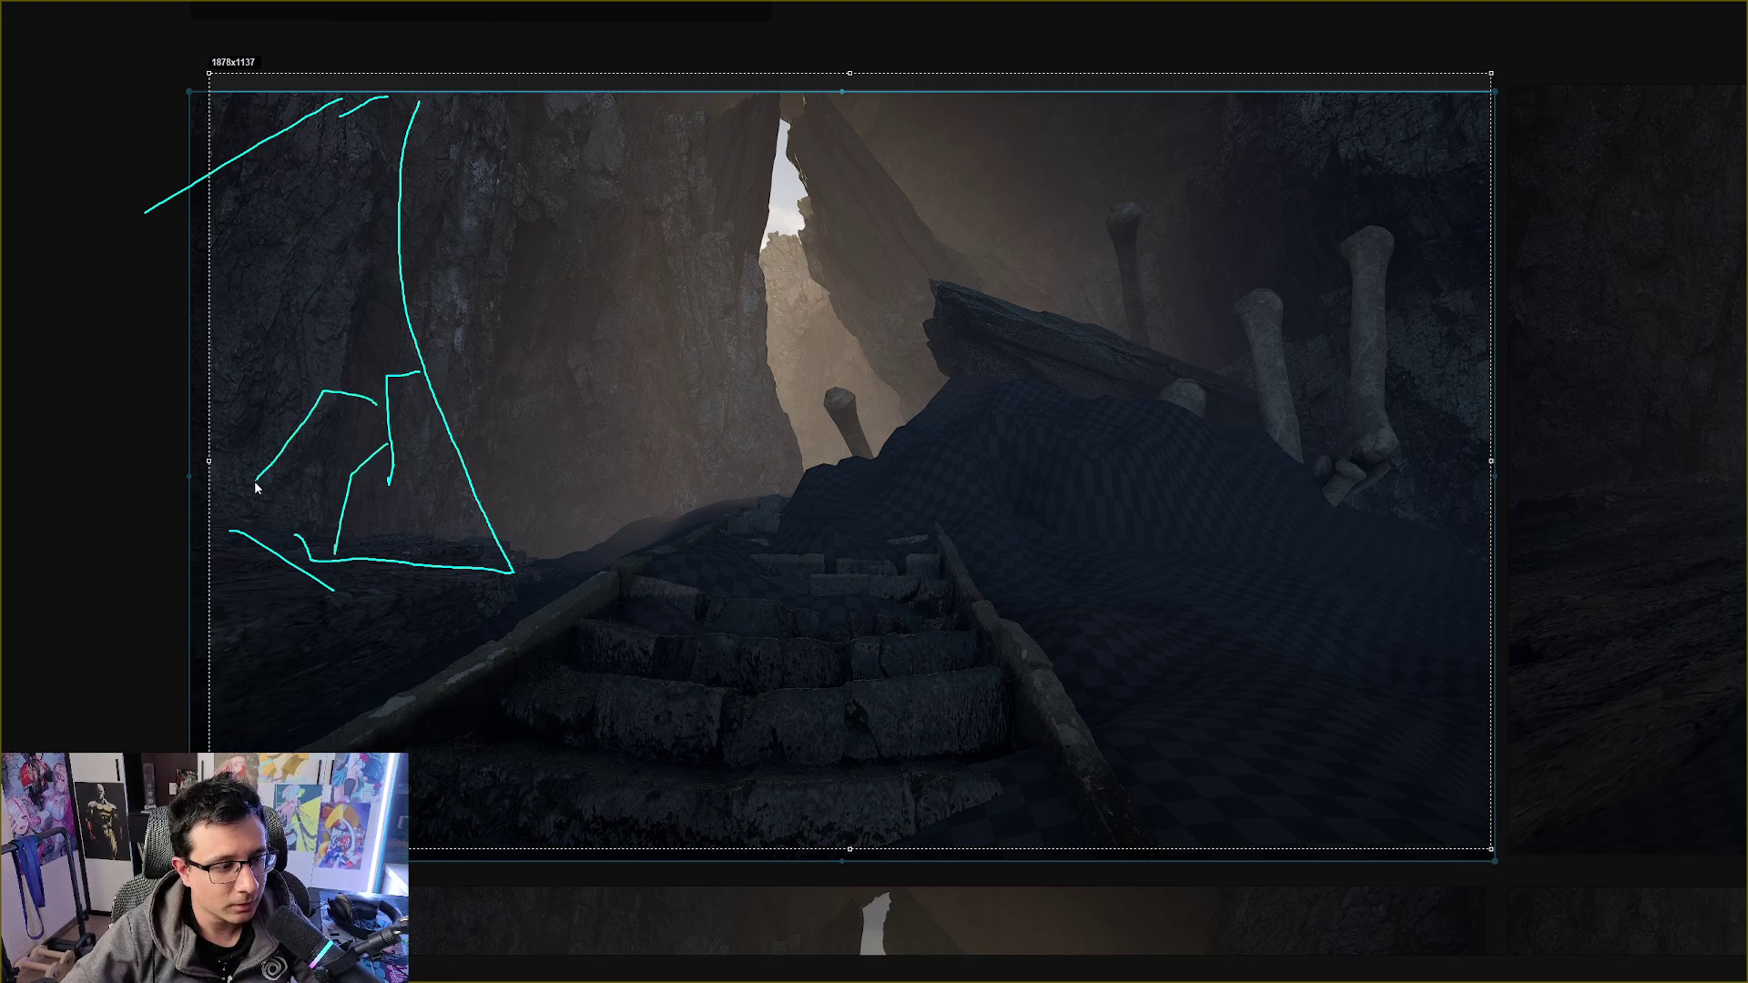
pyautogui.moveTo(255, 483); pyautogui.dragTo(235, 551)
pyautogui.moveTo(311, 412)
pyautogui.mouseDown()
pyautogui.moveTo(265, 394)
pyautogui.moveTo(223, 428)
pyautogui.mouseUp()
pyautogui.moveTo(367, 386)
pyautogui.mouseDown()
pyautogui.moveTo(343, 284)
pyautogui.moveTo(381, 252)
pyautogui.mouseUp()
pyautogui.moveTo(398, 178); pyautogui.dragTo(356, 255)
pyautogui.moveTo(264, 167)
pyautogui.mouseDown()
pyautogui.moveTo(304, 156)
pyautogui.moveTo(369, 193)
pyautogui.moveTo(226, 222)
pyautogui.moveTo(194, 288)
pyautogui.mouseUp()
pyautogui.moveTo(319, 288)
pyautogui.mouseDown()
pyautogui.moveTo(245, 294)
pyautogui.moveTo(232, 399)
pyautogui.mouseUp()
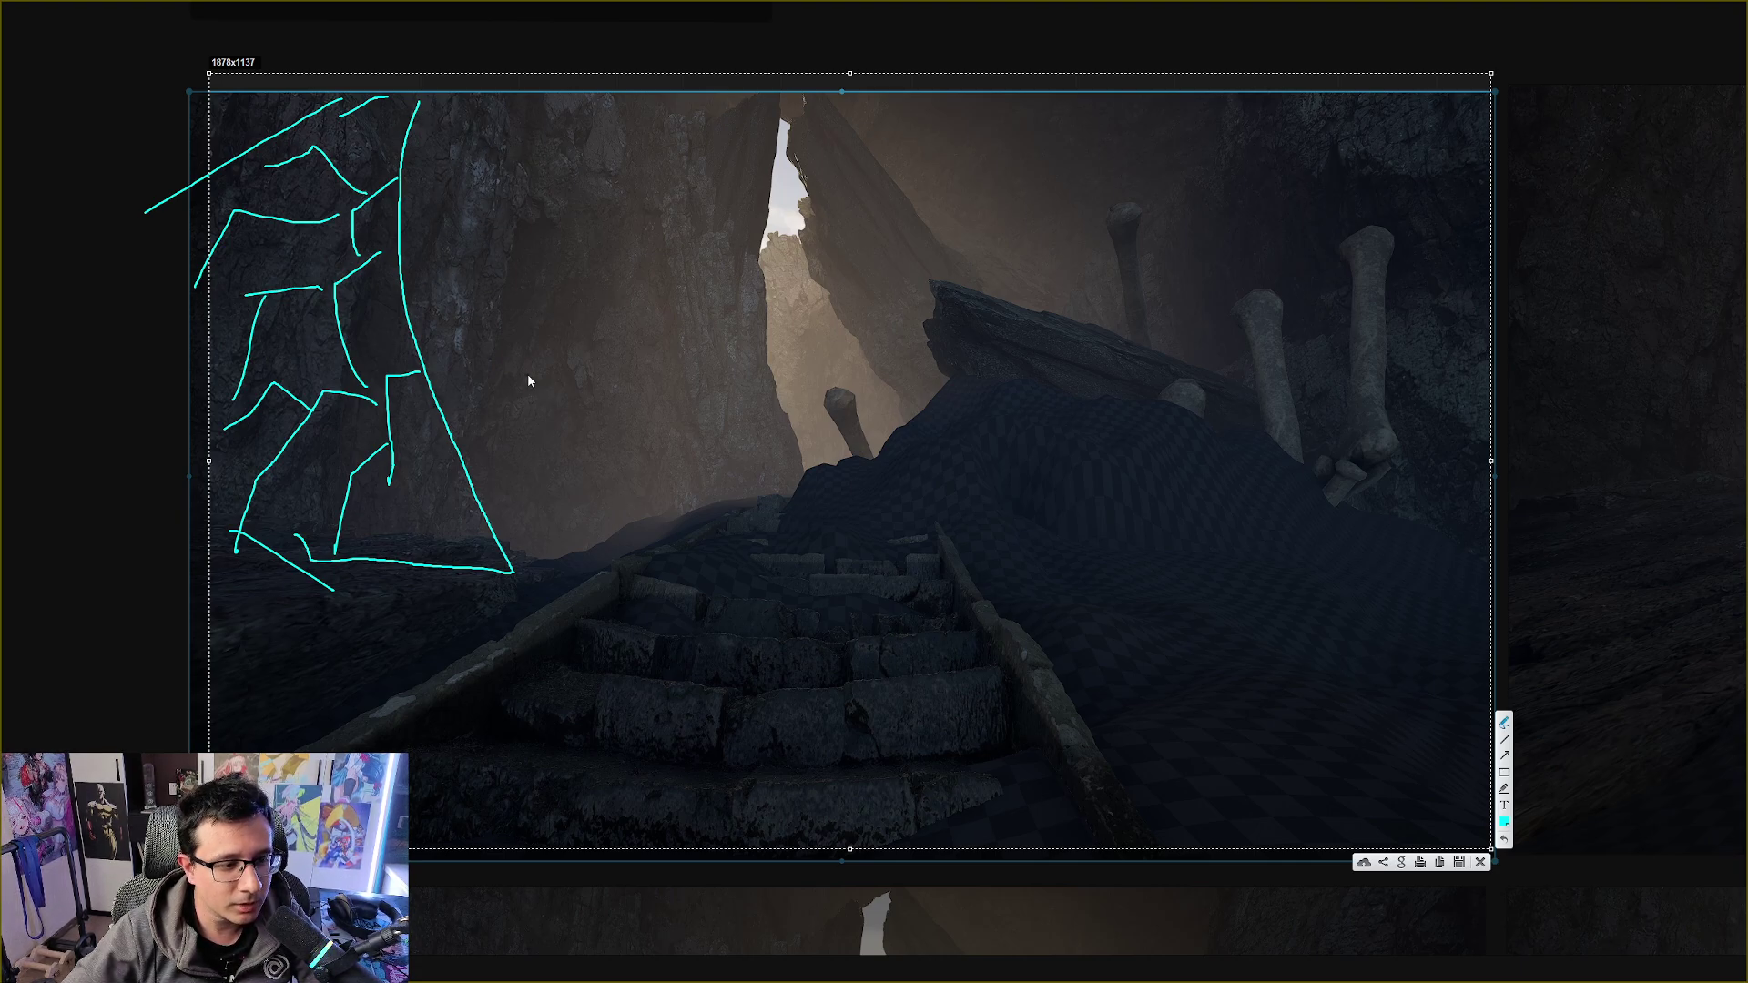
# Draw cyan arrows from the cliff base via the slab tip and opening's peak back to the cliff top, and circle the bright sky gap
pyautogui.moveTo(538, 566)
pyautogui.mouseDown()
pyautogui.moveTo(658, 546)
pyautogui.moveTo(800, 485)
pyautogui.moveTo(768, 505)
pyautogui.moveTo(951, 291)
pyautogui.moveTo(912, 323)
pyautogui.moveTo(904, 259)
pyautogui.moveTo(797, 123)
pyautogui.moveTo(785, 143)
pyautogui.mouseUp()
pyautogui.moveTo(826, 111); pyautogui.dragTo(782, 144)
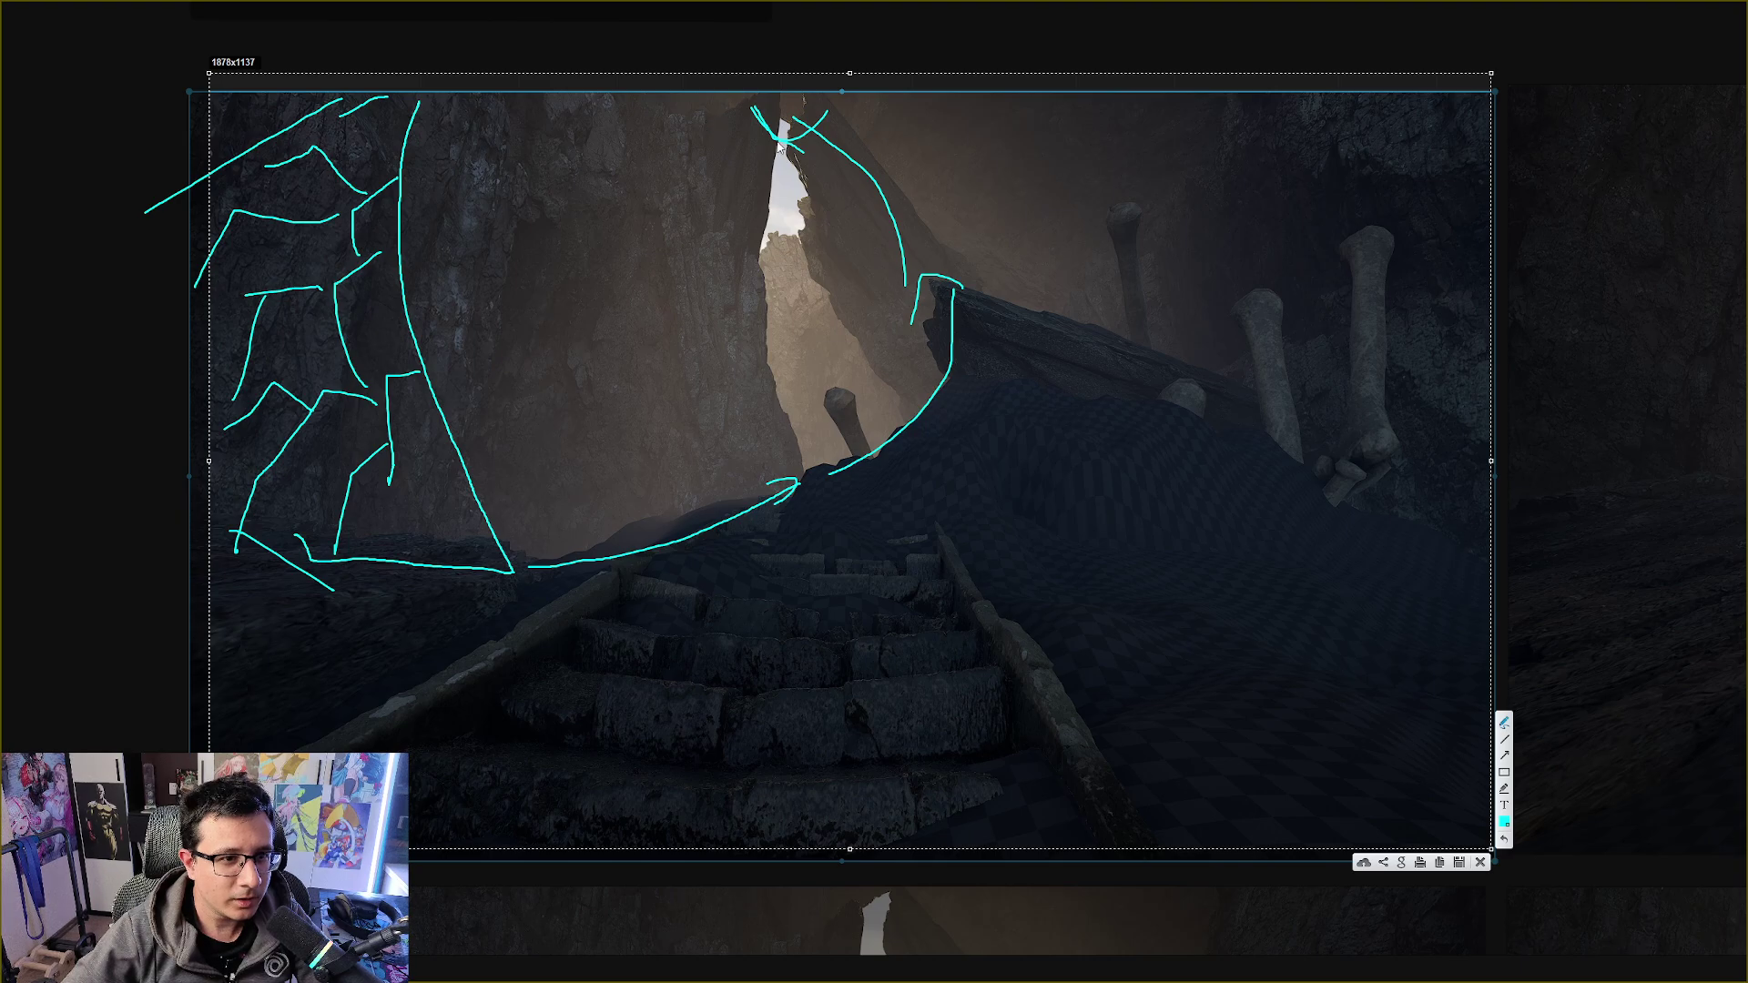
pyautogui.moveTo(762, 135)
pyautogui.mouseDown()
pyautogui.moveTo(562, 114)
pyautogui.moveTo(424, 124)
pyautogui.mouseUp()
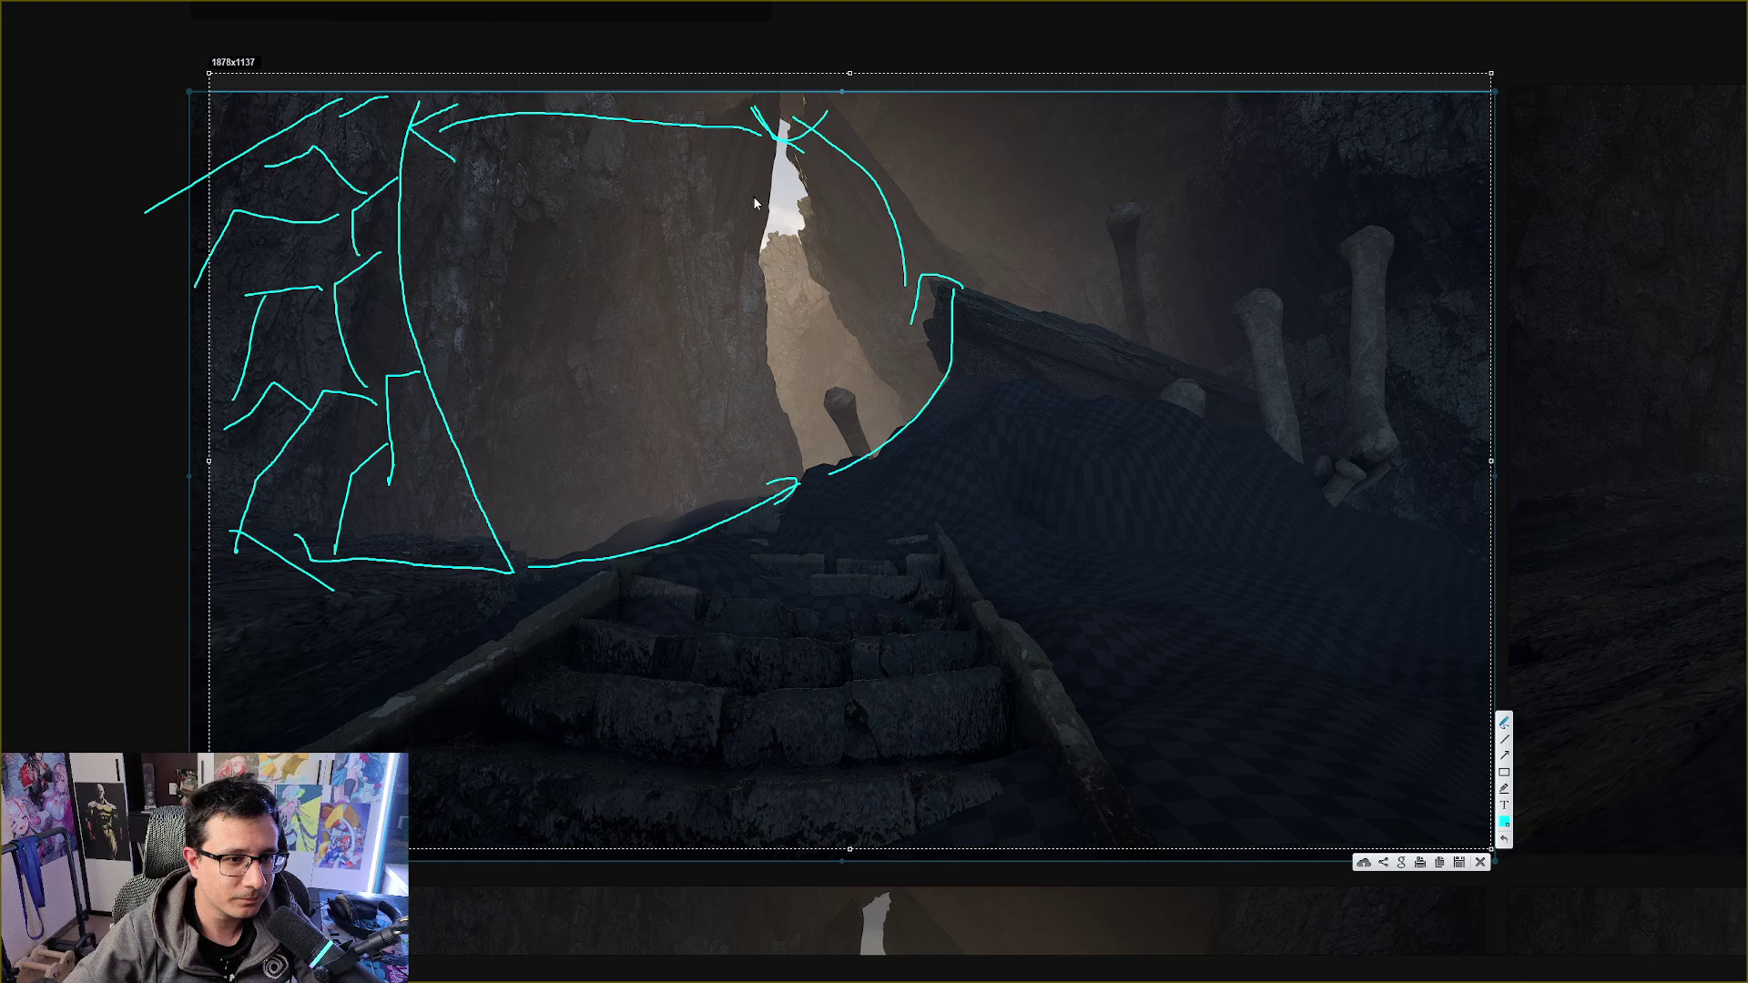
pyautogui.moveTo(805, 225)
pyautogui.mouseDown()
pyautogui.moveTo(765, 109)
pyautogui.moveTo(715, 120)
pyautogui.moveTo(702, 167)
pyautogui.moveTo(732, 255)
pyautogui.moveTo(807, 227)
pyautogui.mouseUp()
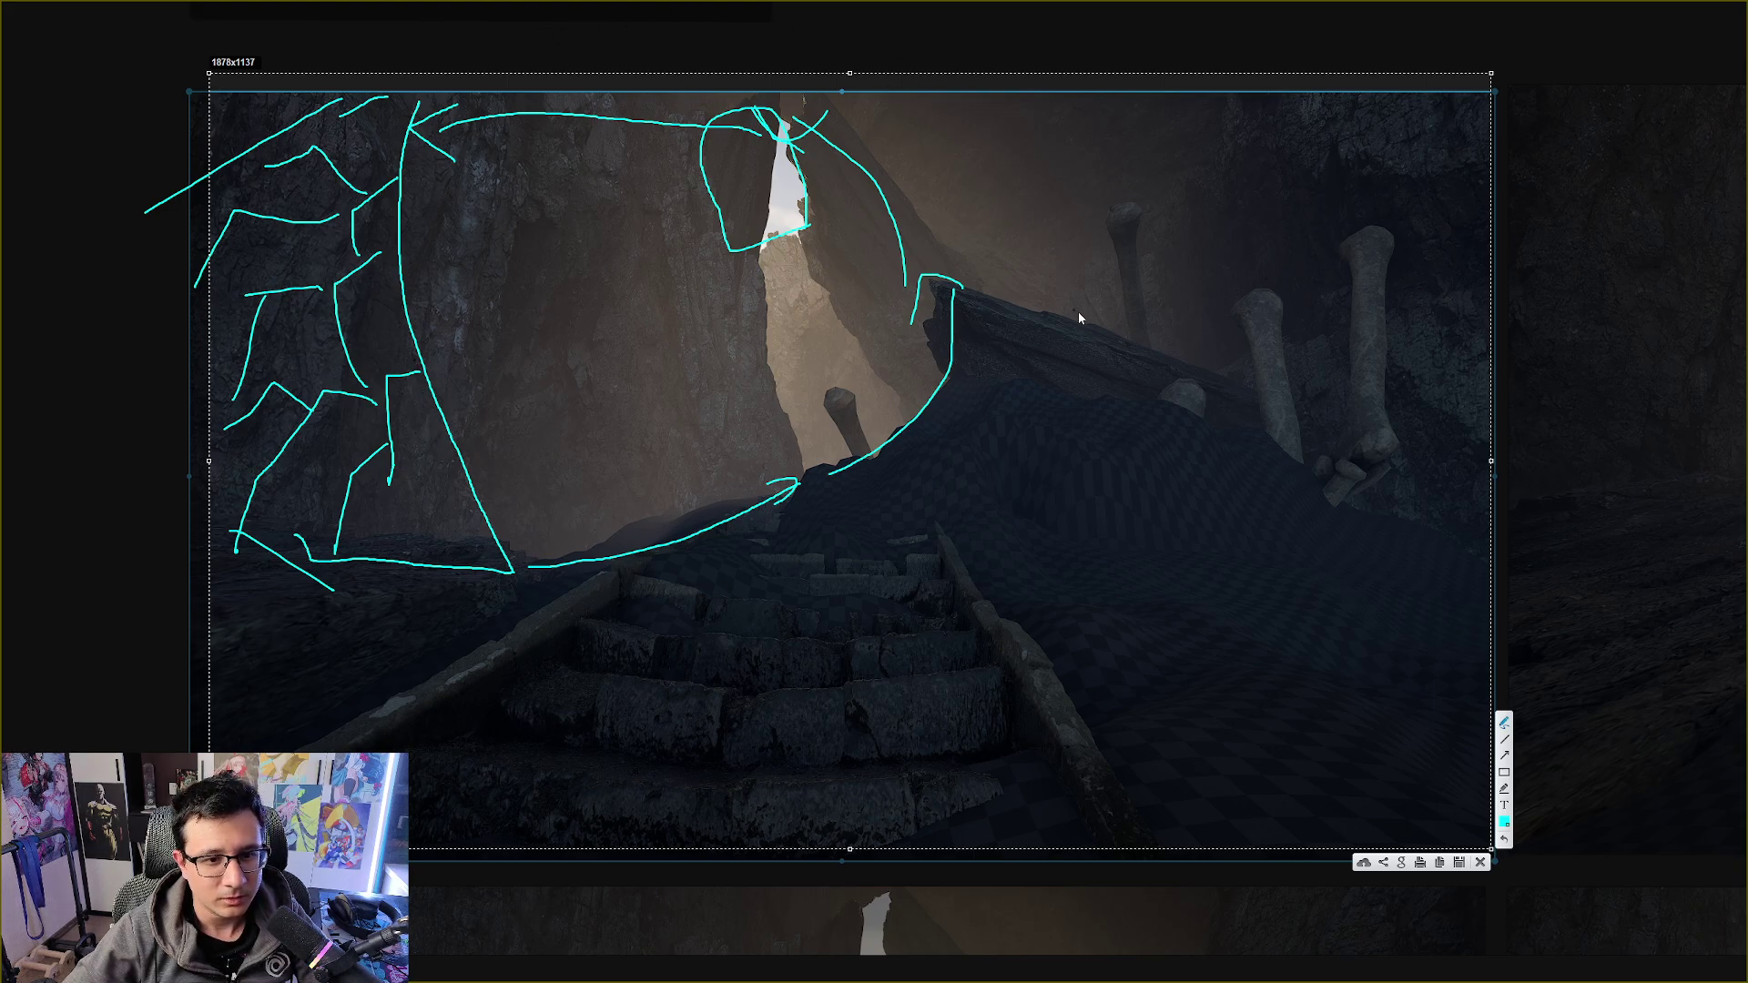
# Draw cyan arrows in both directions along the slab's upper edge between its tip and the bones, and close the capture
pyautogui.moveTo(971, 284); pyautogui.dragTo(1138, 347)
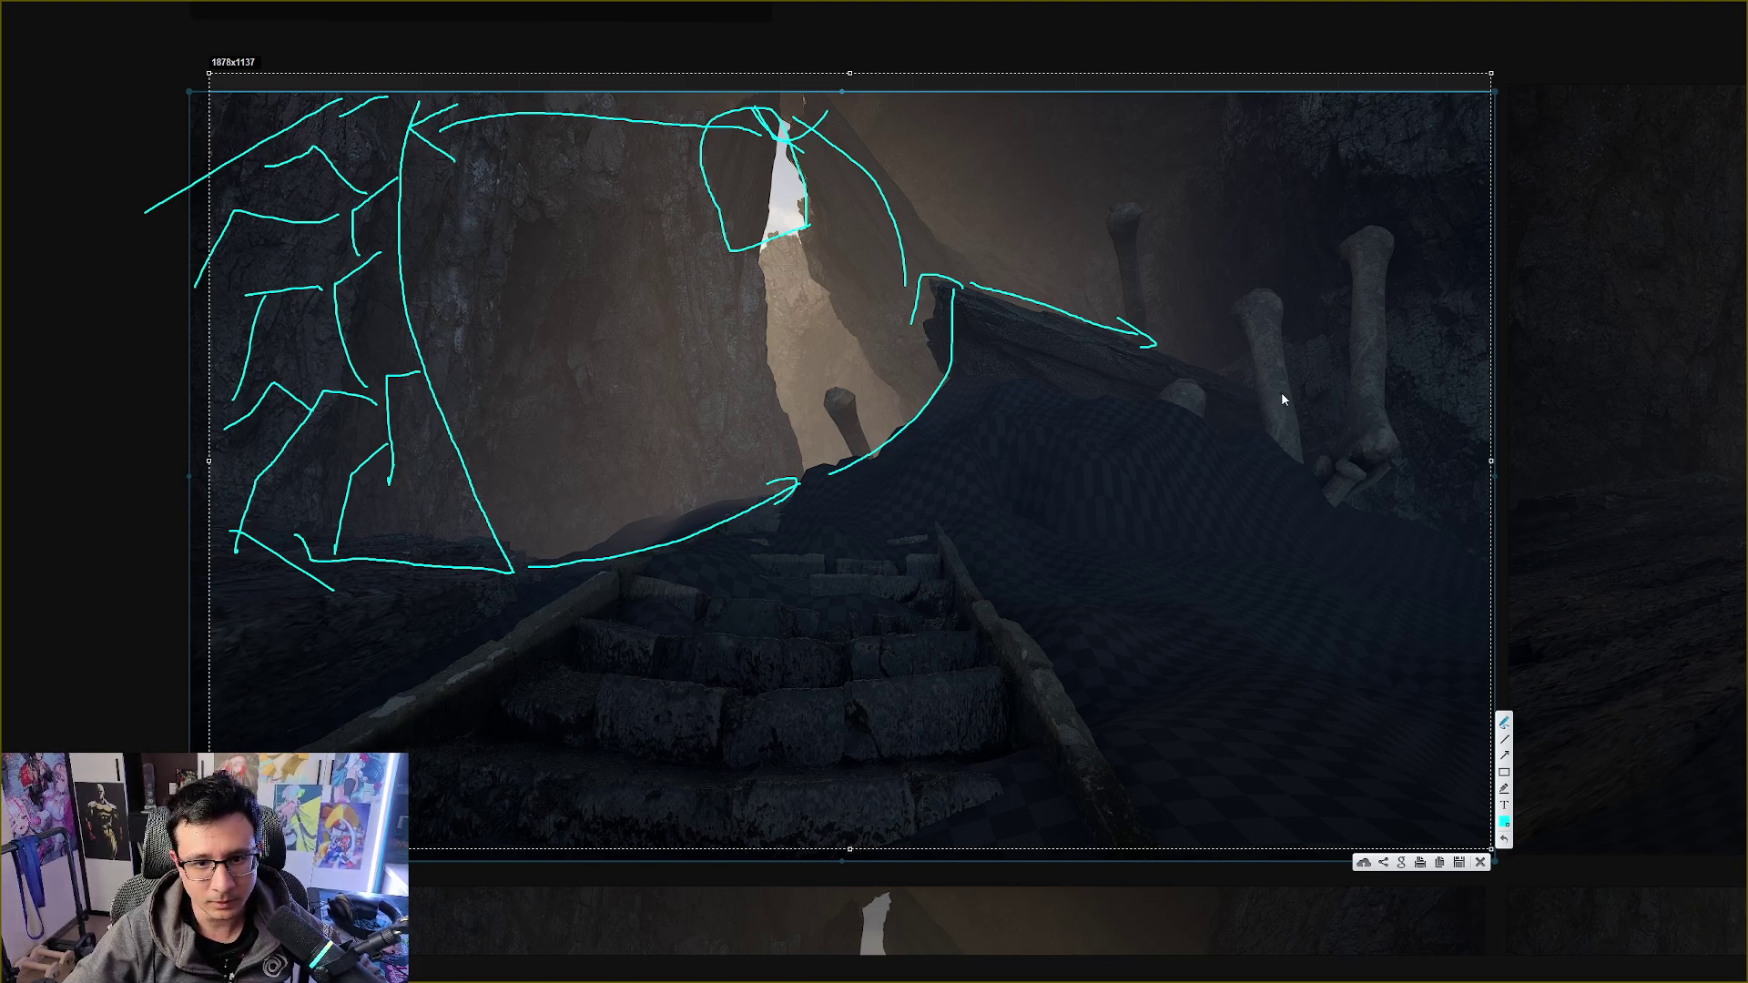
pyautogui.moveTo(1289, 393)
pyautogui.mouseDown()
pyautogui.moveTo(1107, 321)
pyautogui.moveTo(959, 285)
pyautogui.moveTo(984, 324)
pyautogui.moveTo(992, 277)
pyautogui.mouseUp()
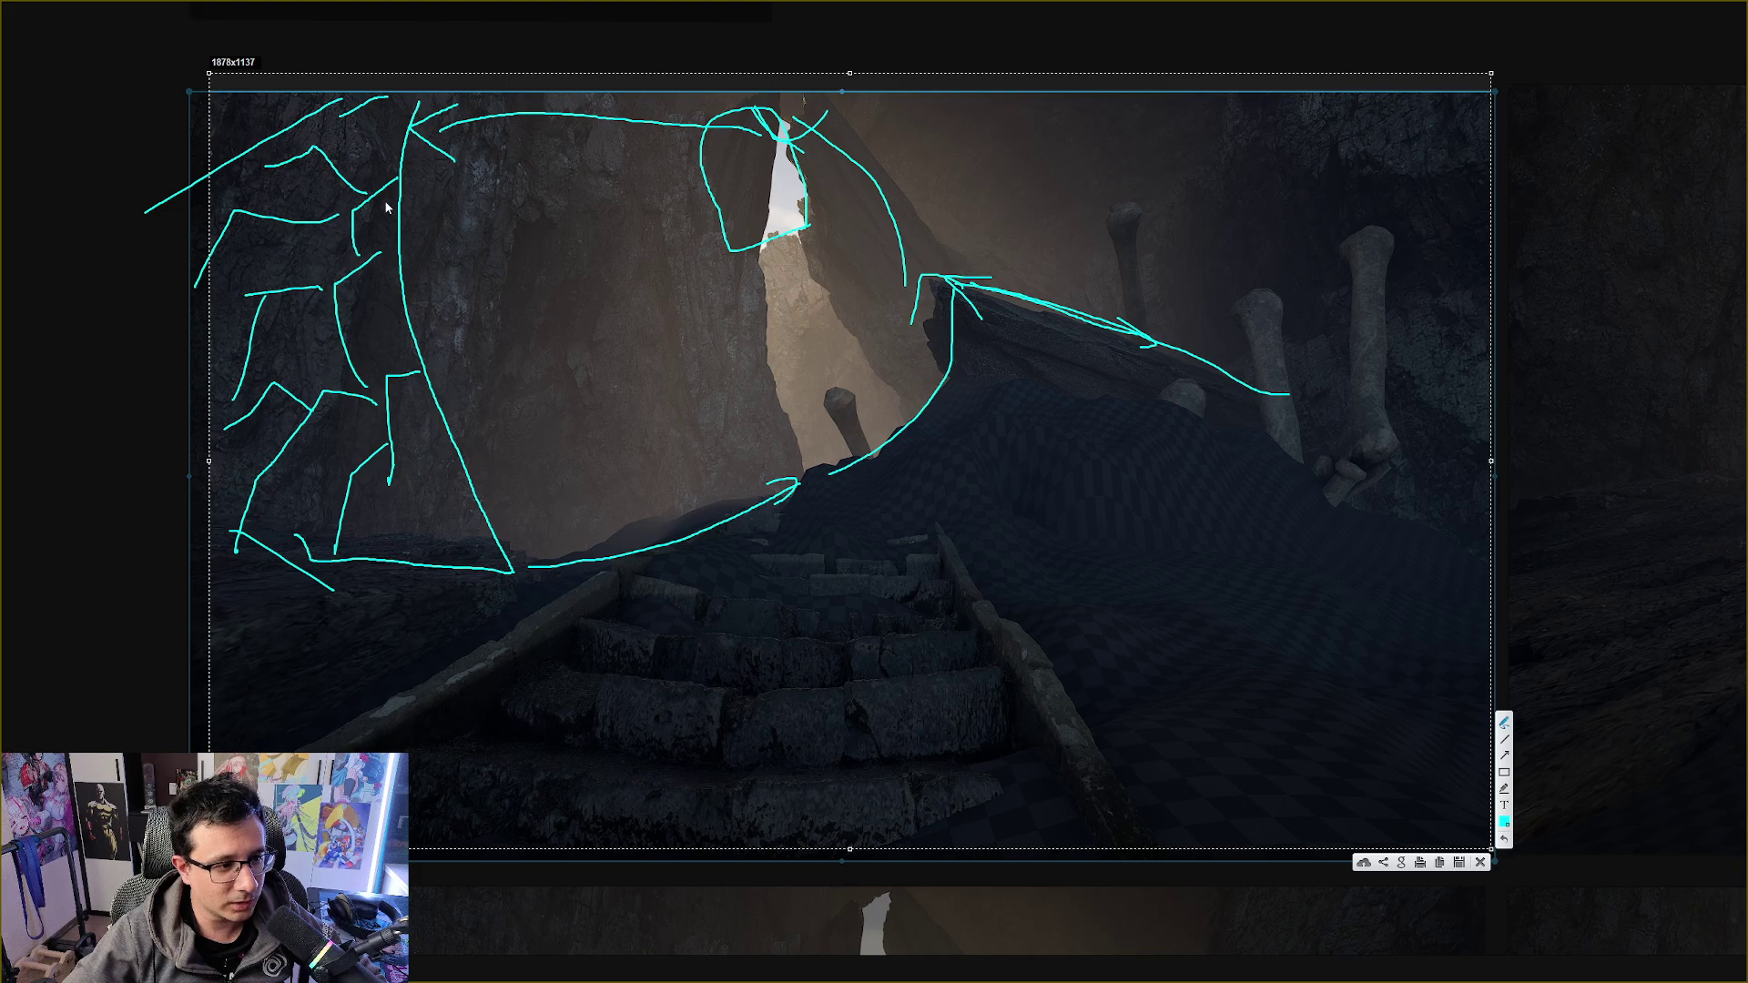
pyautogui.click(1439, 862)
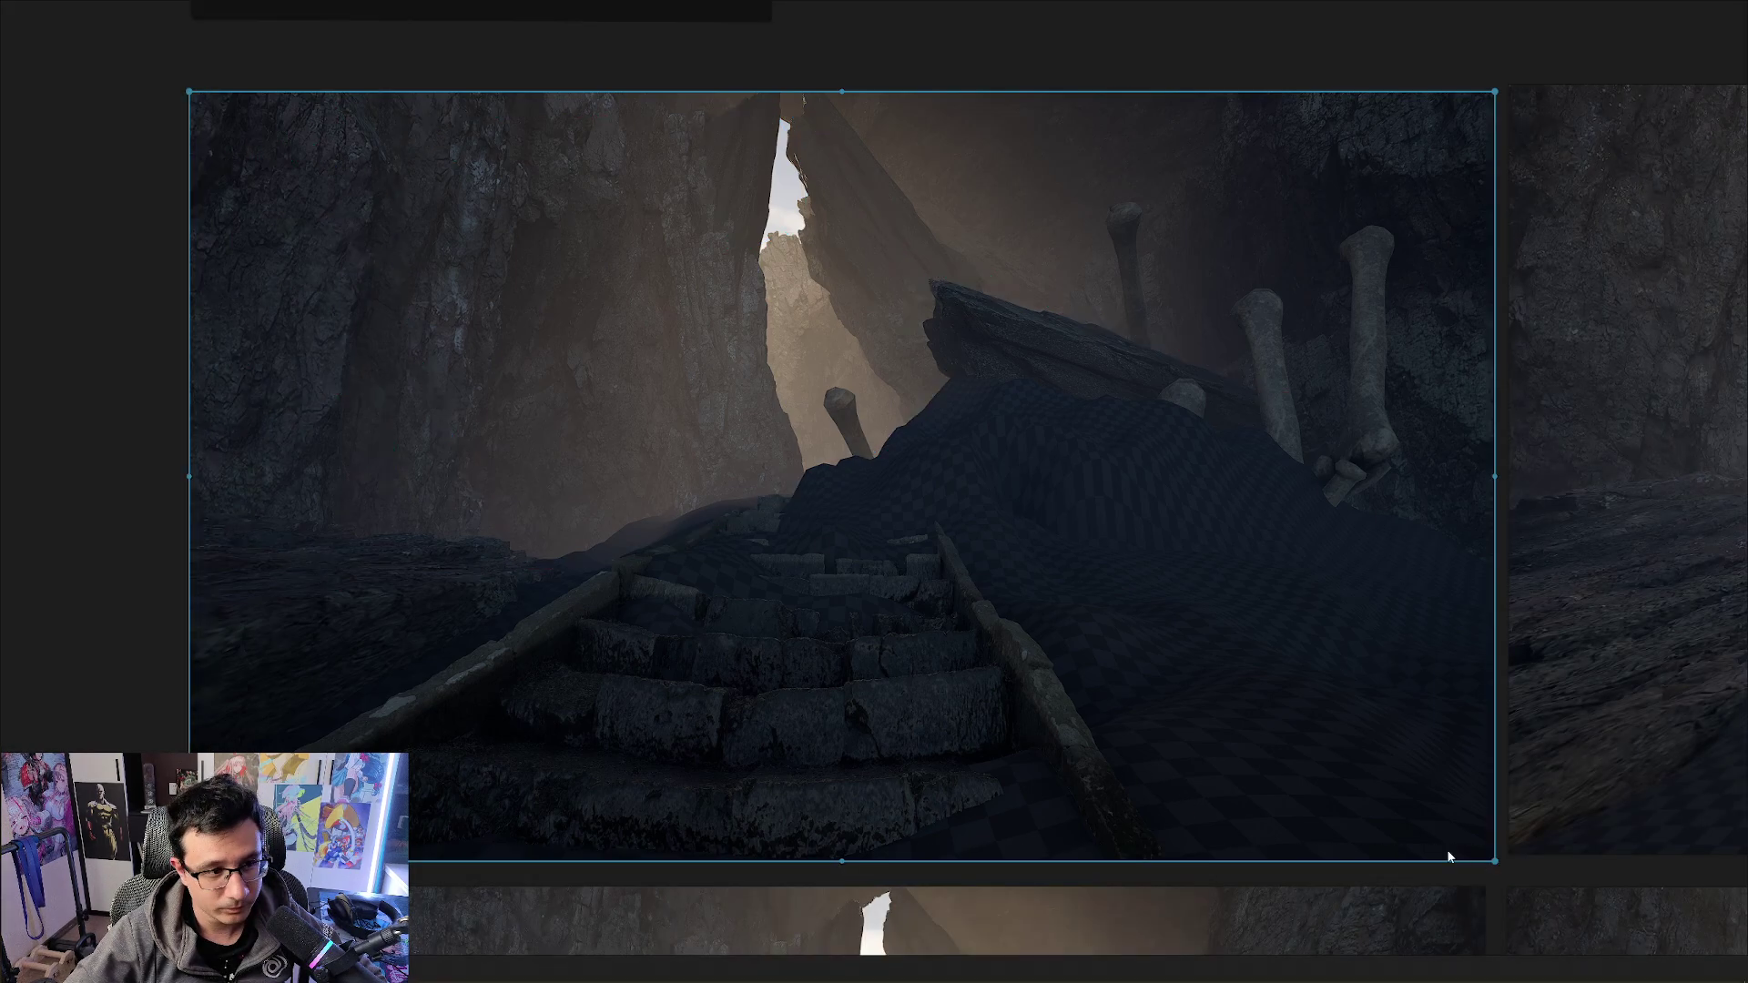
# Recapture the stairs image, draw curved cyan arrows up the mound to the slab tip and down the left cliff, and discard the capture
pyautogui.press('Print')
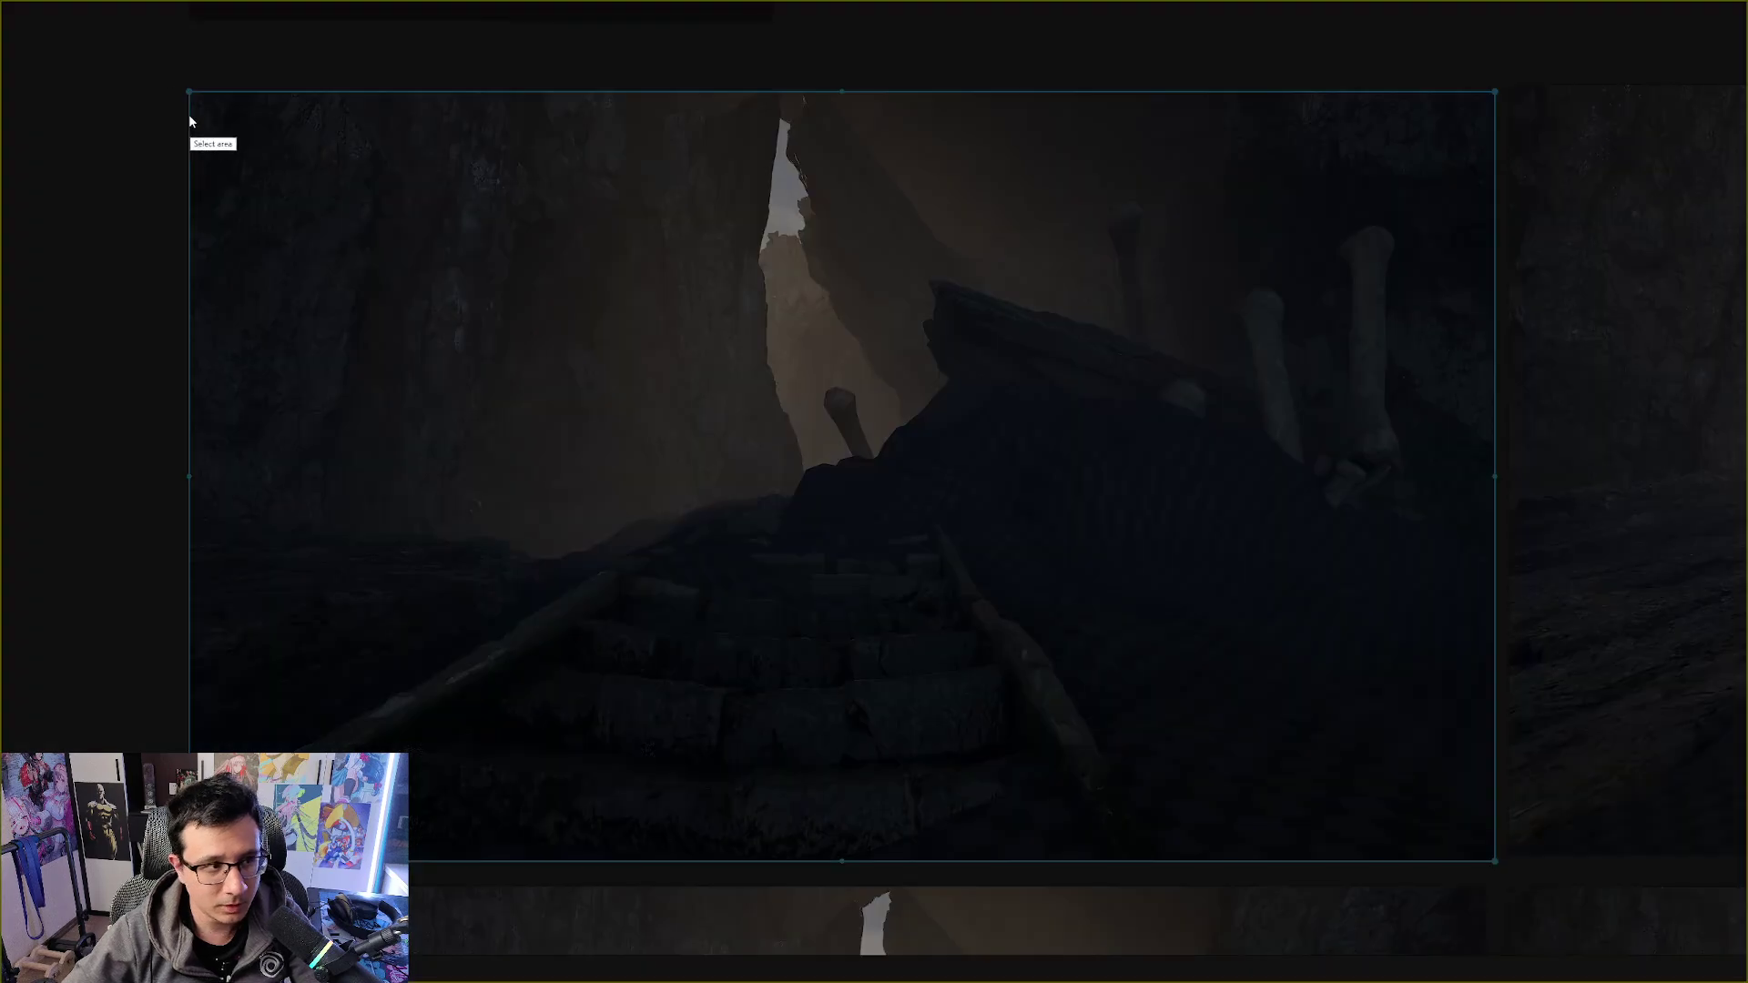
pyautogui.moveTo(153, 66); pyautogui.dragTo(1551, 882)
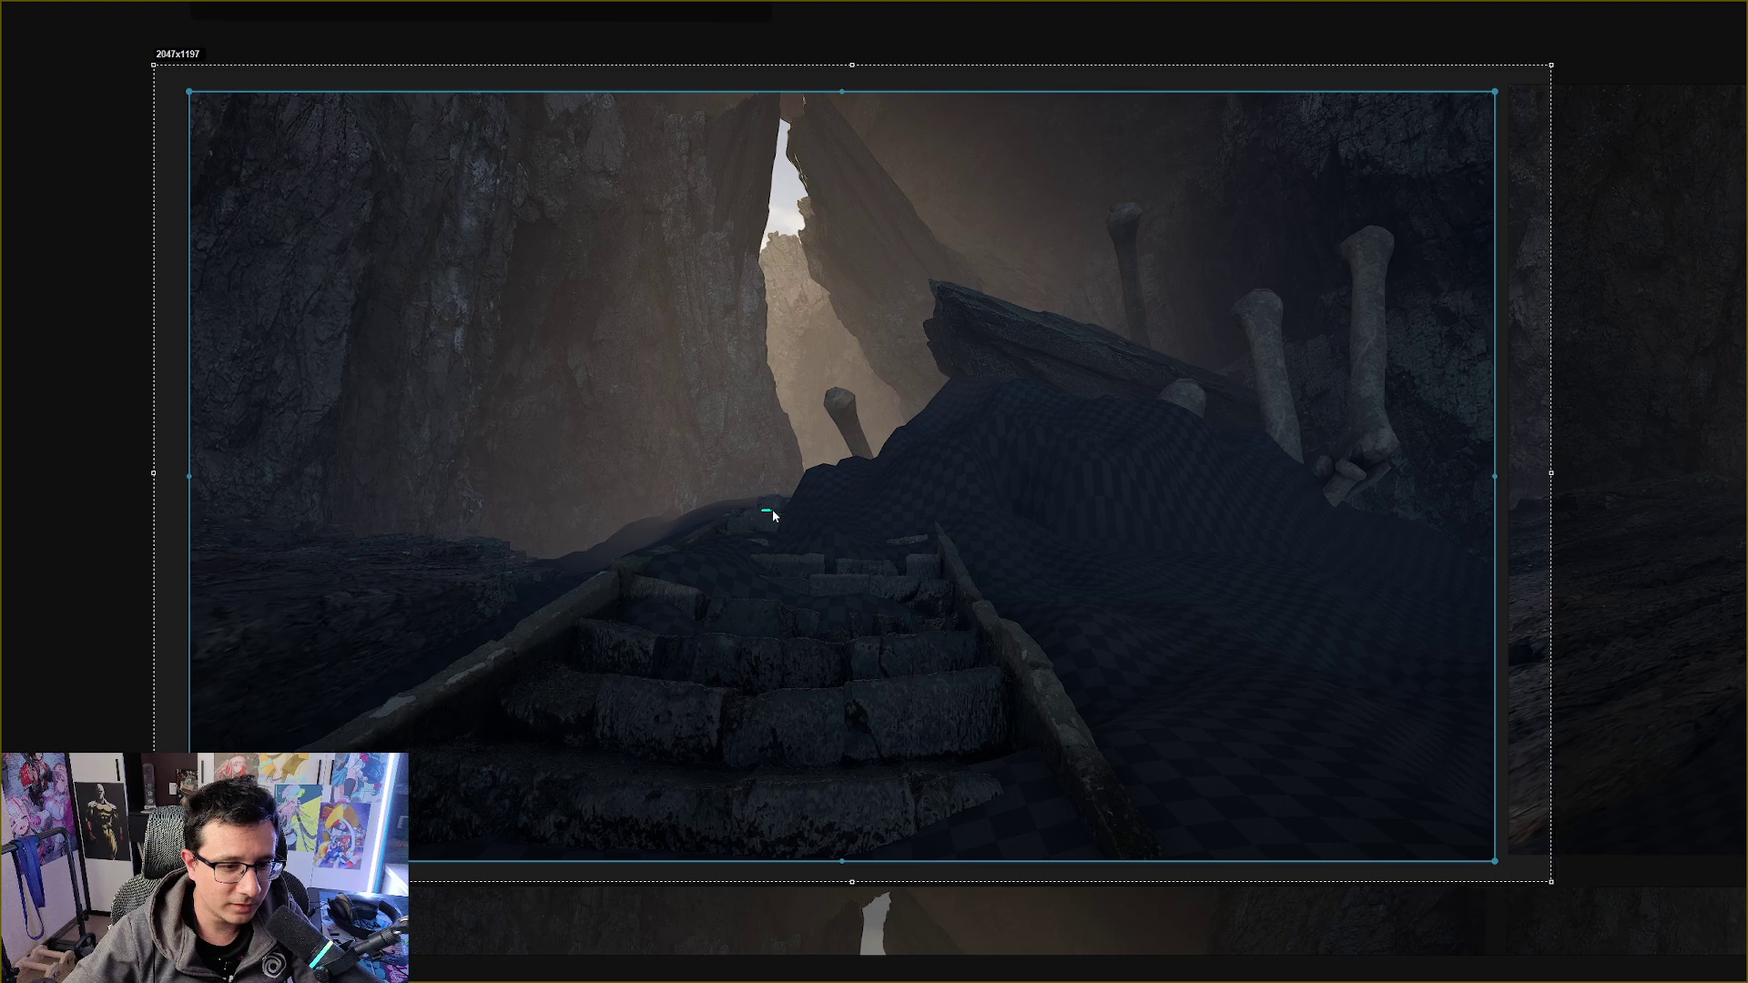
pyautogui.moveTo(763, 509)
pyautogui.mouseDown()
pyautogui.moveTo(915, 455)
pyautogui.moveTo(951, 393)
pyautogui.moveTo(944, 294)
pyautogui.moveTo(906, 266)
pyautogui.moveTo(967, 270)
pyautogui.mouseUp()
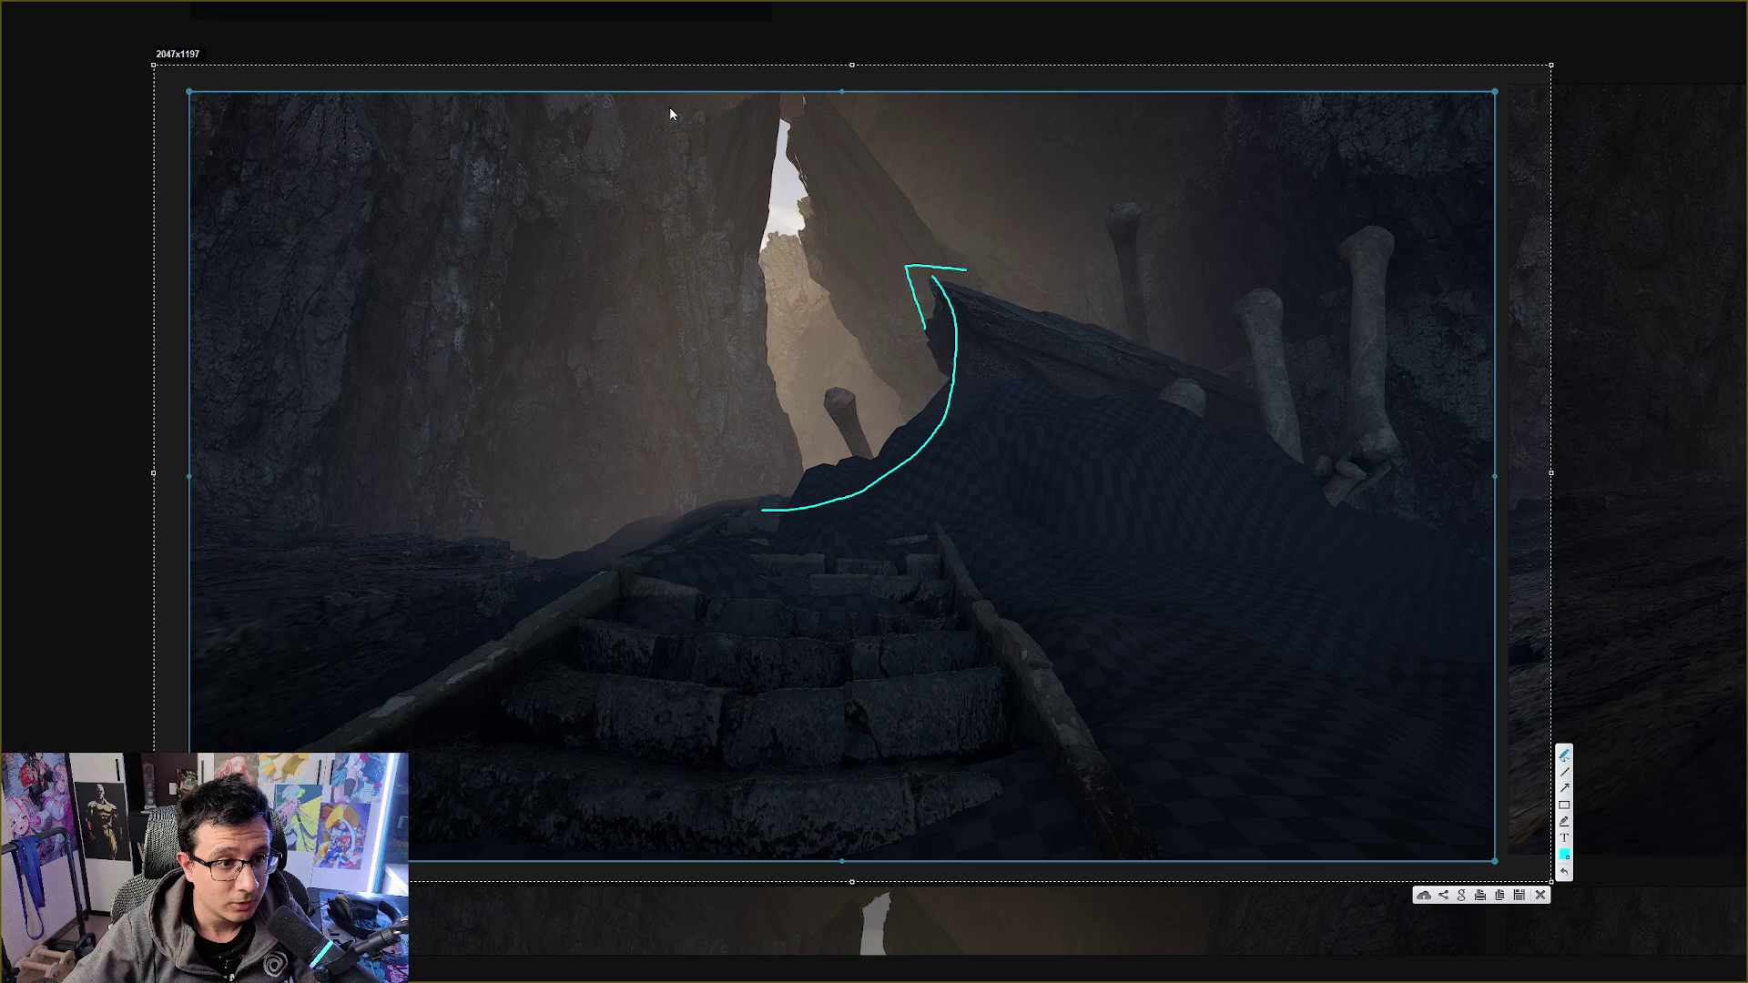
pyautogui.moveTo(679, 123)
pyautogui.mouseDown()
pyautogui.moveTo(599, 116)
pyautogui.moveTo(390, 183)
pyautogui.moveTo(314, 338)
pyautogui.moveTo(429, 491)
pyautogui.mouseUp()
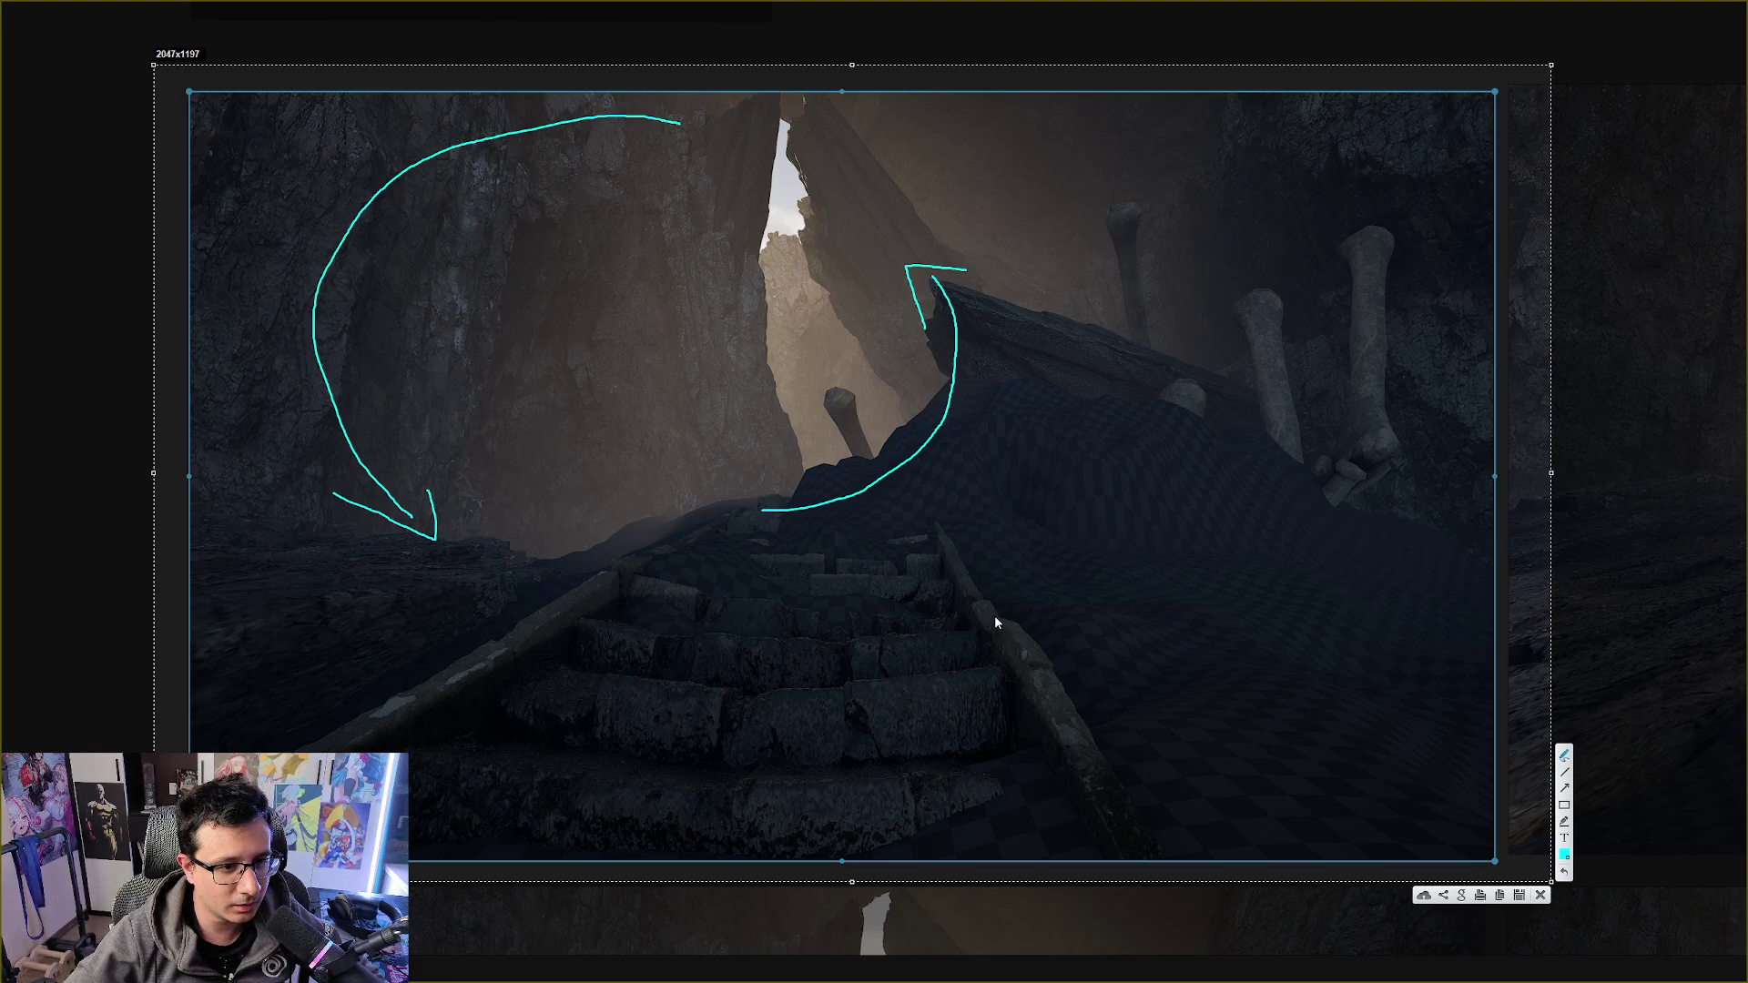
pyautogui.click(1540, 895)
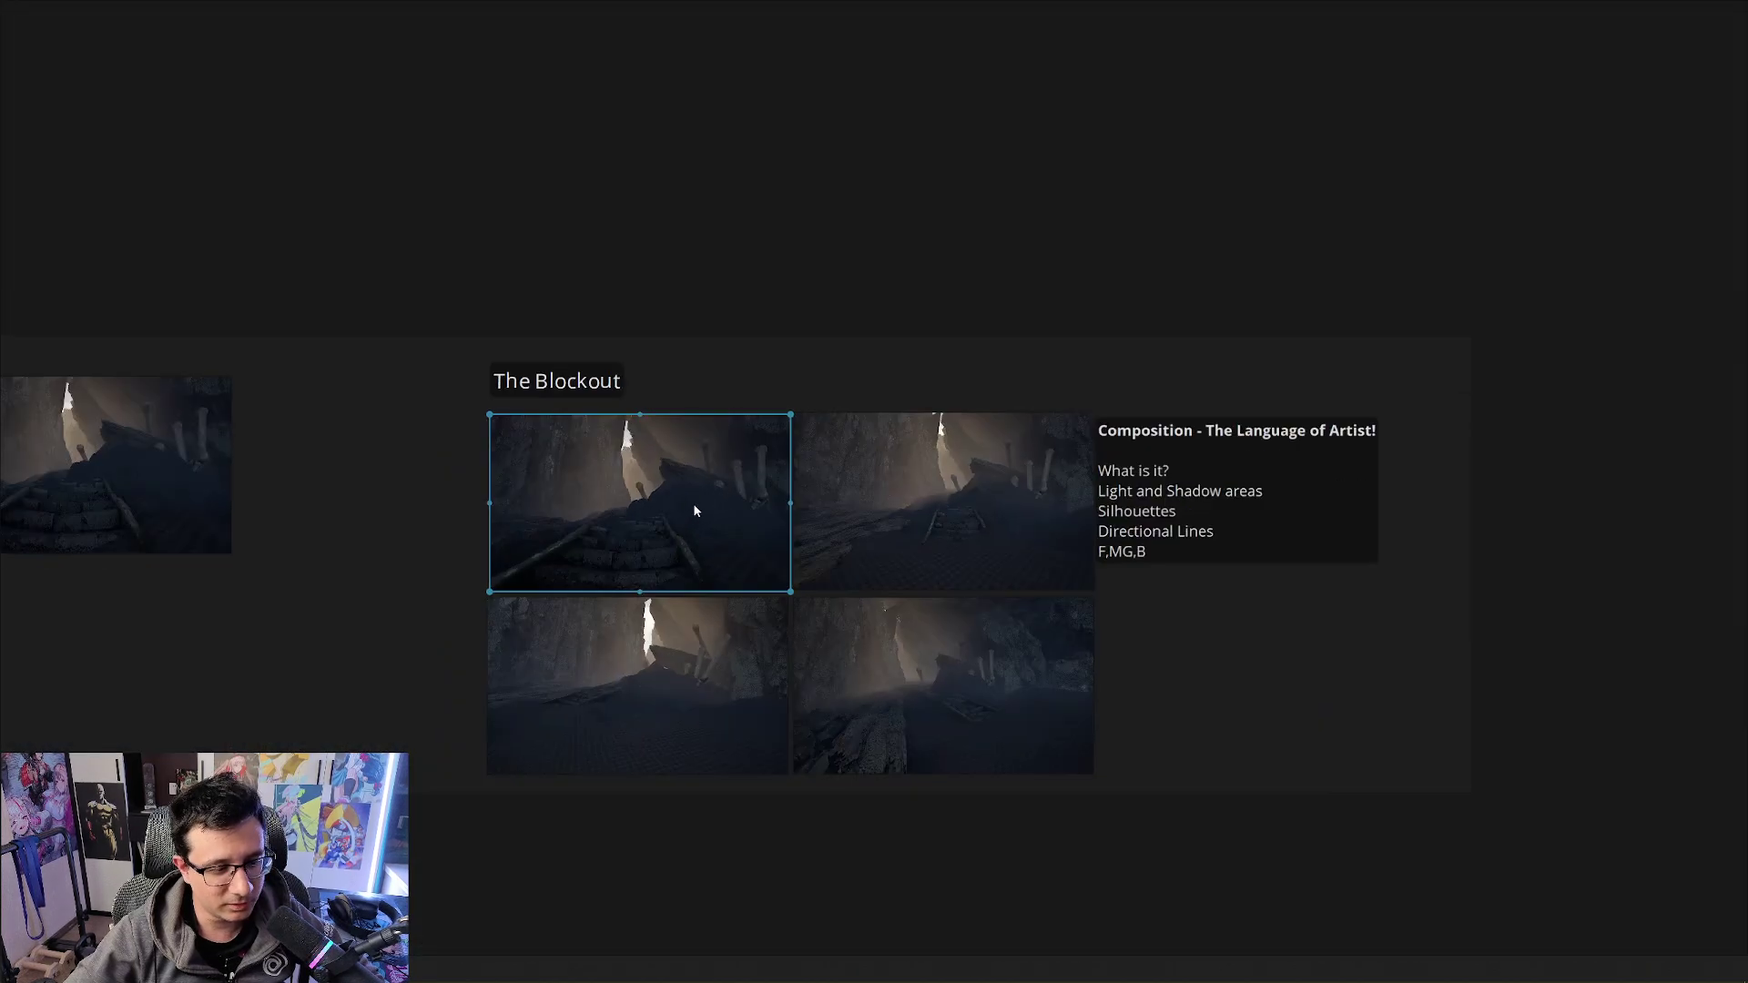
# Bring the close-up stairs image under The Blockout heading back into full view and deselect it
pyautogui.doubleClick(694, 511)
pyautogui.scroll(-1, 942, 497)
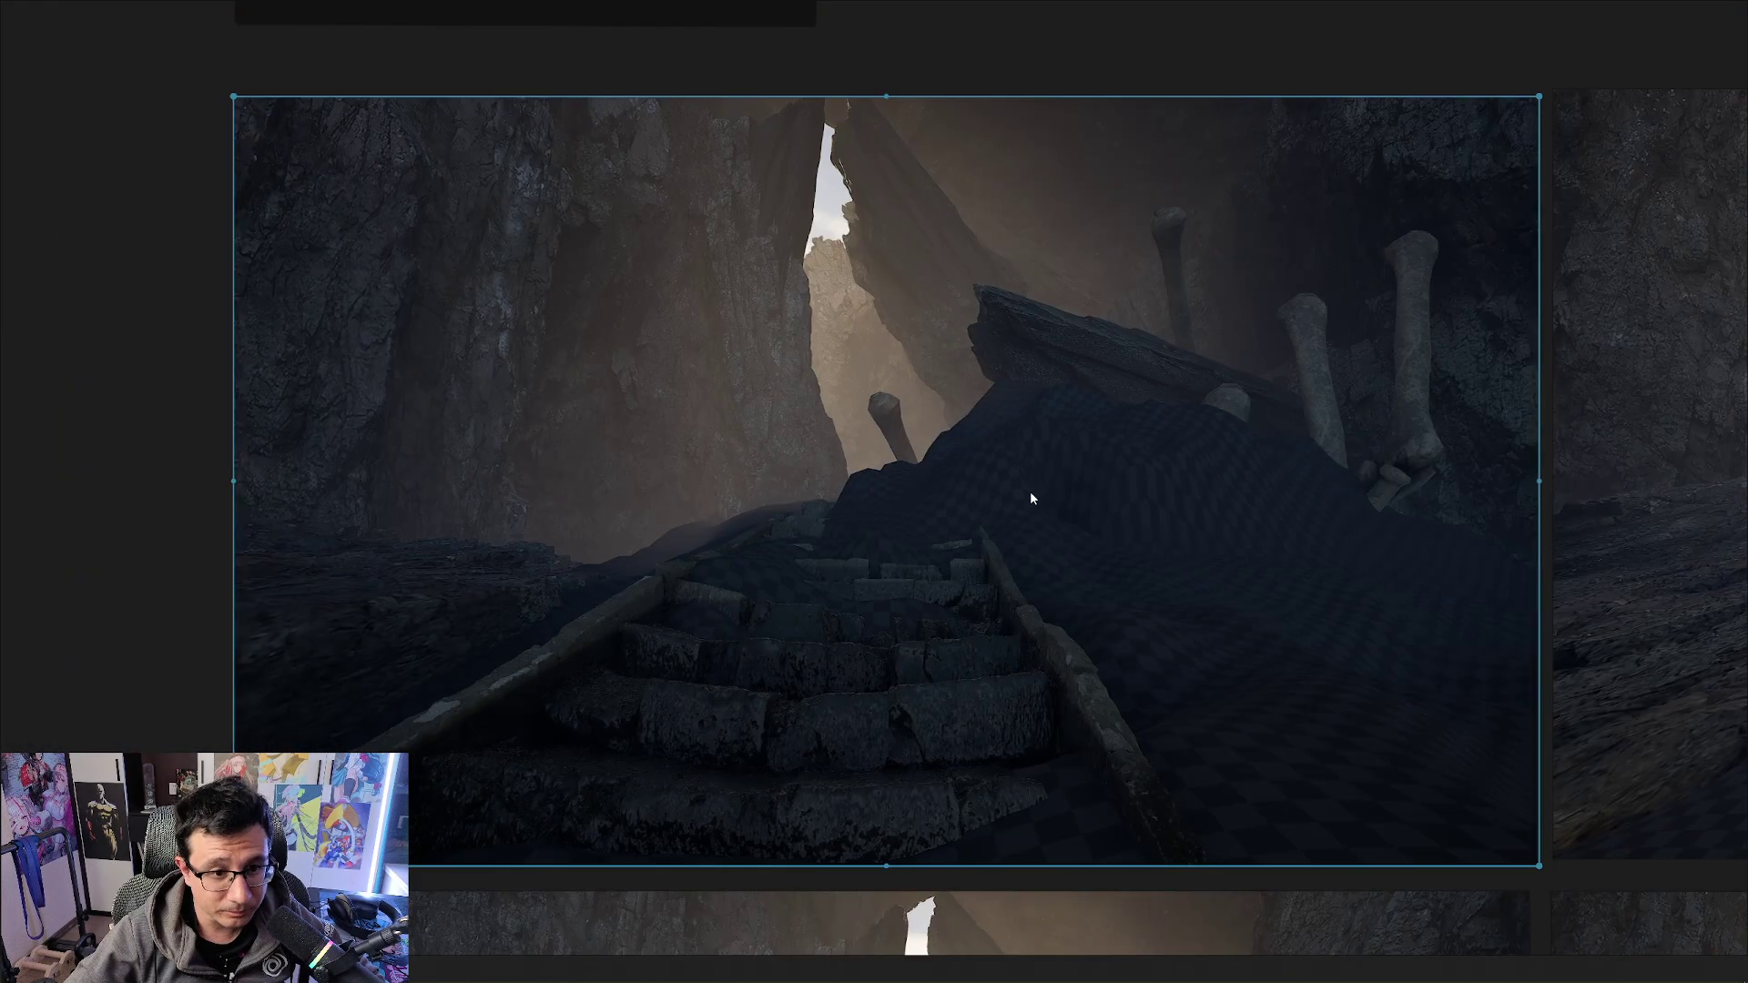
pyautogui.moveTo(1030, 490); pyautogui.dragTo(805, 520, button='middle')
pyautogui.scroll(-2, 805, 520)
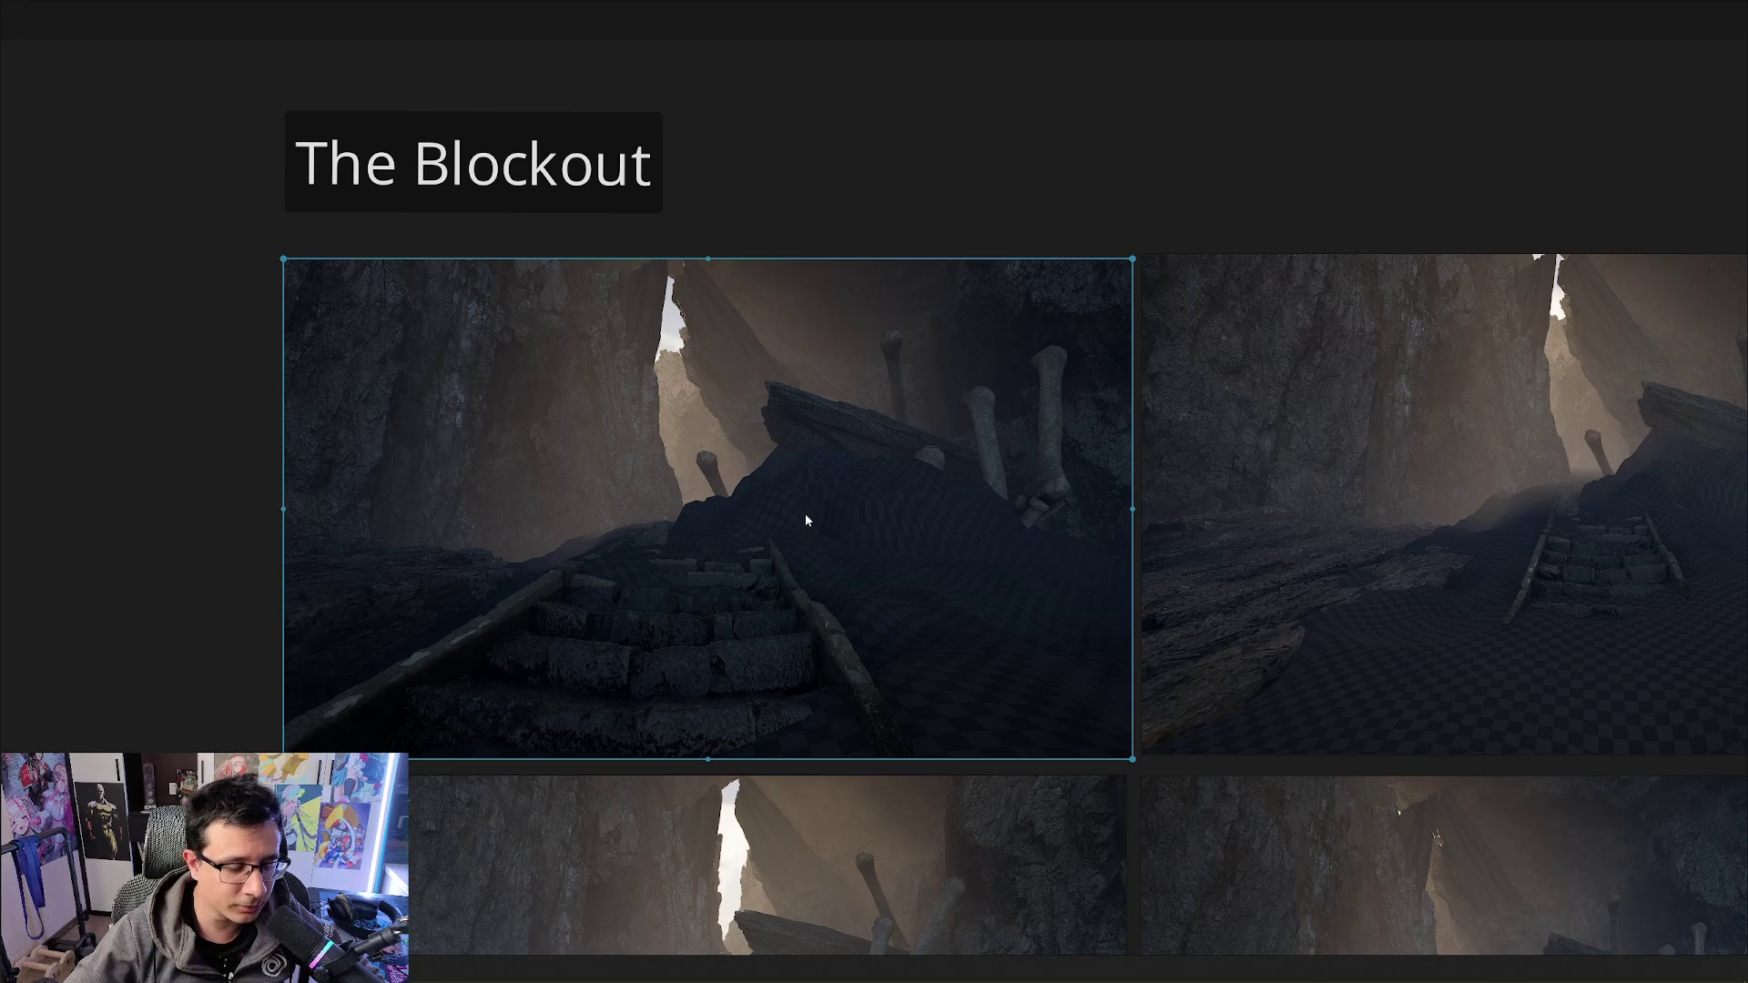
pyautogui.scroll(2, 806, 520)
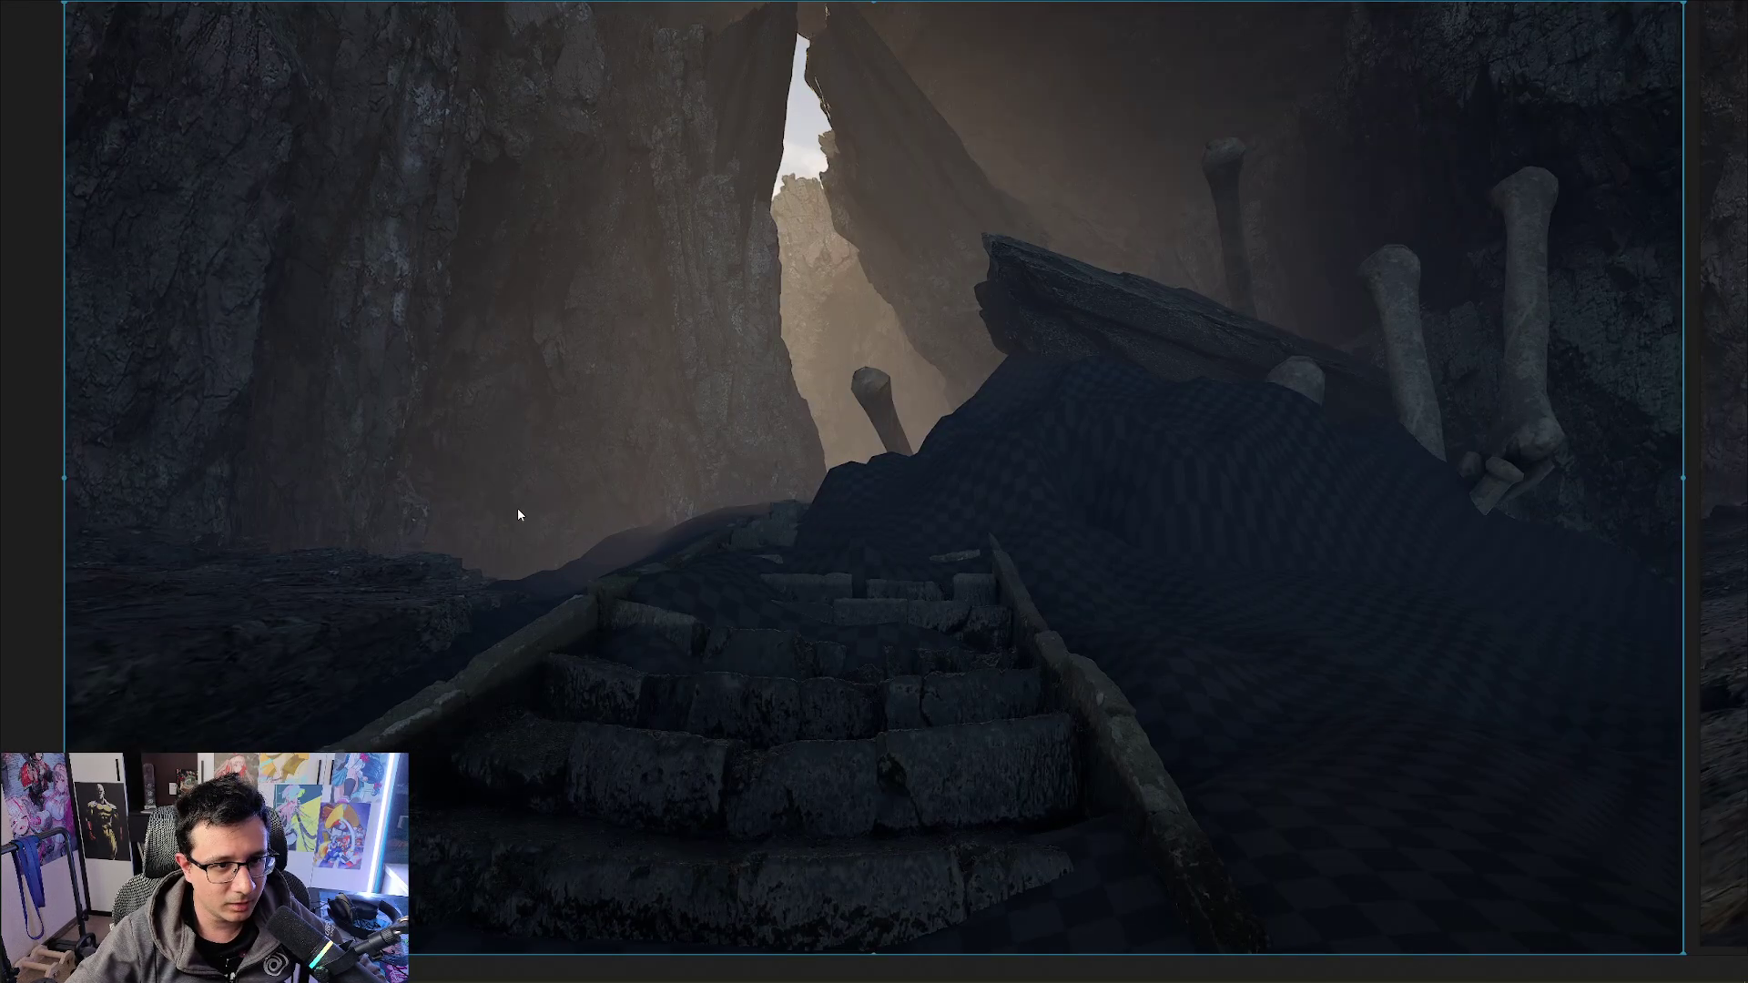
pyautogui.click(40, 563)
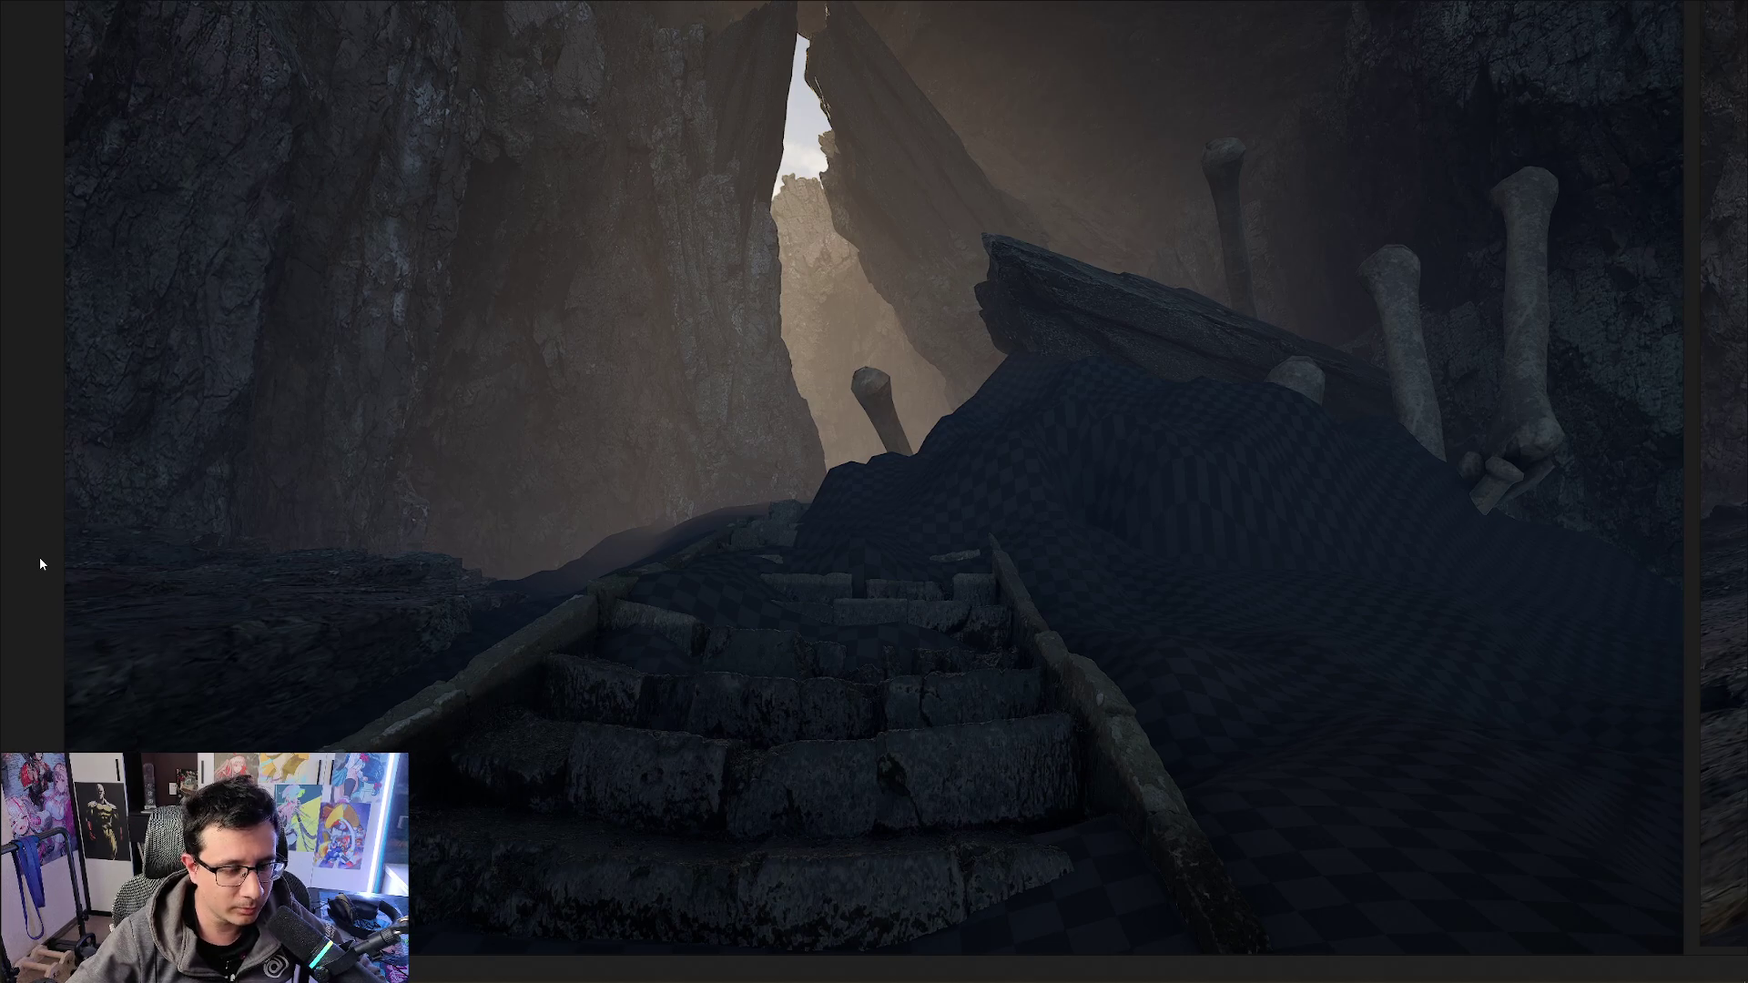
pyautogui.scroll(-1, 40, 557)
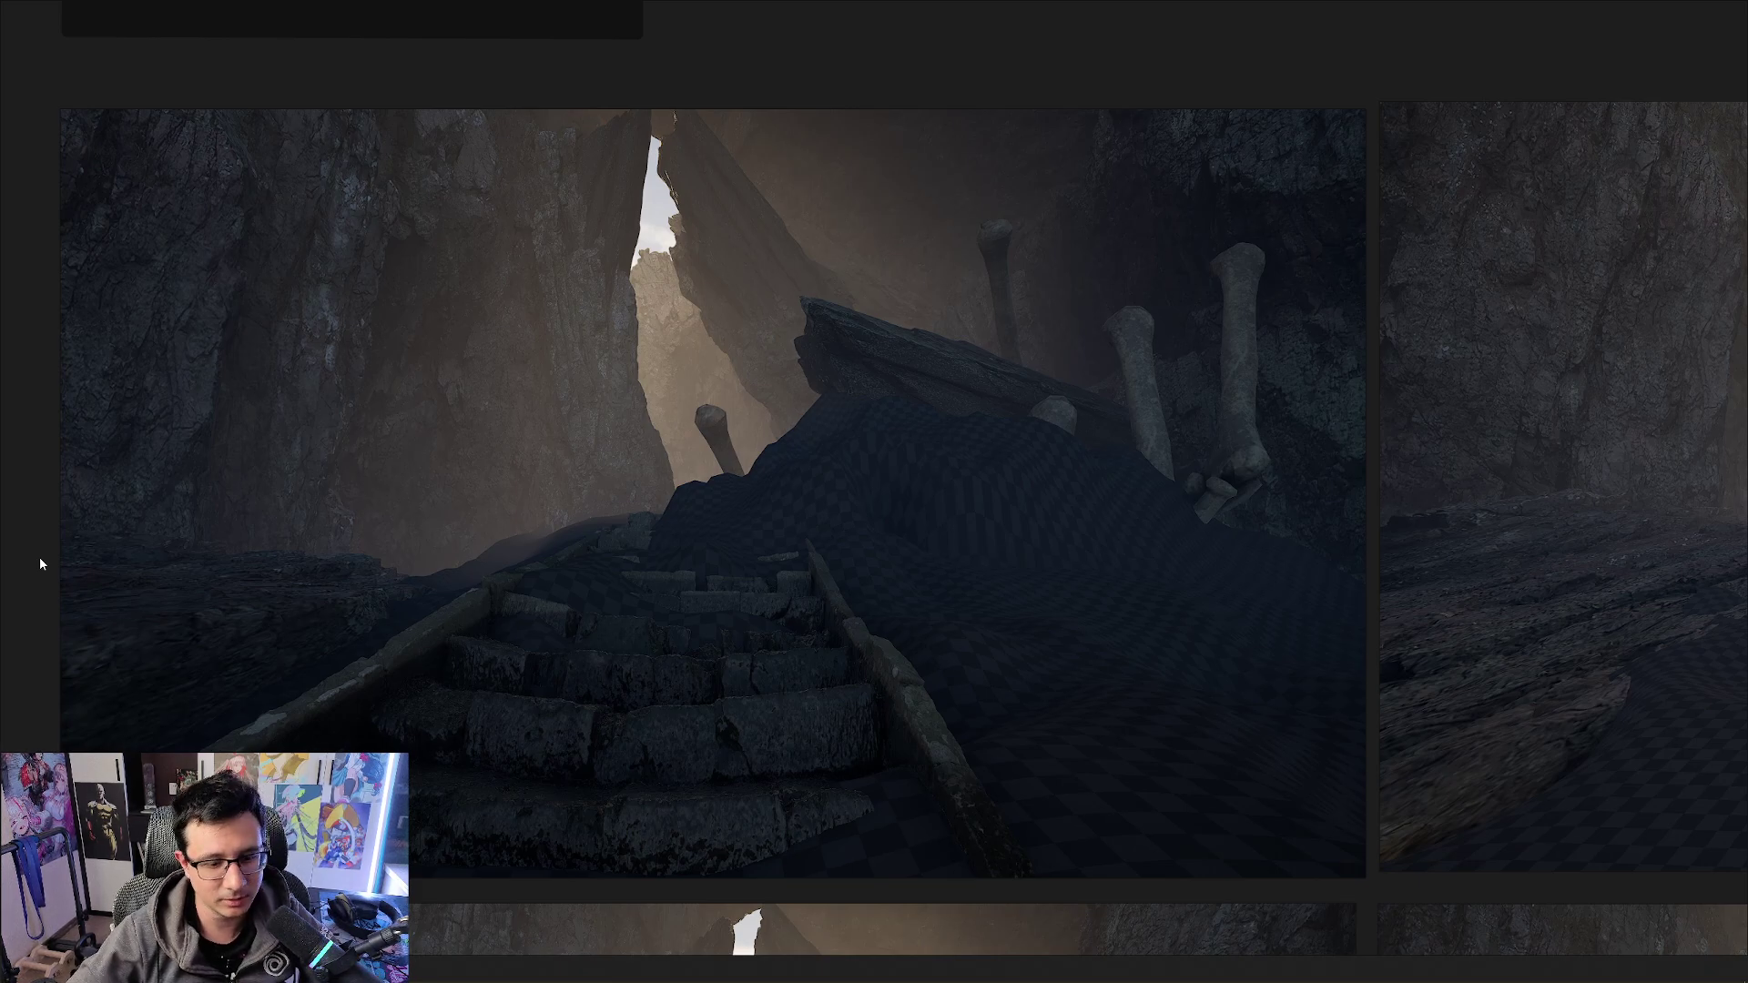
# Capture the close-up stairs image and trace the bright cave opening in cyan, following around the small bone at its base
pyautogui.press('Print')
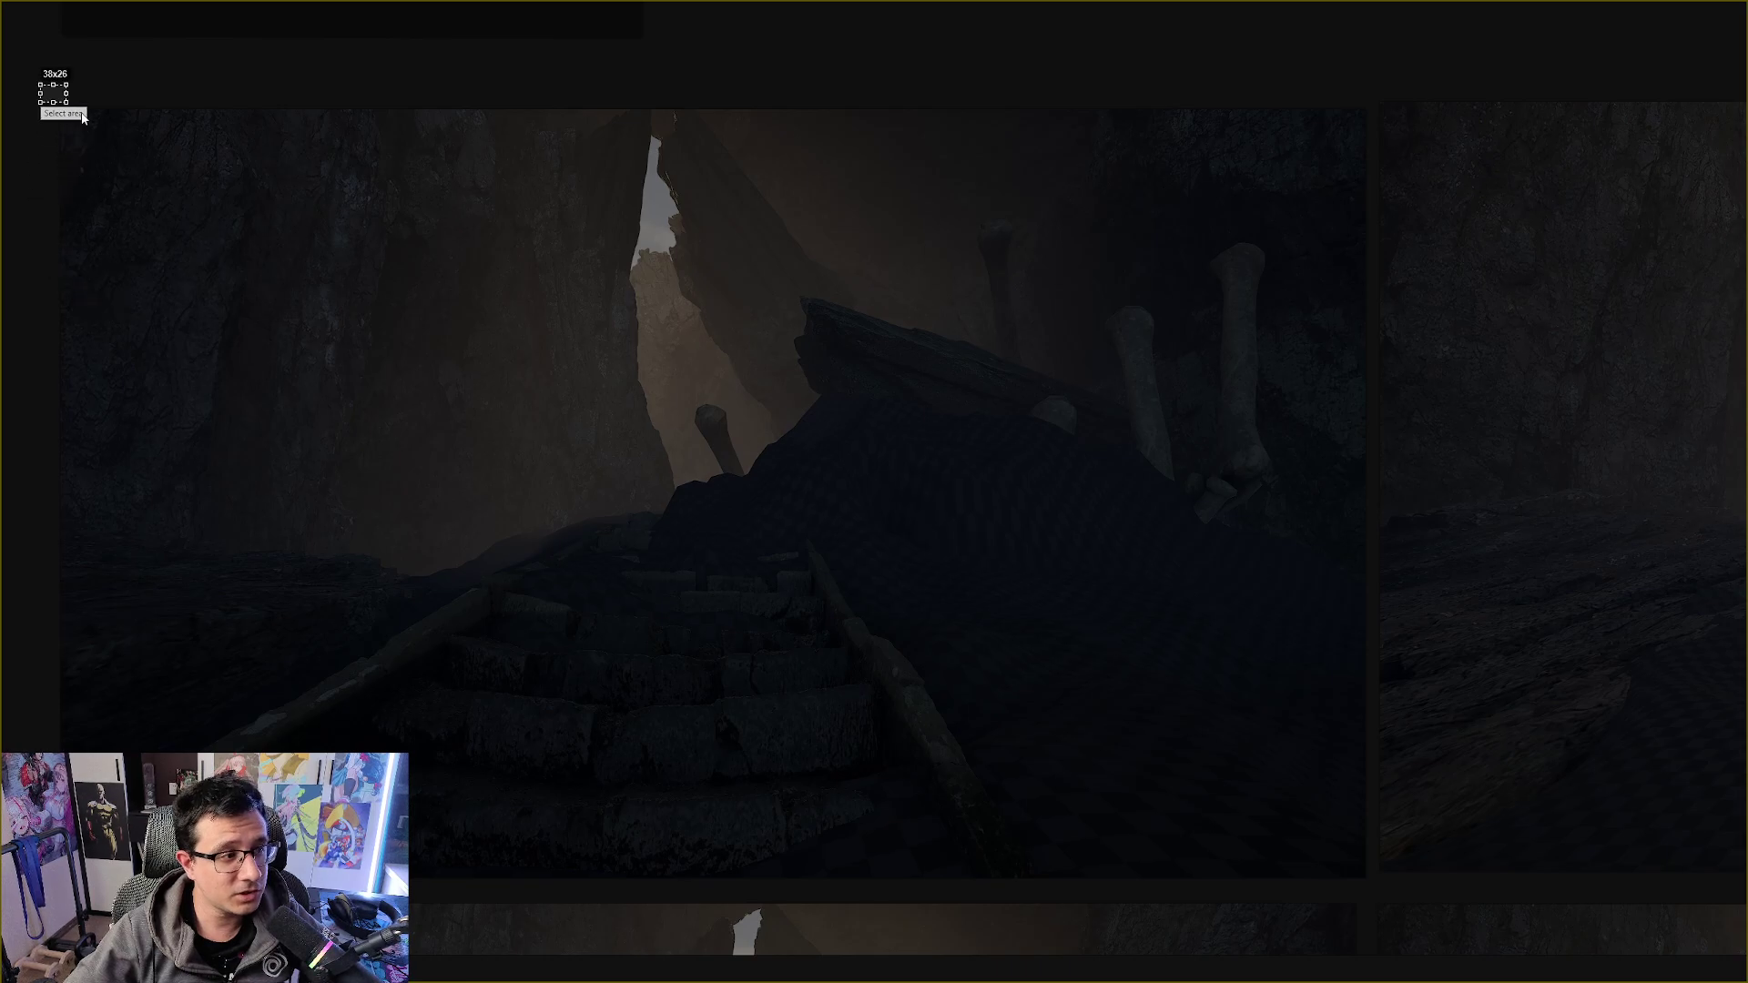
pyautogui.moveTo(82, 117); pyautogui.dragTo(1368, 878)
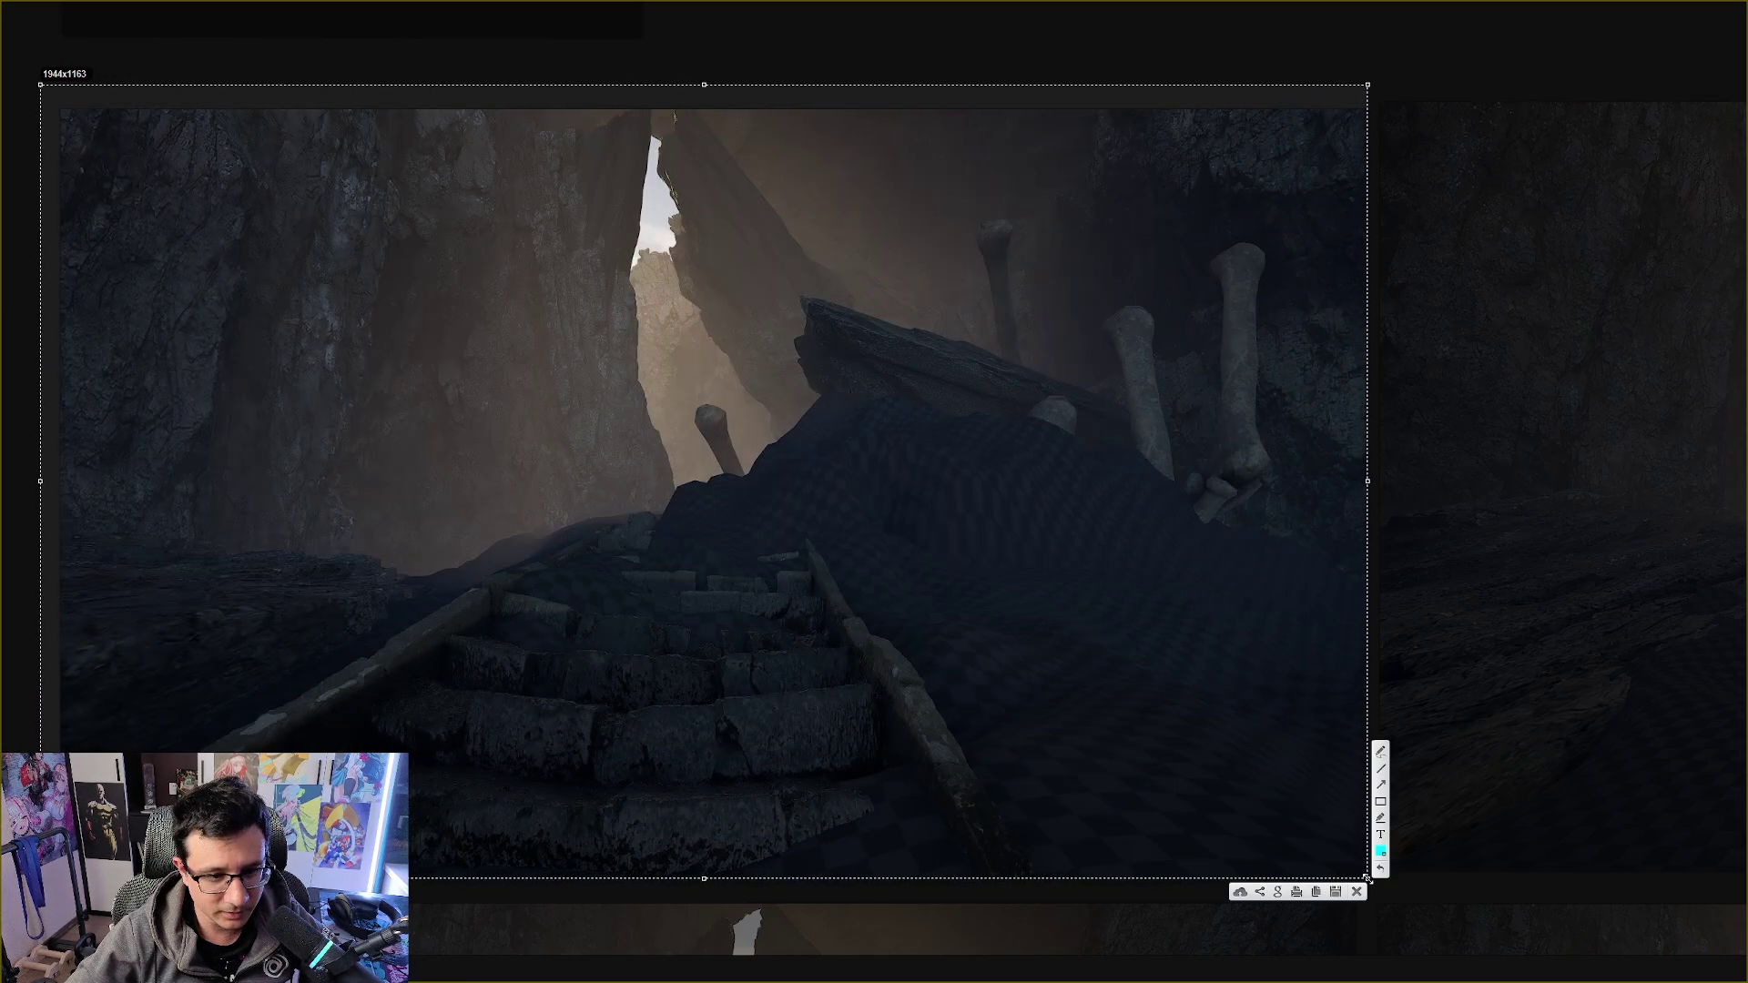
pyautogui.click(1380, 752)
pyautogui.moveTo(774, 438)
pyautogui.mouseDown()
pyautogui.moveTo(688, 286)
pyautogui.moveTo(664, 144)
pyautogui.moveTo(633, 242)
pyautogui.moveTo(675, 492)
pyautogui.moveTo(722, 483)
pyautogui.moveTo(698, 405)
pyautogui.moveTo(724, 412)
pyautogui.moveTo(750, 474)
pyautogui.moveTo(774, 442)
pyautogui.mouseUp()
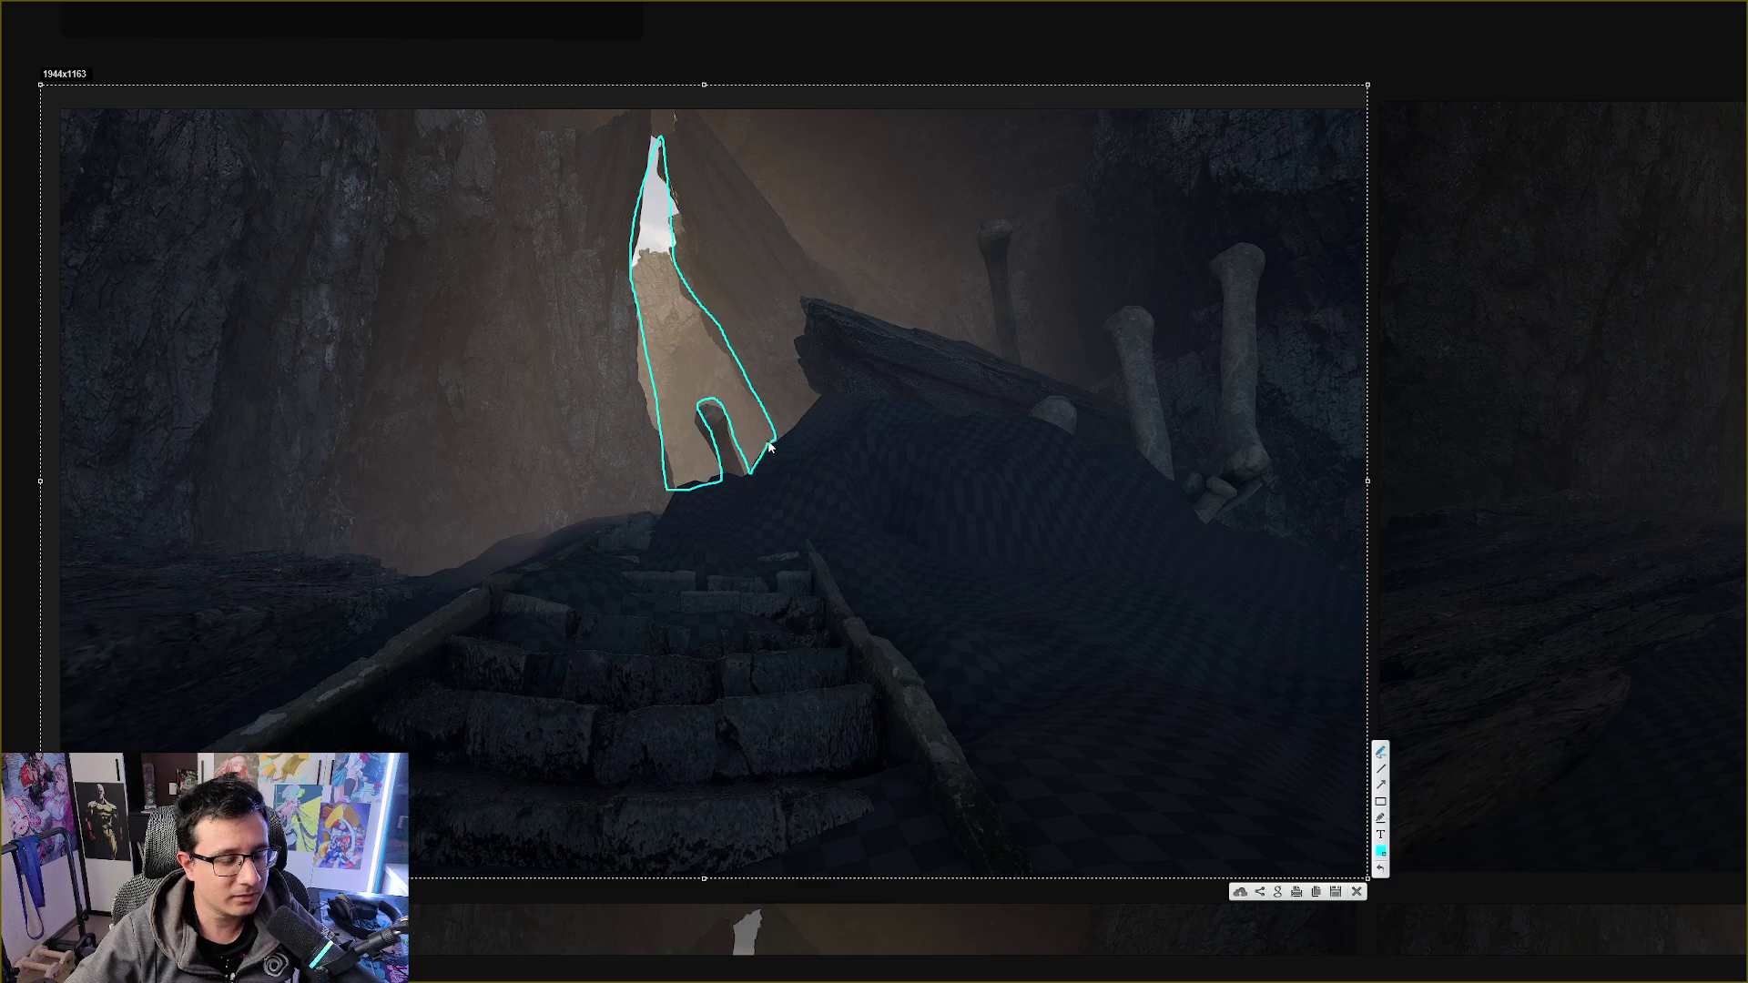
# Set the drawing colour to red, outline the dark area around the image's borders, and discard the capture
pyautogui.click(1381, 851)
pyautogui.click(1223, 709)
pyautogui.click(1237, 861)
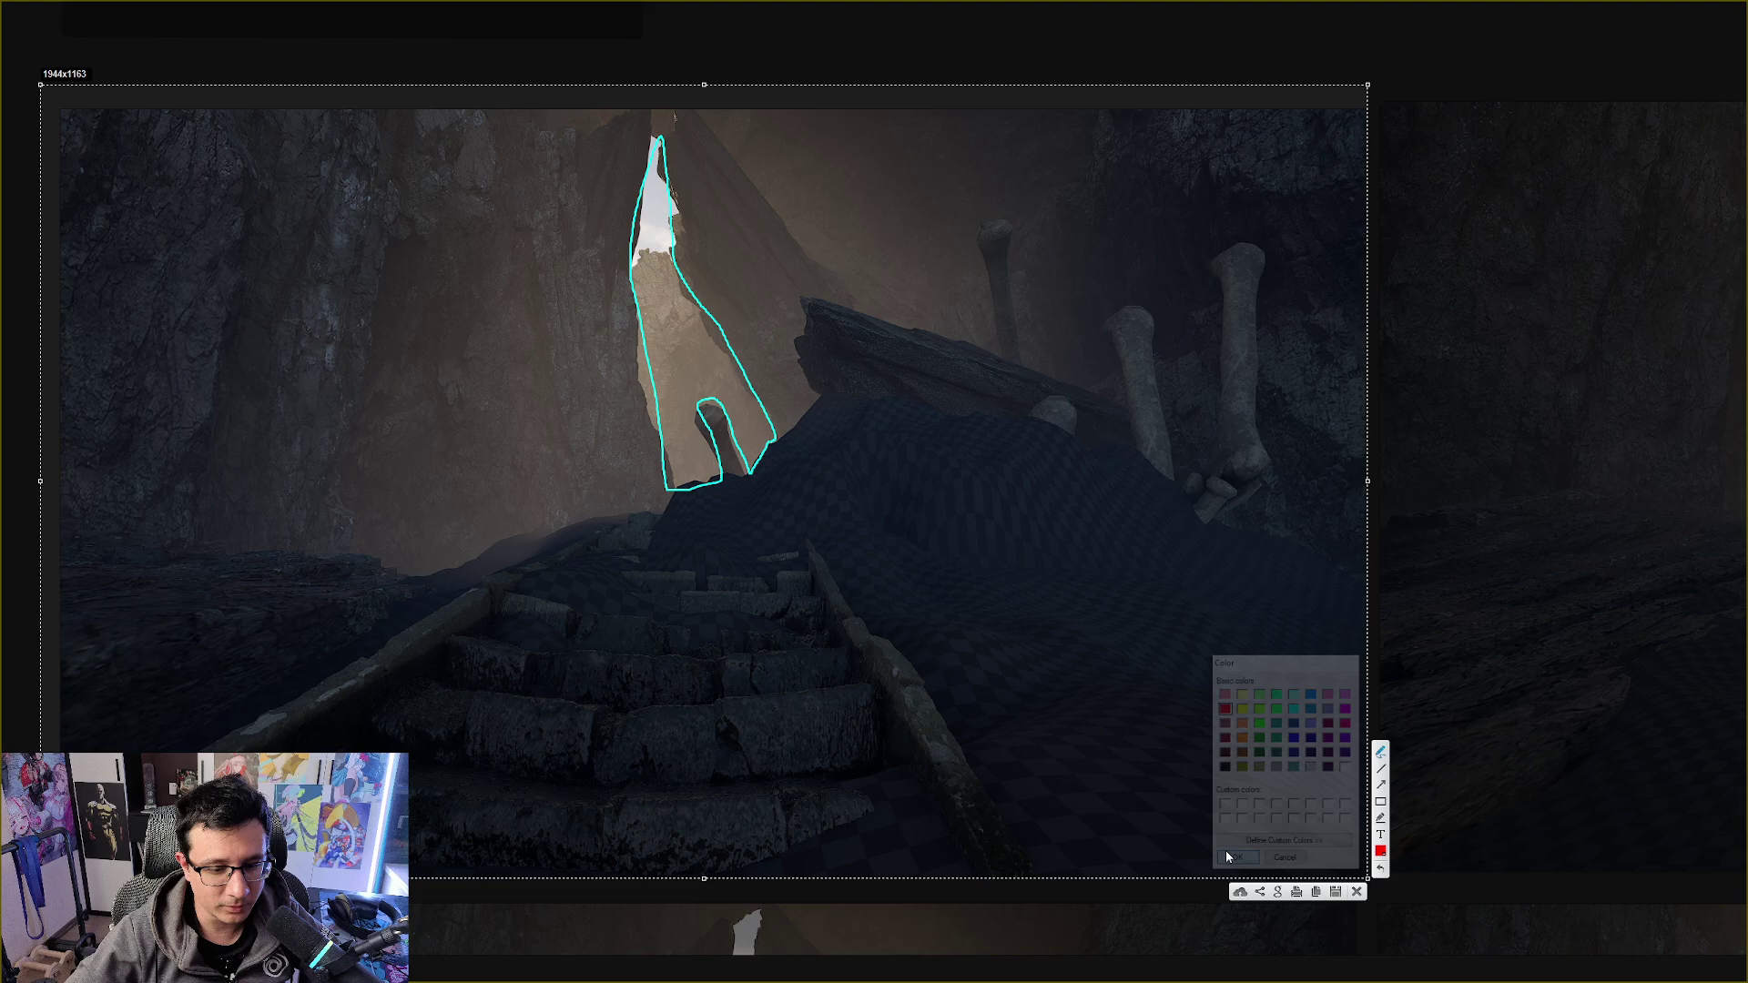
pyautogui.moveTo(652, 109)
pyautogui.mouseDown()
pyautogui.moveTo(256, 125)
pyautogui.moveTo(107, 102)
pyautogui.moveTo(61, 134)
pyautogui.moveTo(106, 535)
pyautogui.moveTo(687, 893)
pyautogui.moveTo(1342, 890)
pyautogui.moveTo(1361, 692)
pyautogui.moveTo(1323, 87)
pyautogui.moveTo(690, 90)
pyautogui.moveTo(673, 153)
pyautogui.mouseUp()
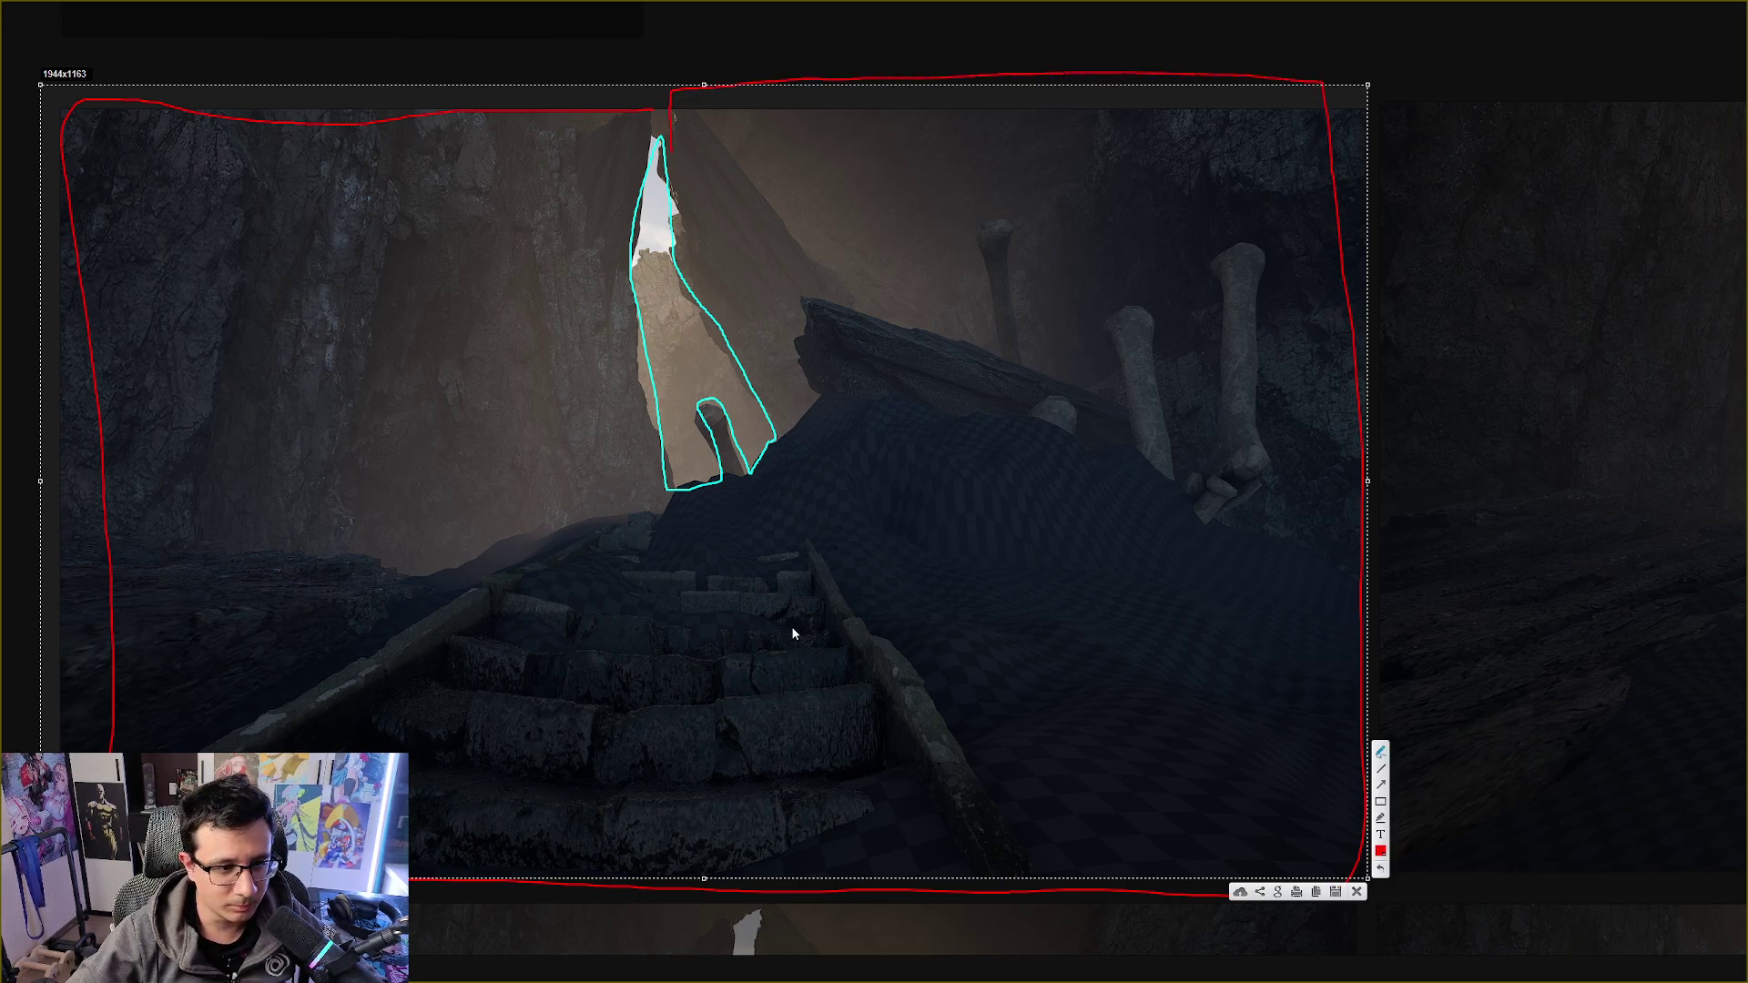
pyautogui.click(1357, 892)
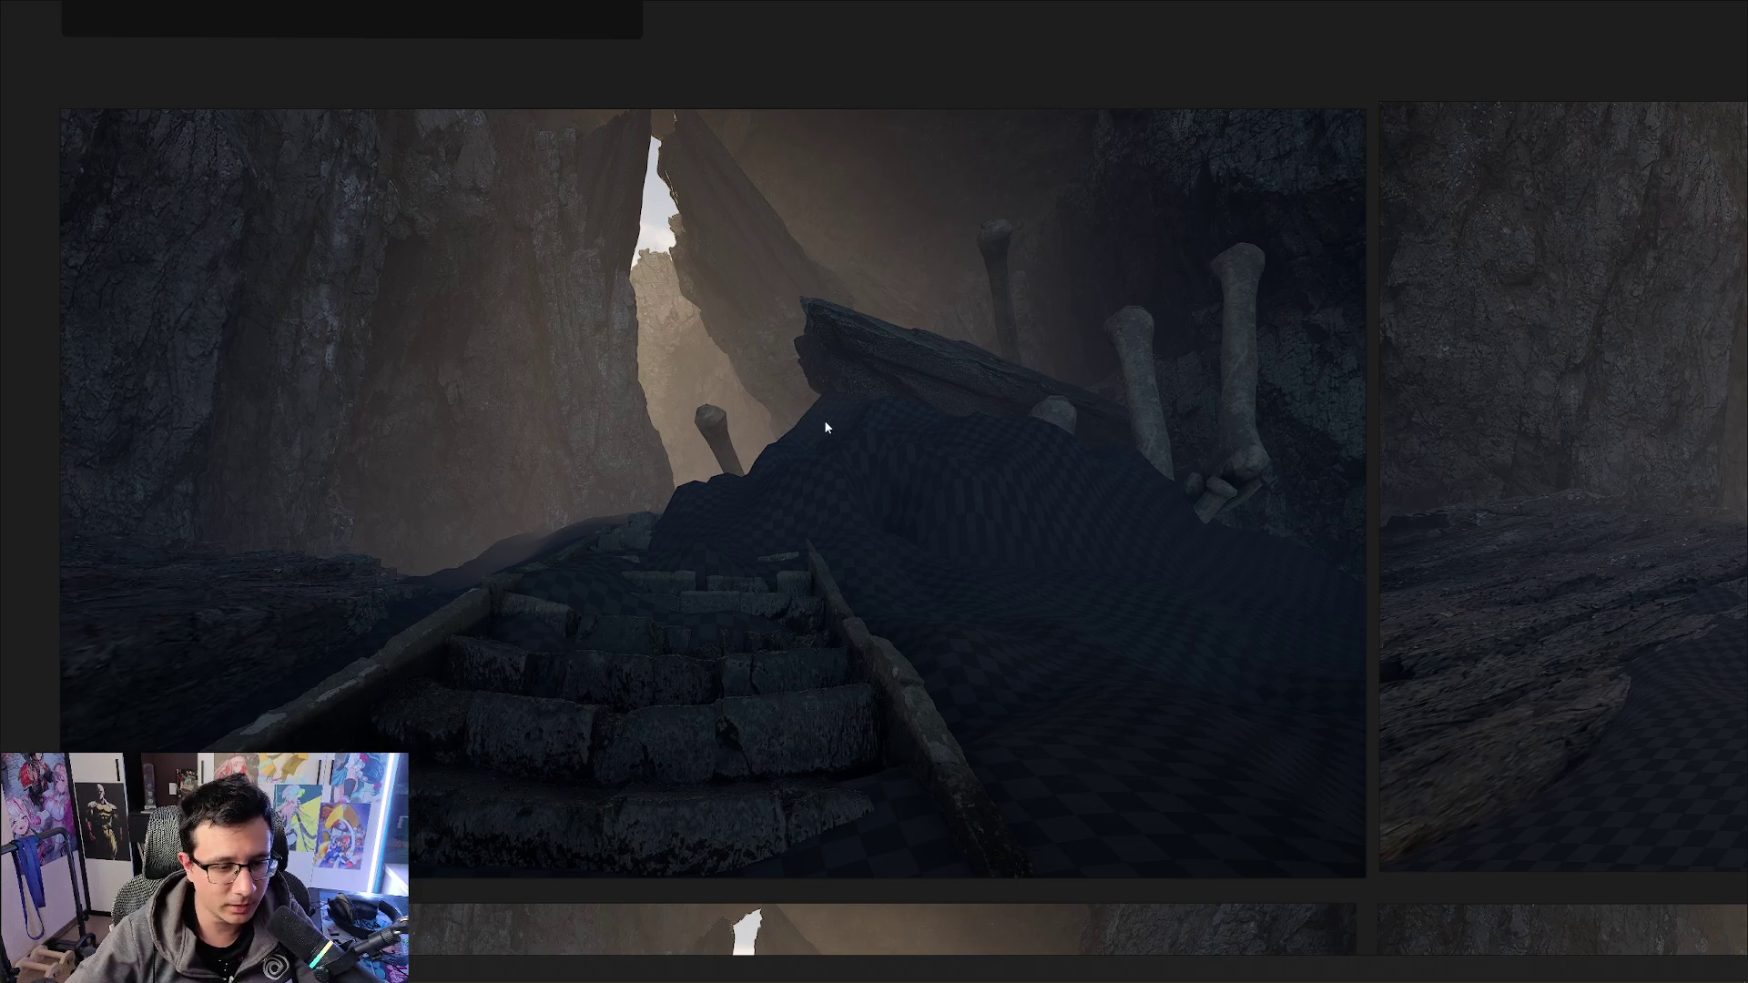
# Capture the close-up stairs image, circle the bright sky gap in red, and draw two lines from it down to the mound
pyautogui.press('Print')
pyautogui.moveTo(47, 70); pyautogui.dragTo(1359, 877)
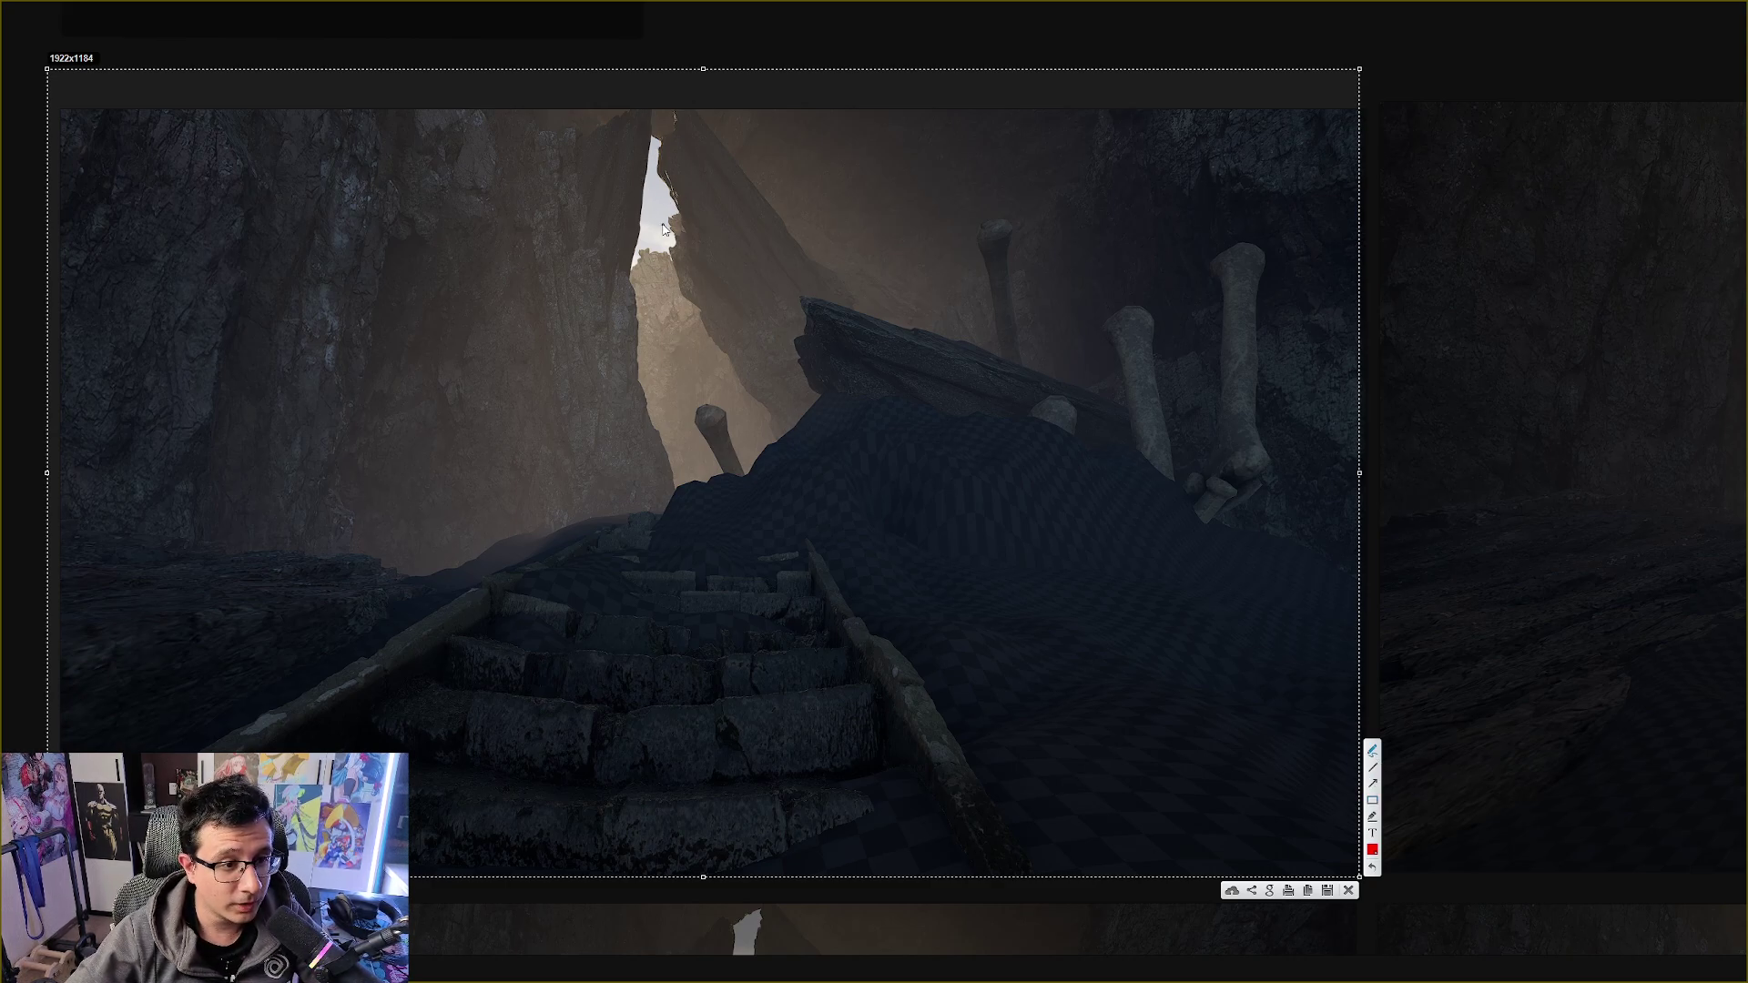
pyautogui.moveTo(652, 195); pyautogui.dragTo(685, 489)
pyautogui.moveTo(671, 236); pyautogui.dragTo(839, 399)
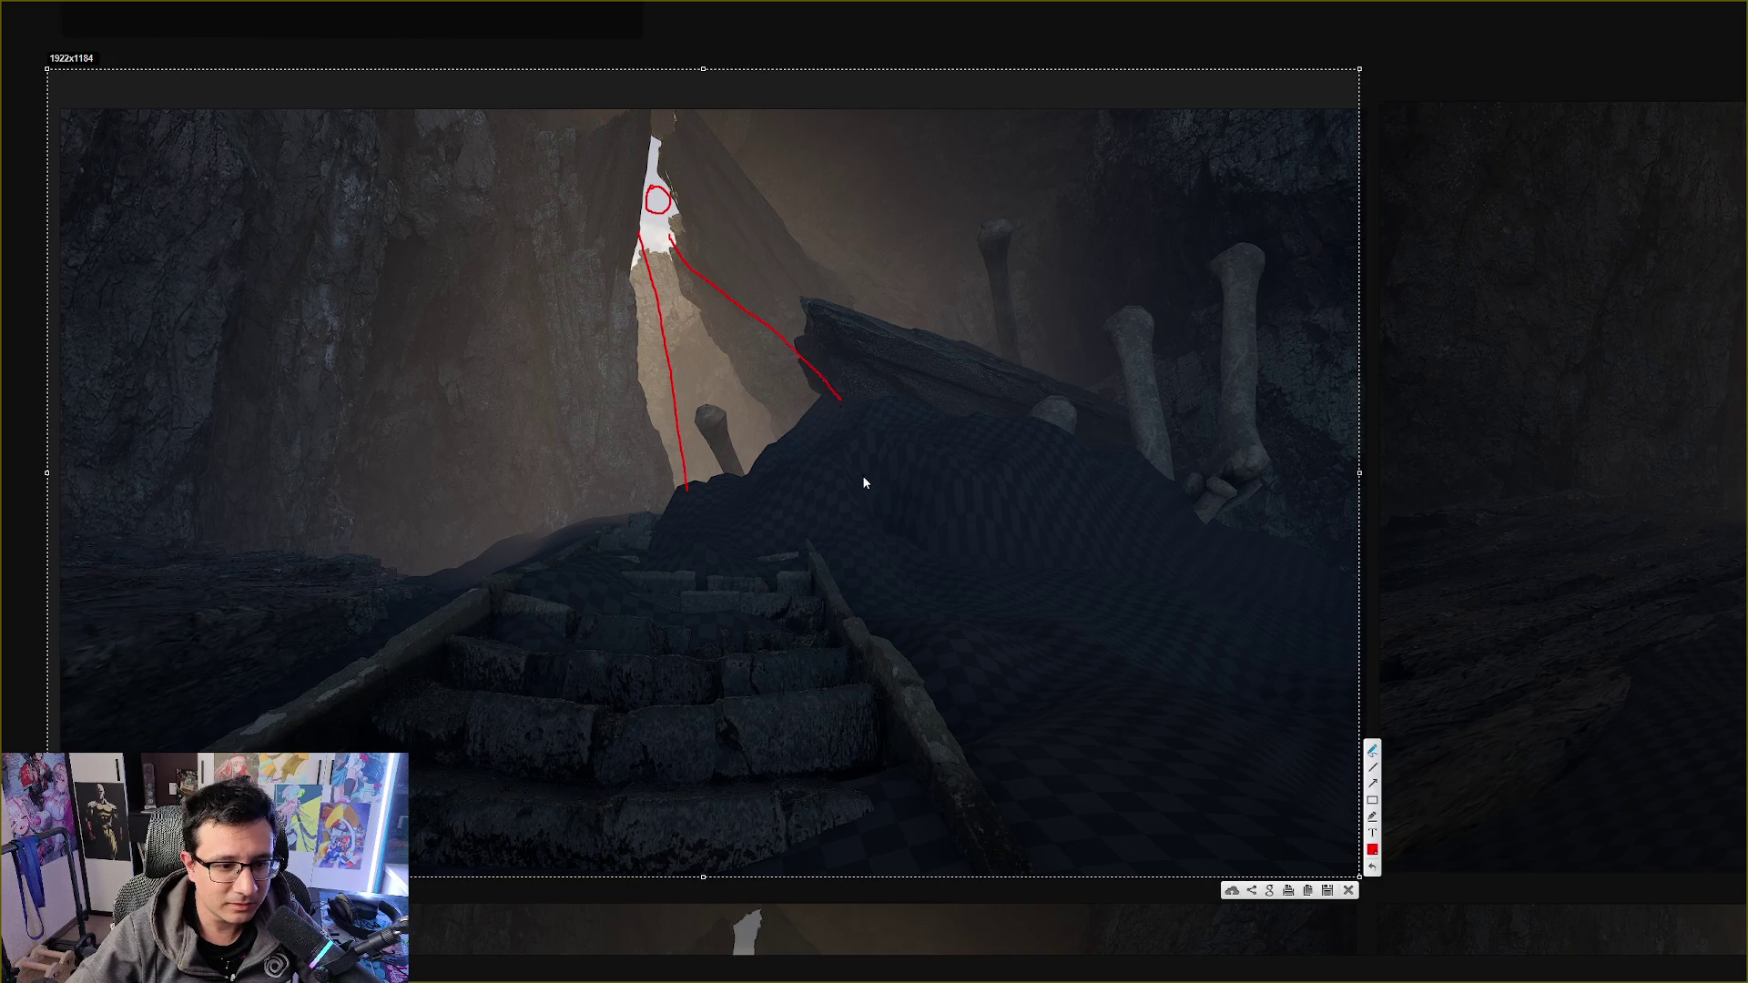
# Outline the slab tip in red, circle the dark ground beside the stairs, and discard the capture
pyautogui.moveTo(836, 307)
pyautogui.mouseDown()
pyautogui.moveTo(812, 295)
pyautogui.moveTo(812, 333)
pyautogui.mouseUp()
pyautogui.moveTo(826, 407); pyautogui.dragTo(833, 307)
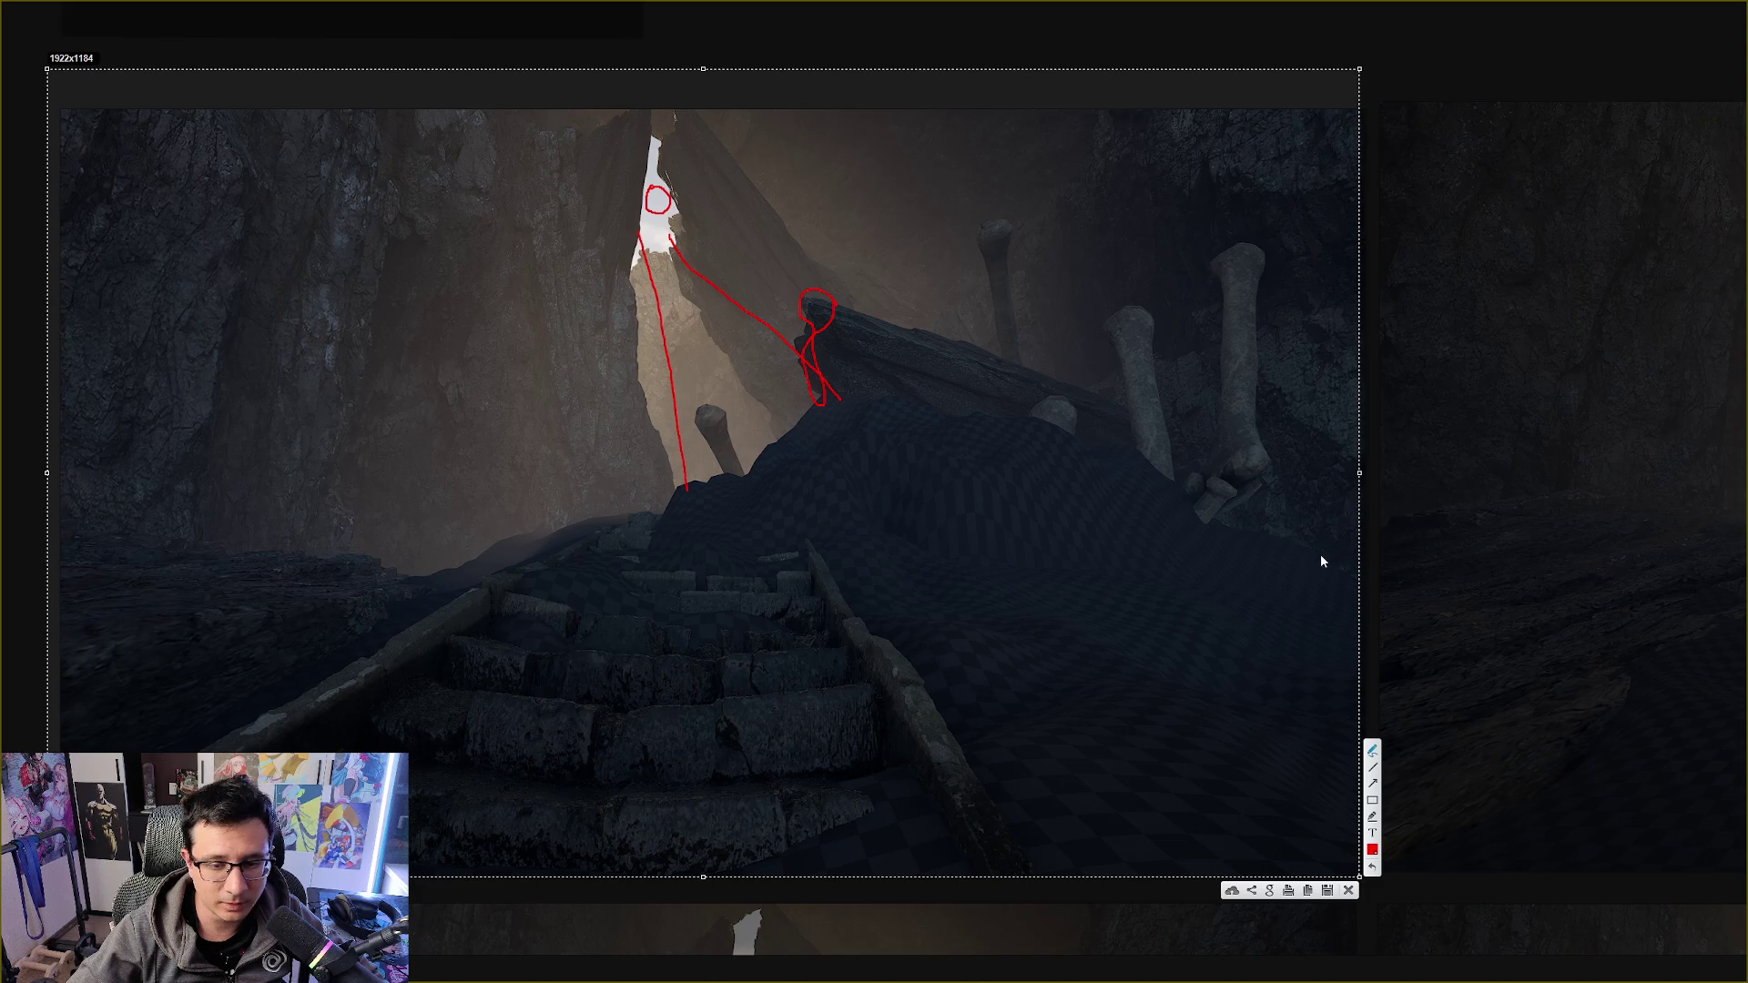
pyautogui.moveTo(1330, 549)
pyautogui.mouseDown()
pyautogui.moveTo(1144, 562)
pyautogui.moveTo(1221, 905)
pyautogui.moveTo(1323, 565)
pyautogui.moveTo(1085, 596)
pyautogui.mouseUp()
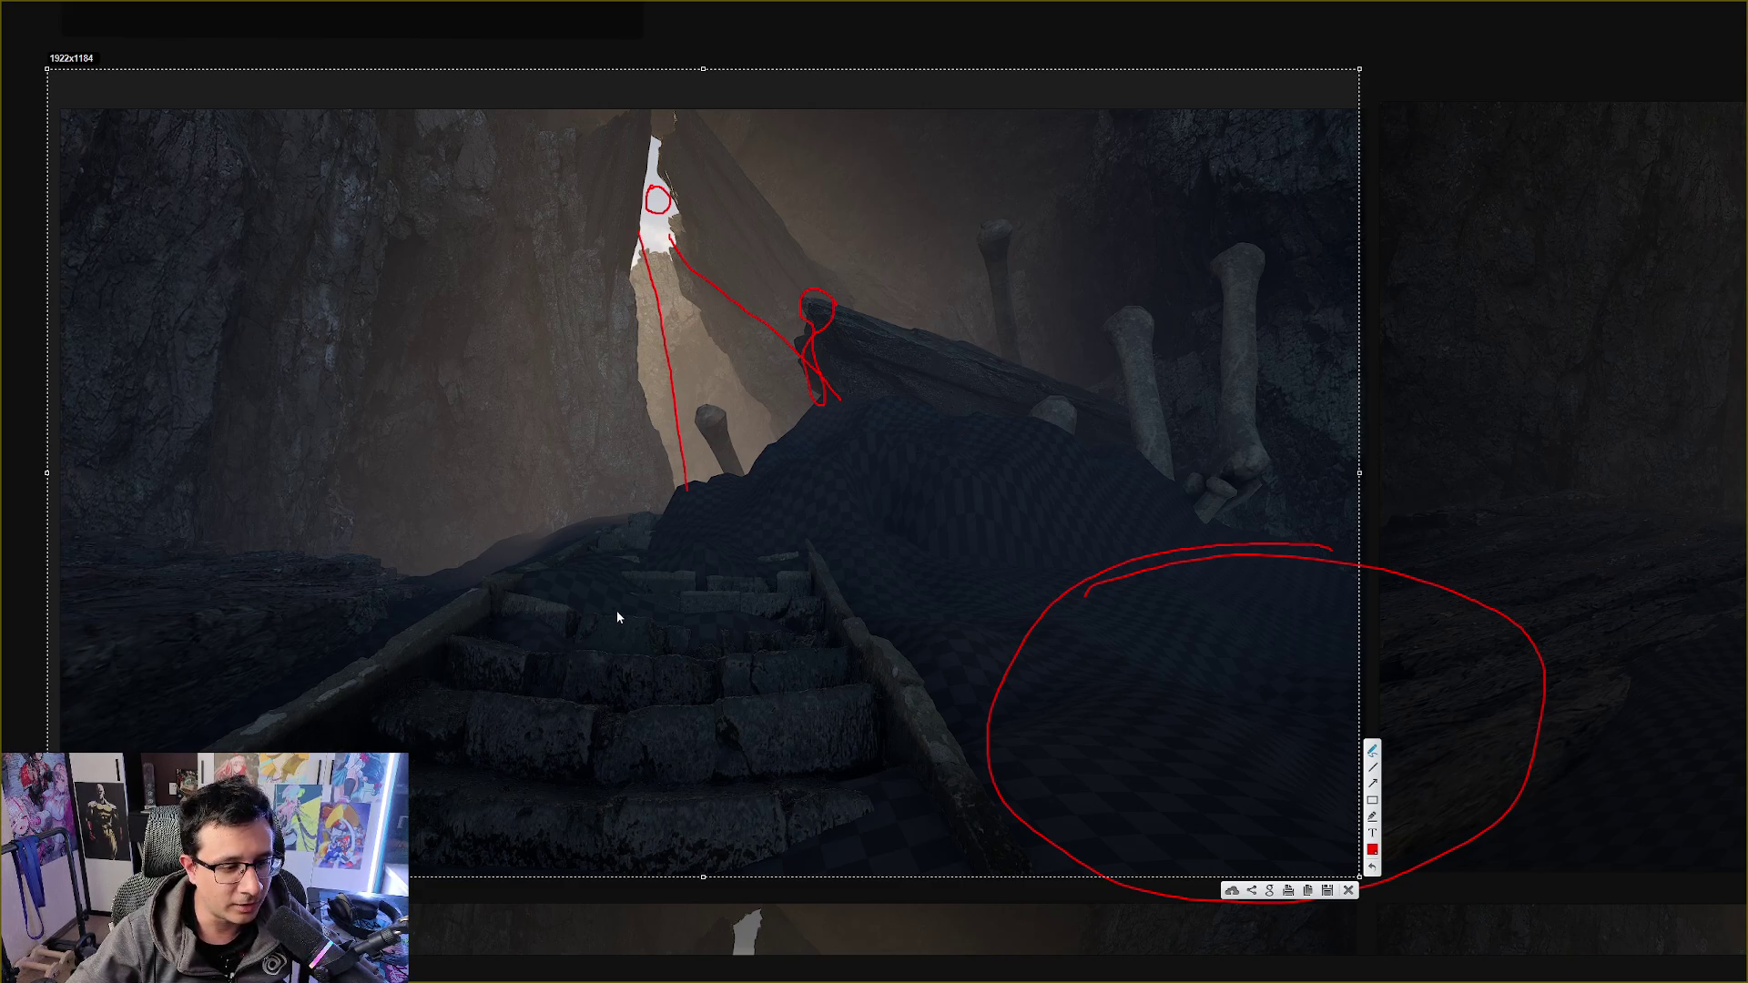
pyautogui.click(1349, 890)
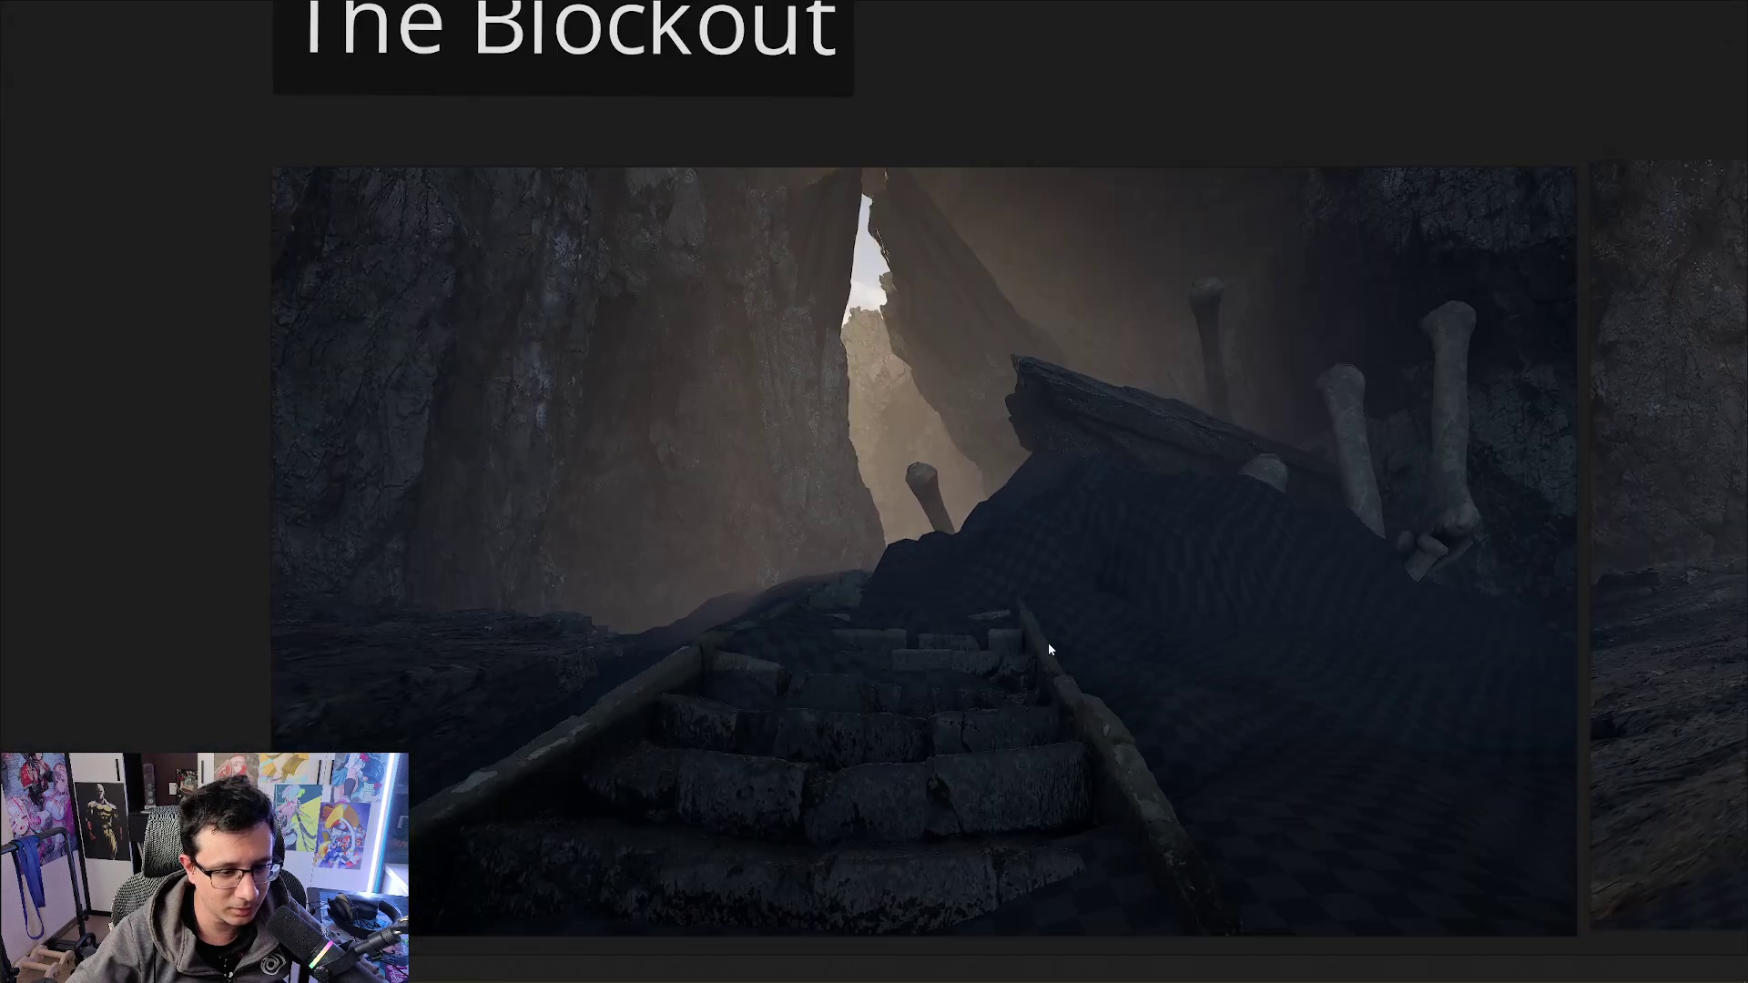
# Review the composition notes alongside the top two blockout images, ending on the close-up stairs image
pyautogui.click(815, 604)
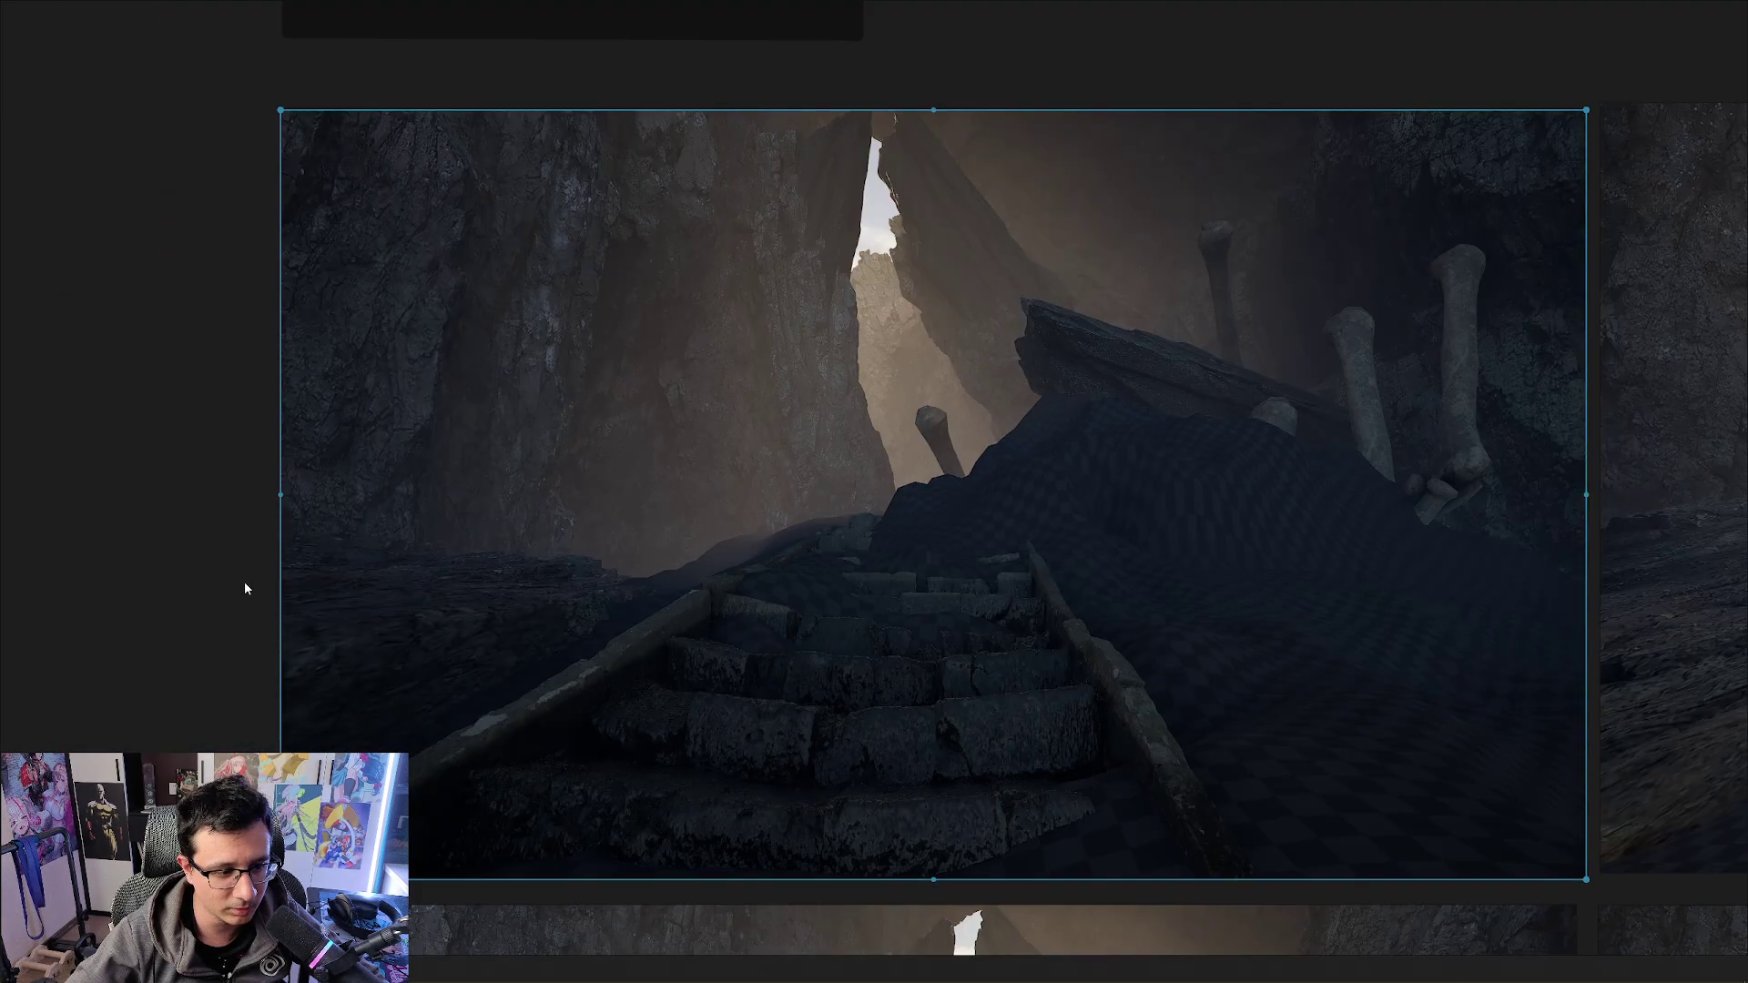
pyautogui.click(20, 585)
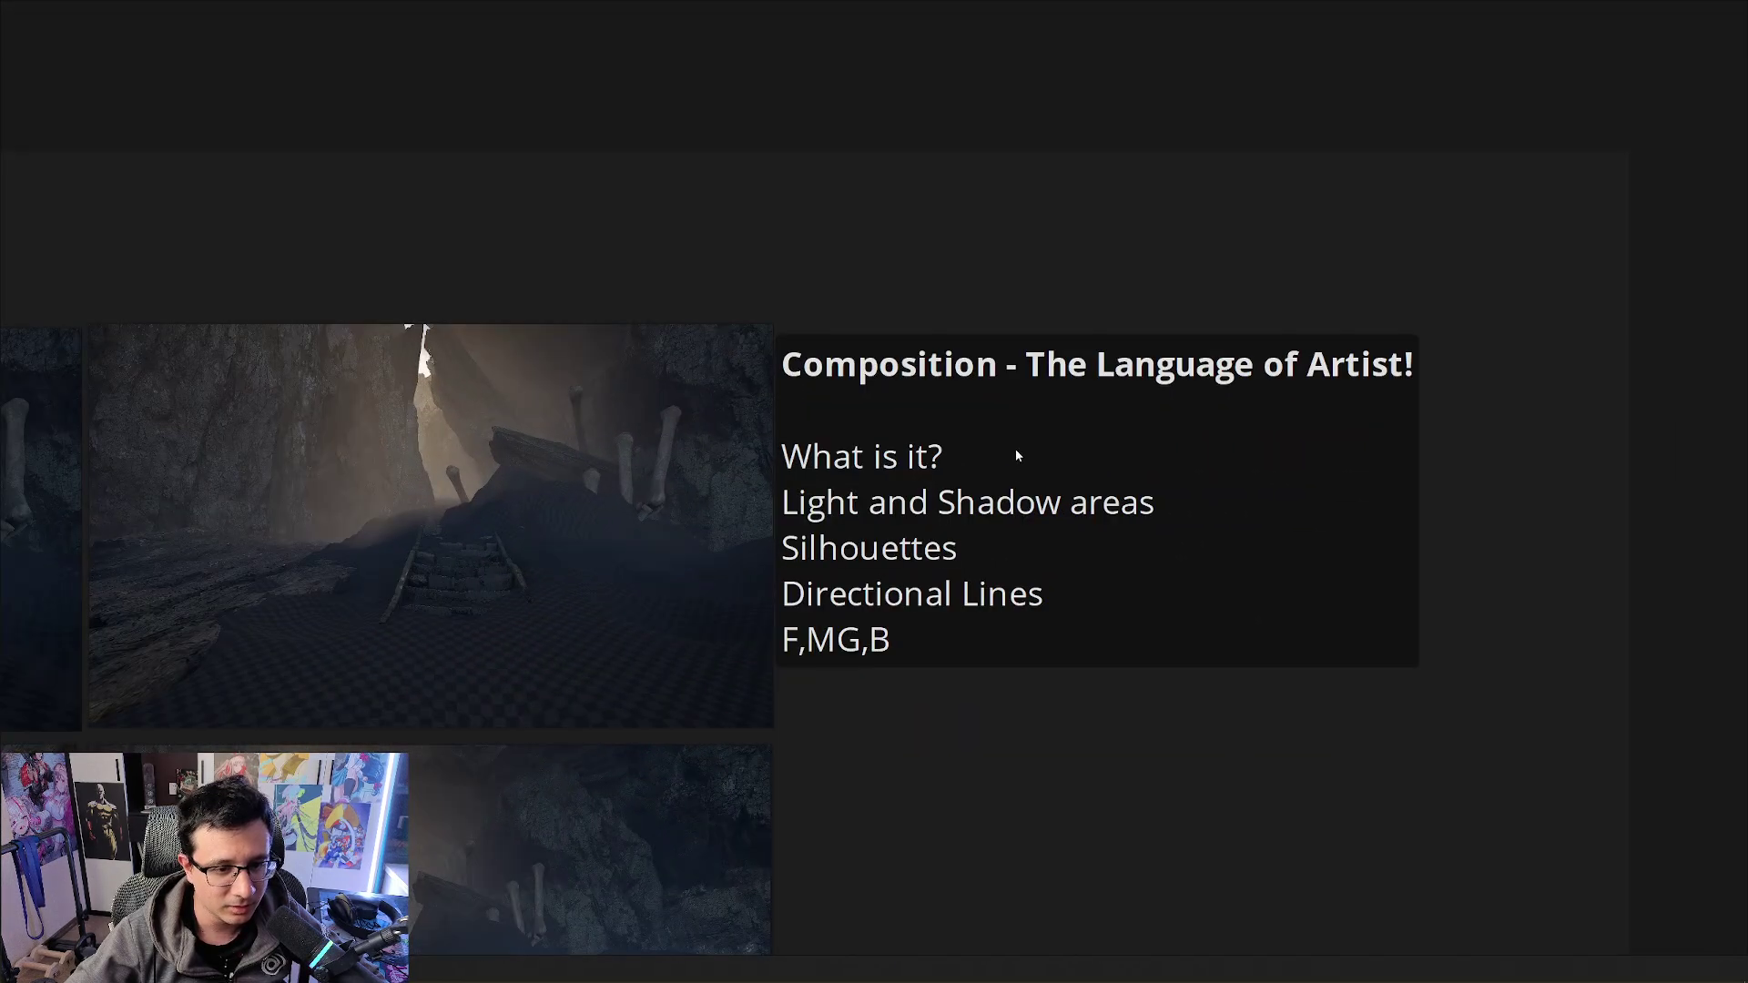
pyautogui.doubleClick(958, 444)
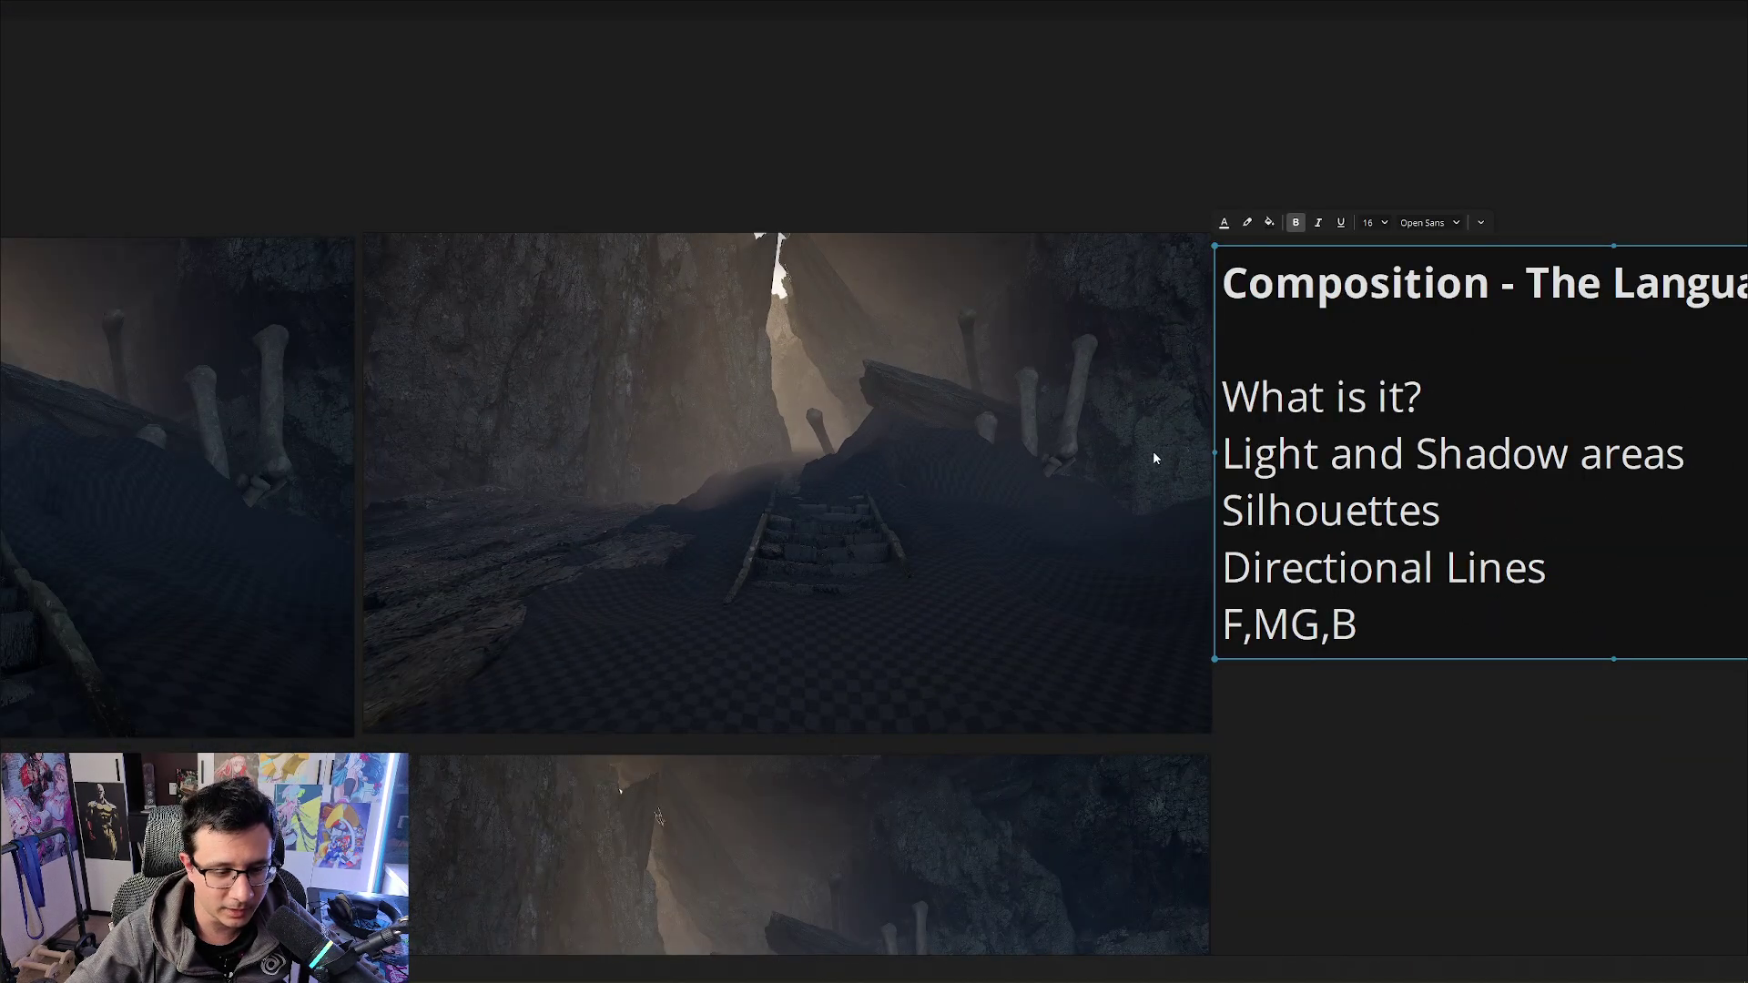
pyautogui.moveTo(664, 558); pyautogui.dragTo(1162, 585, button='middle')
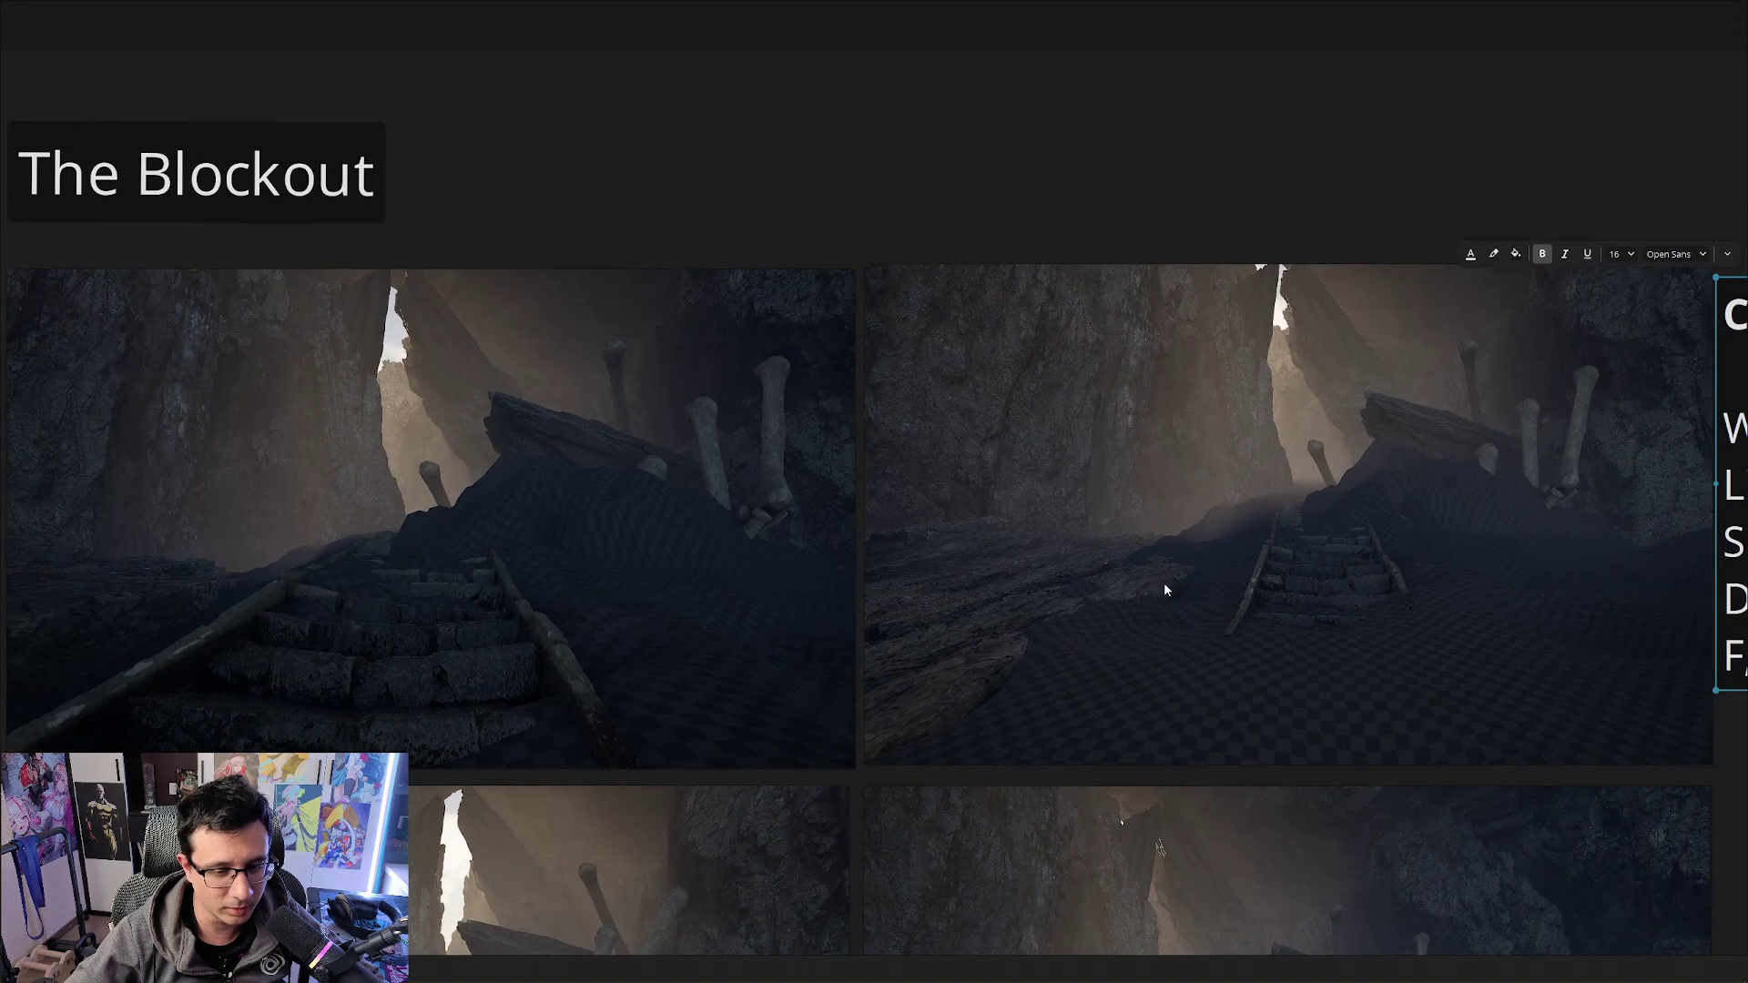
pyautogui.hscroll(-3, 750, 418)
pyautogui.keyDown('ctrl'); pyautogui.scroll(2, 654, 407); pyautogui.keyUp('ctrl')
pyautogui.keyDown('ctrl'); pyautogui.scroll(1, 669, 399); pyautogui.keyUp('ctrl')
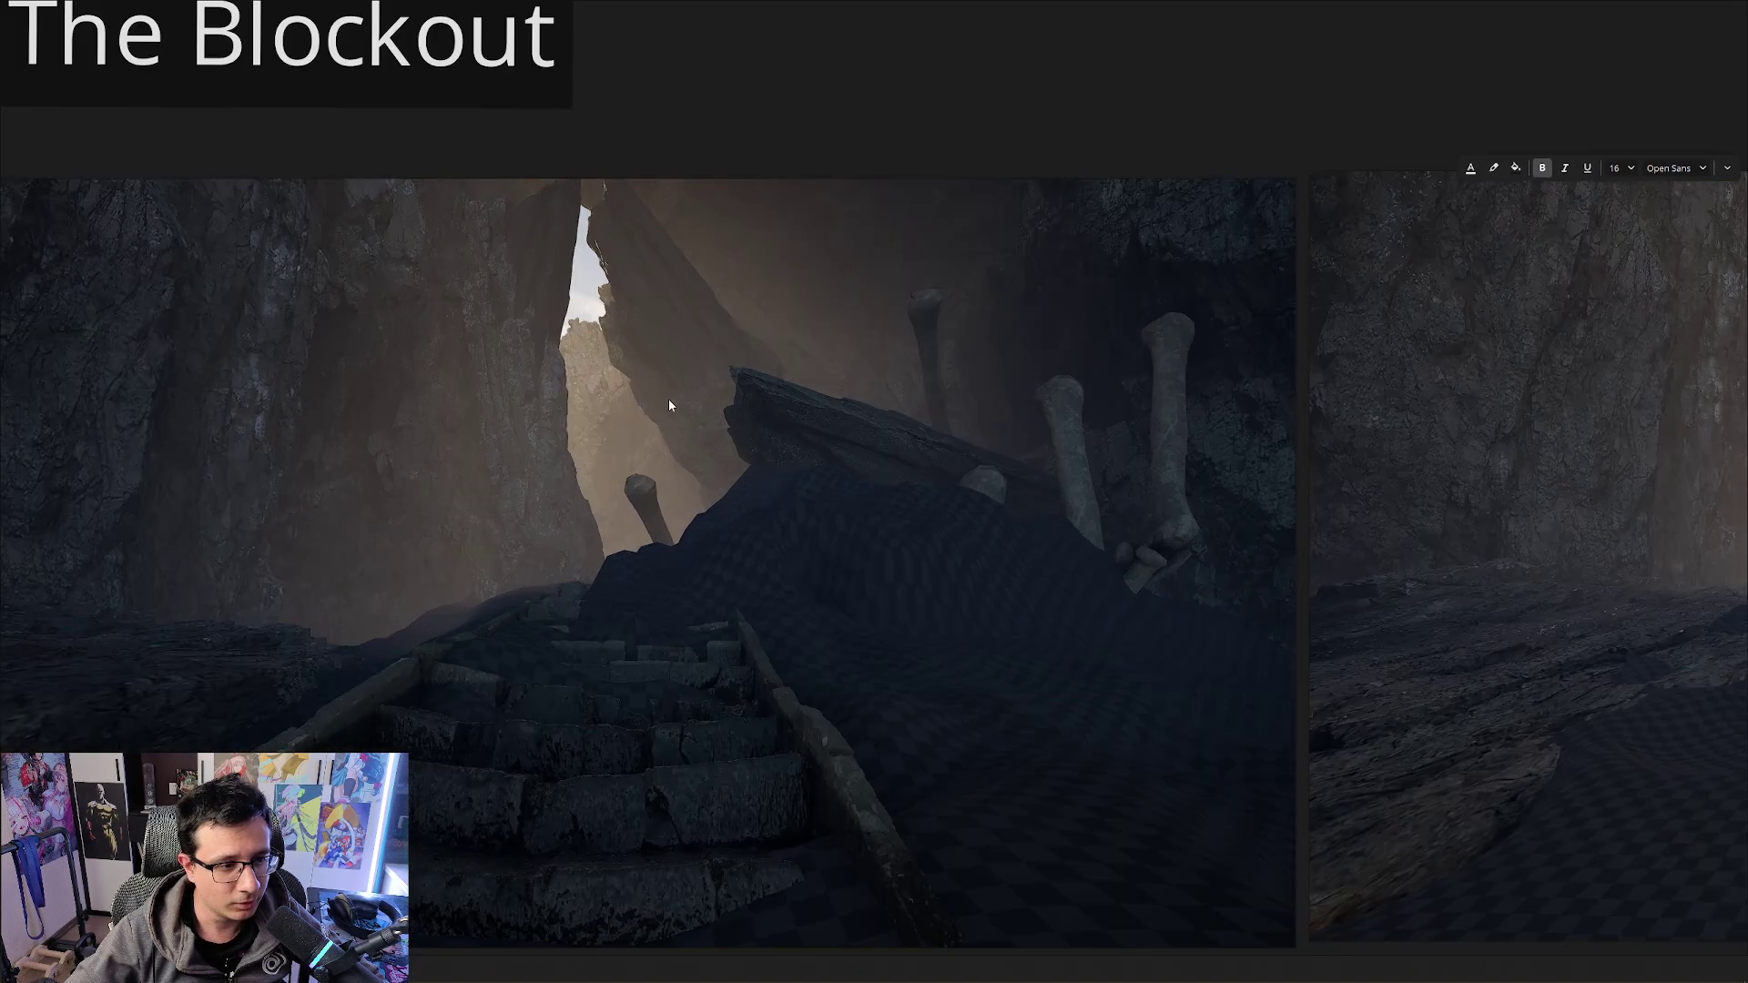
pyautogui.click(669, 397)
pyautogui.hscroll(-1, 841, 440)
pyautogui.keyDown('ctrl'); pyautogui.scroll(-1, 535, 457); pyautogui.keyUp('ctrl')
pyautogui.keyDown('ctrl'); pyautogui.scroll(-1, 535, 457); pyautogui.keyUp('ctrl')
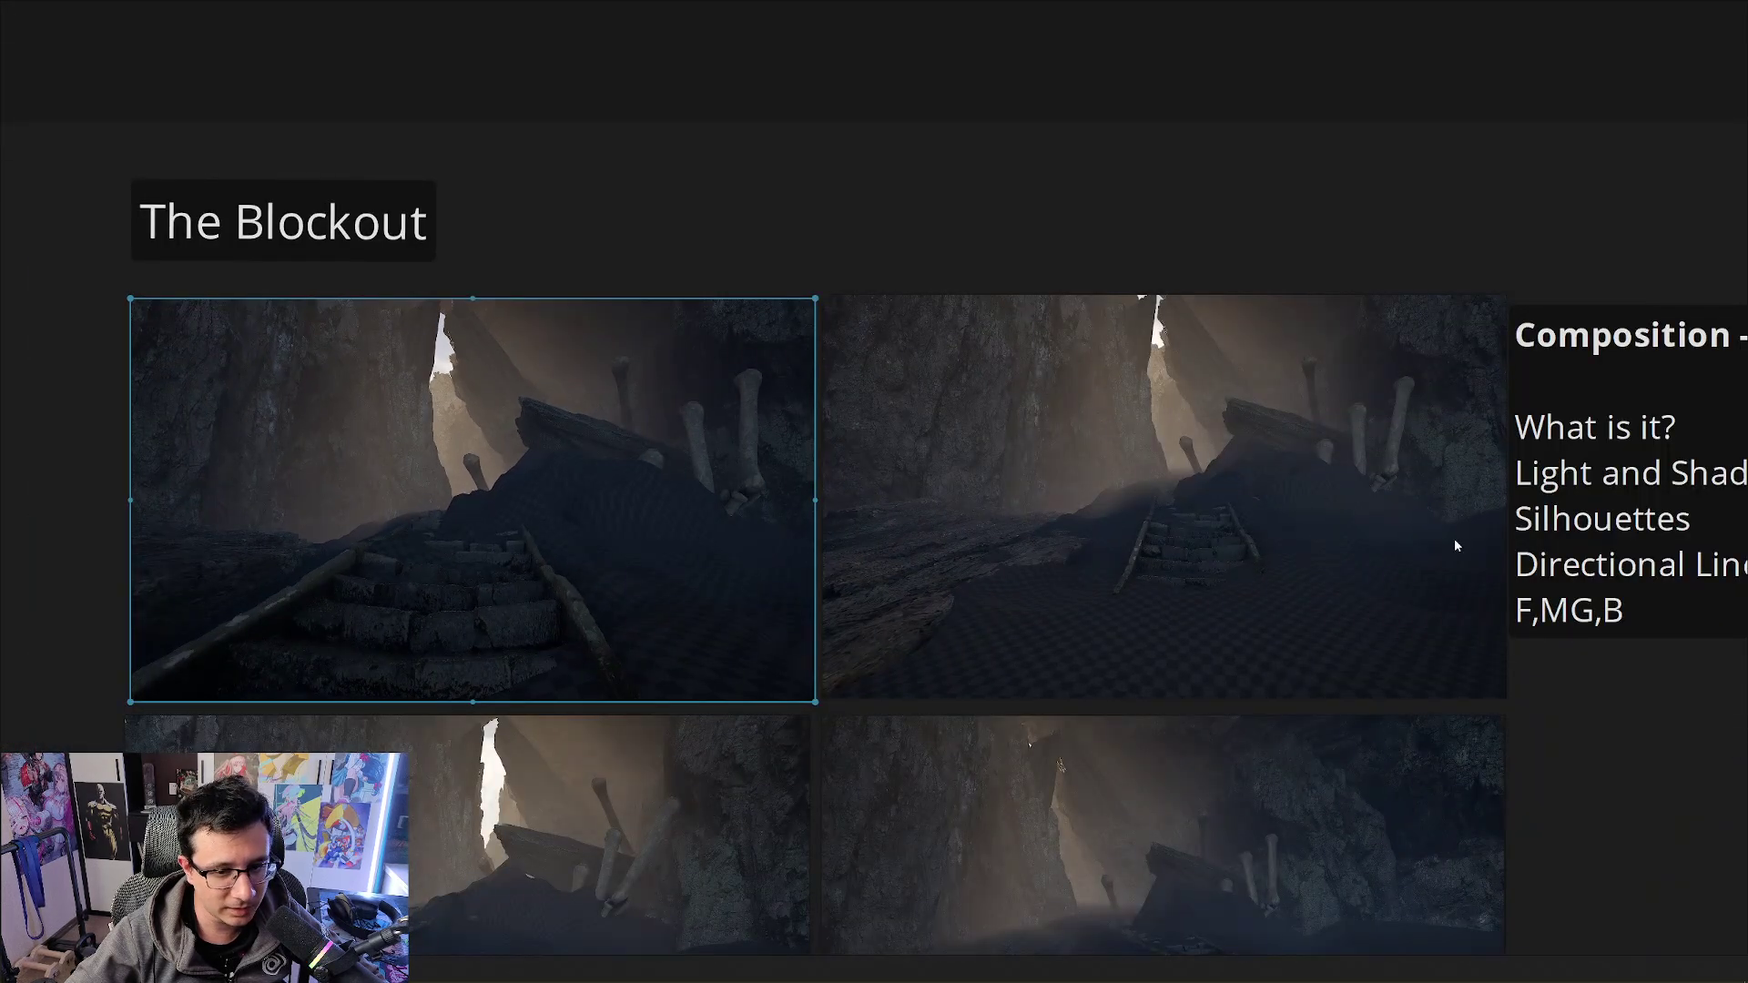
pyautogui.hscroll(3, 1366, 548)
pyautogui.hscroll(-4, 746, 537)
pyautogui.keyDown('ctrl'); pyautogui.scroll(2, 690, 434); pyautogui.keyUp('ctrl')
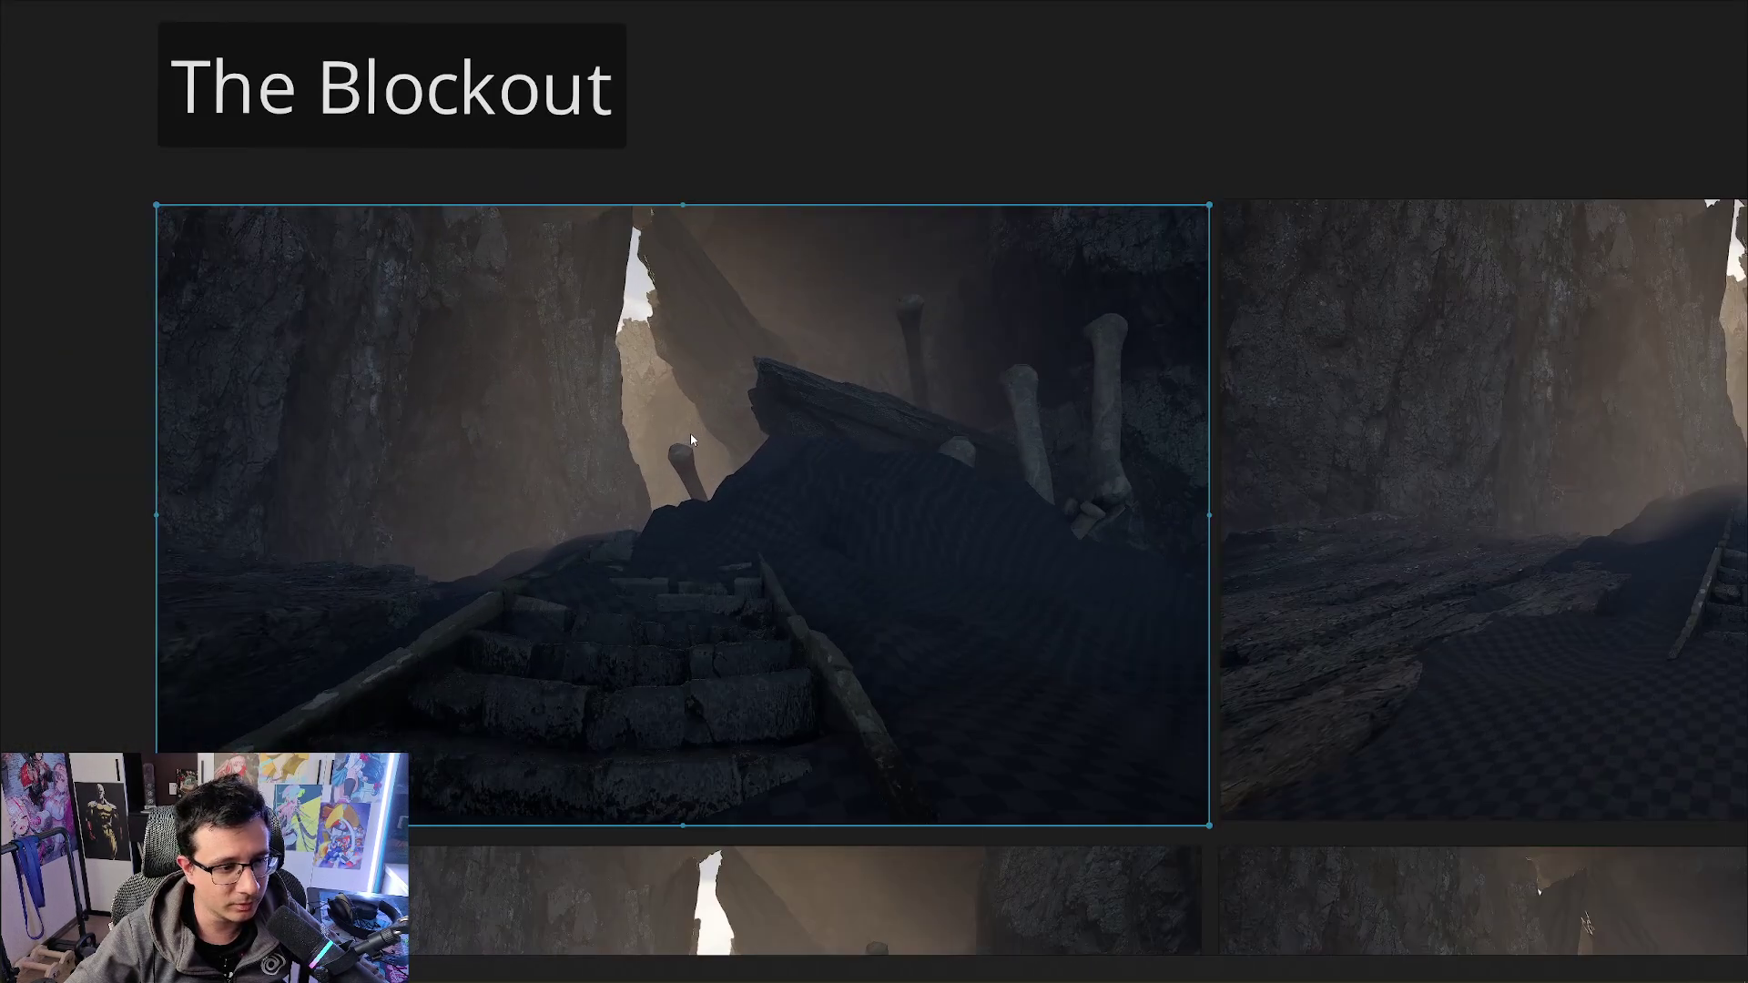
# Capture the close-up stairs image, draw red arrows up the railing, over the slab tip and down the left cliff, and discard the capture
pyautogui.press('Print')
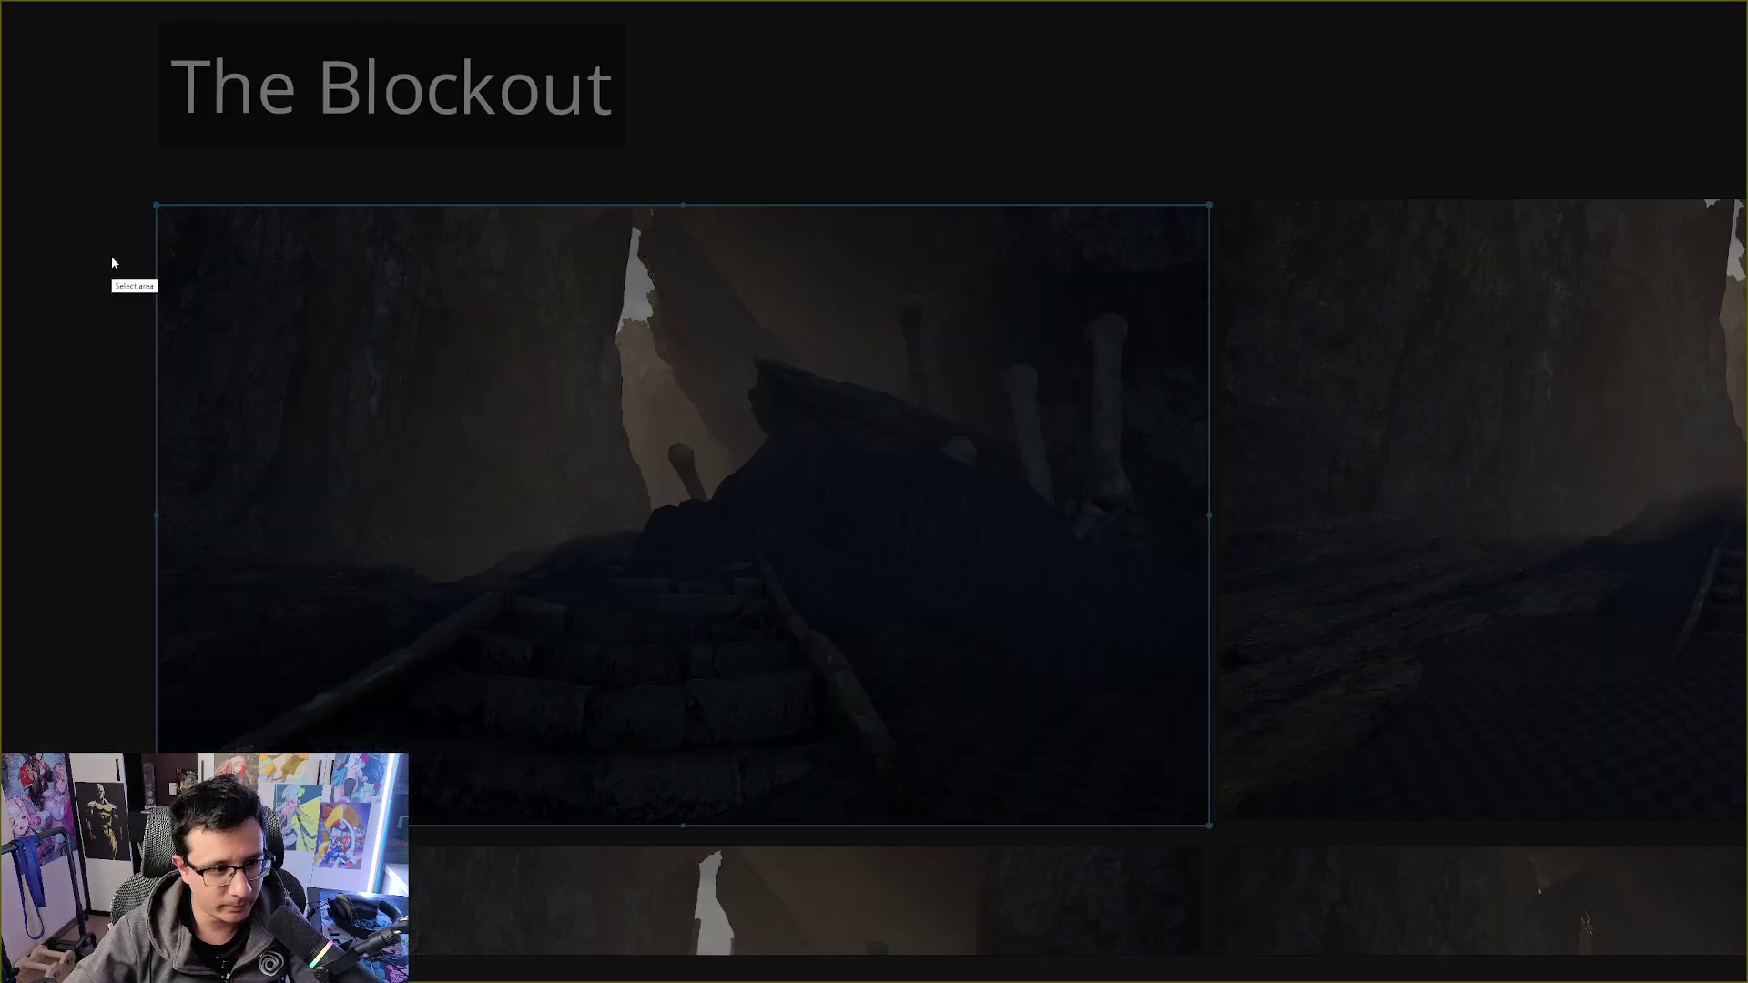
pyautogui.moveTo(134, 159); pyautogui.dragTo(1281, 830)
pyautogui.click(1294, 704)
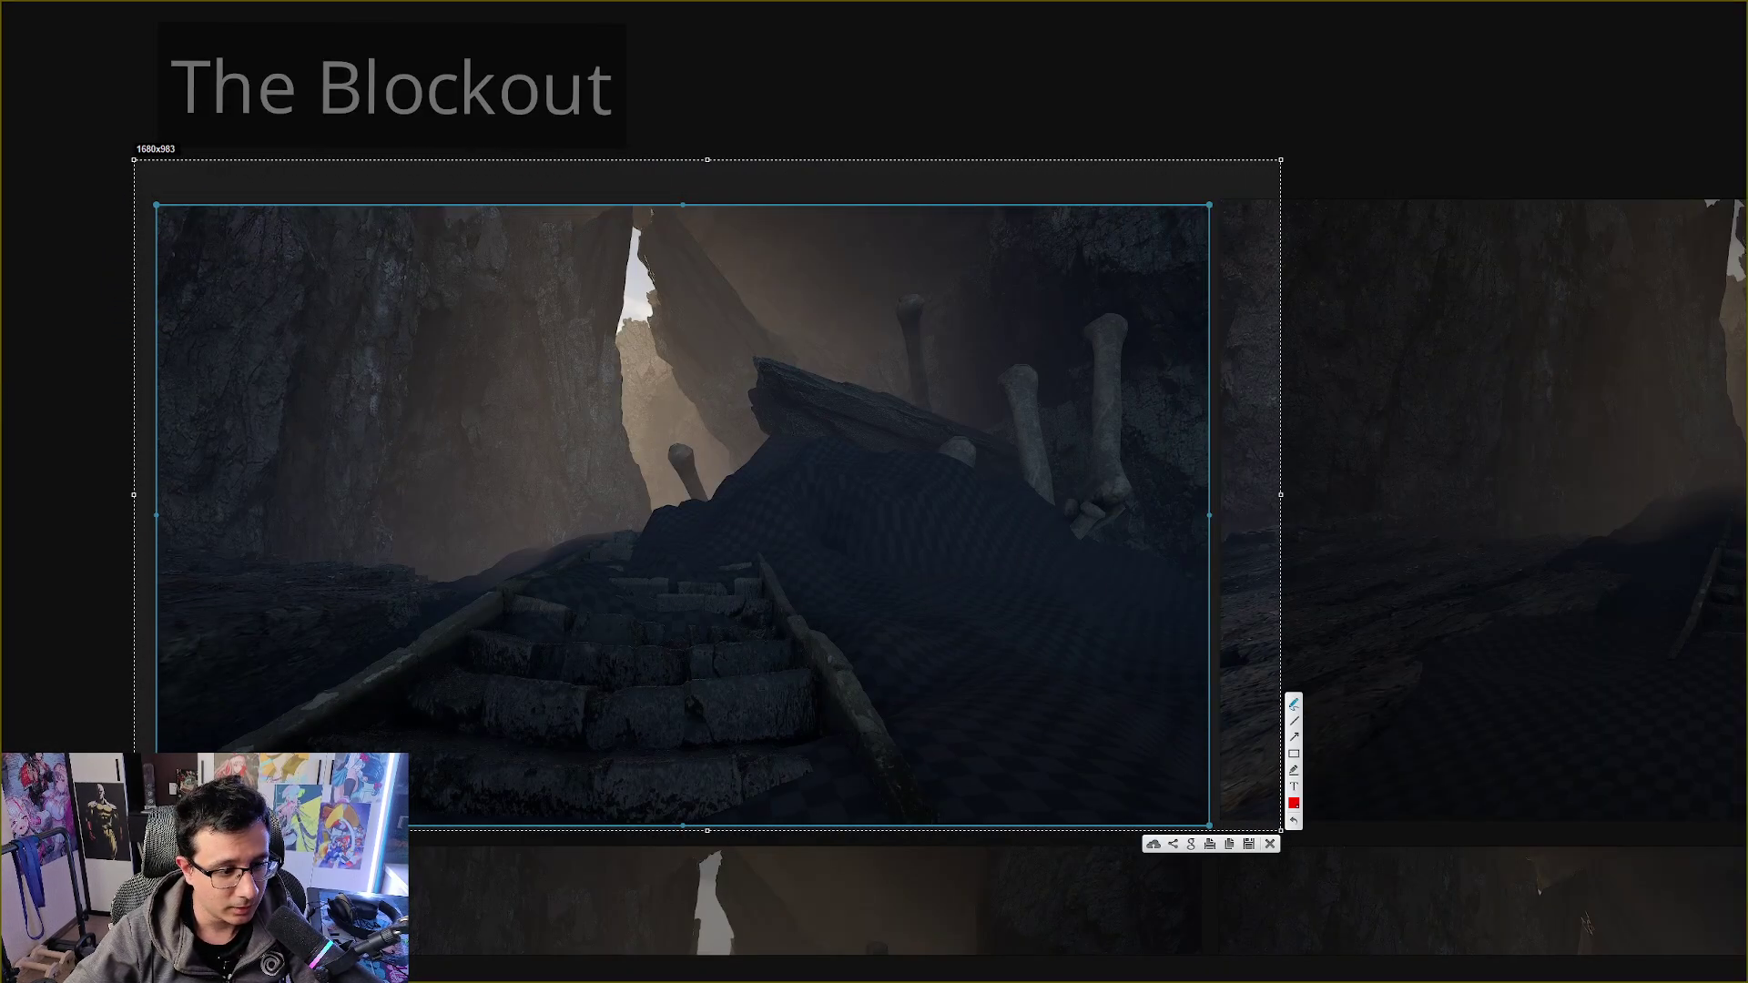
pyautogui.moveTo(208, 754)
pyautogui.mouseDown()
pyautogui.moveTo(697, 517)
pyautogui.moveTo(598, 237)
pyautogui.moveTo(563, 221)
pyautogui.moveTo(610, 273)
pyautogui.mouseUp()
pyautogui.moveTo(264, 217)
pyautogui.mouseDown()
pyautogui.moveTo(217, 328)
pyautogui.moveTo(417, 614)
pyautogui.moveTo(312, 594)
pyautogui.mouseUp()
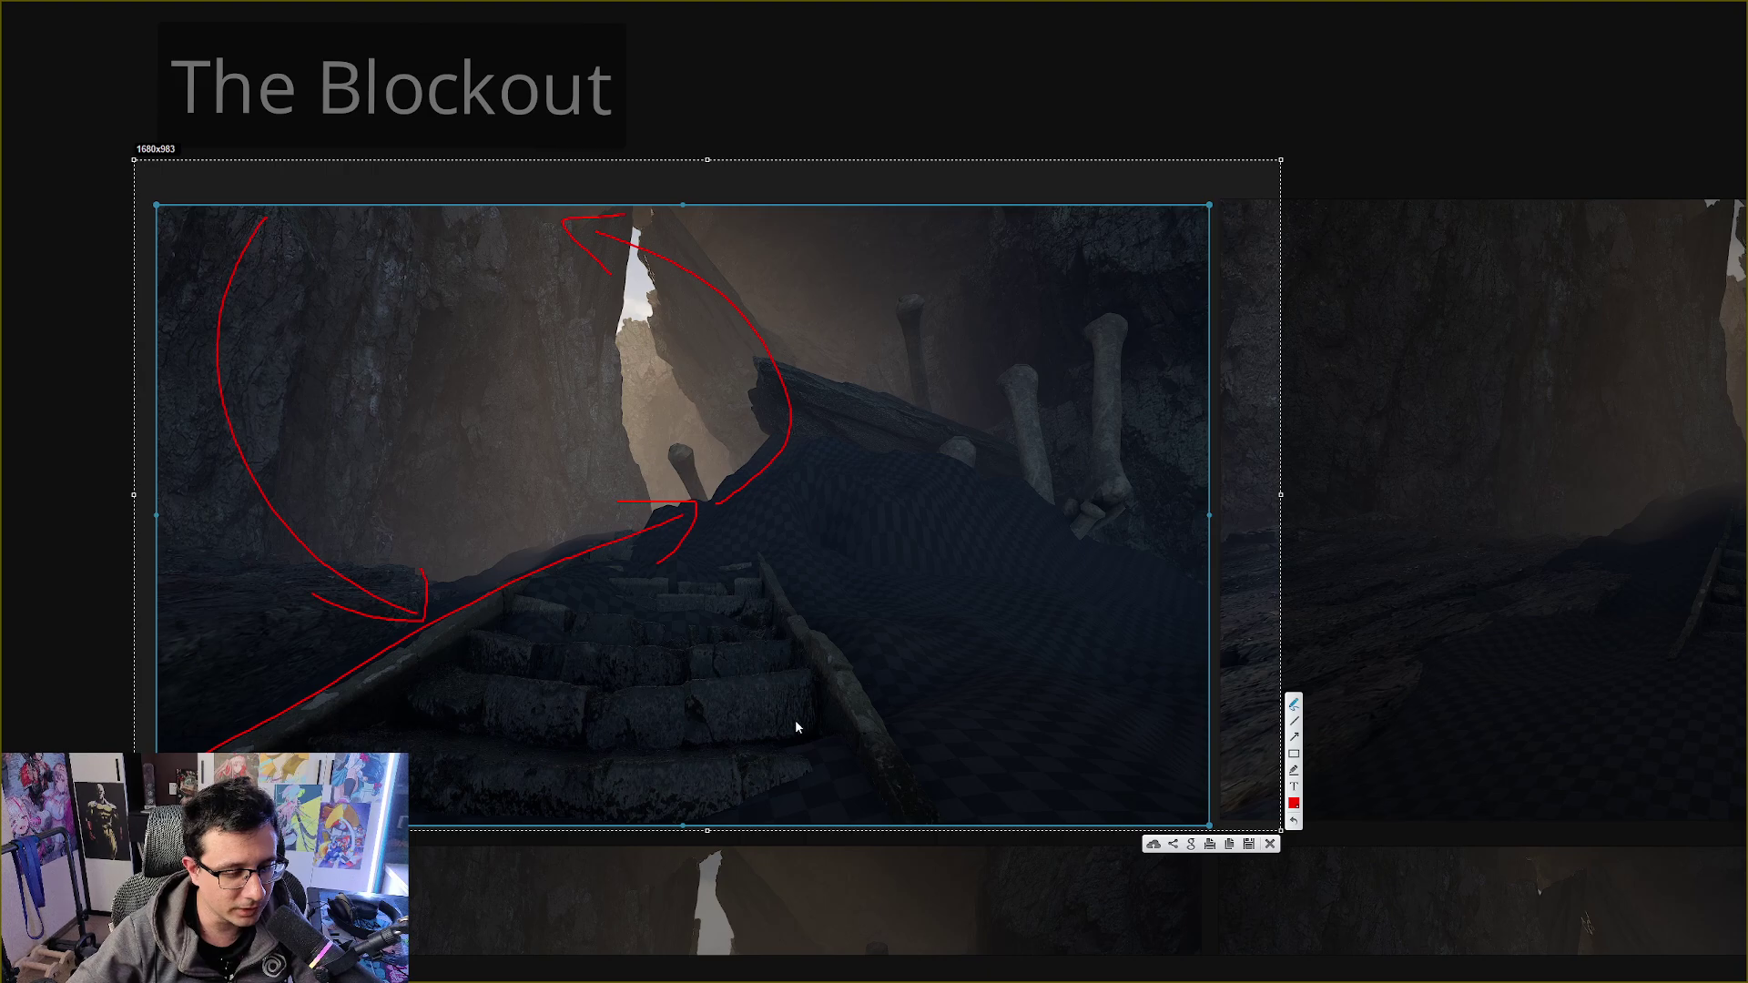
pyautogui.click(1271, 844)
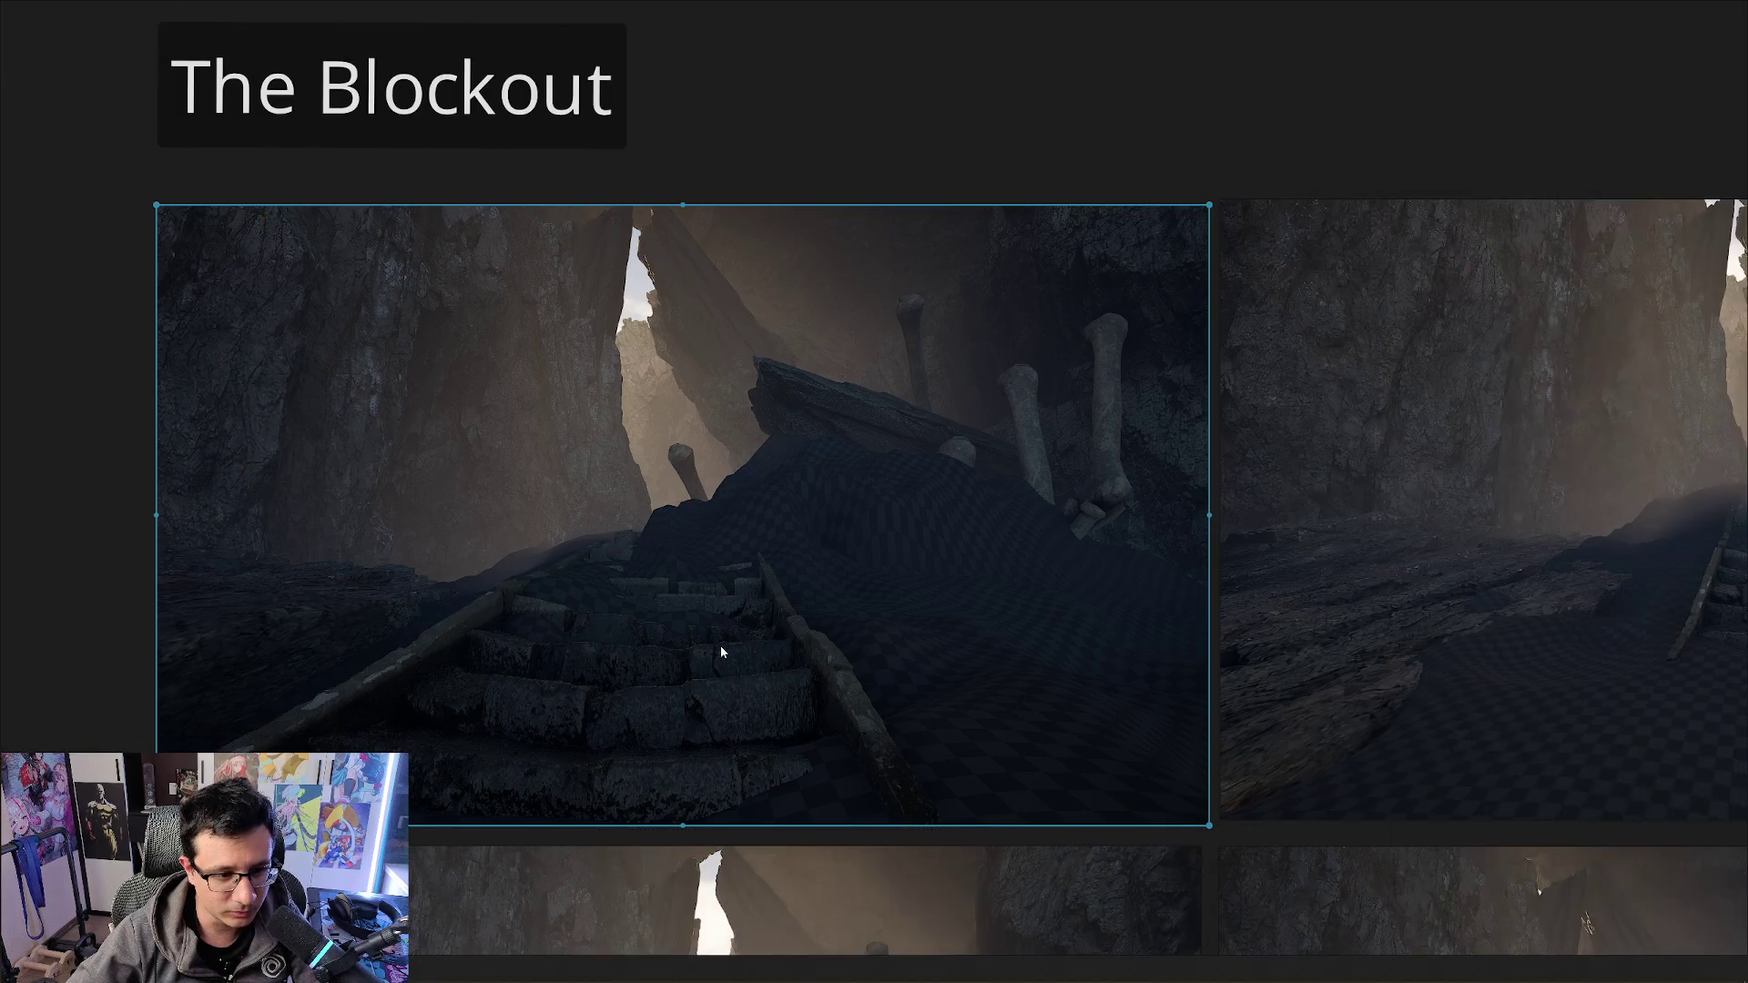
# Compare the four blockout images with one another and with the composition notes beside them
pyautogui.scroll(2, 666, 620)
pyautogui.scroll(-2, 666, 620)
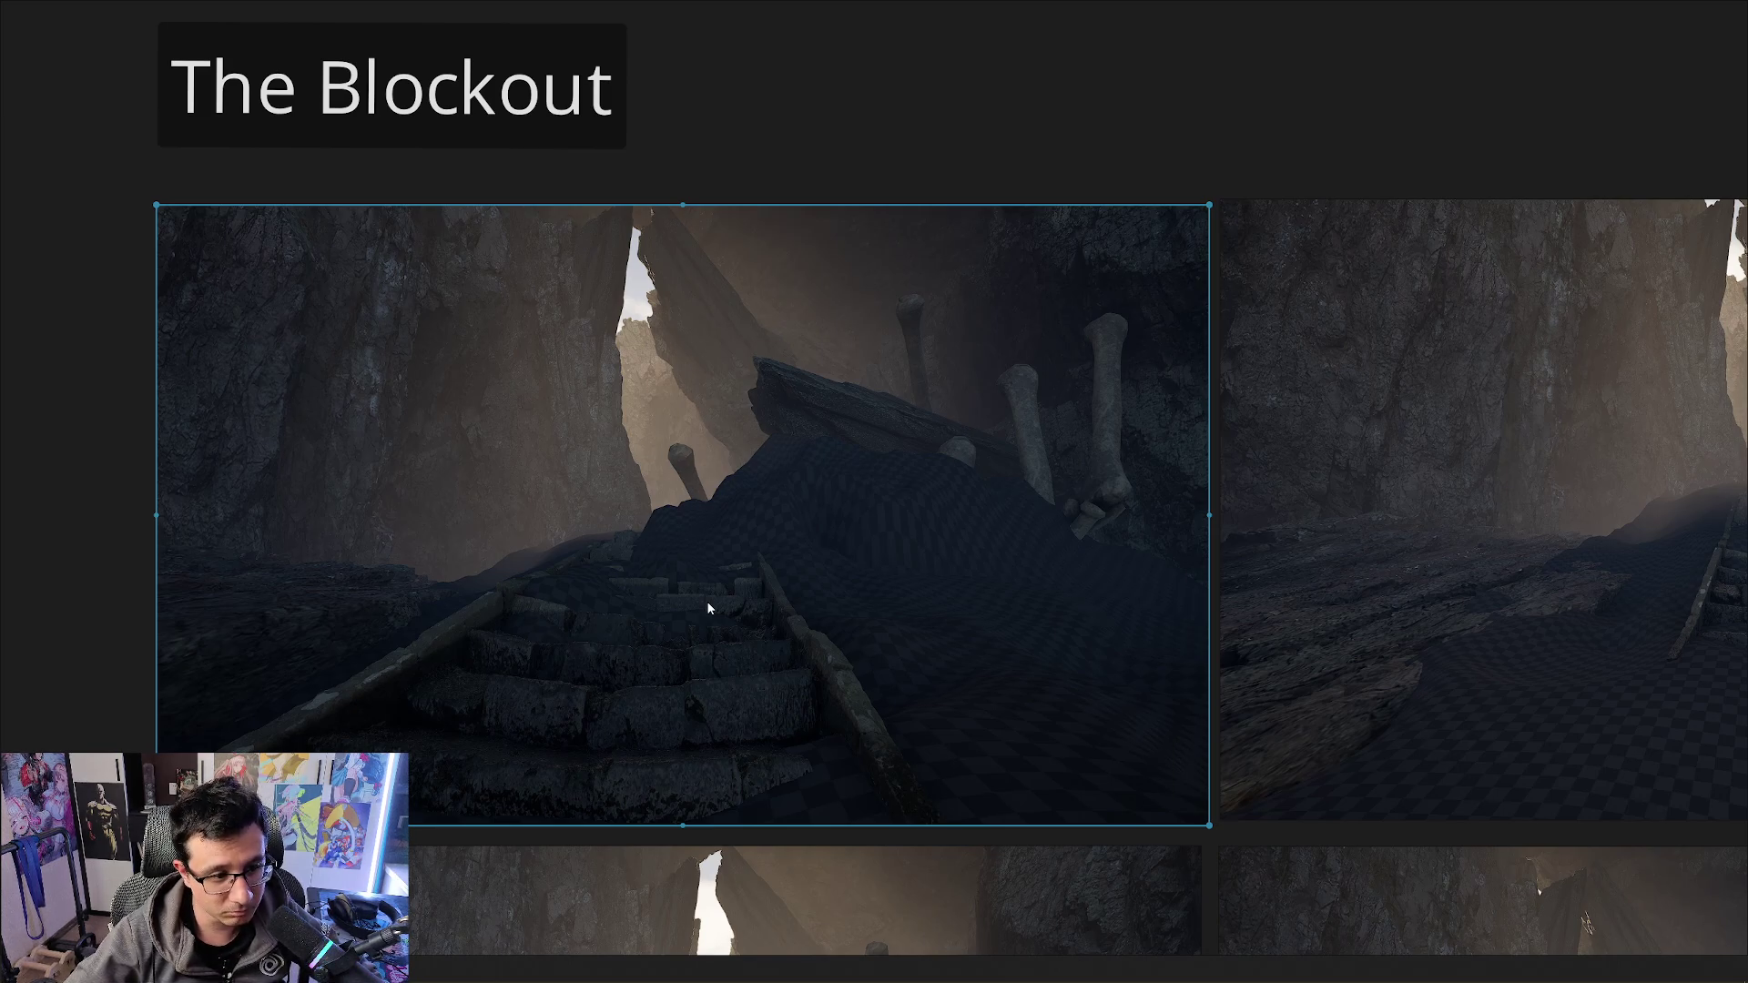
pyautogui.scroll(3, 706, 601)
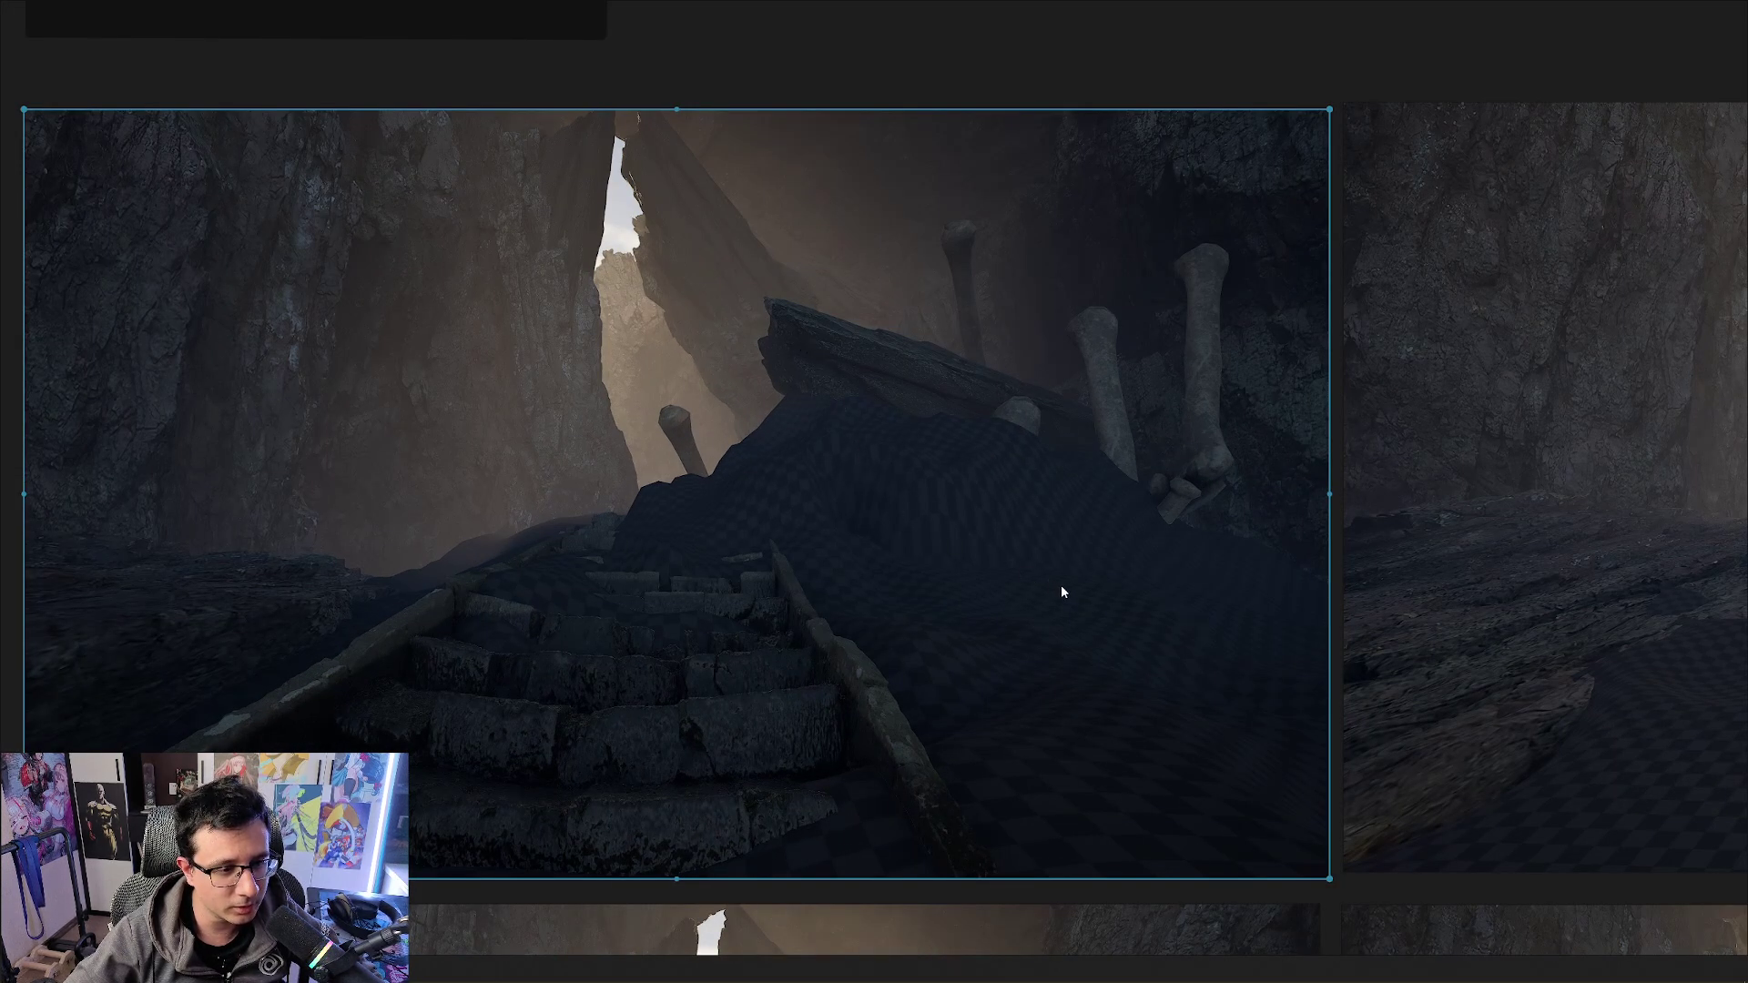
pyautogui.scroll(-2, 1062, 590)
pyautogui.moveTo(1041, 445); pyautogui.dragTo(690, 378, button='middle')
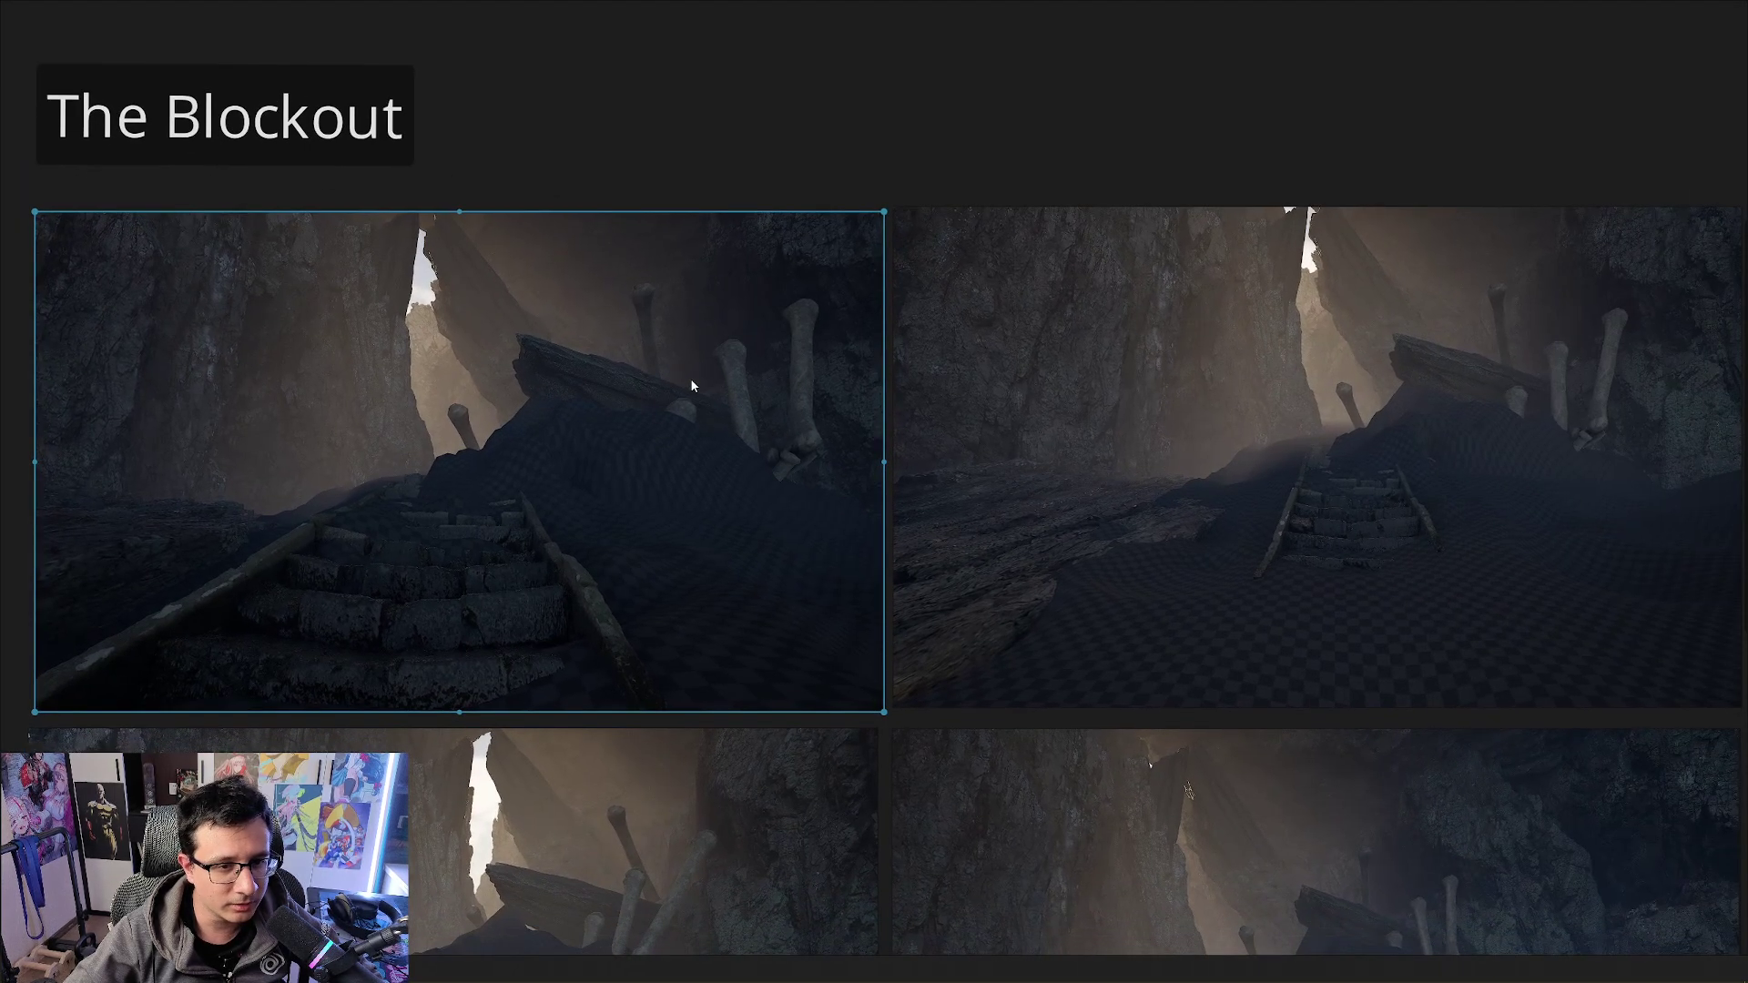
pyautogui.scroll(-2, 690, 378)
pyautogui.moveTo(838, 455); pyautogui.dragTo(789, 410, button='middle')
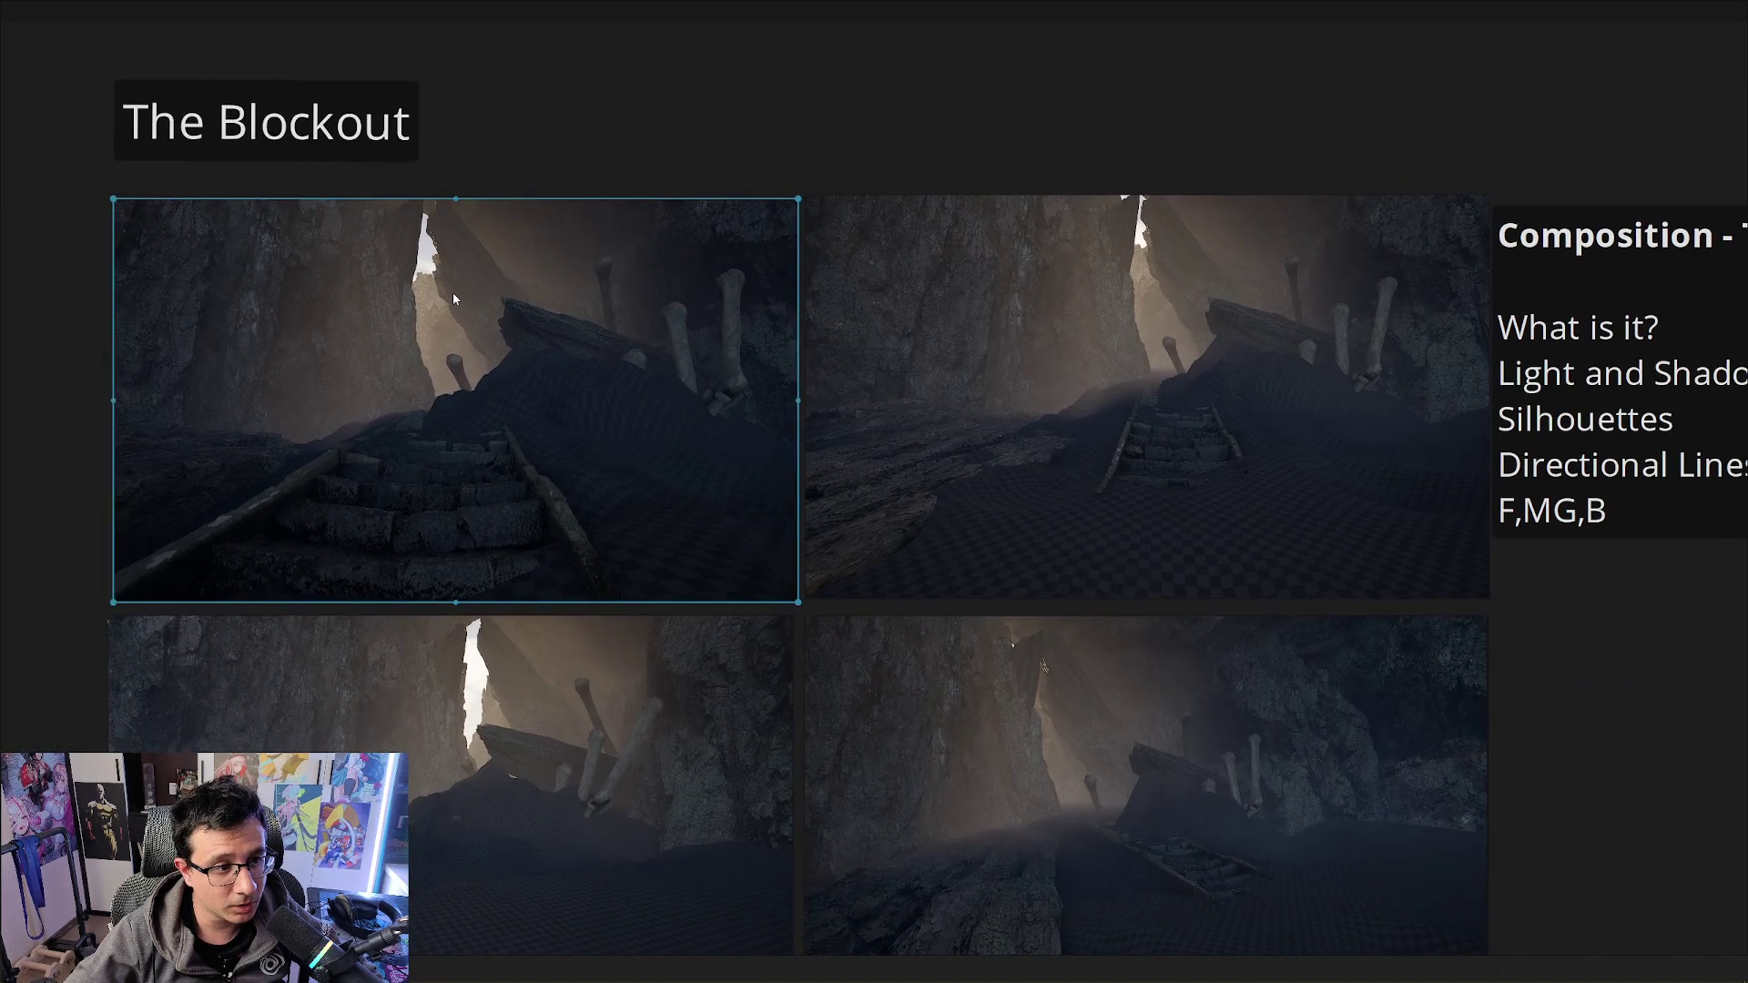
pyautogui.moveTo(1122, 567); pyautogui.dragTo(1195, 572, button='middle')
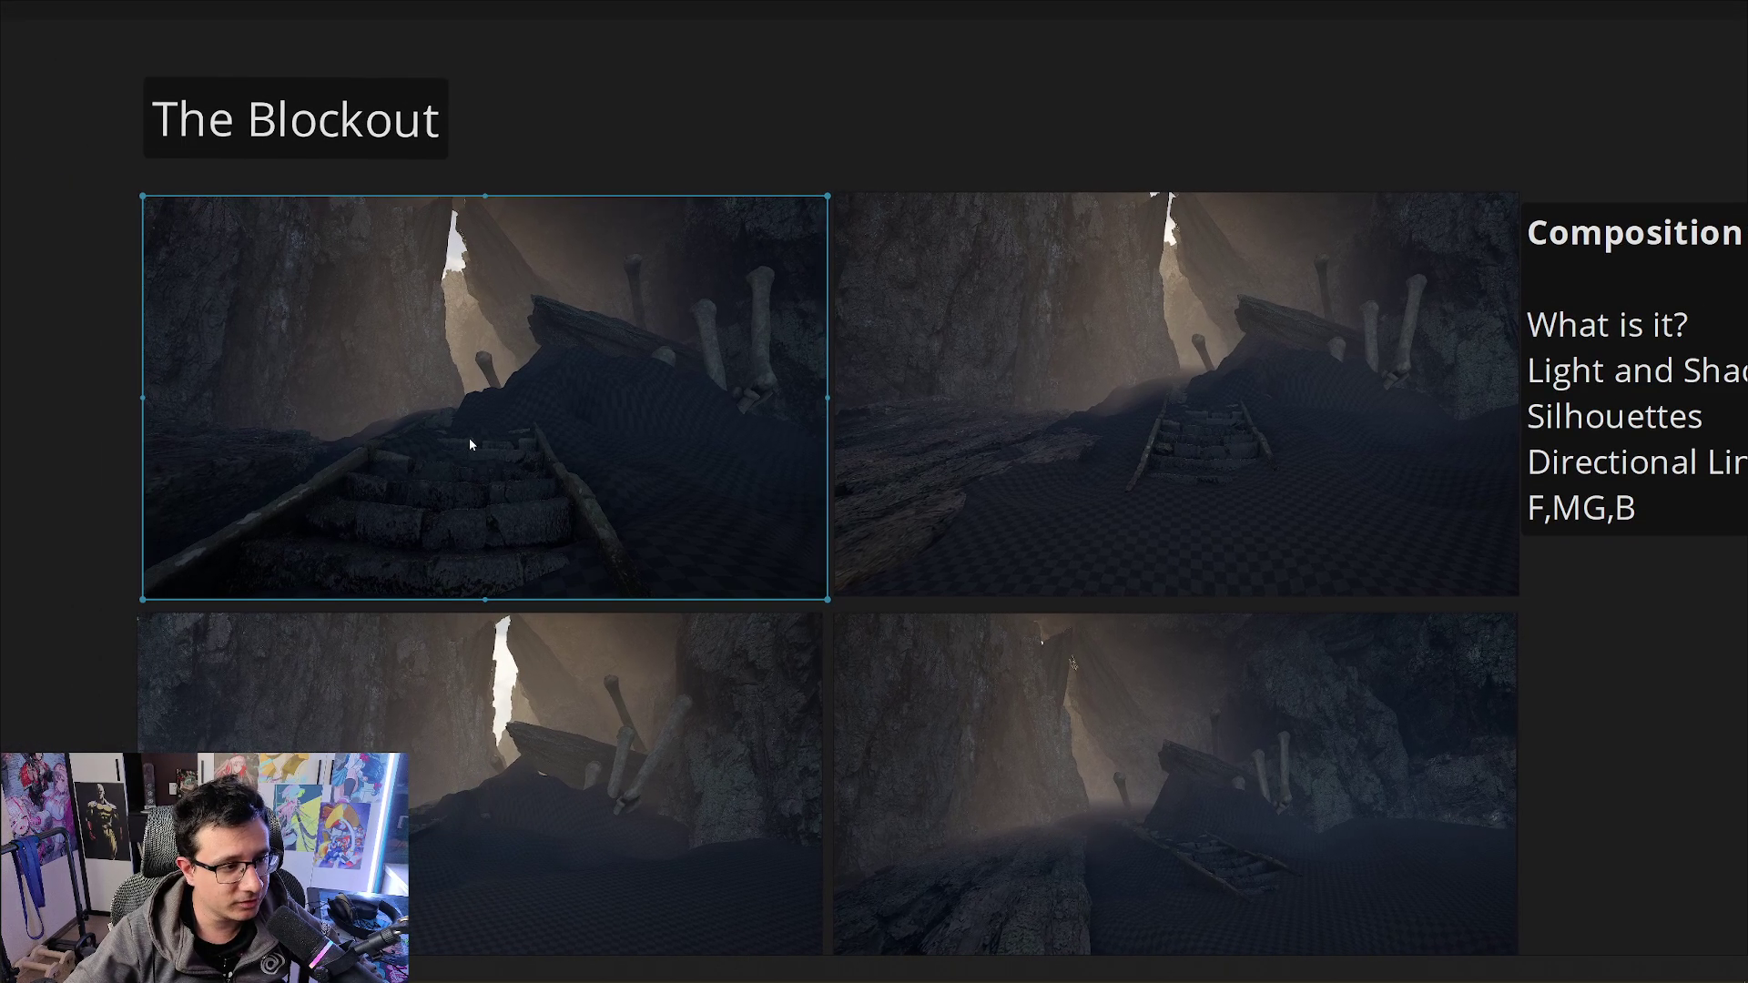
pyautogui.moveTo(690, 458); pyautogui.dragTo(610, 418, button='middle')
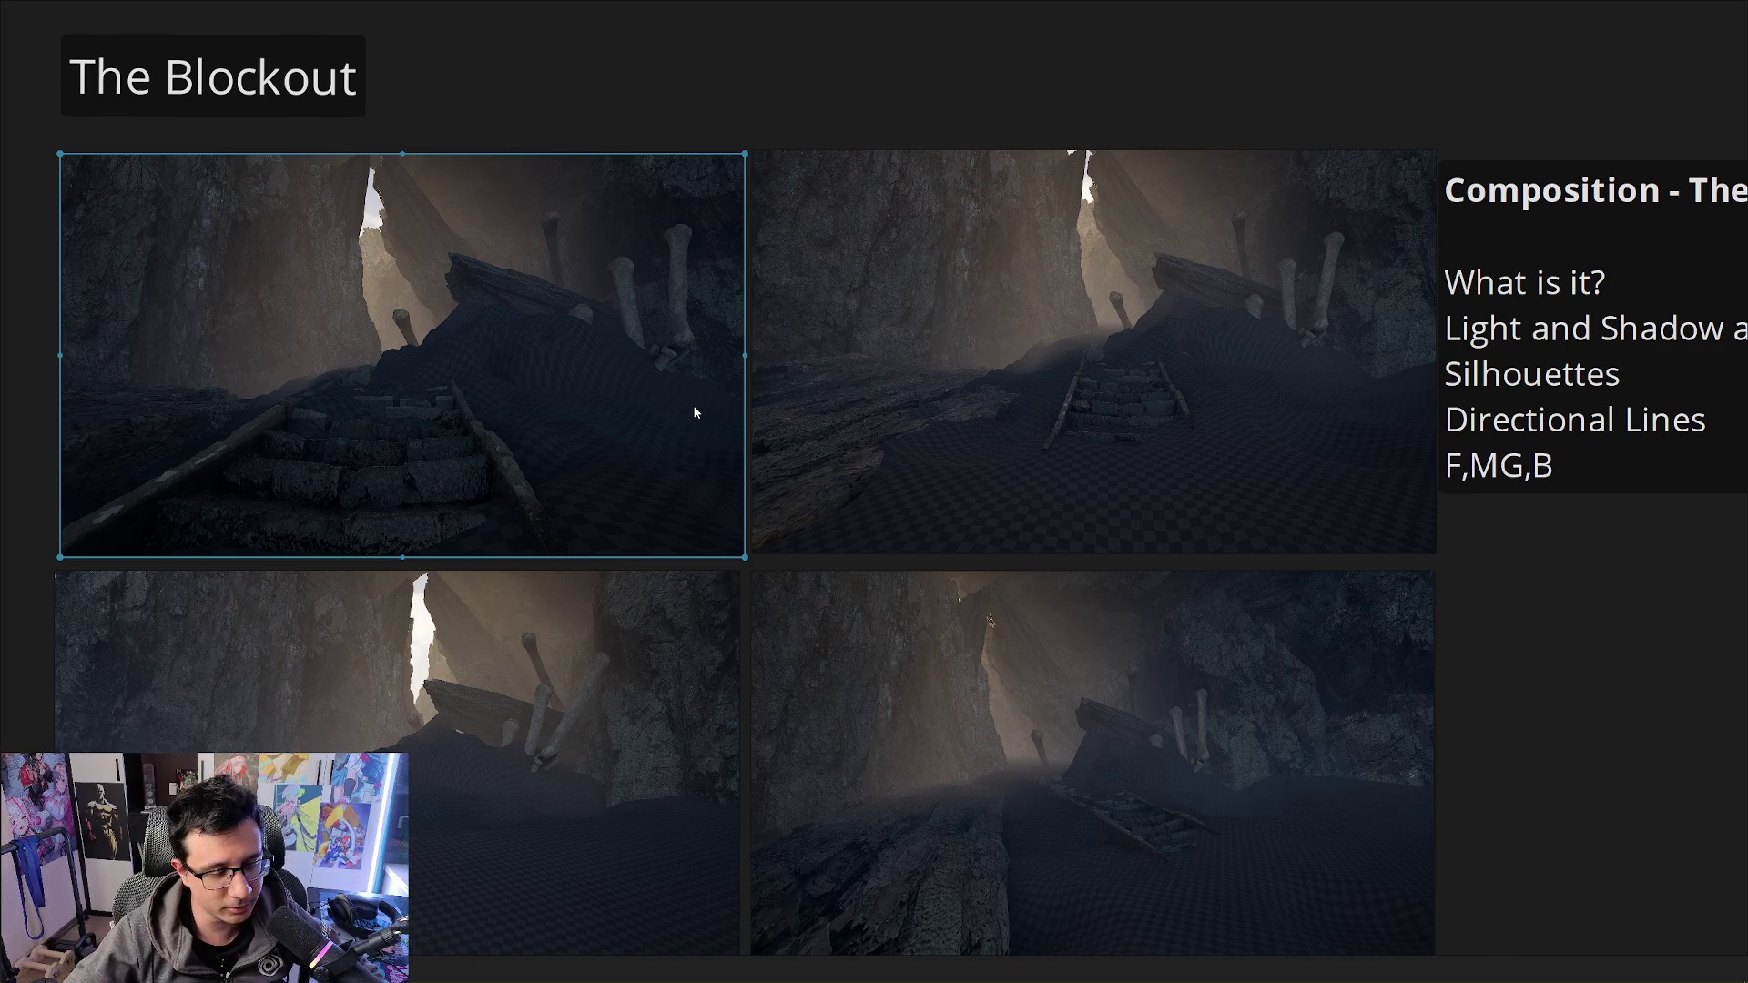
pyautogui.moveTo(695, 417); pyautogui.dragTo(737, 409, button='middle')
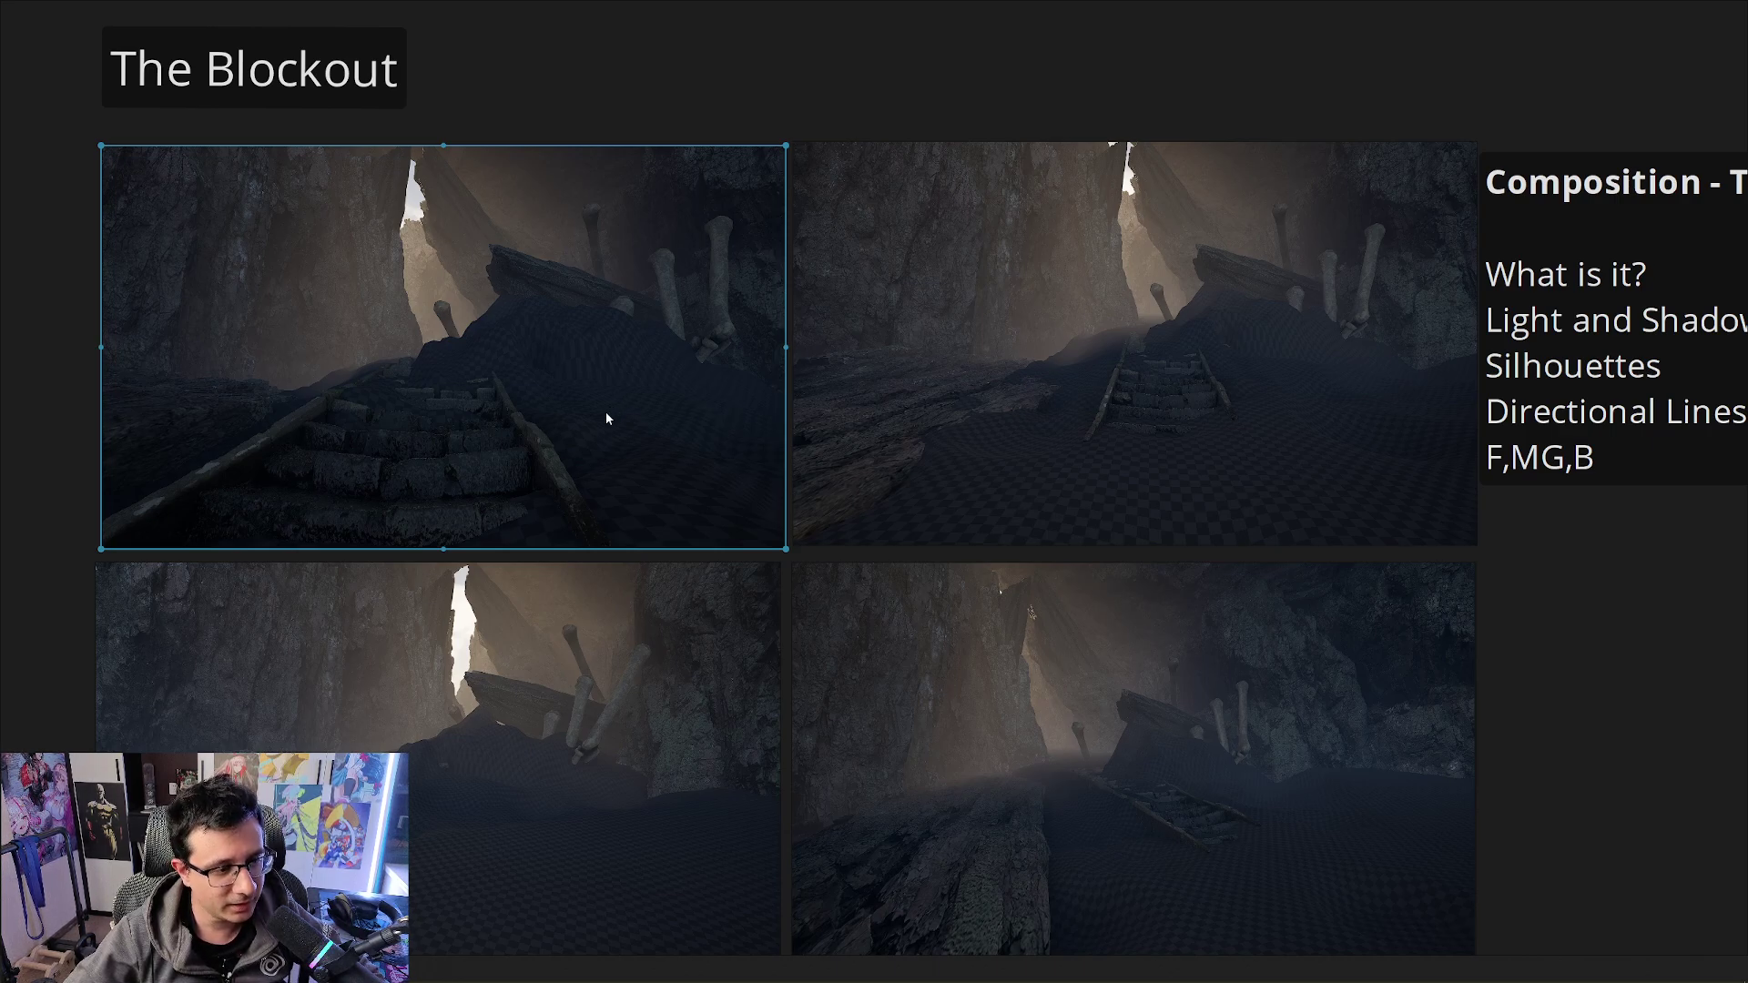
pyautogui.click(943, 417)
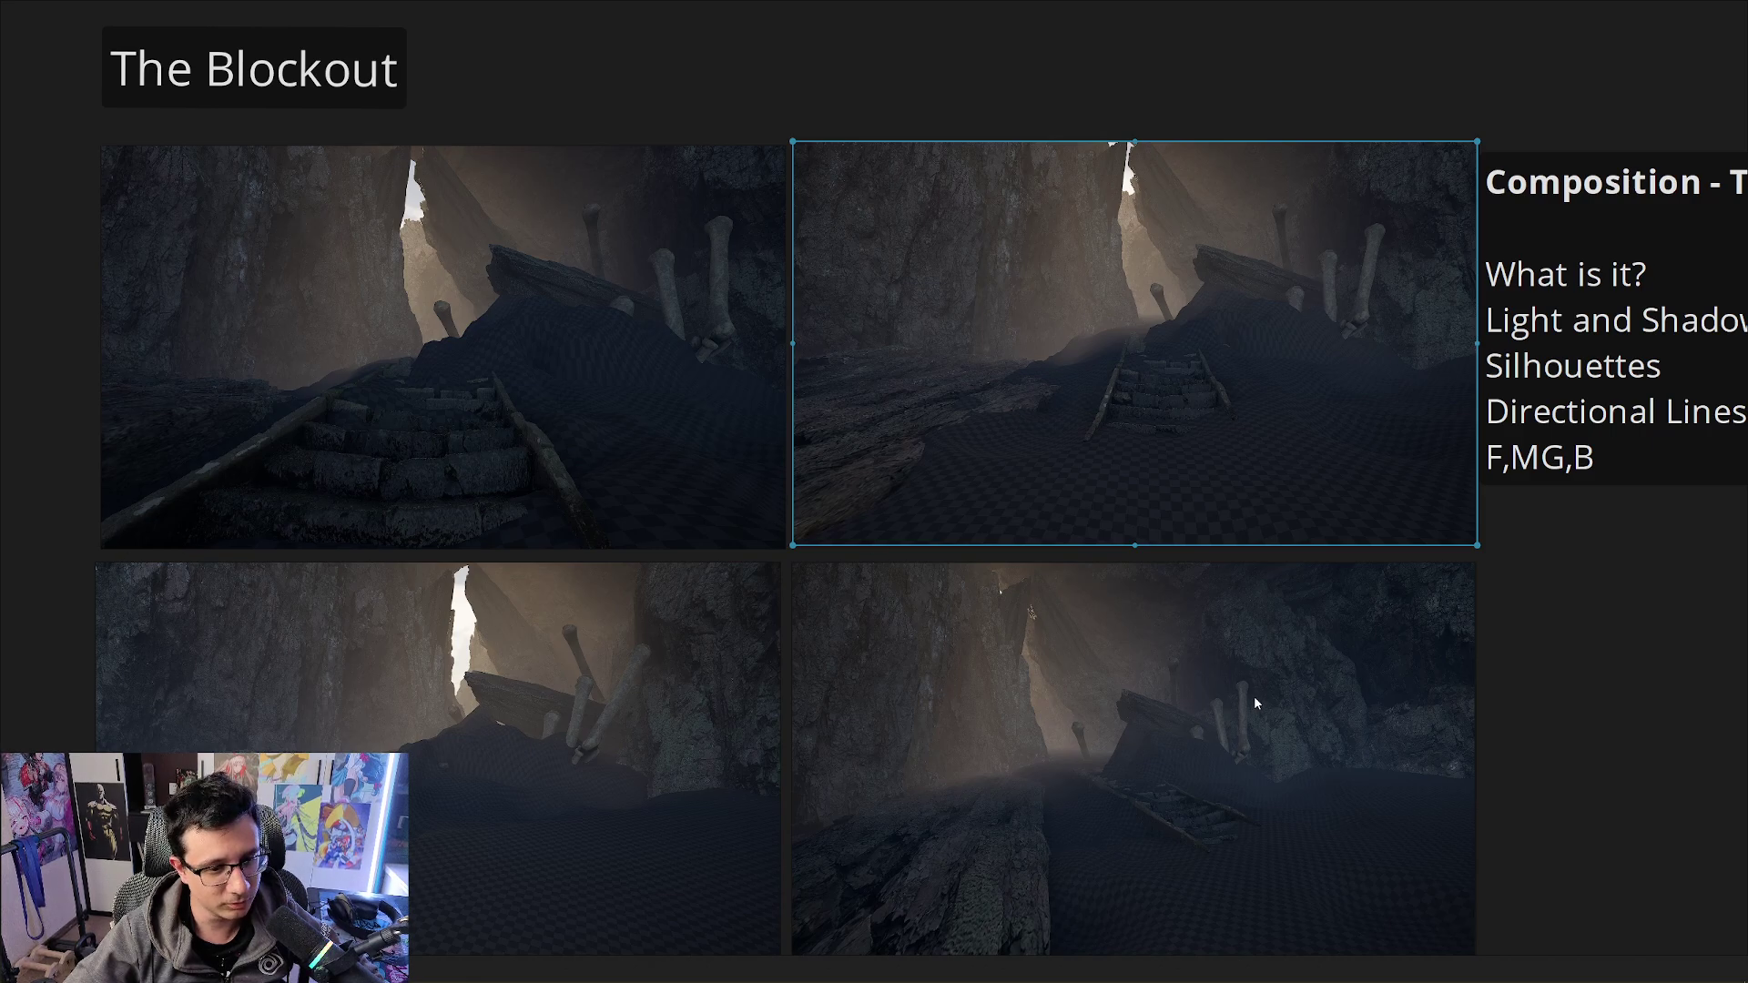
pyautogui.moveTo(1527, 616); pyautogui.dragTo(1414, 603, button='middle')
pyautogui.scroll(-2, 1475, 597)
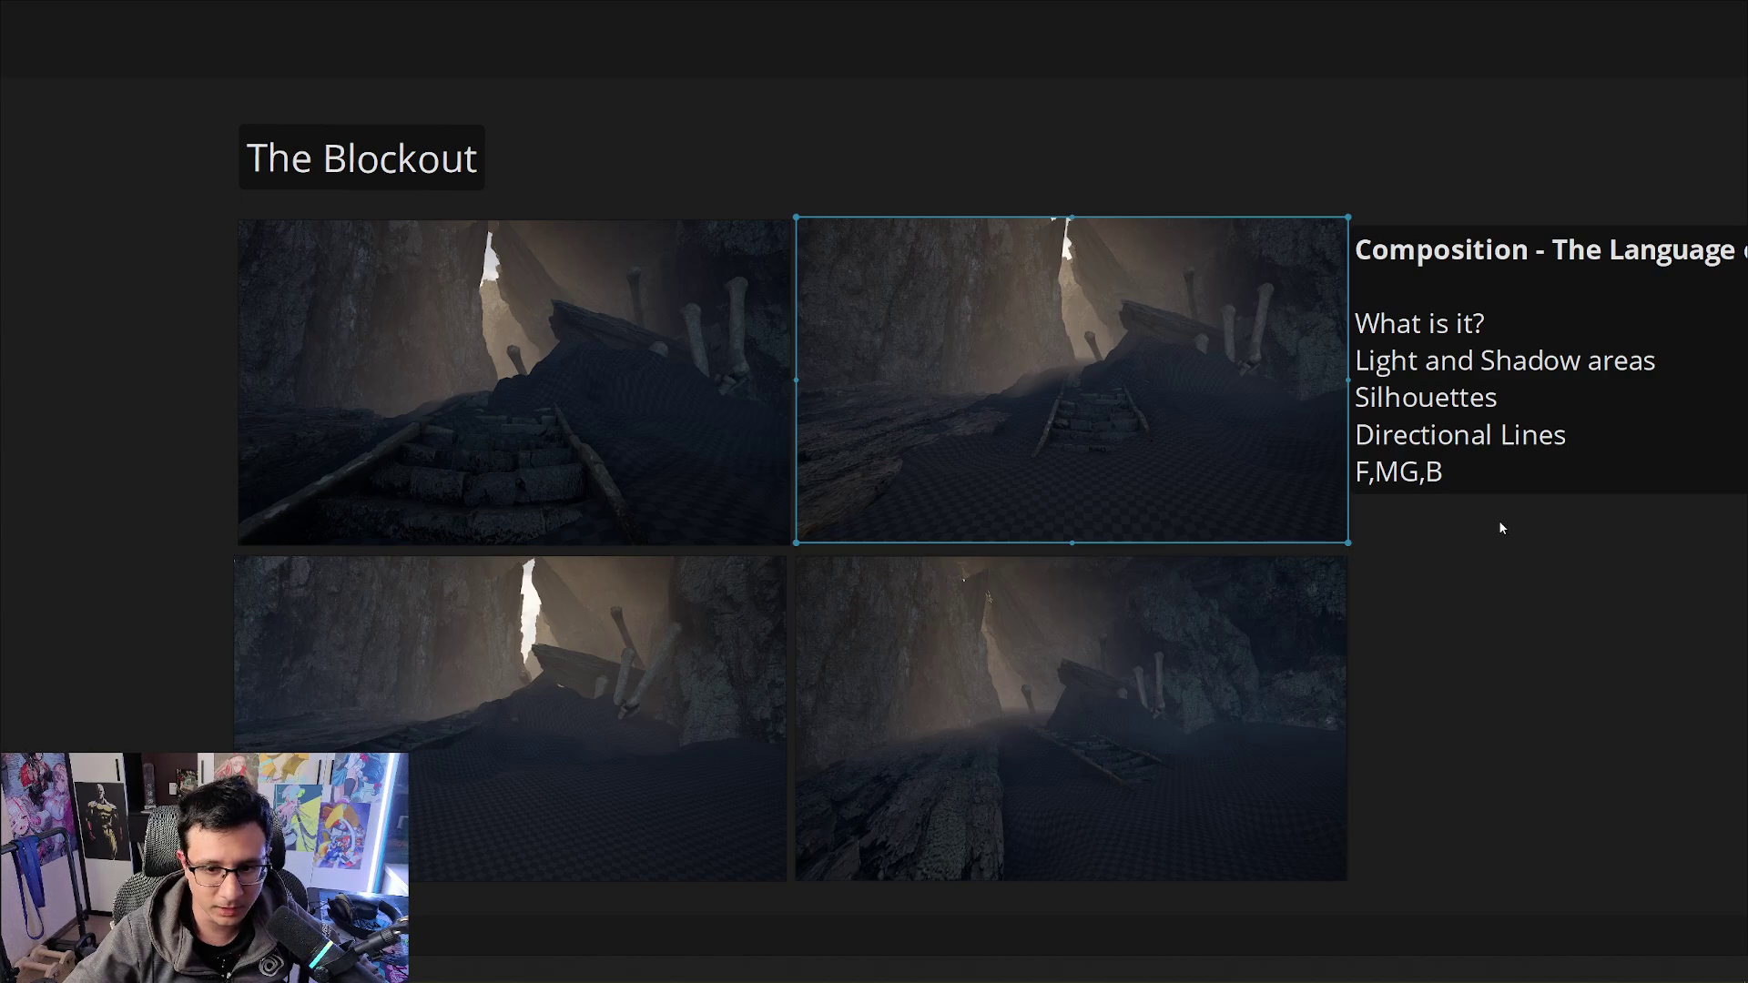
pyautogui.moveTo(1501, 524); pyautogui.dragTo(1448, 543, button='middle')
pyautogui.moveTo(1368, 601); pyautogui.dragTo(1475, 601, button='middle')
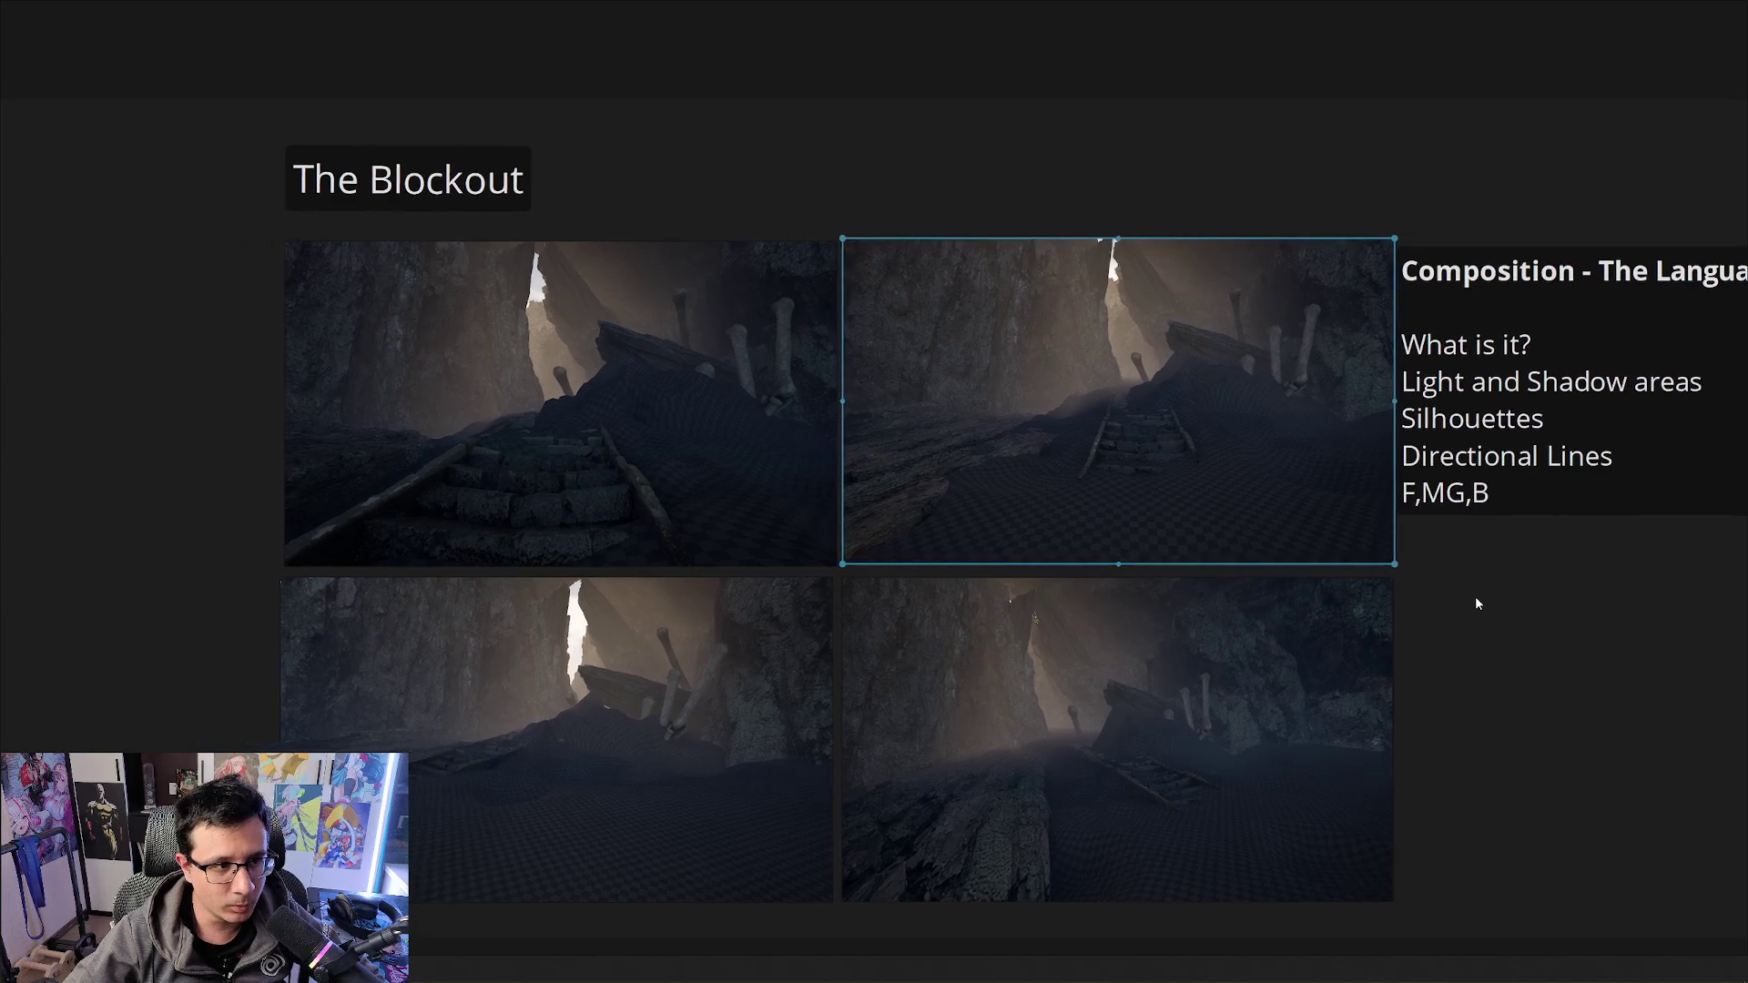
# Focus the view on the close-up stairs image so it fills the screen, and deselect it
pyautogui.moveTo(1475, 601); pyautogui.dragTo(404, 450, button='right')
pyautogui.doubleClick(1007, 549)
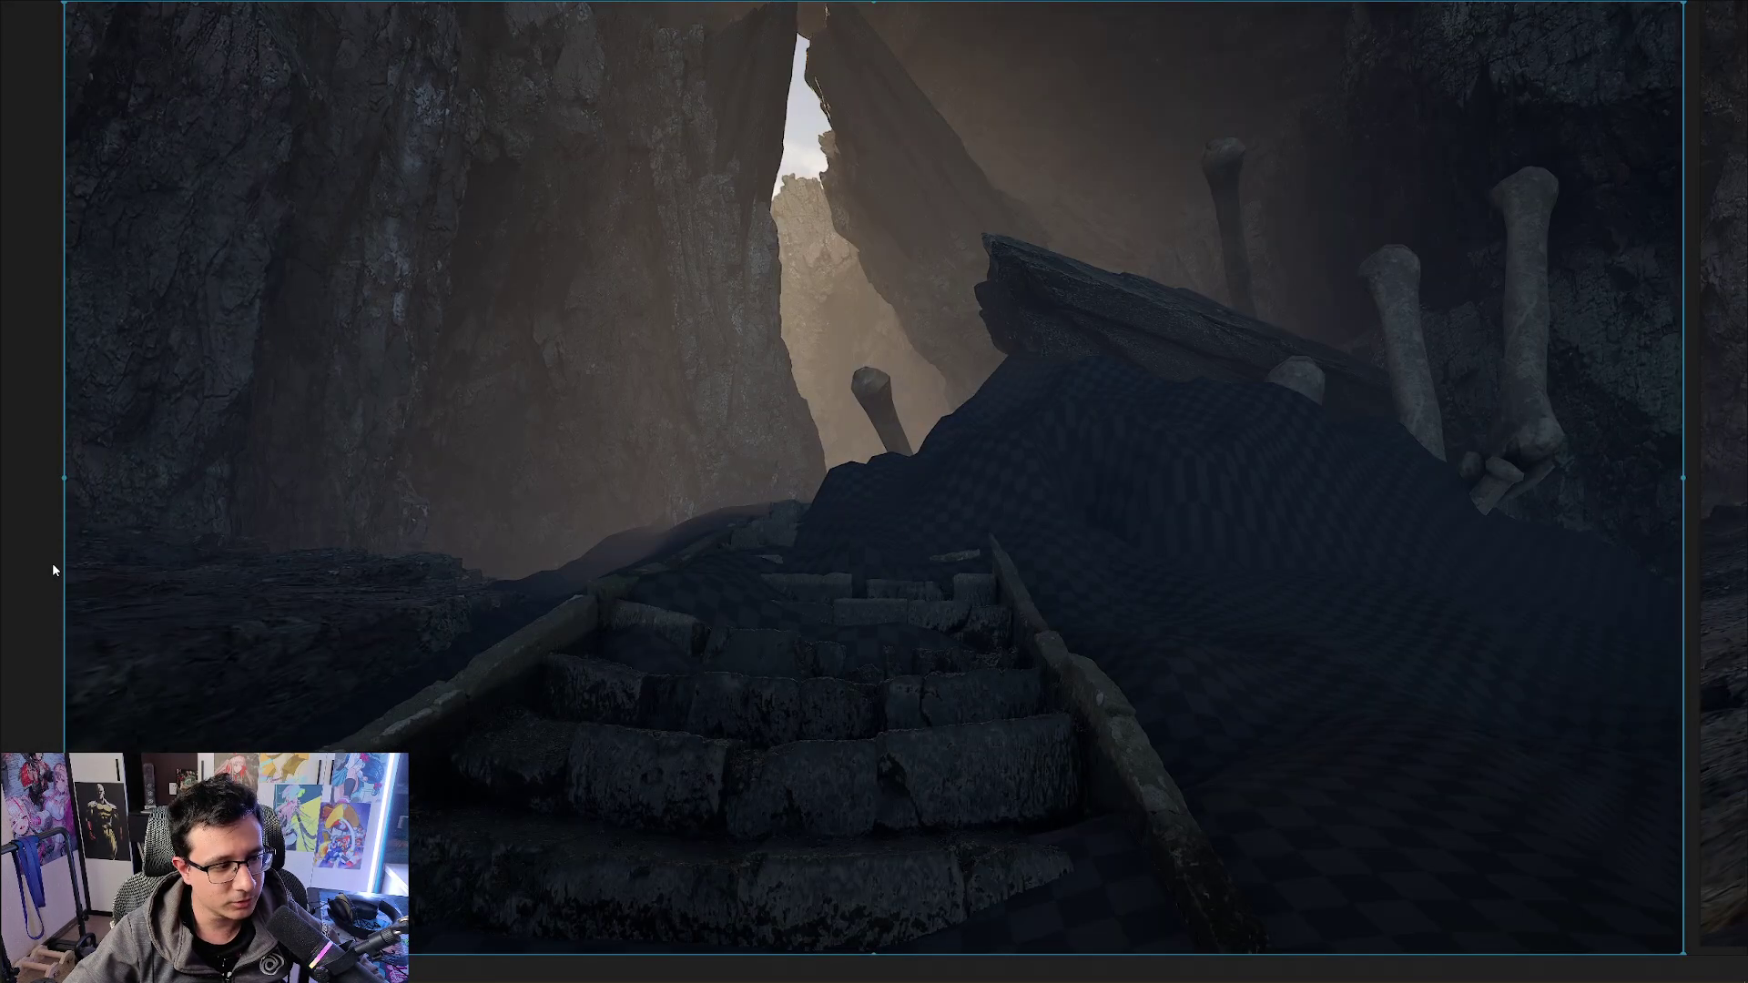
pyautogui.click(40, 568)
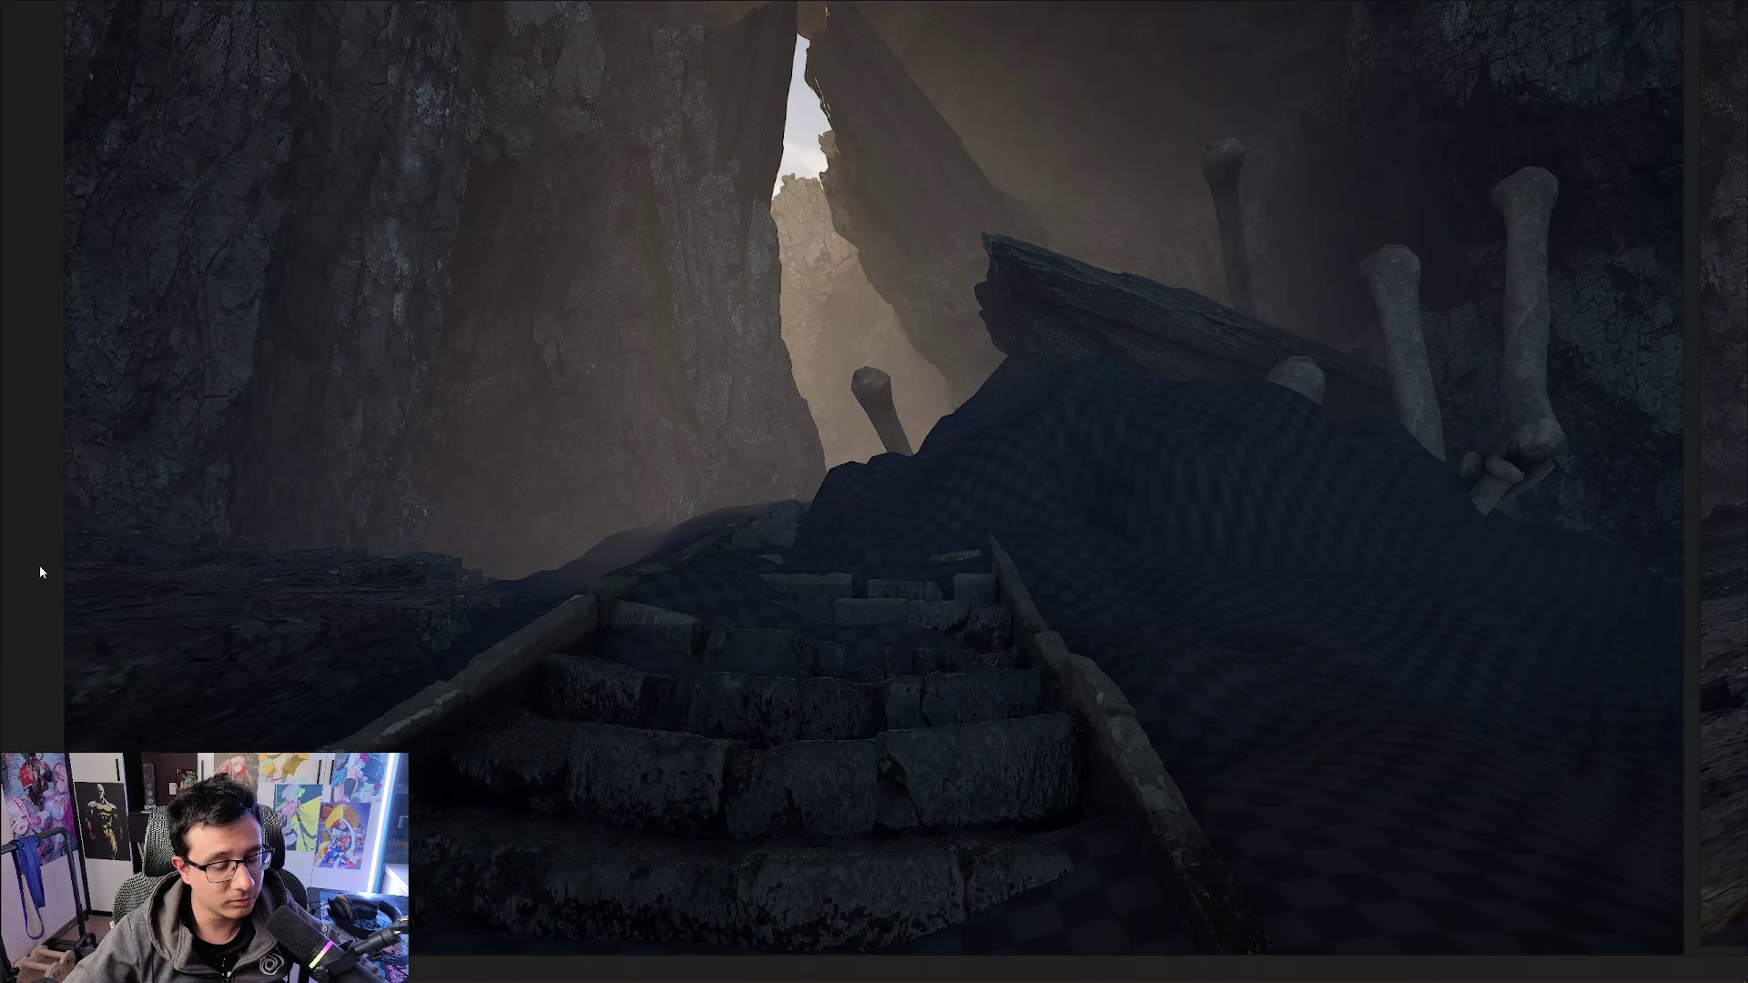